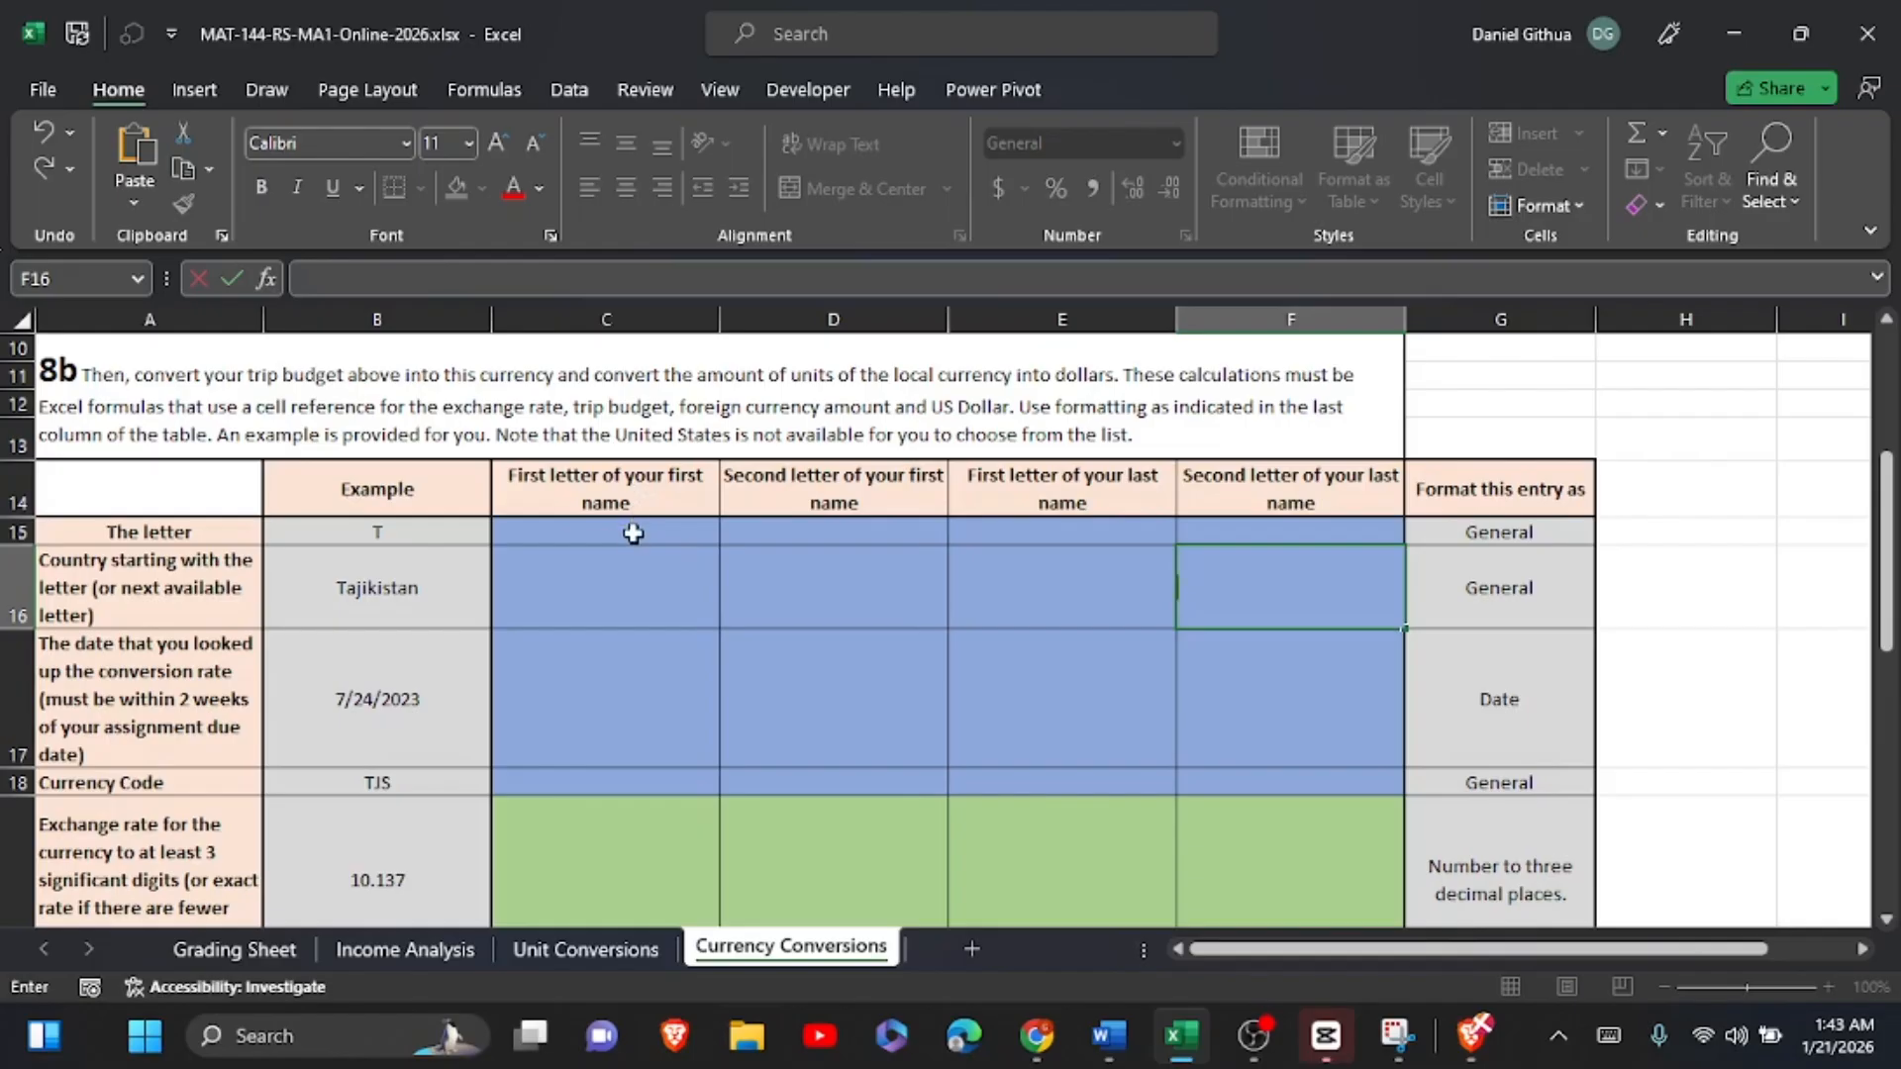
Step: Fill the letter row (C15:F15) with D, A, G and I for the first and last name columns
left_click(632, 533)
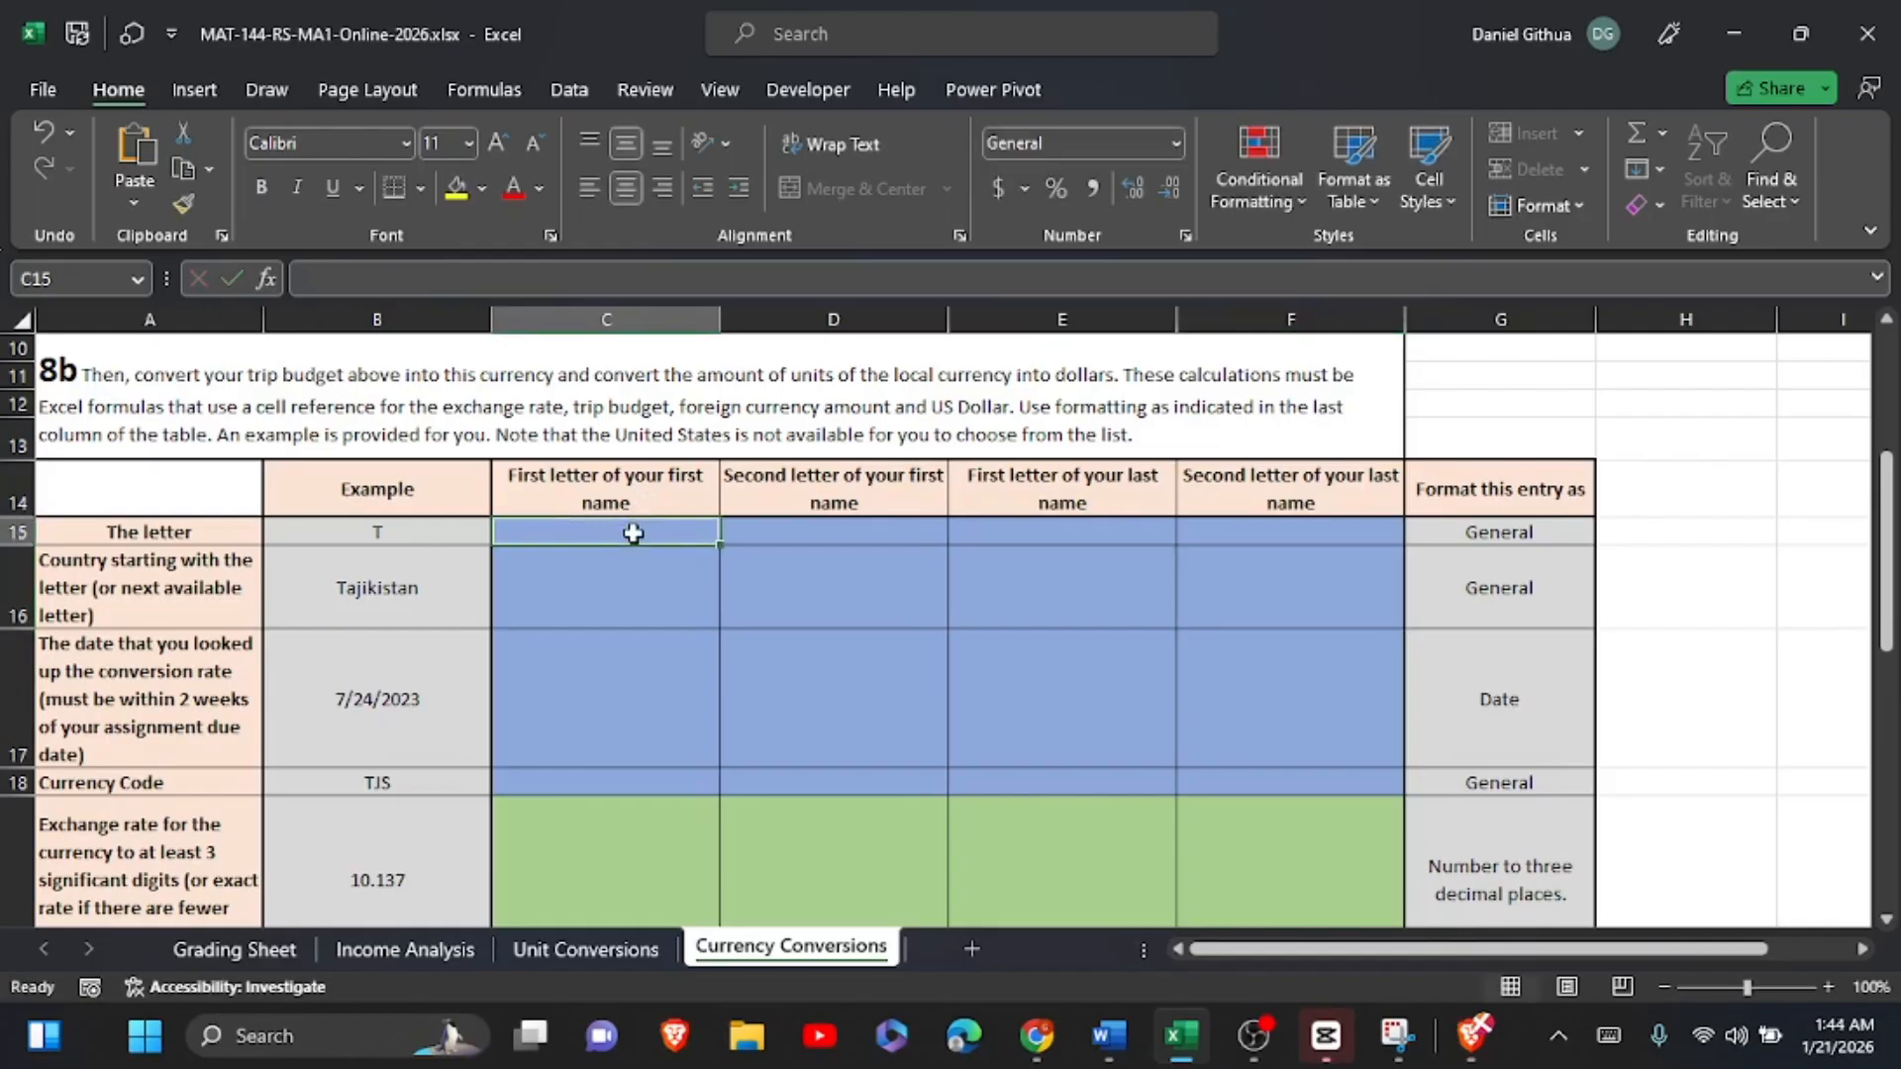
type("D")
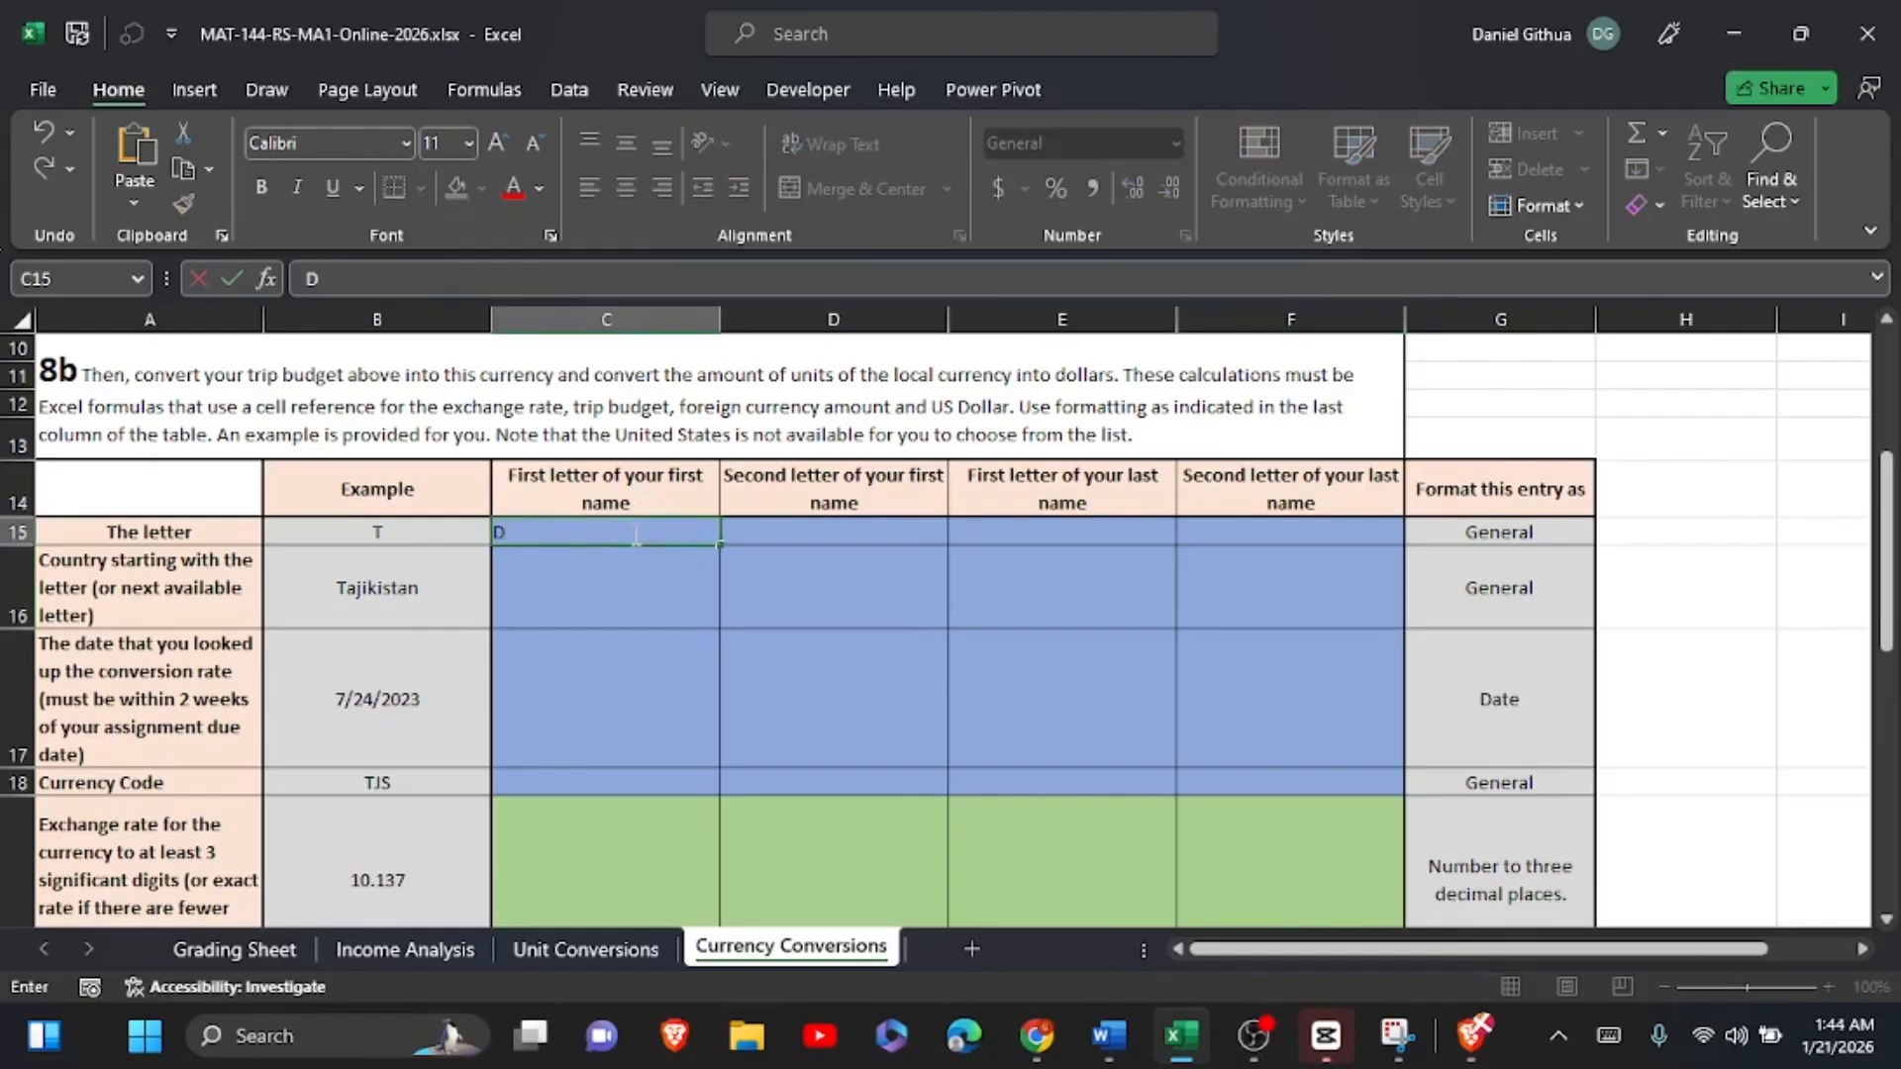
left_click(863, 522)
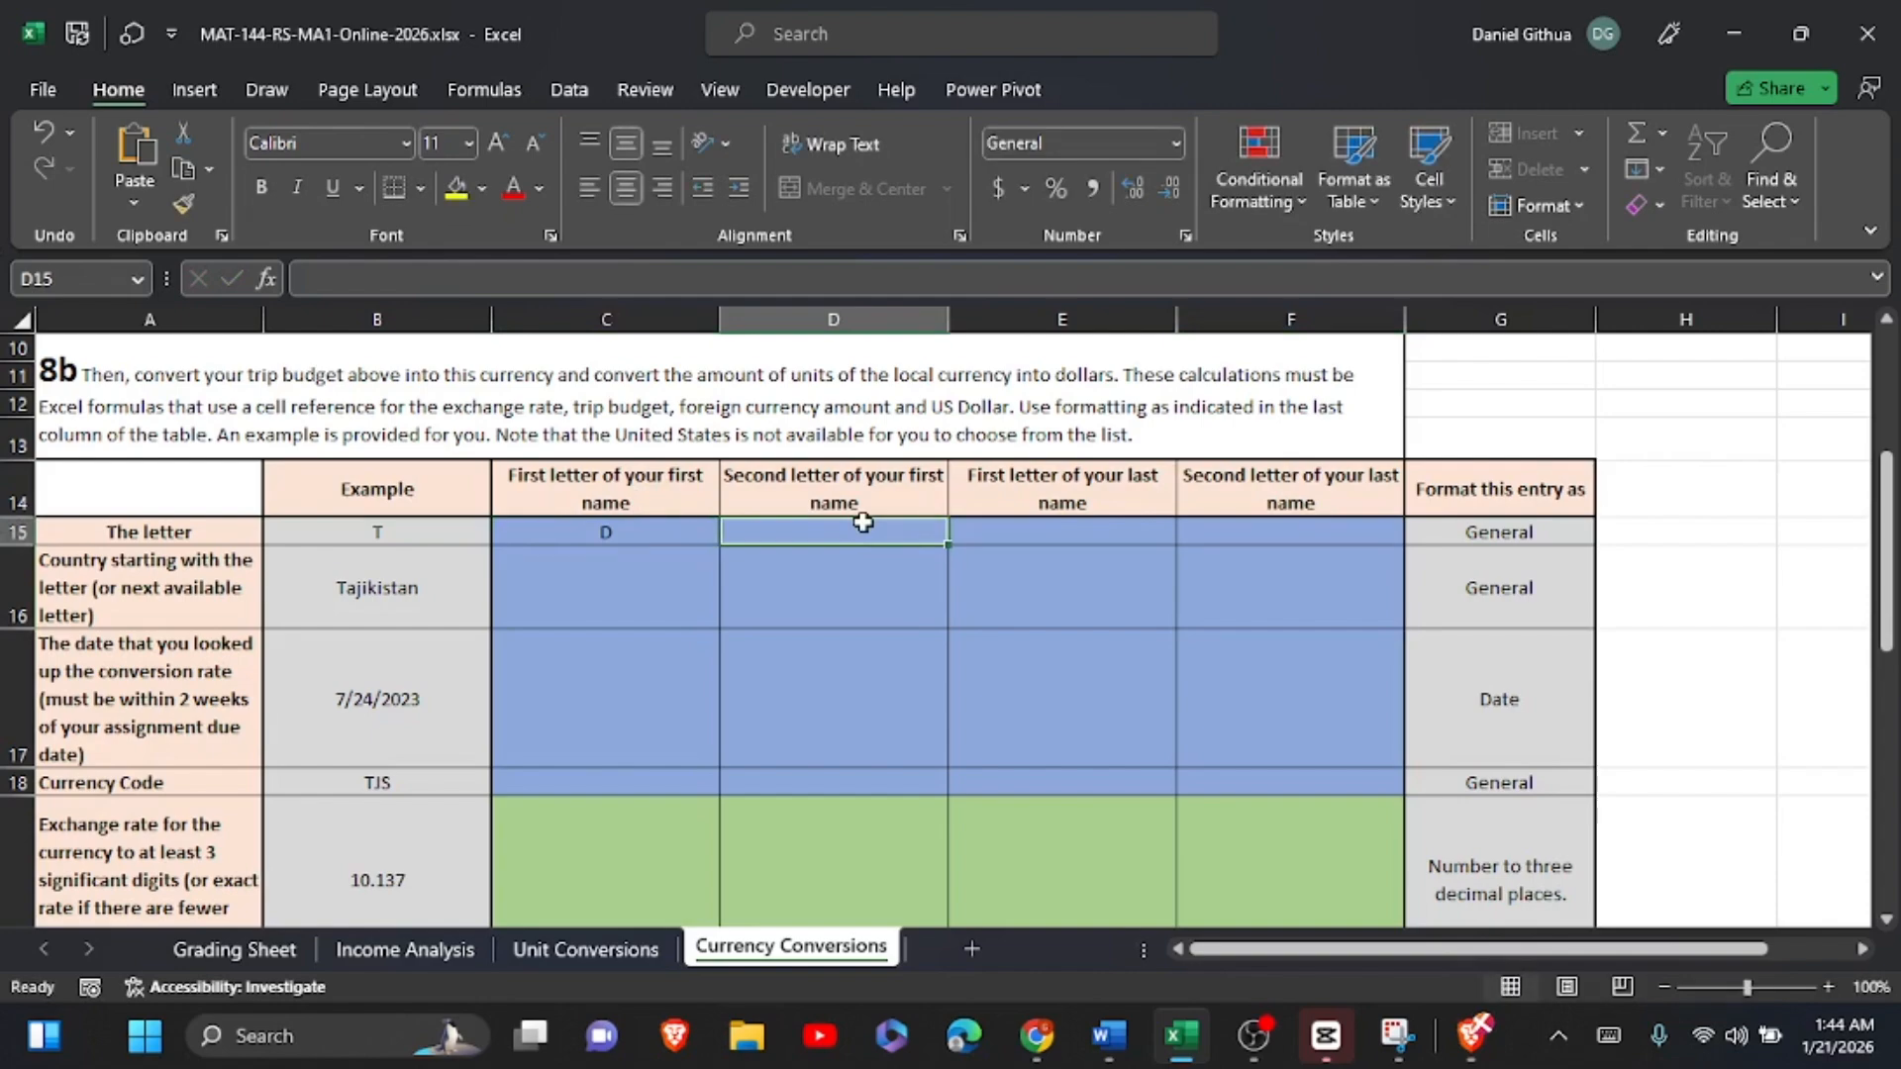
type("A")
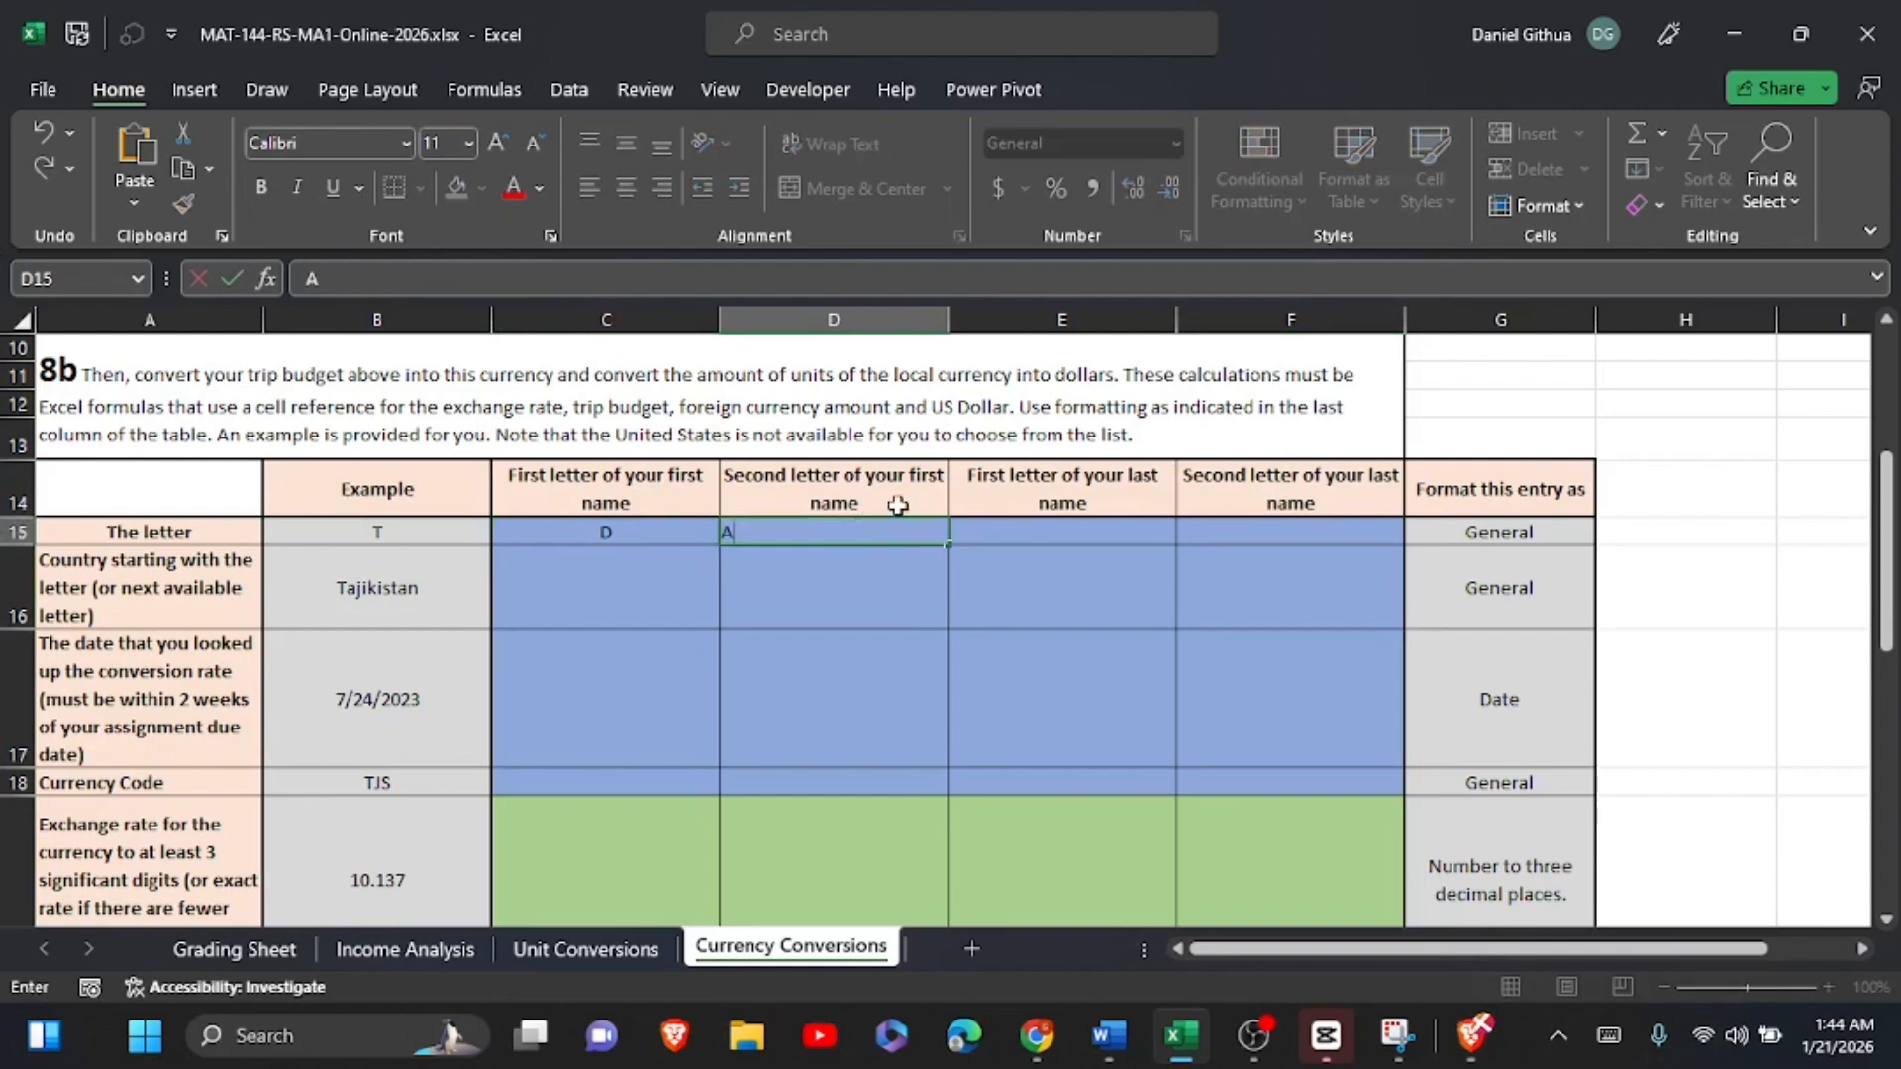
left_click(1010, 543)
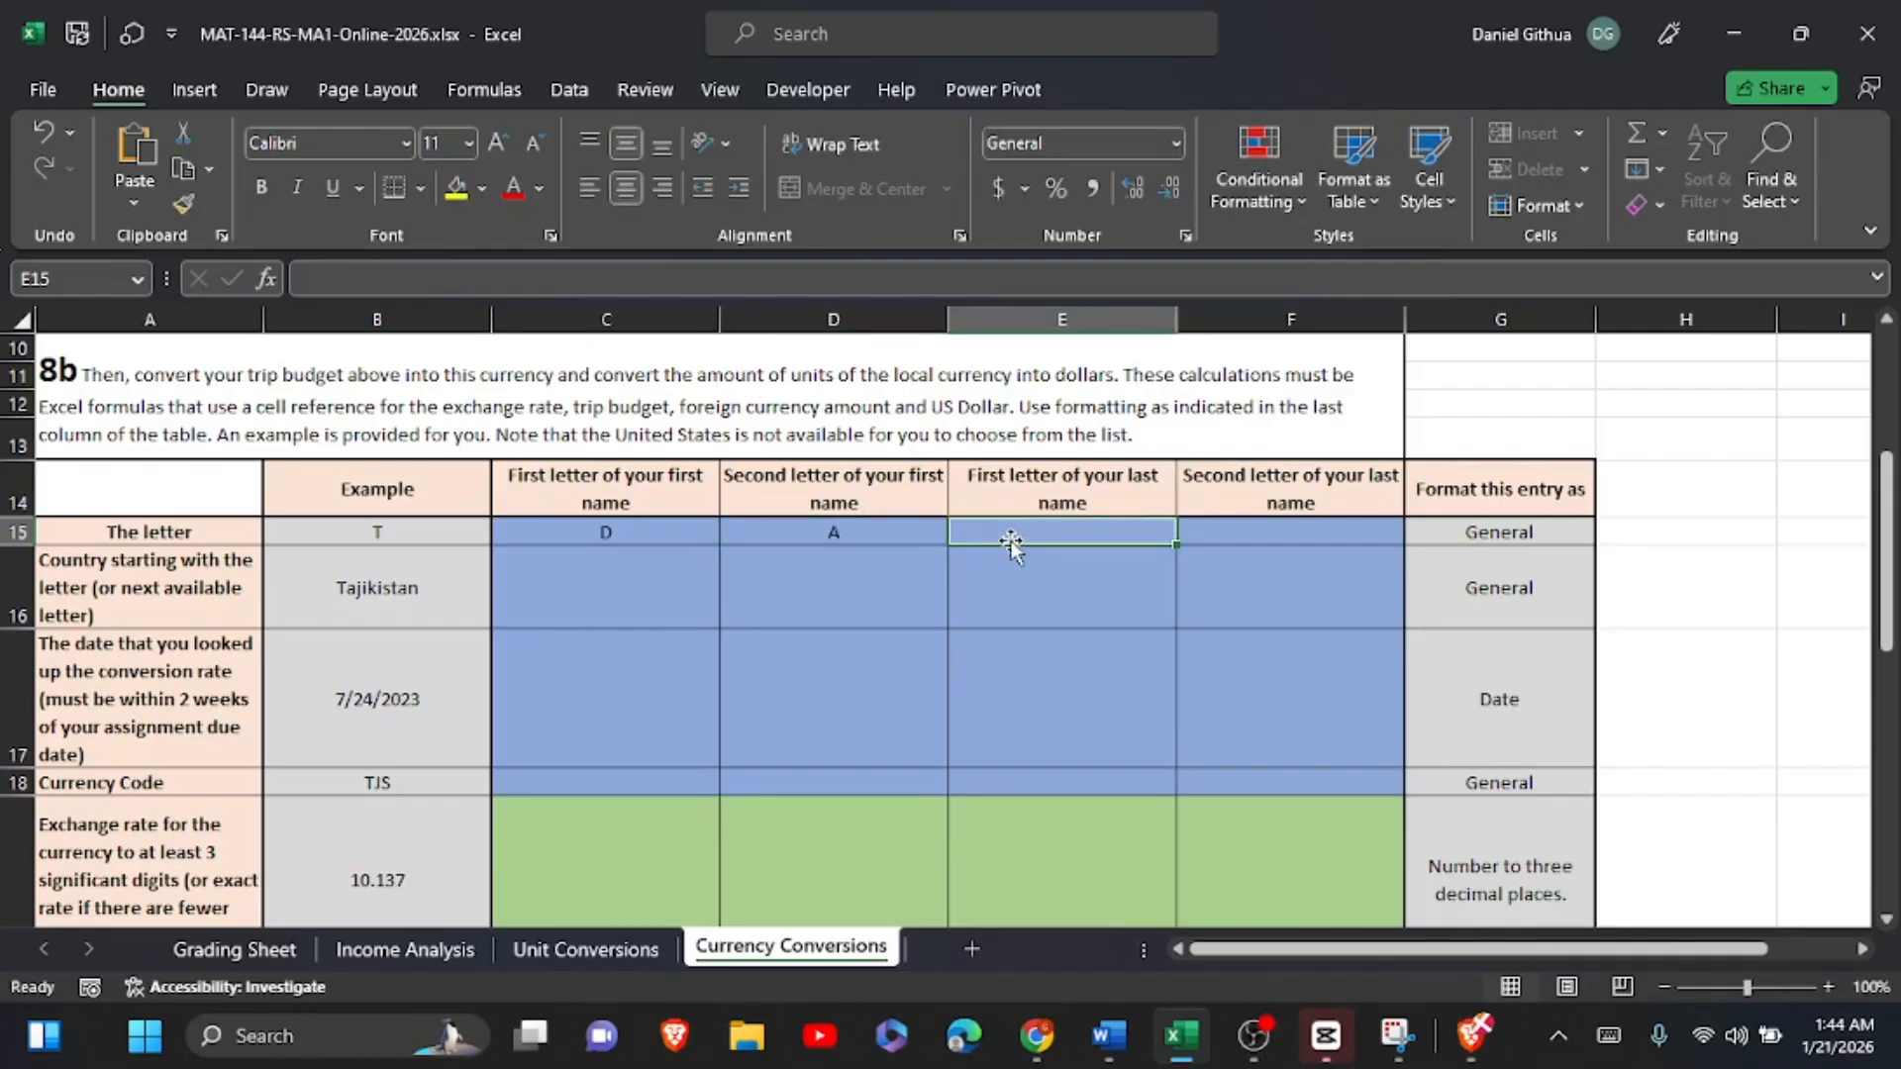
type("G")
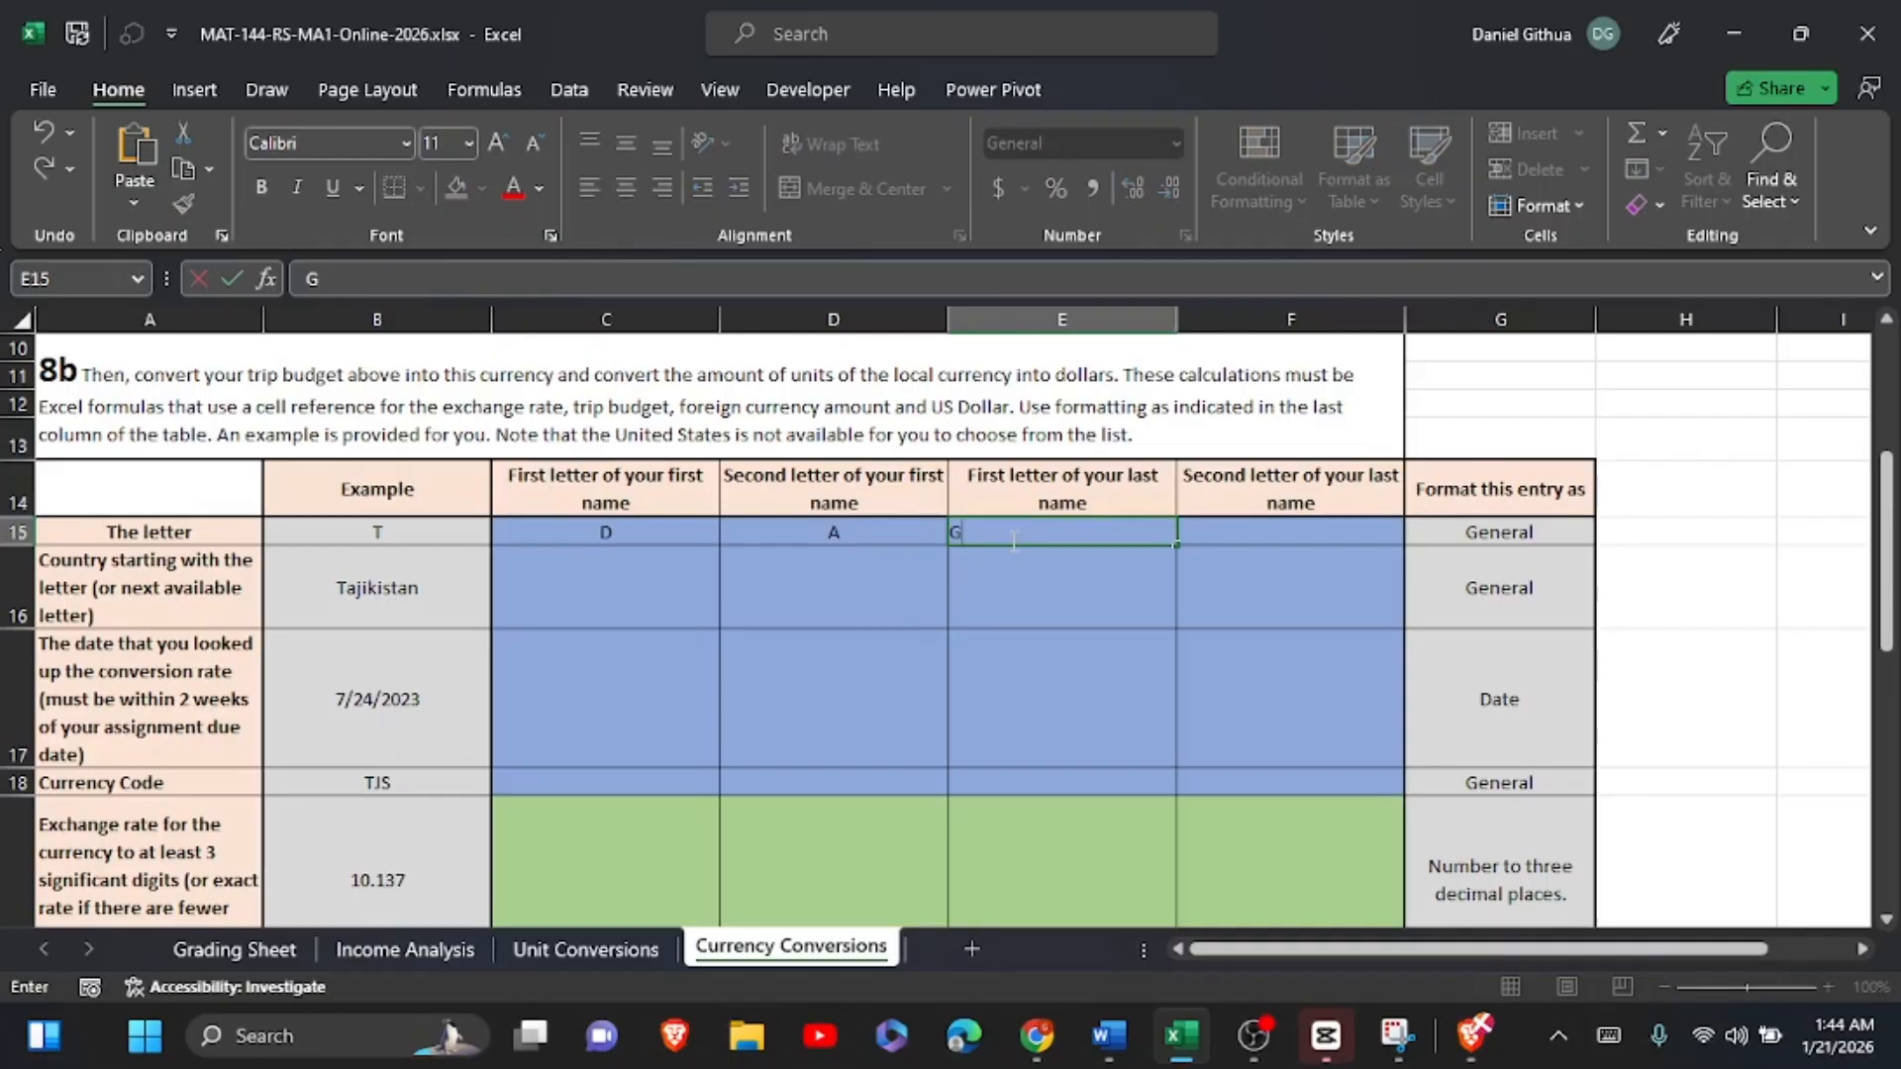
left_click(1245, 531)
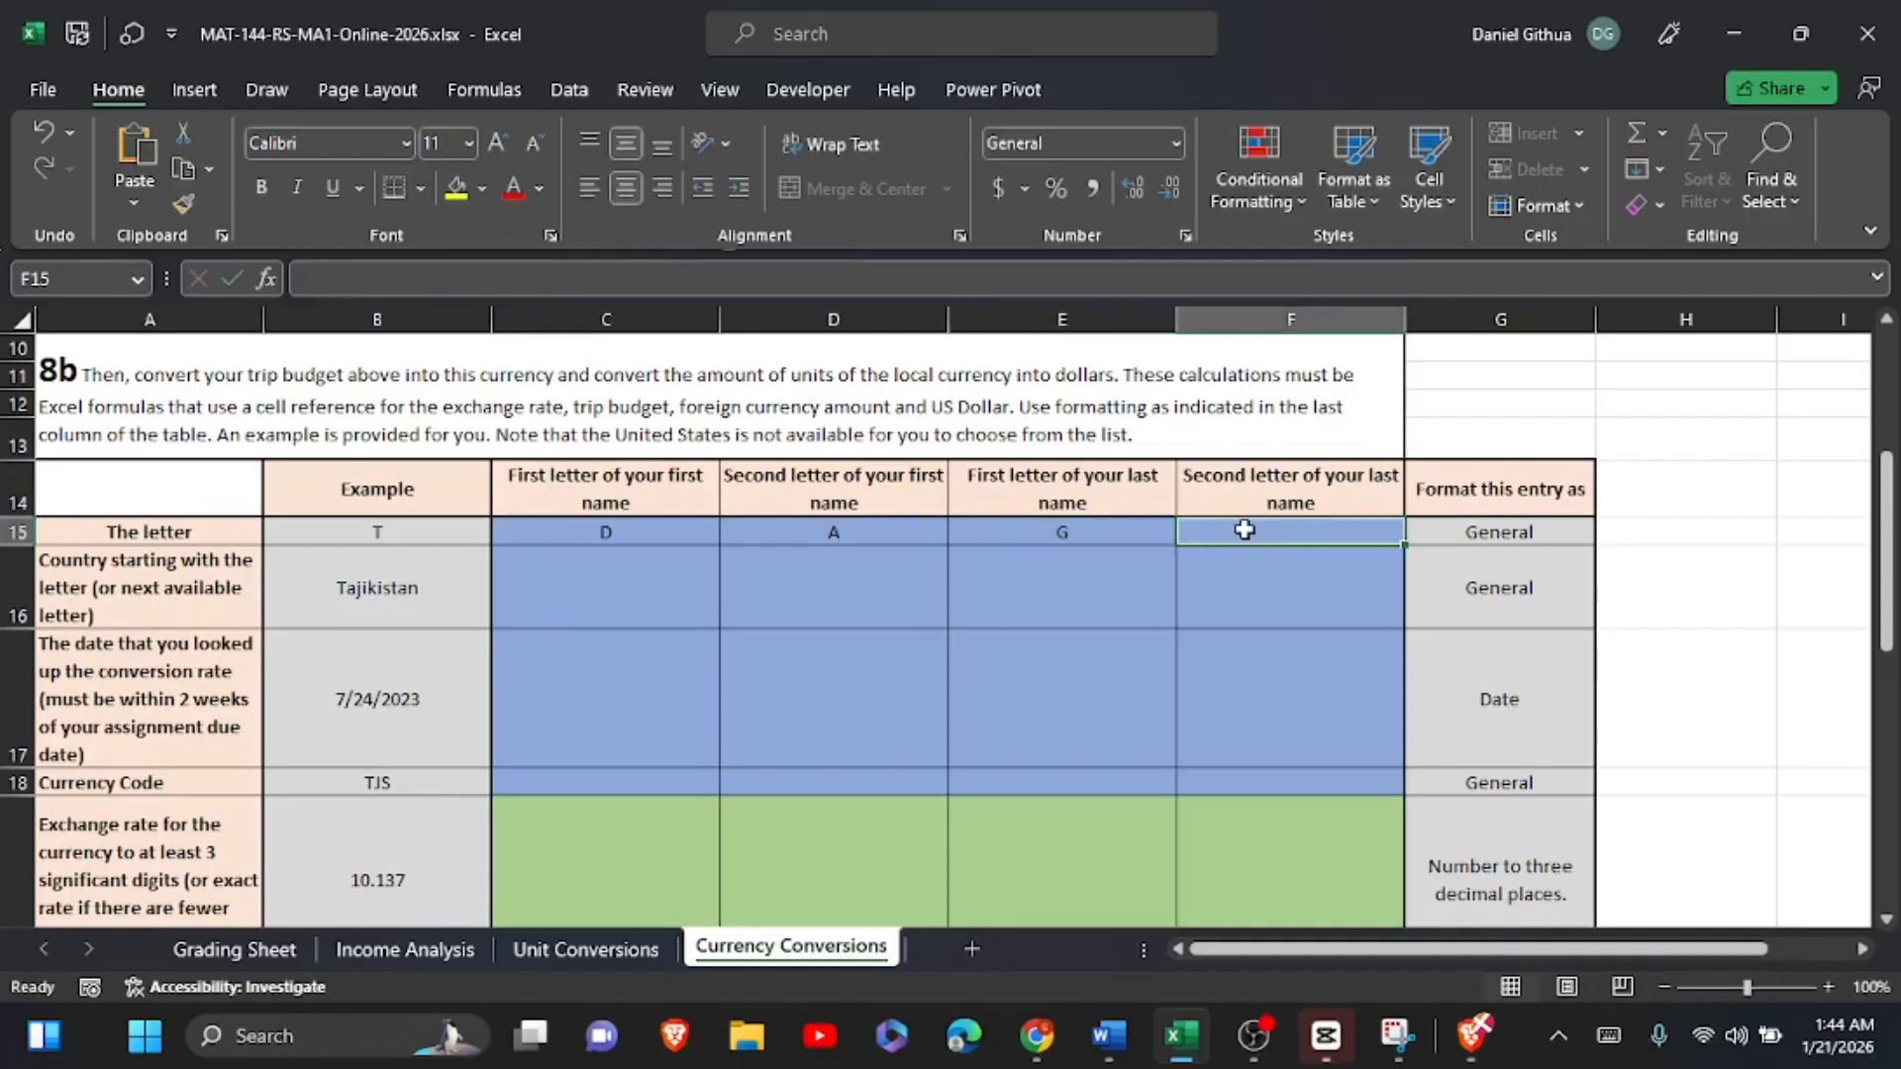
type("I")
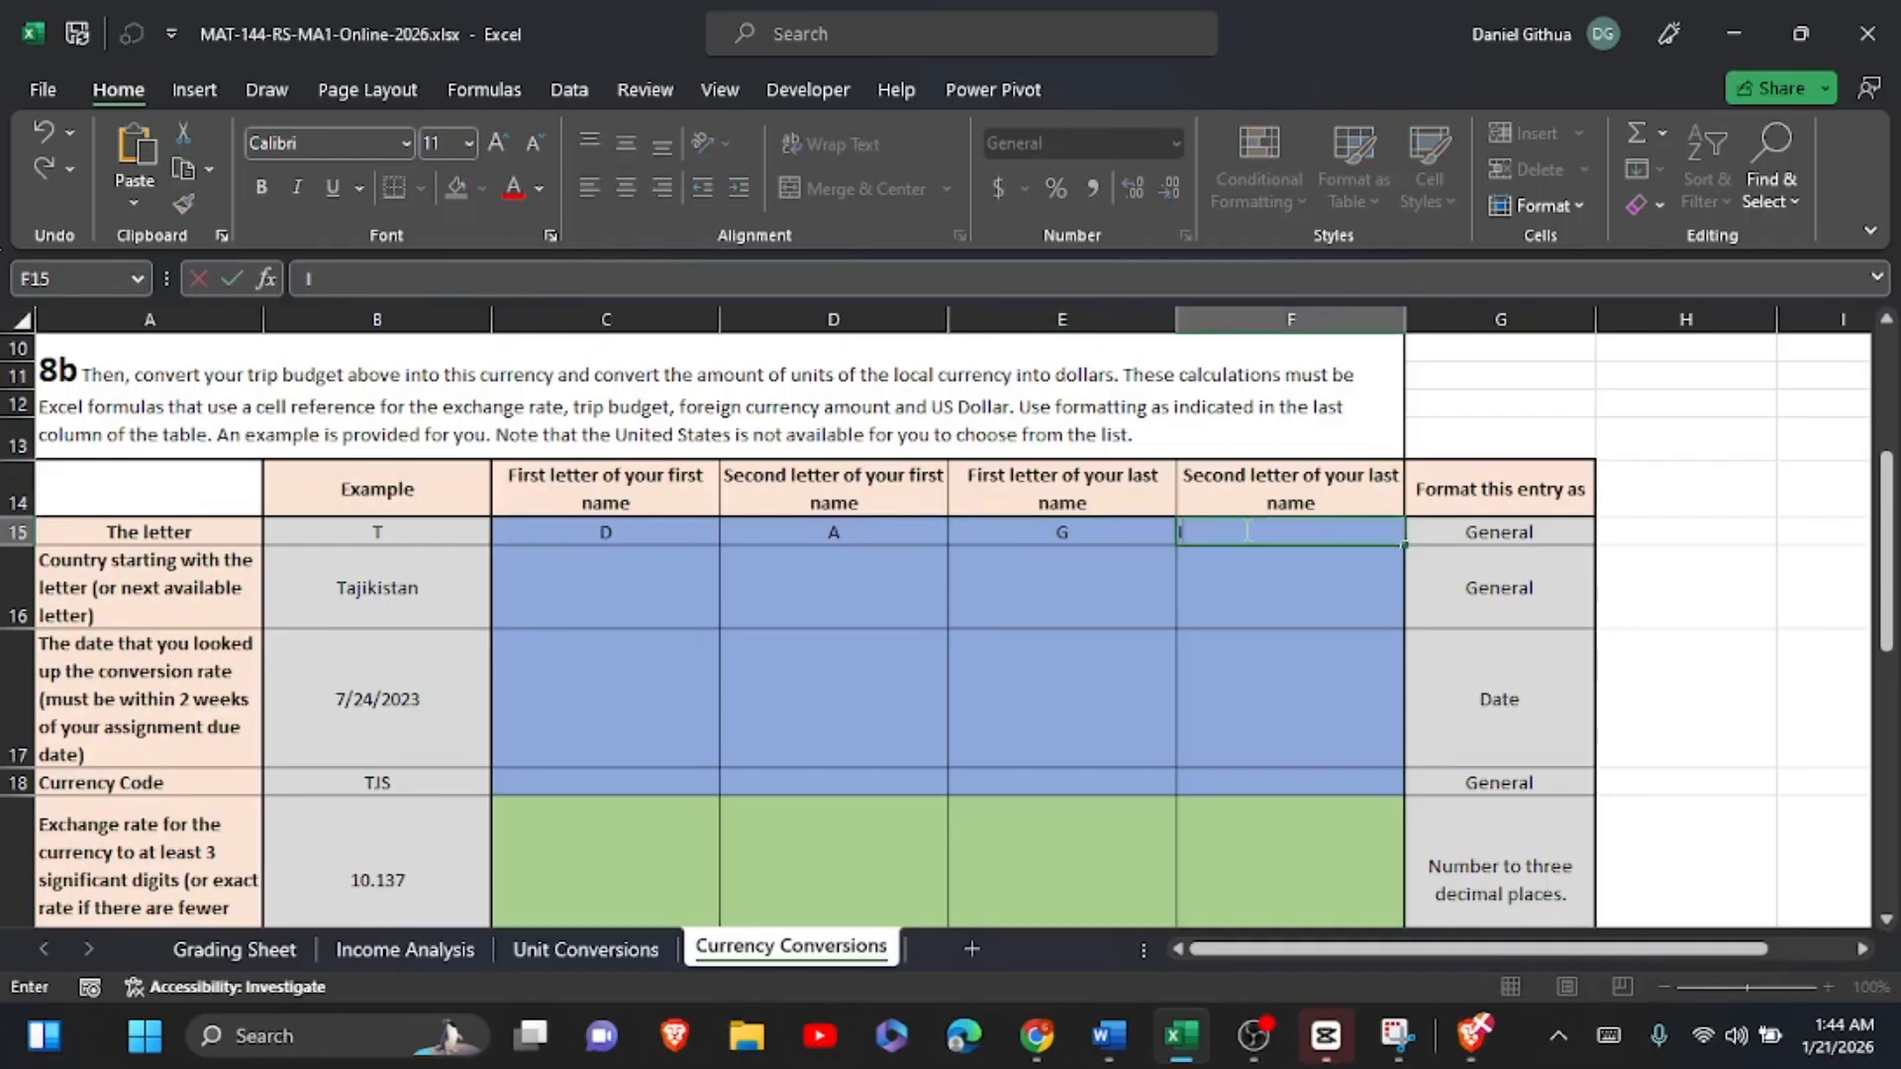
left_click(1656, 604)
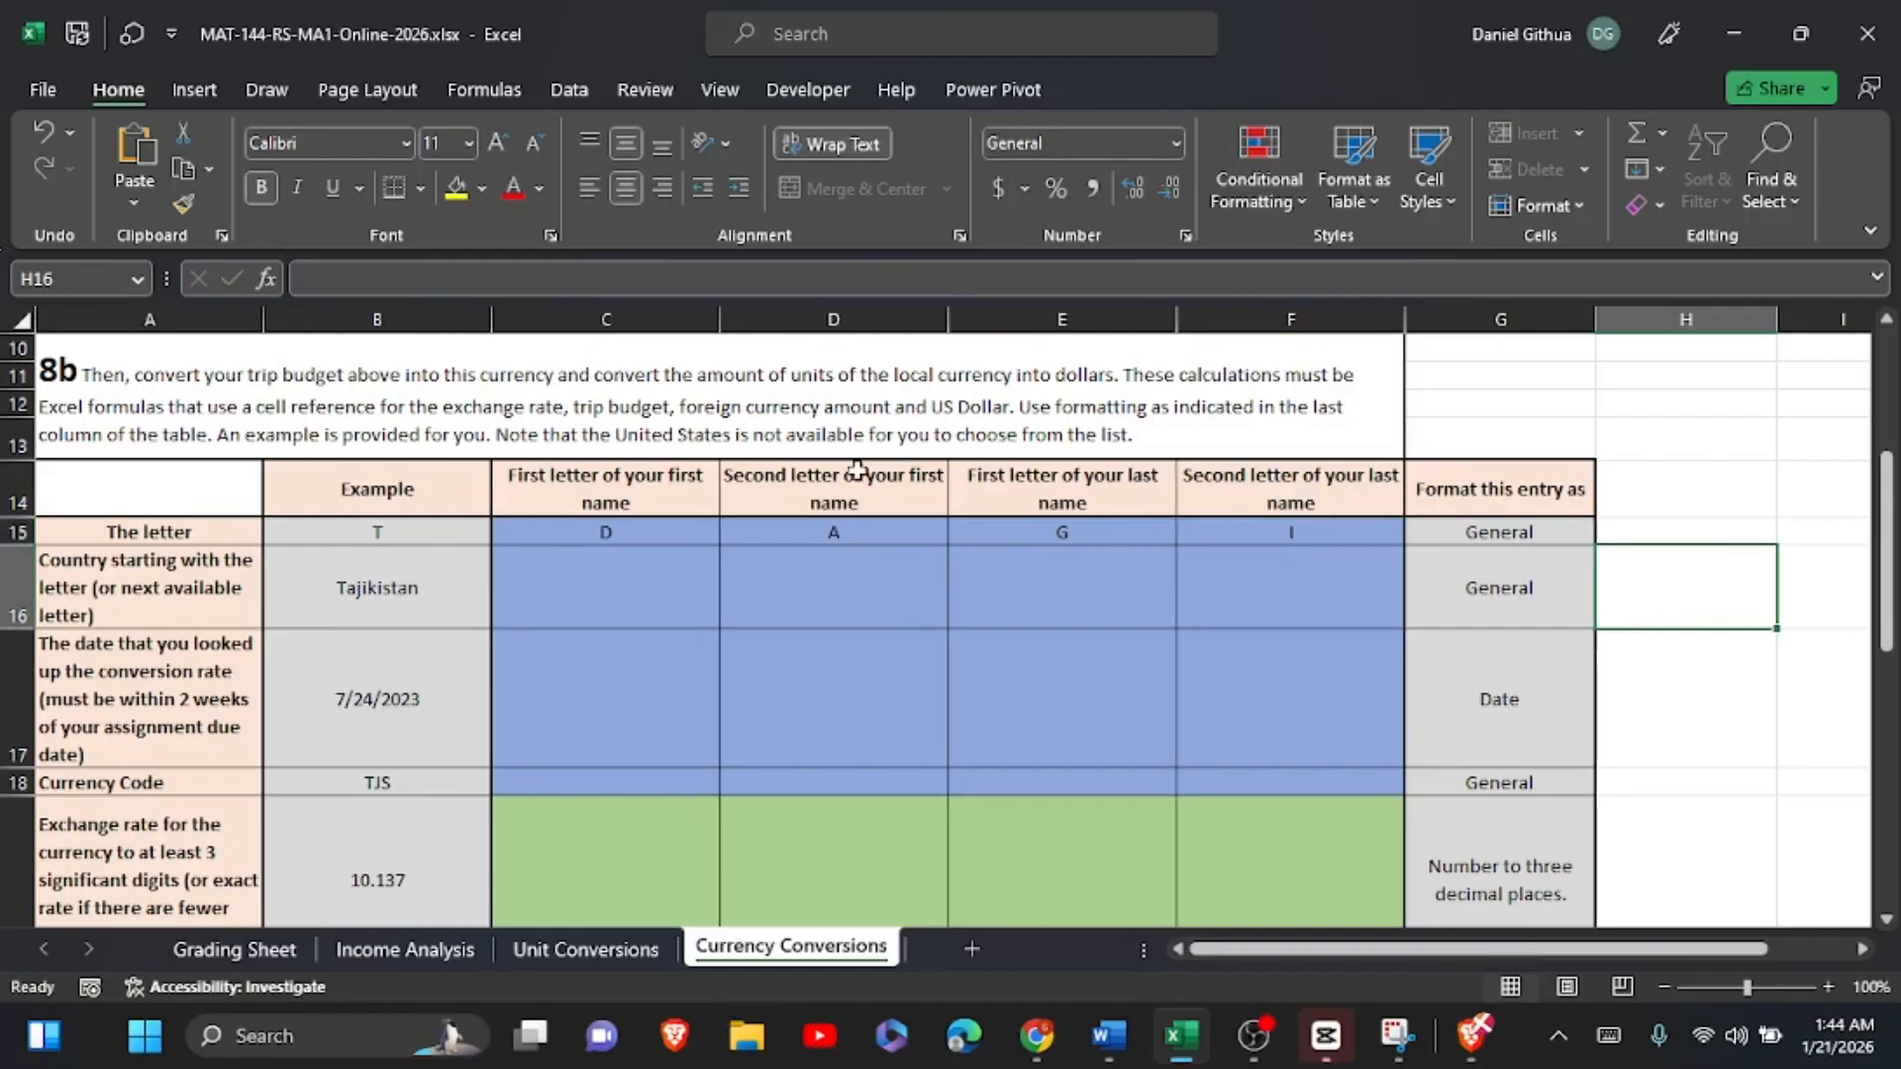
Step: Find a country starting with D in the country list and enter Denmark in C16
left_click(641, 588)
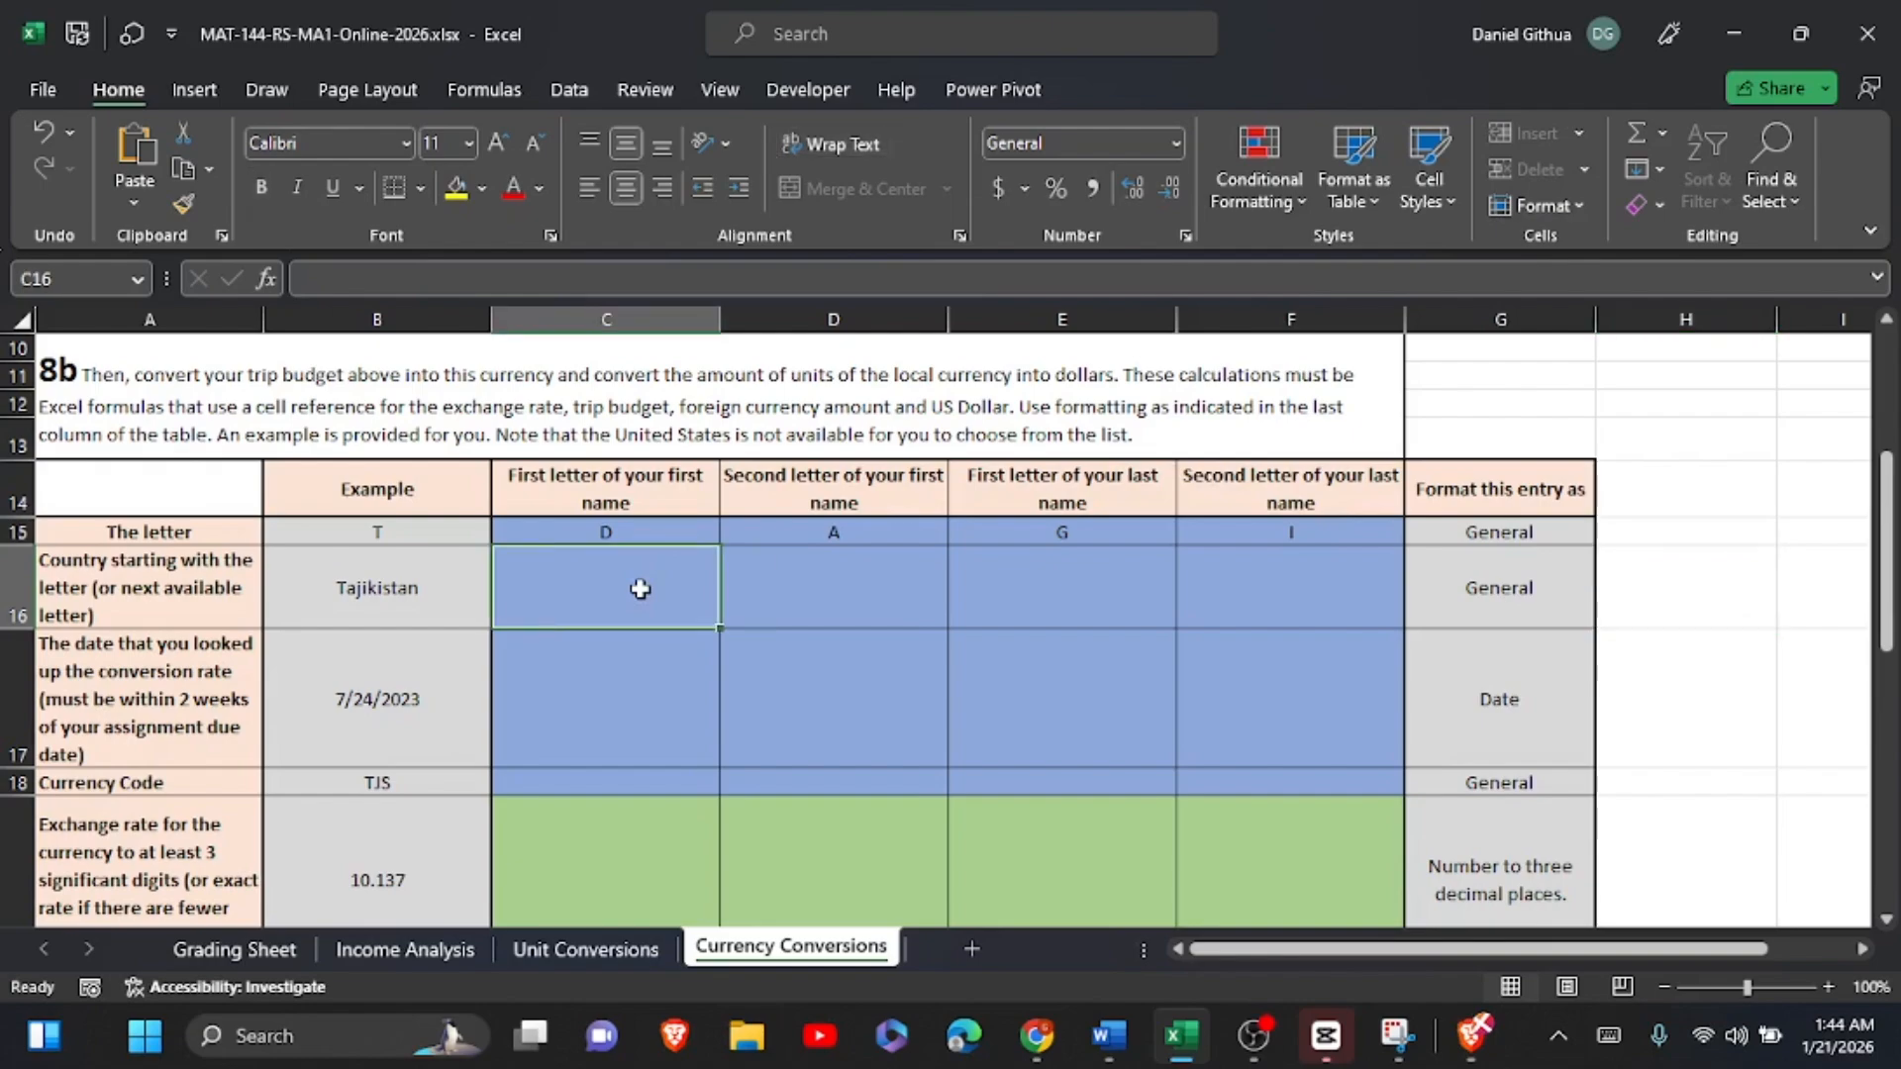
scroll(640, 589, "down", 5)
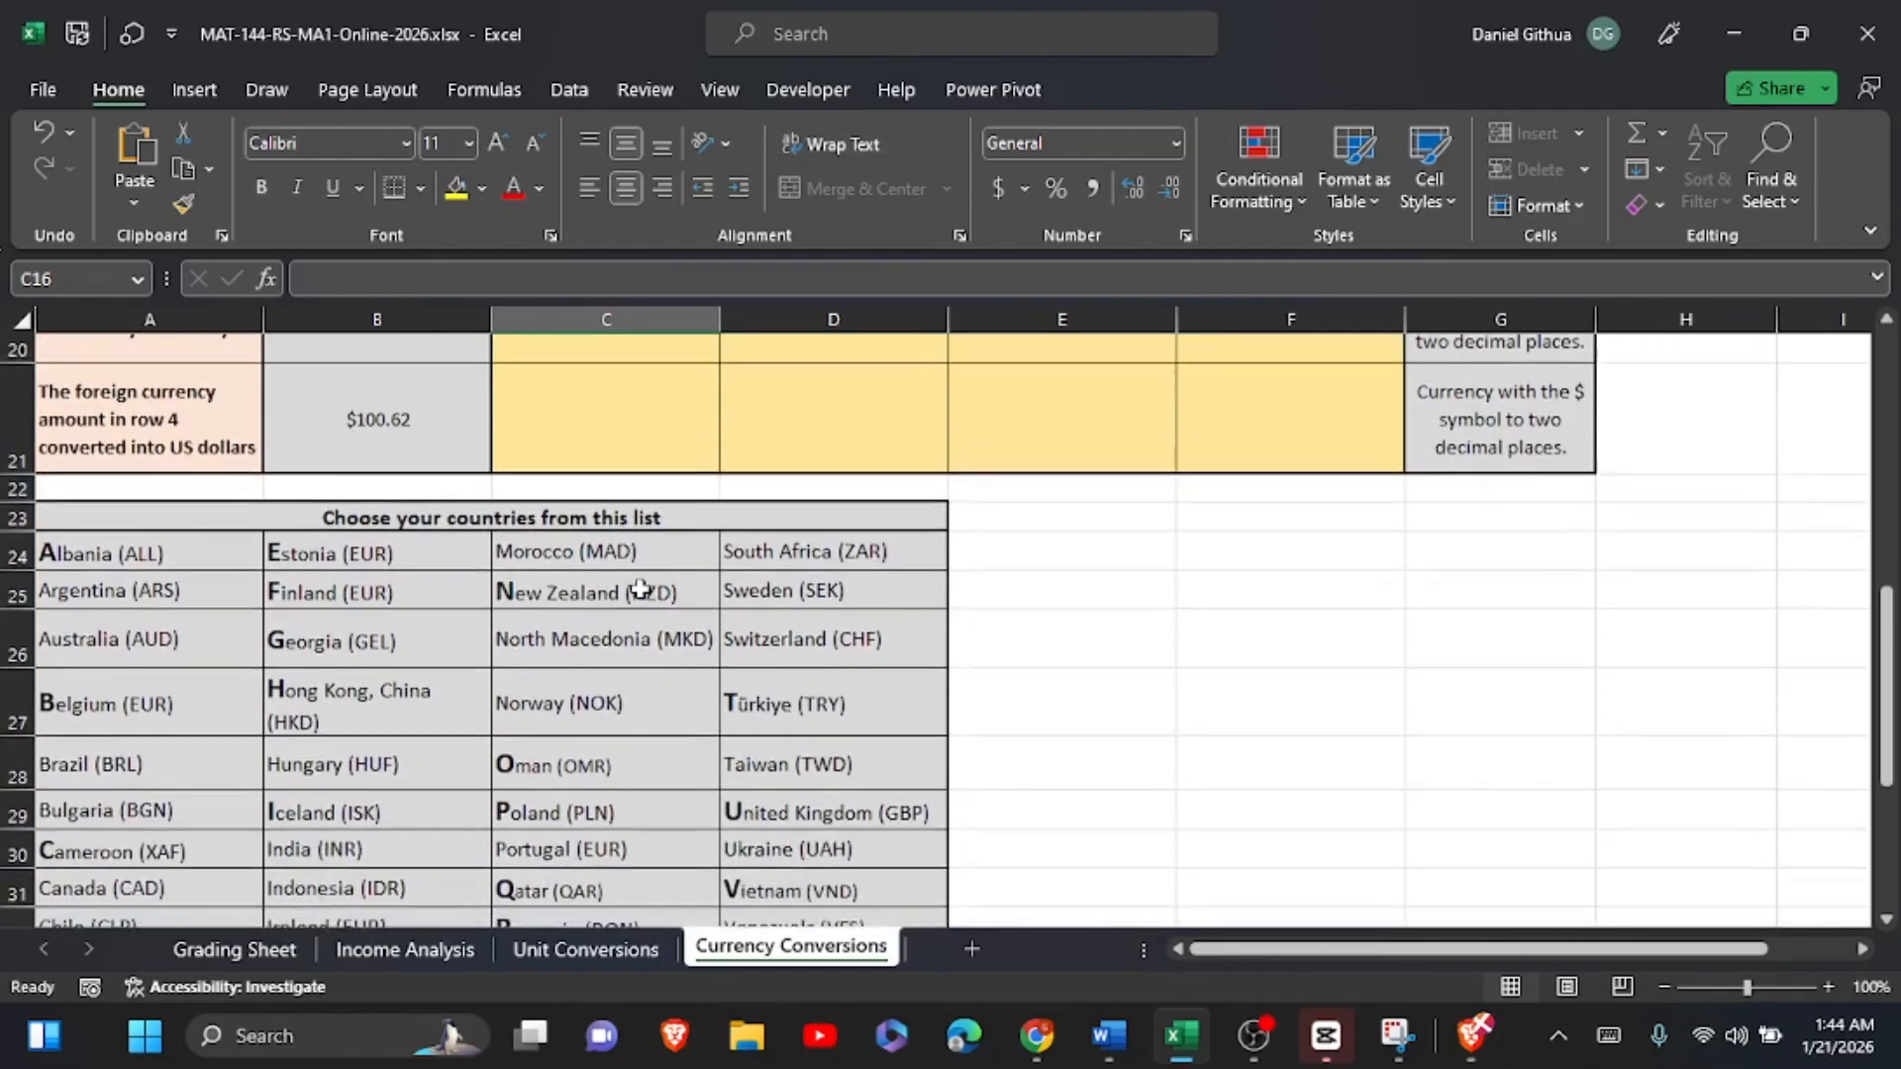
scroll(641, 588, "down", 3)
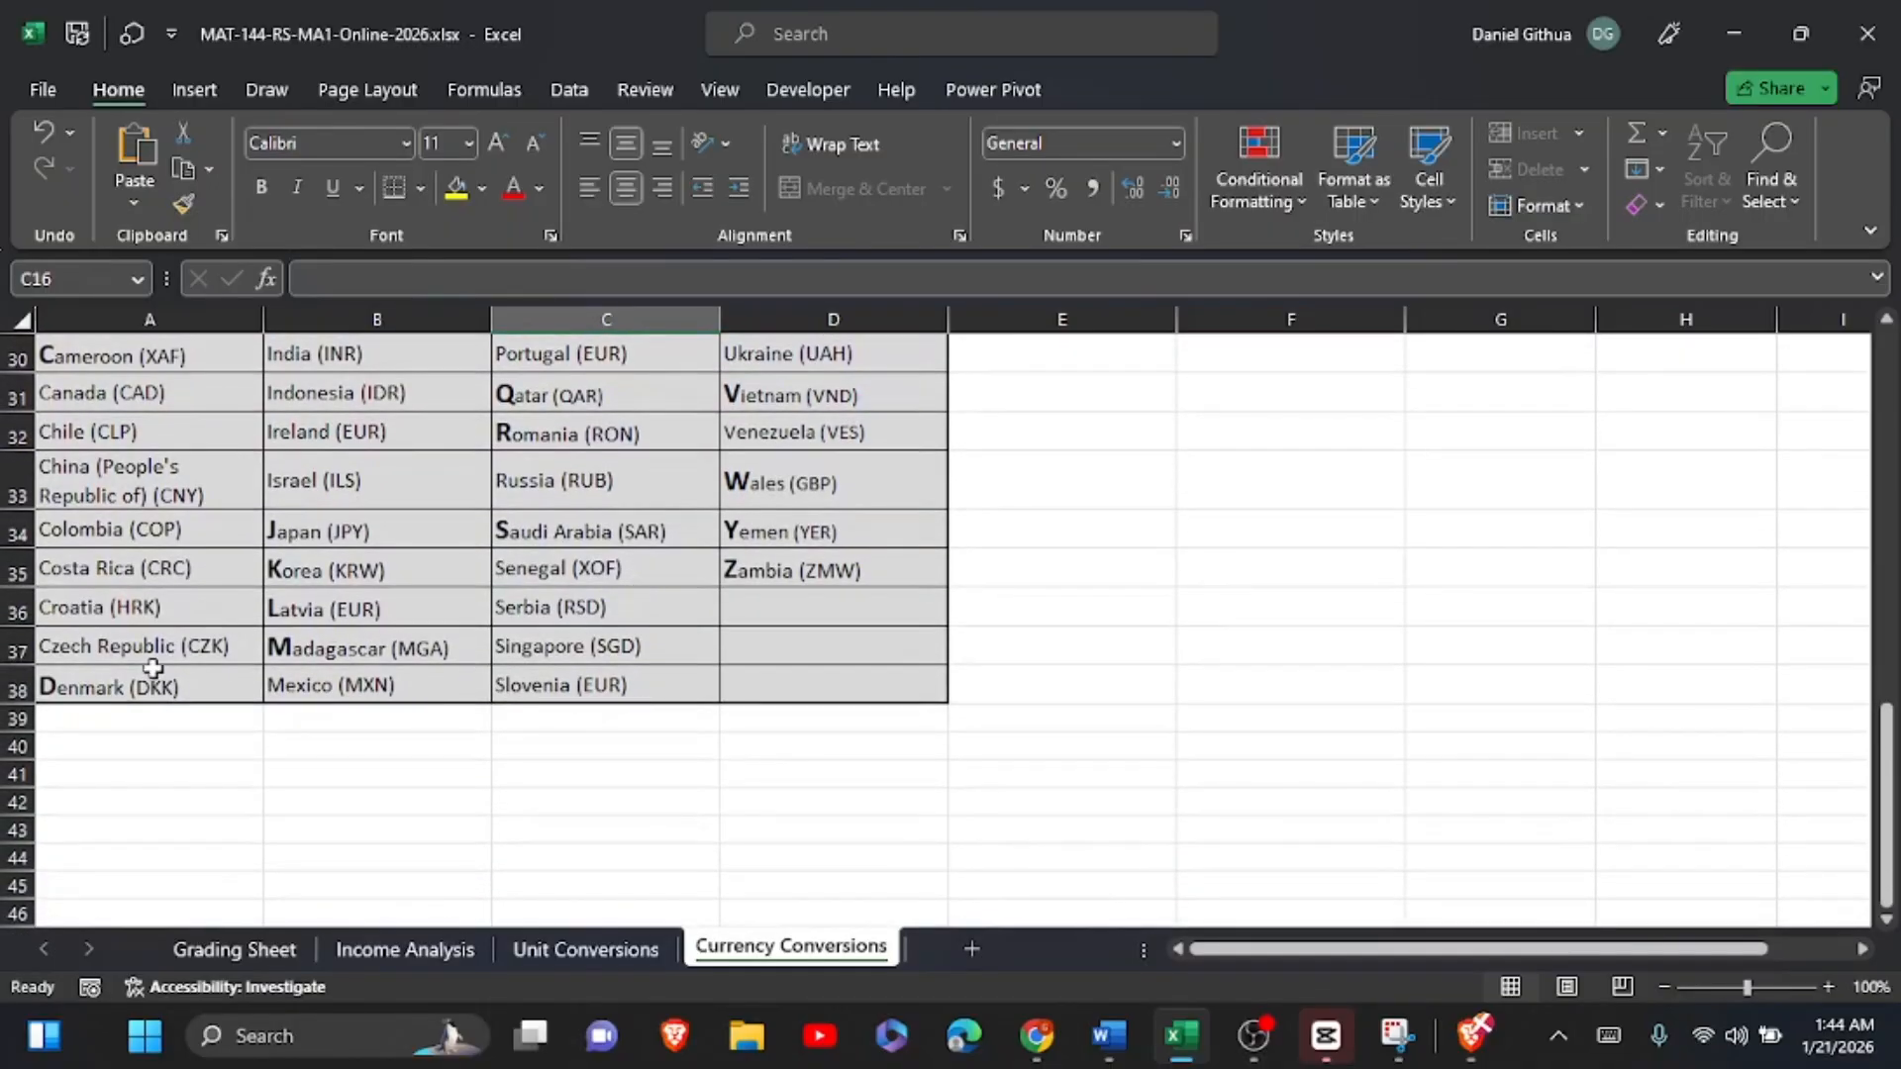
left_click(119, 693)
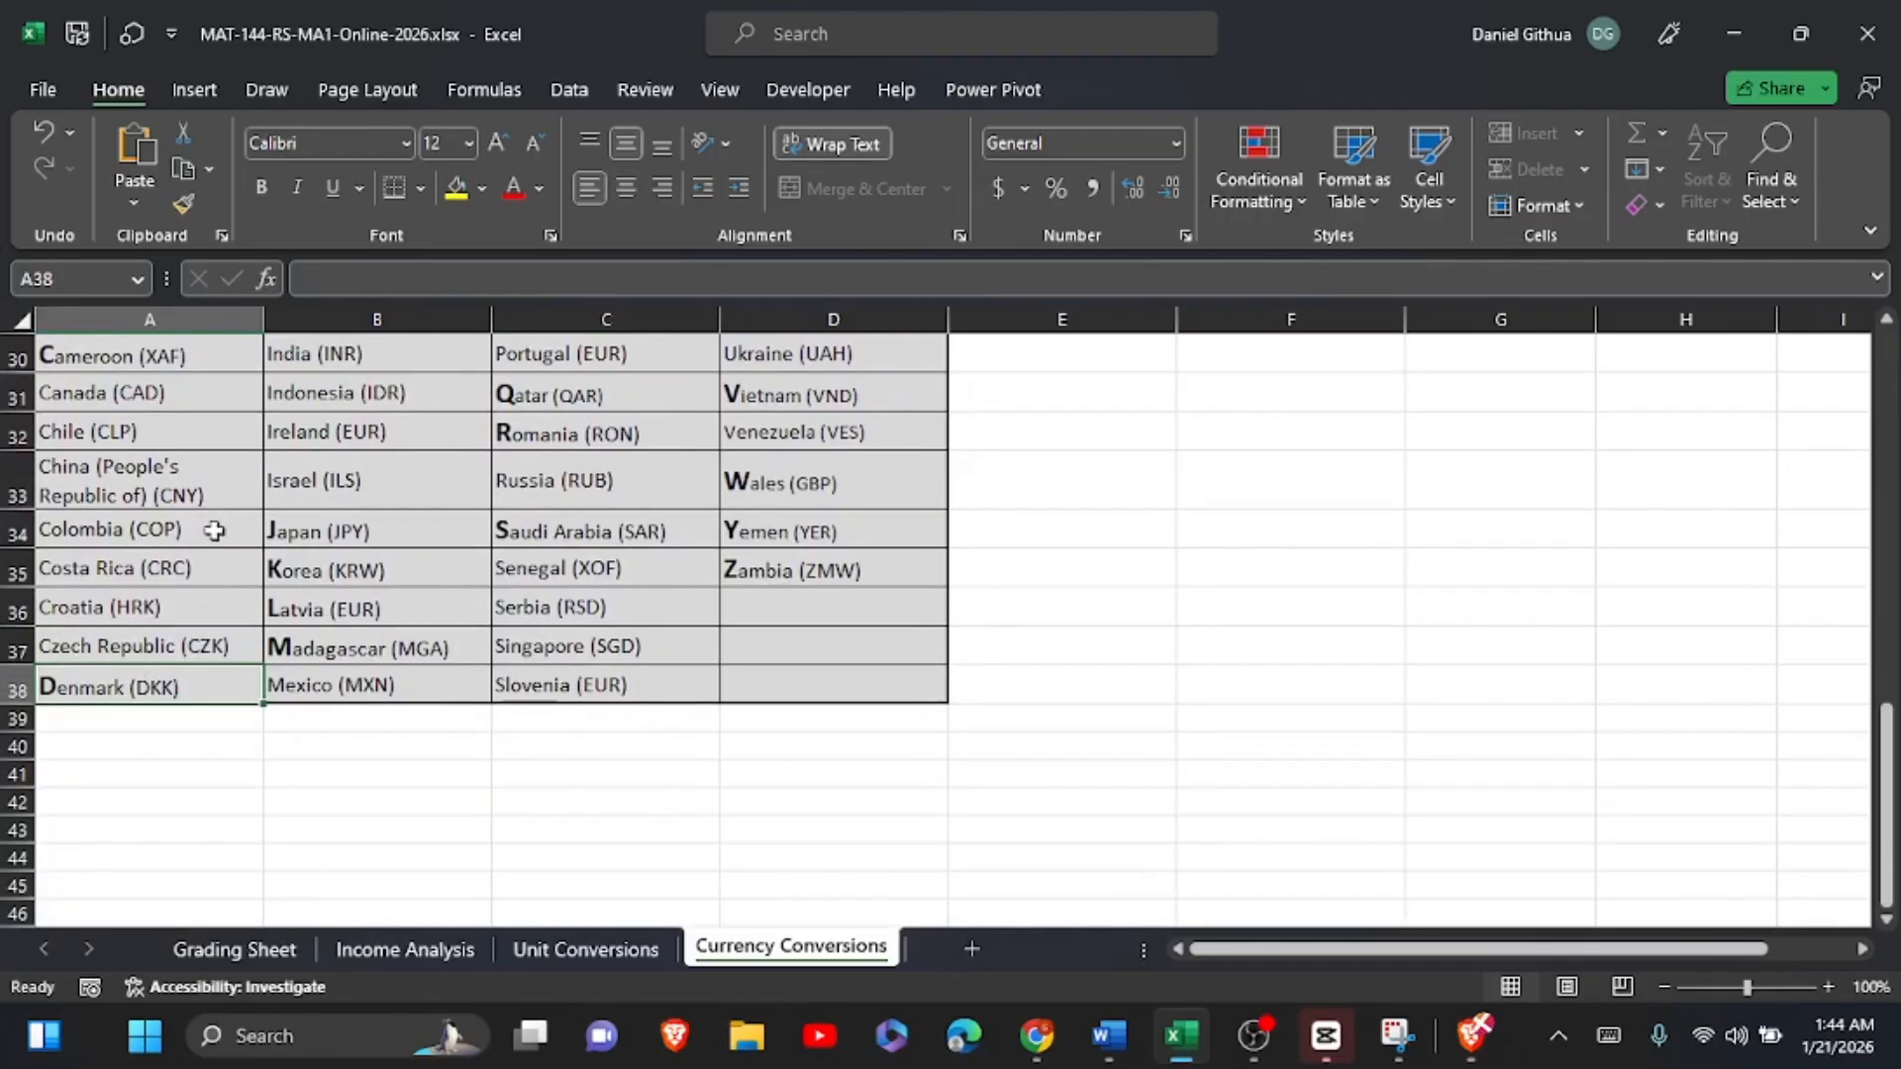
scroll(432, 626, "up", 3)
scroll(432, 625, "up", 5)
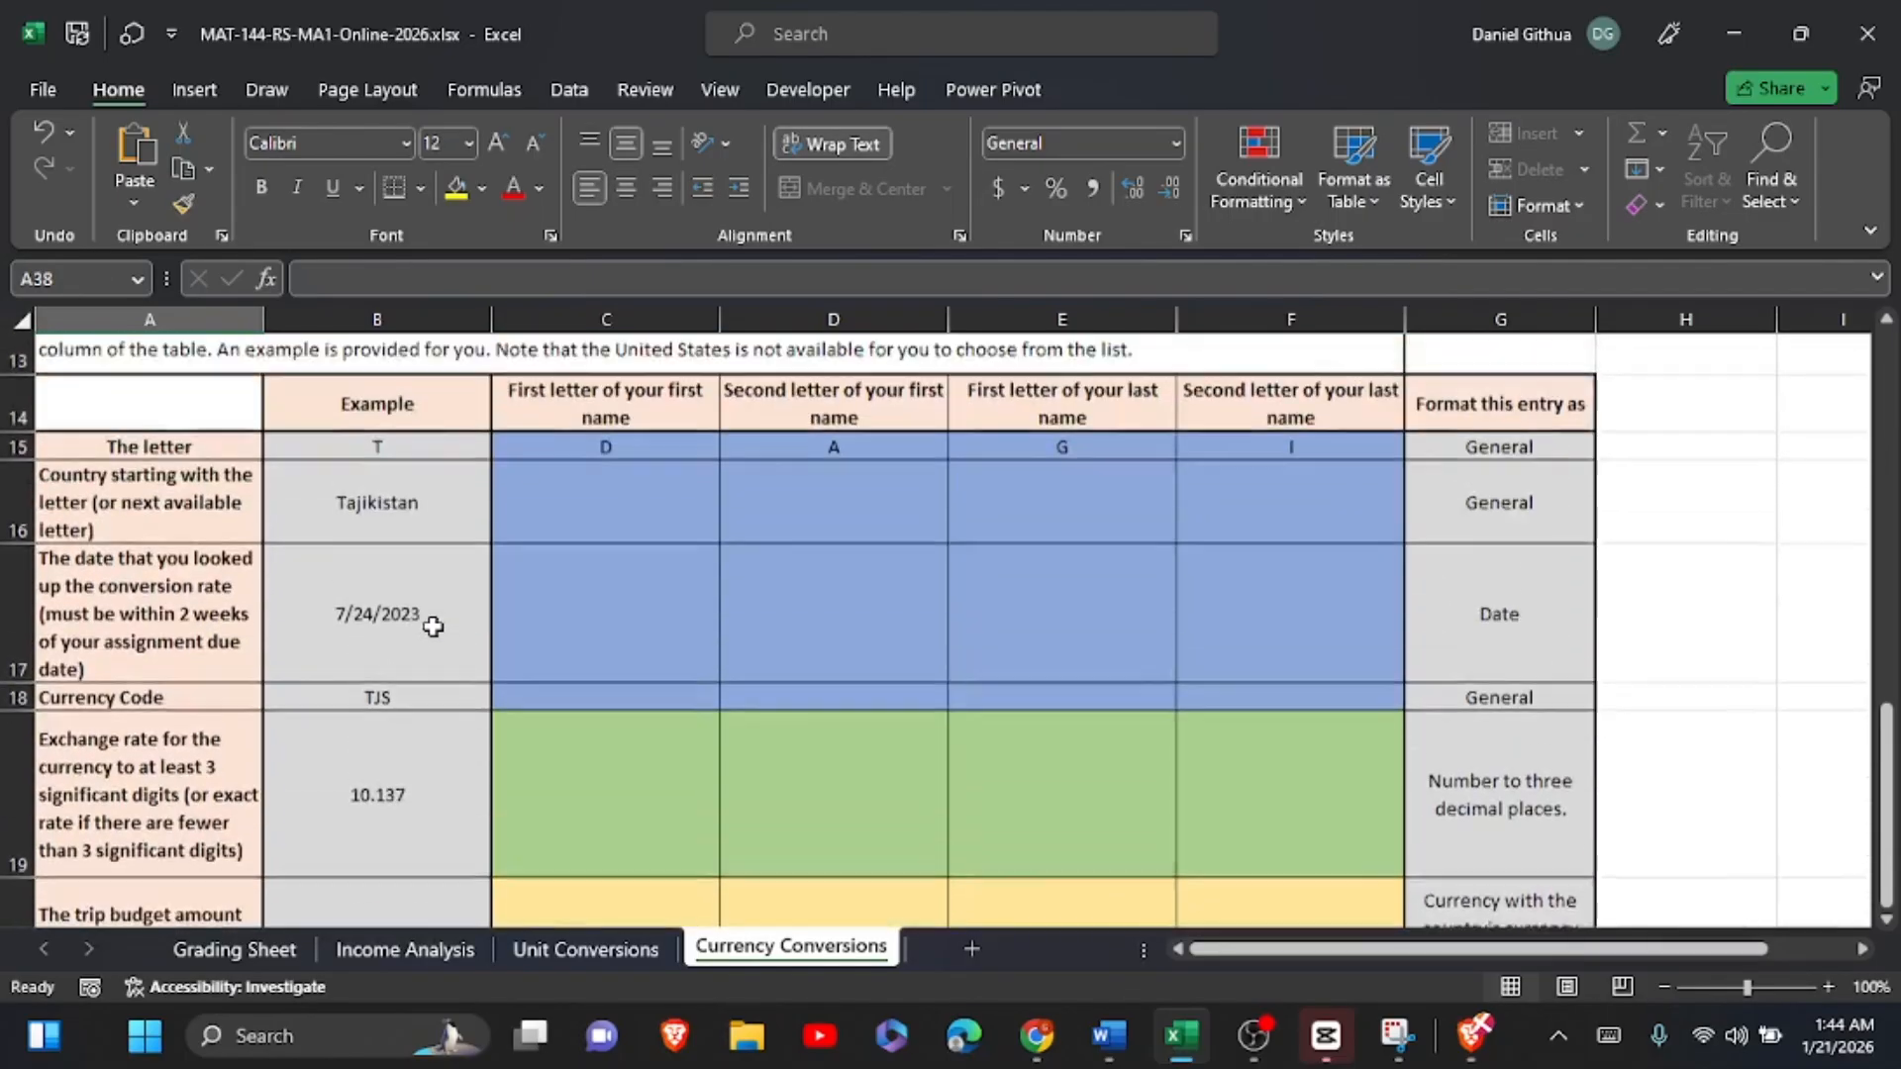
left_click(591, 712)
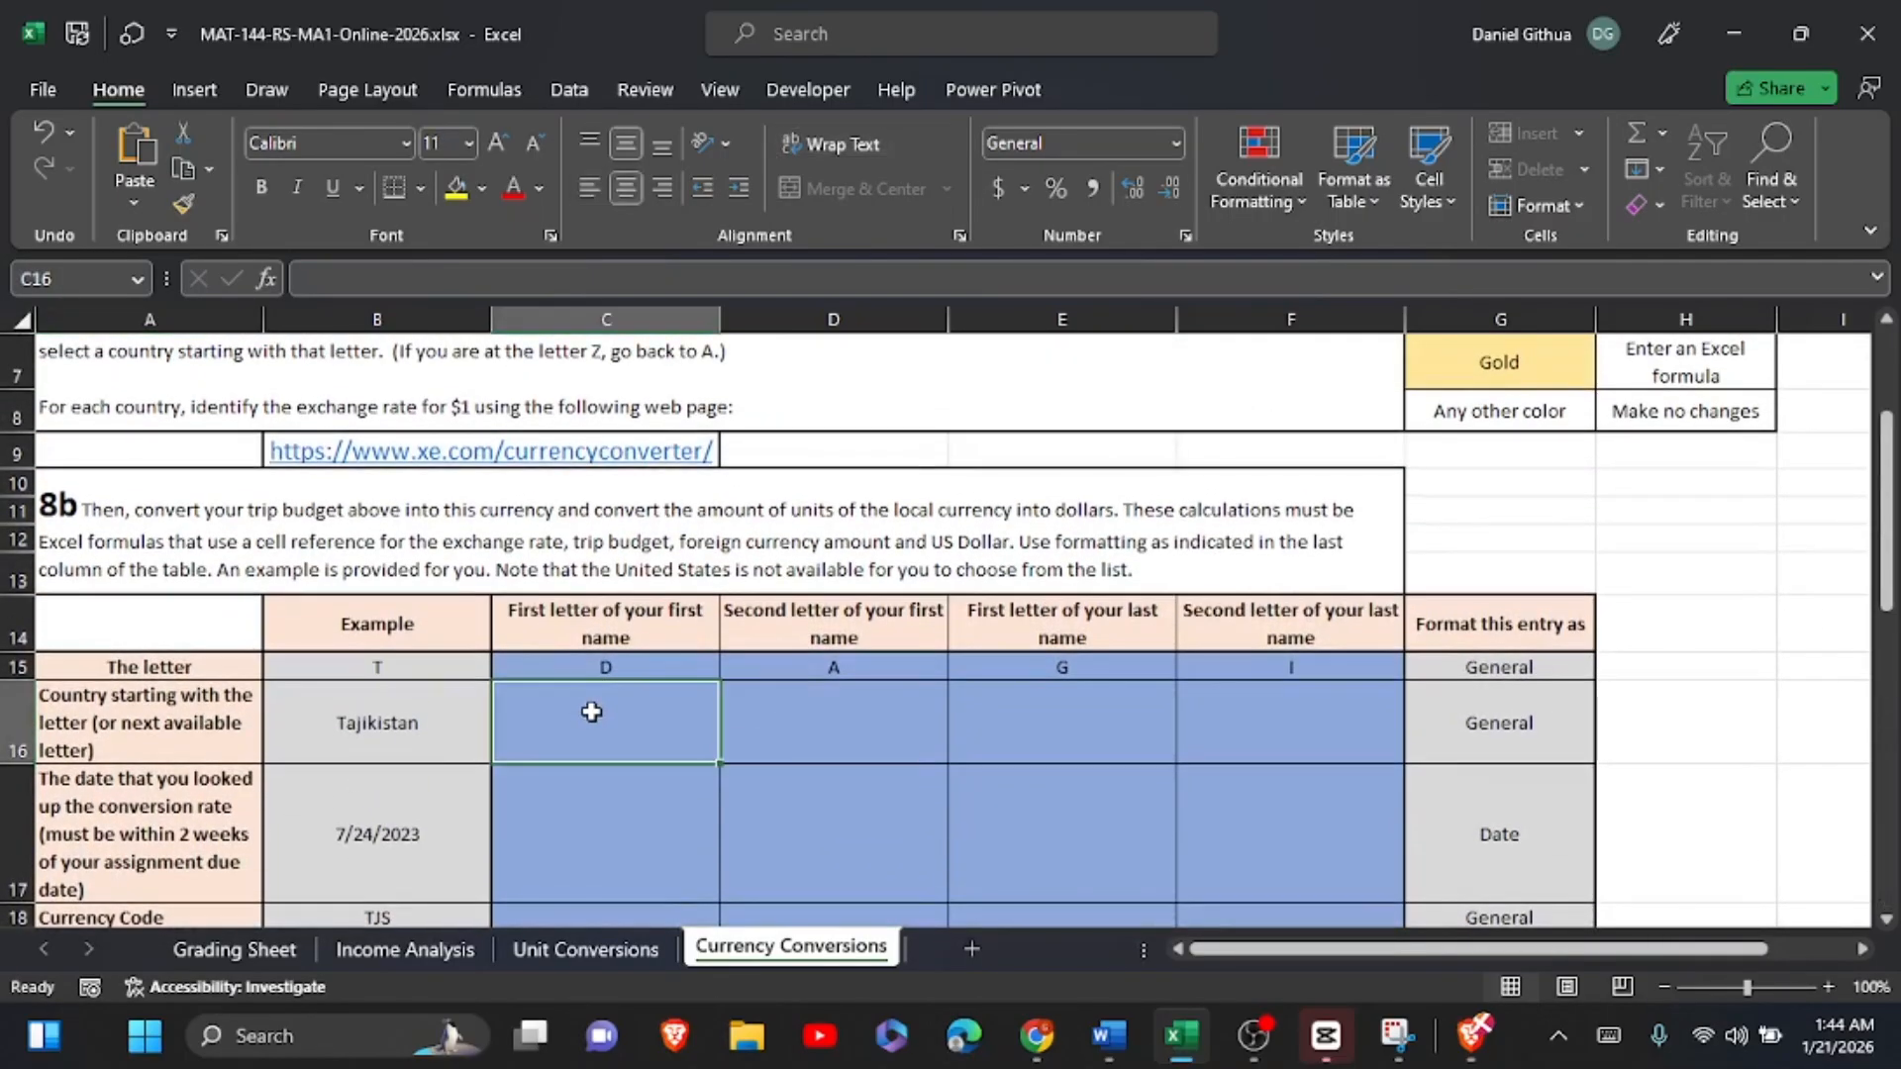
type("Denm")
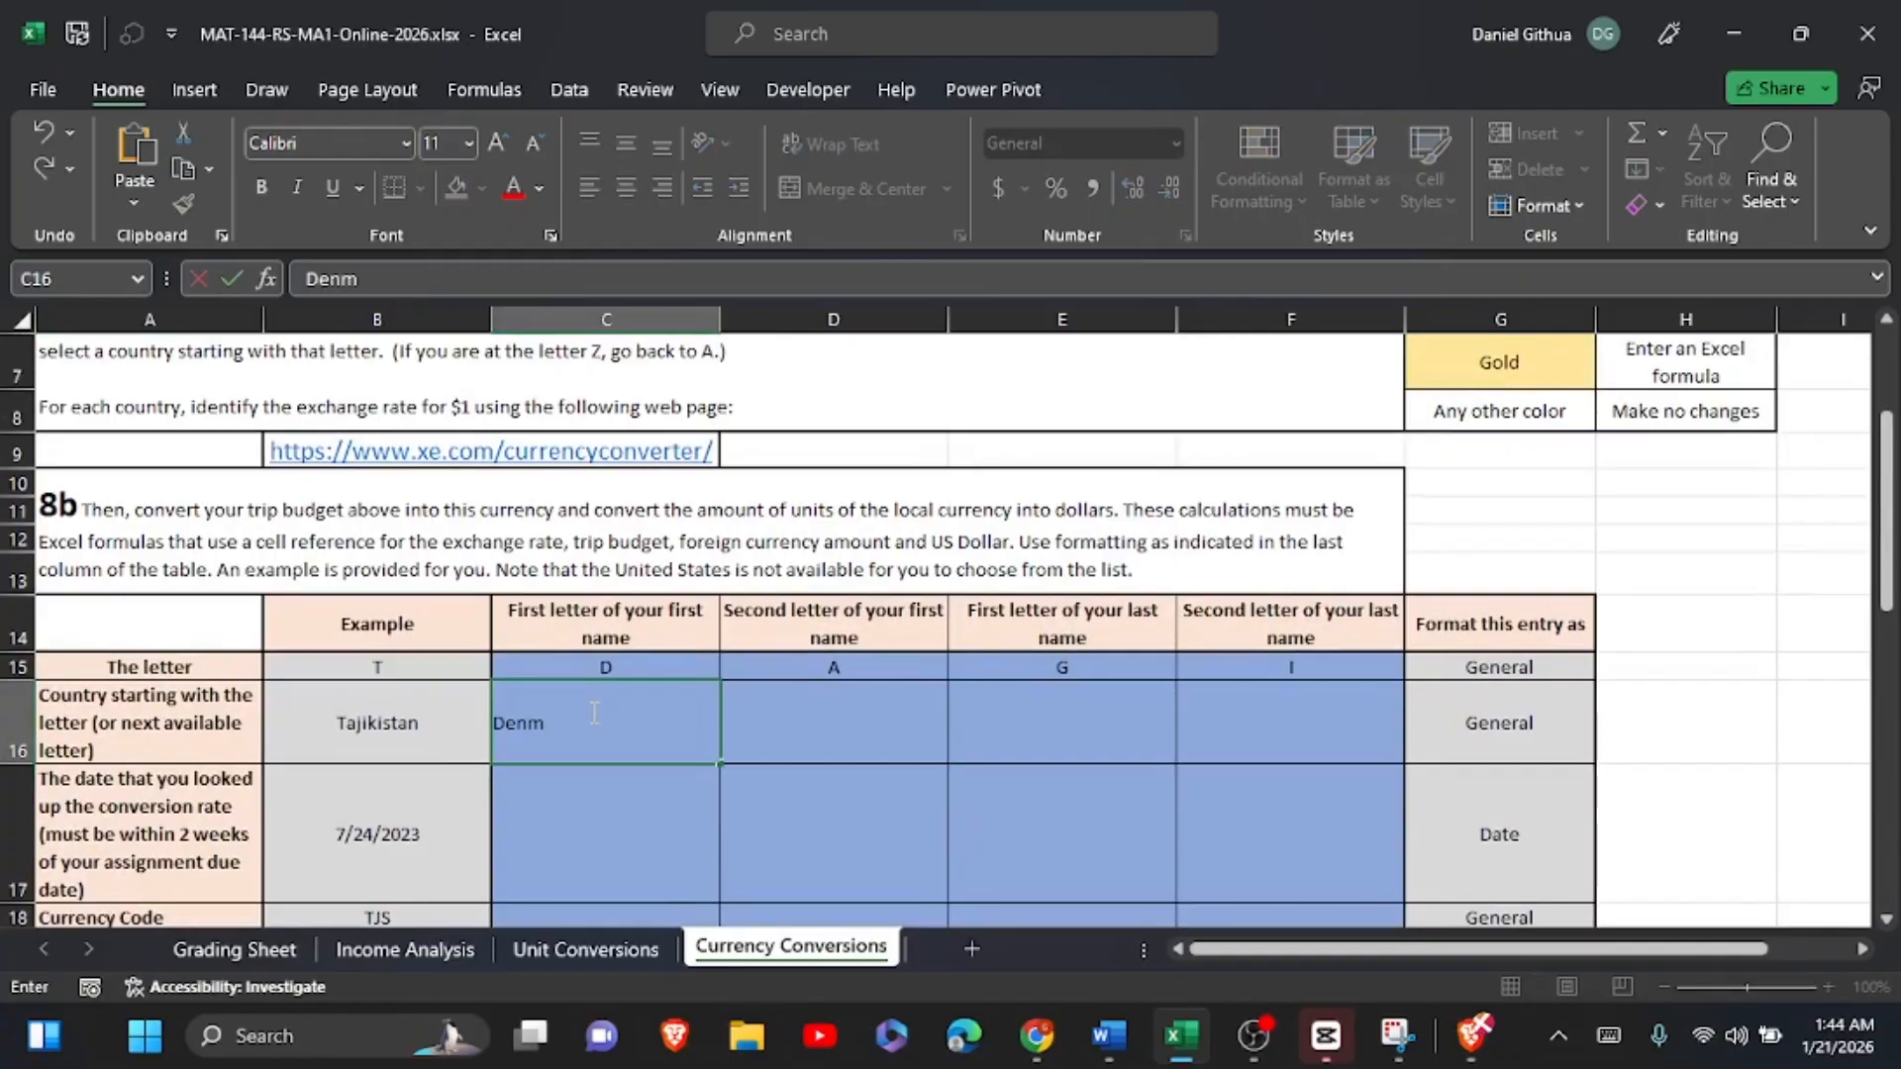
type("ark")
Step: Pick a country for the letter A from the country list and enter Australia in D16
left_click(808, 742)
scroll(808, 741, "down", 5)
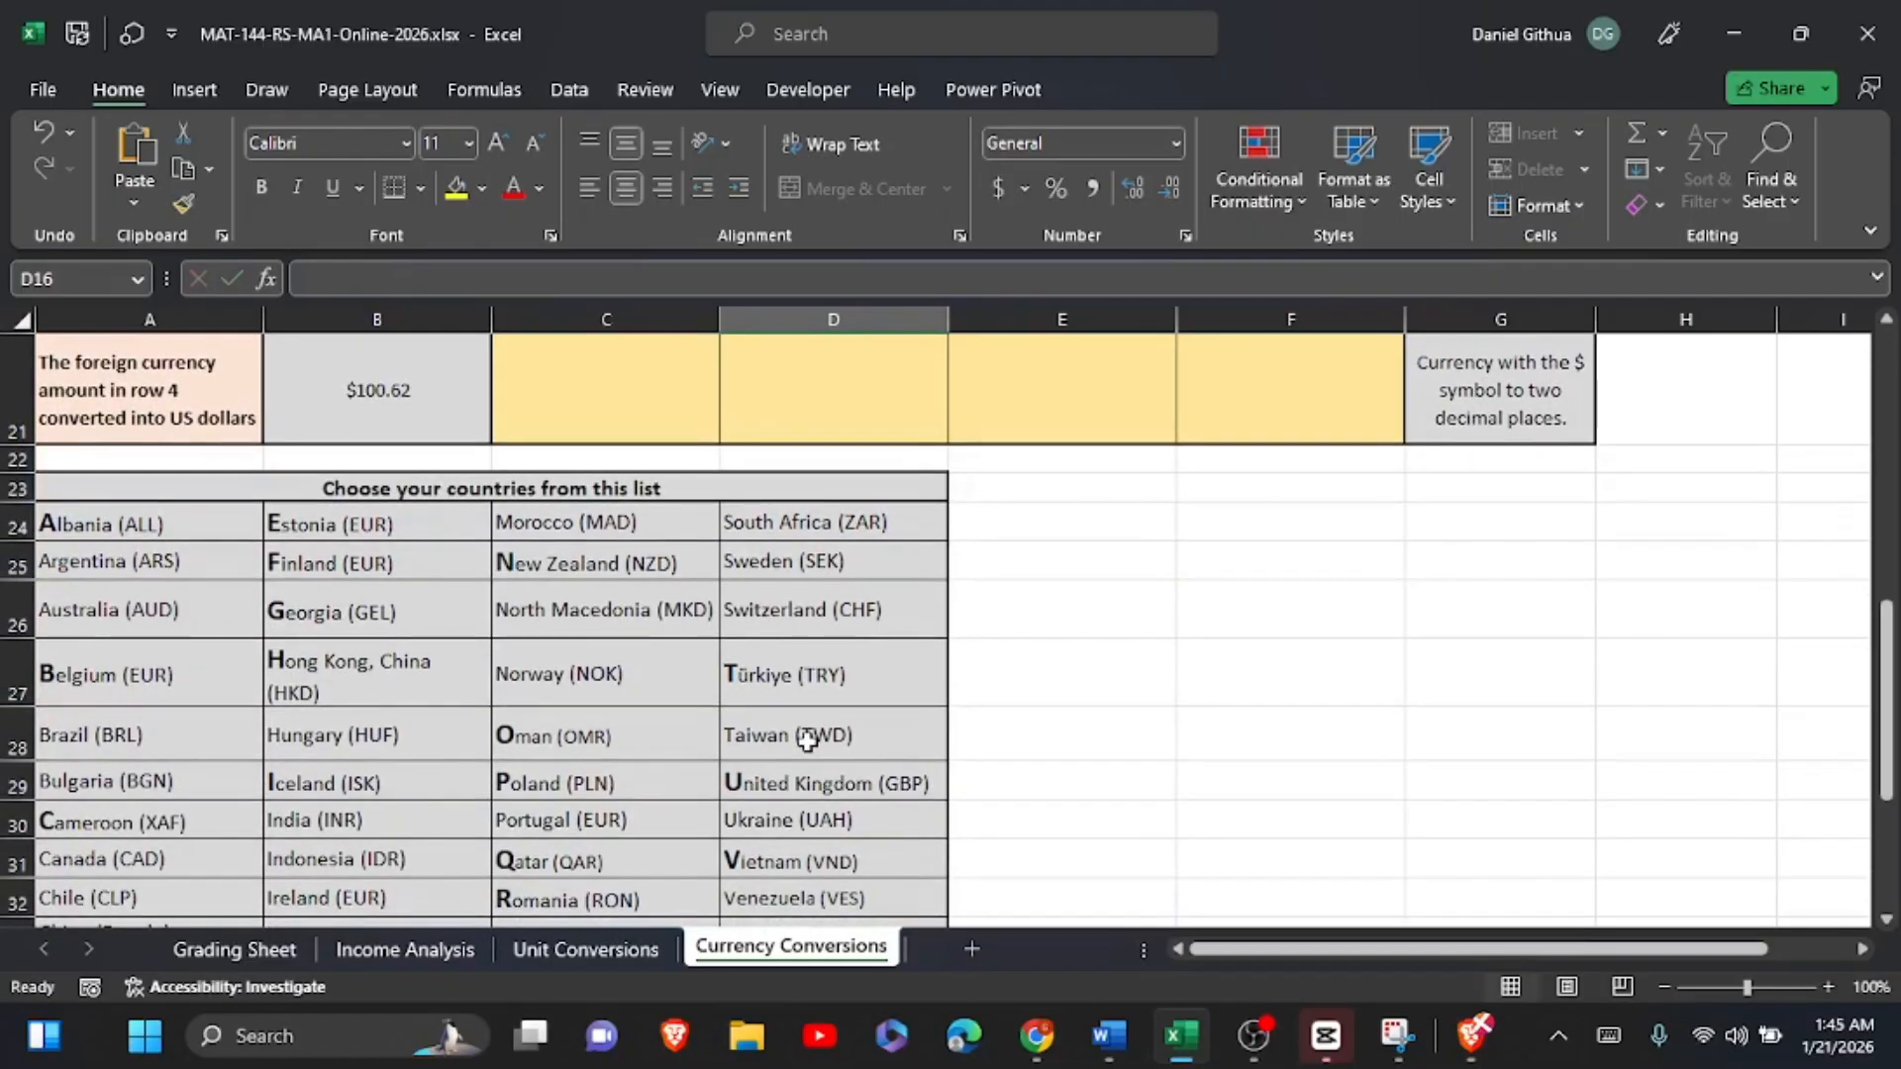
scroll(808, 742, "up", 6)
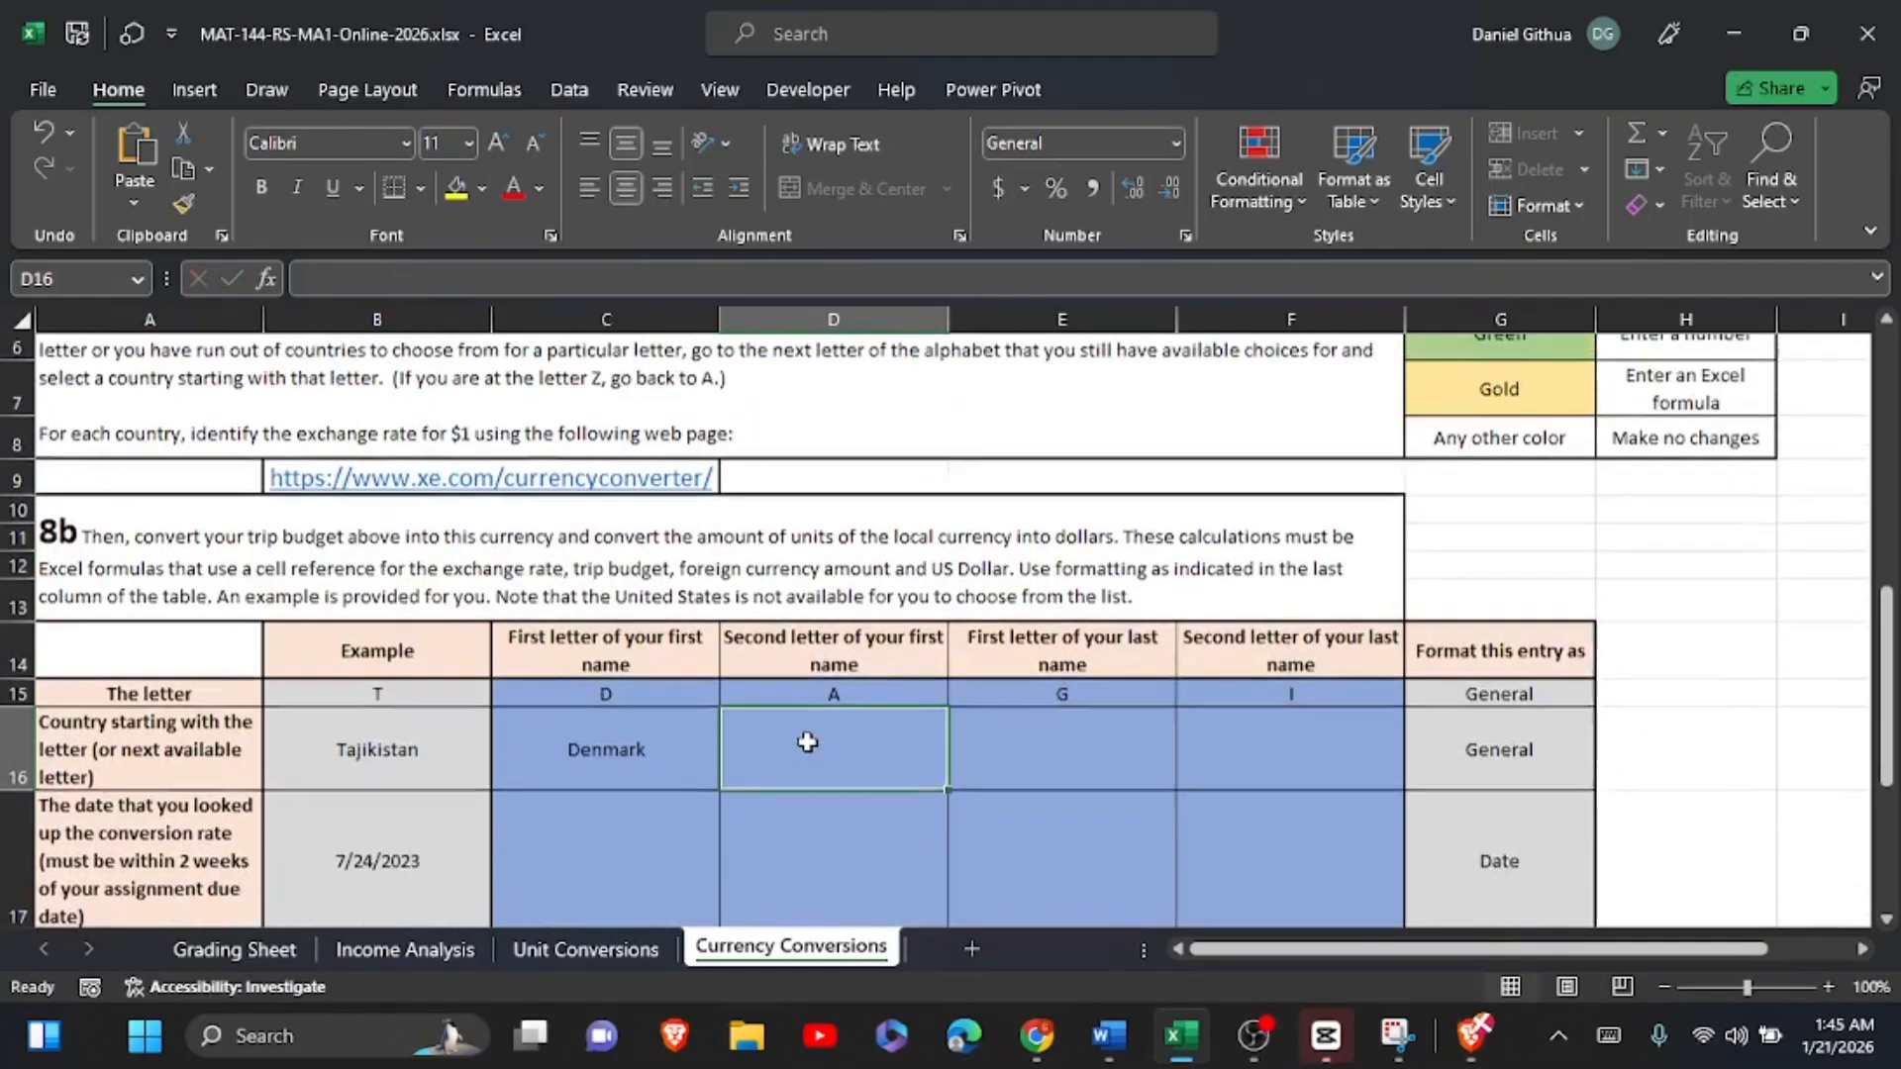
type("A")
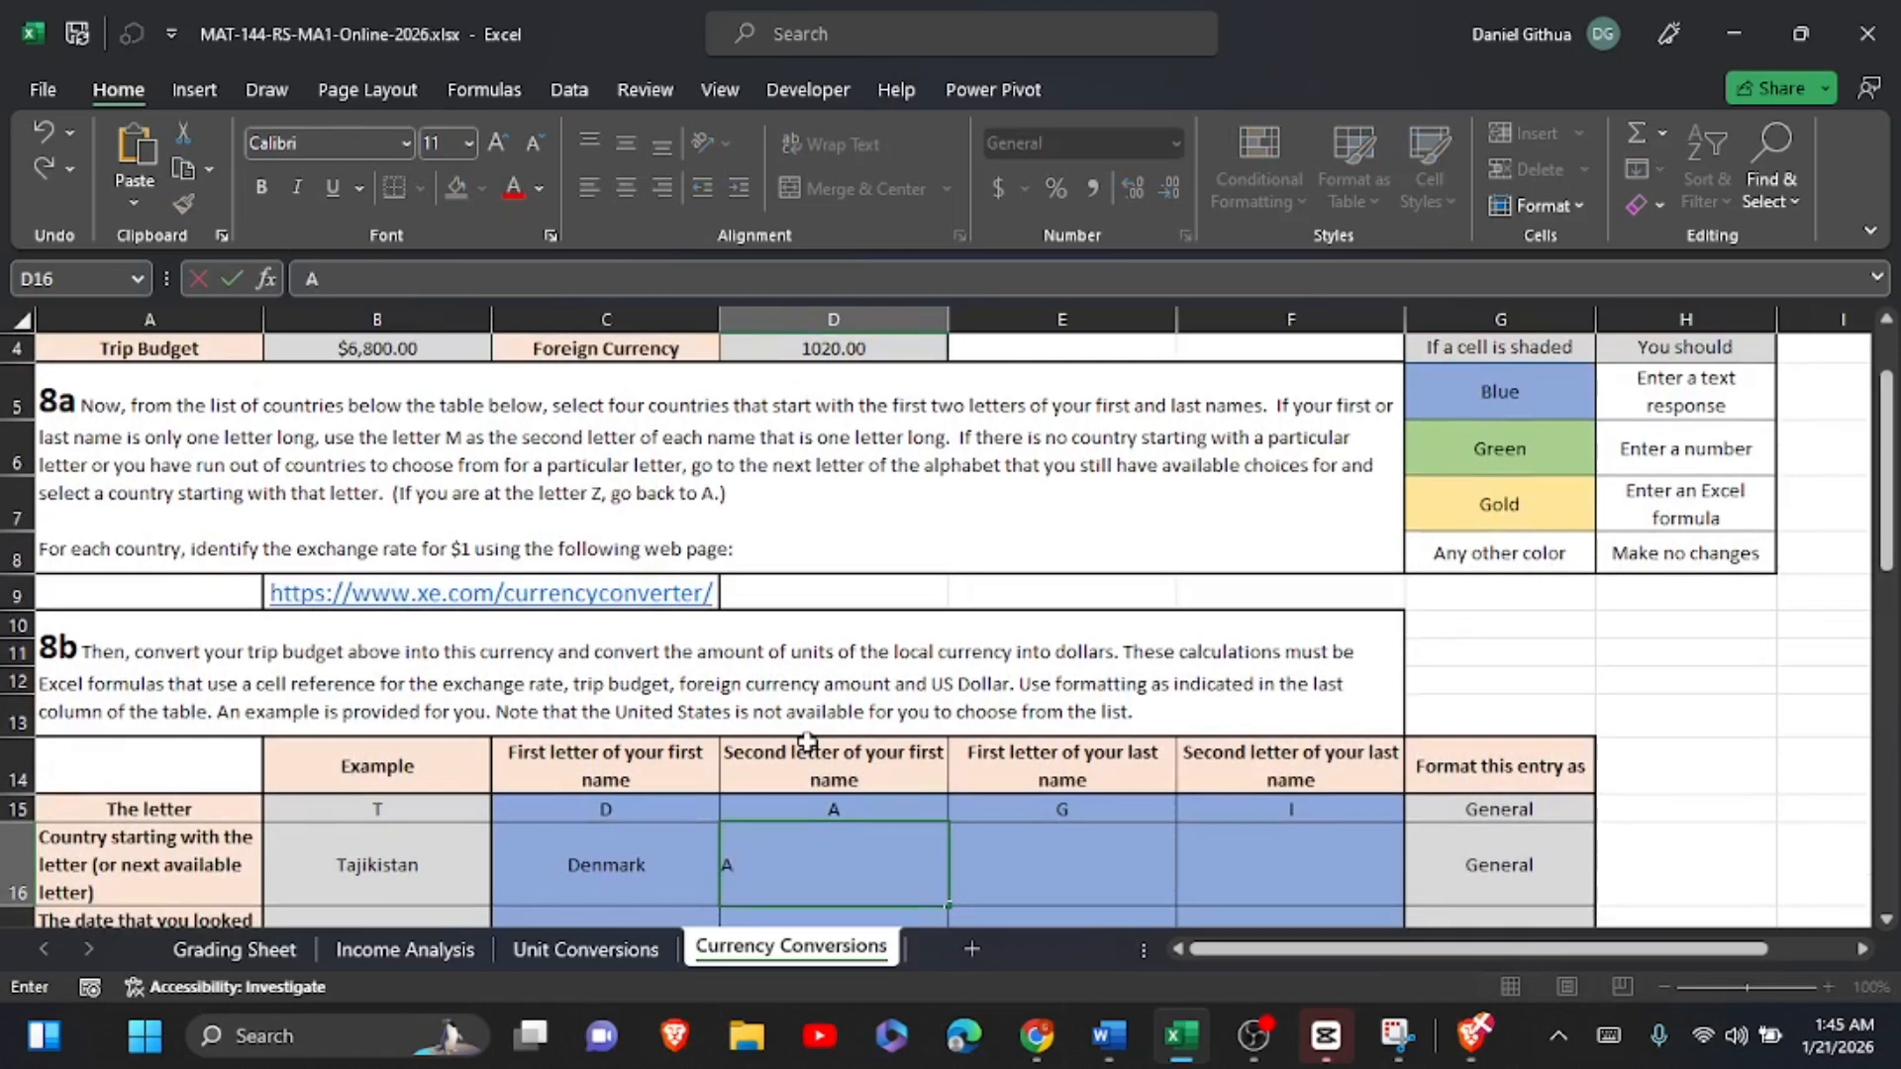
type("ustralia")
Step: Look up a country for the letter G in the country list and enter Georgia in E16
left_click(1106, 853)
scroll(1105, 854, "down", 4)
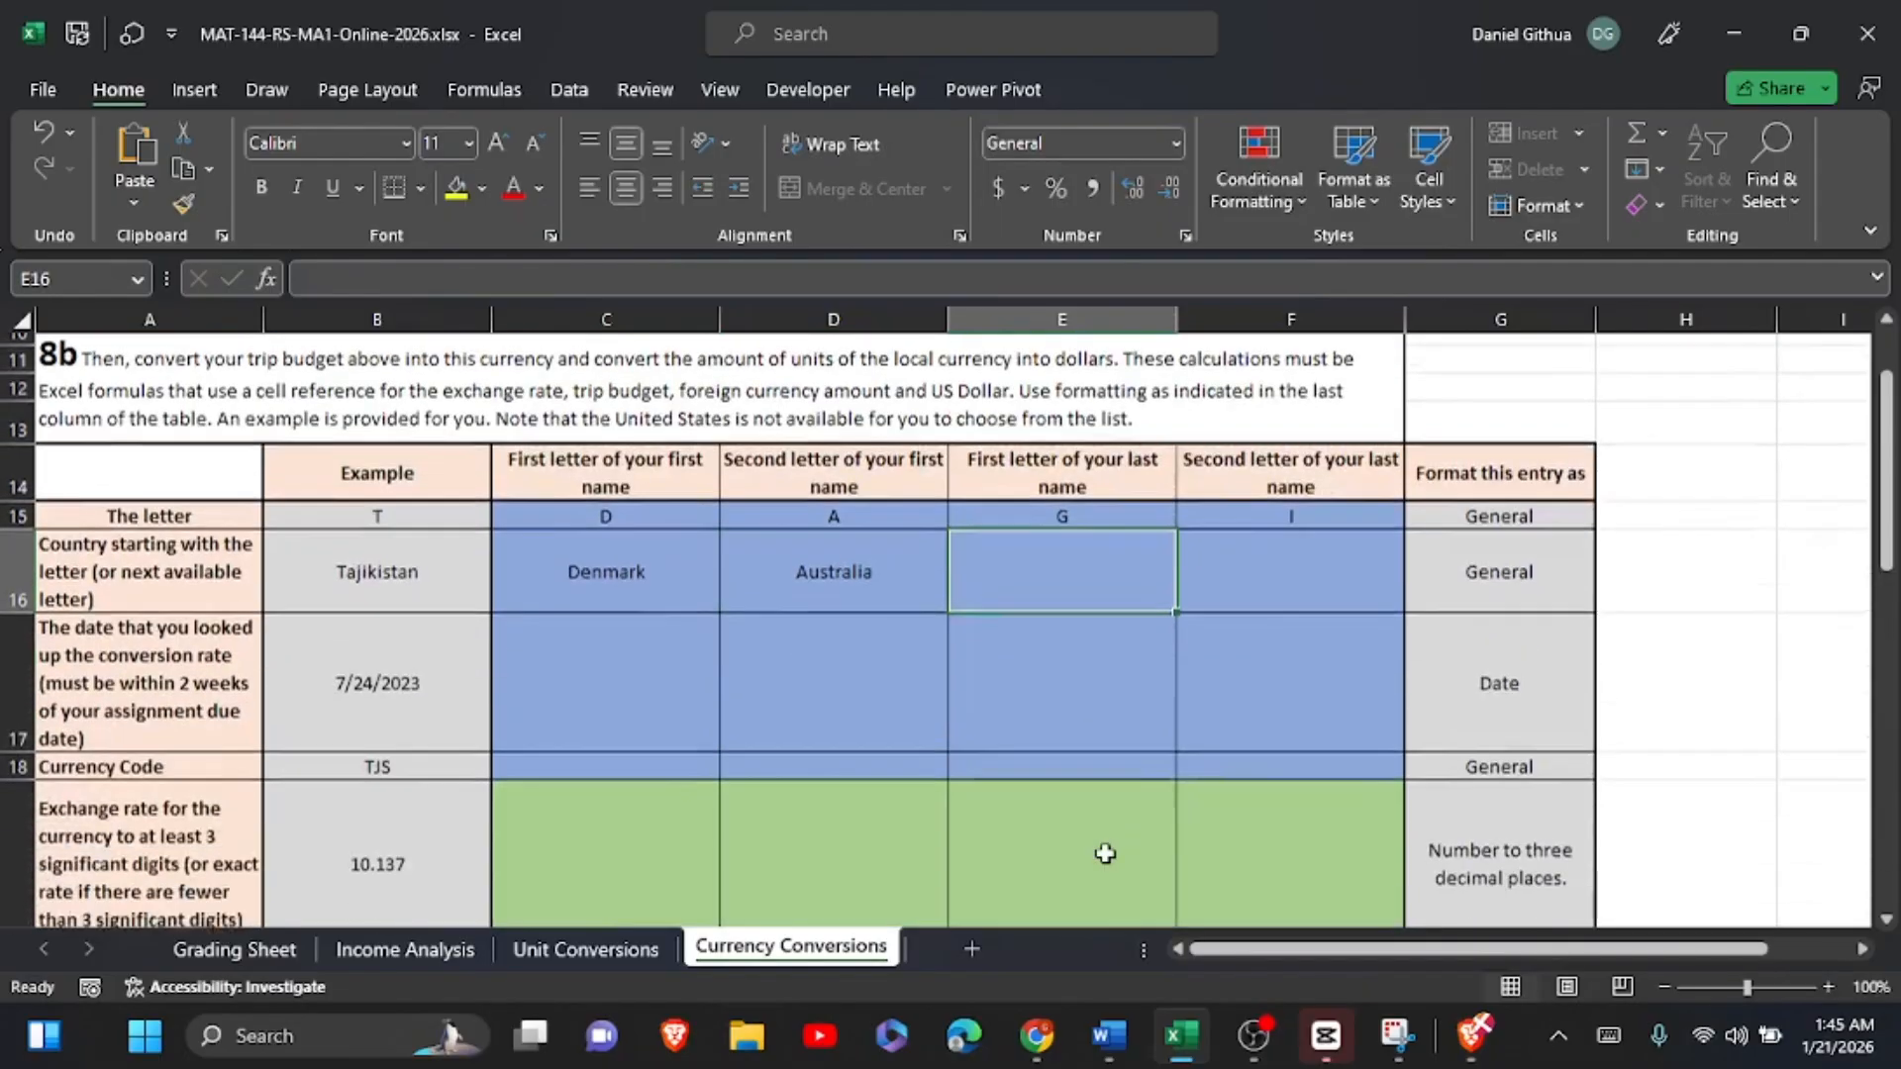
scroll(1105, 854, "down", 5)
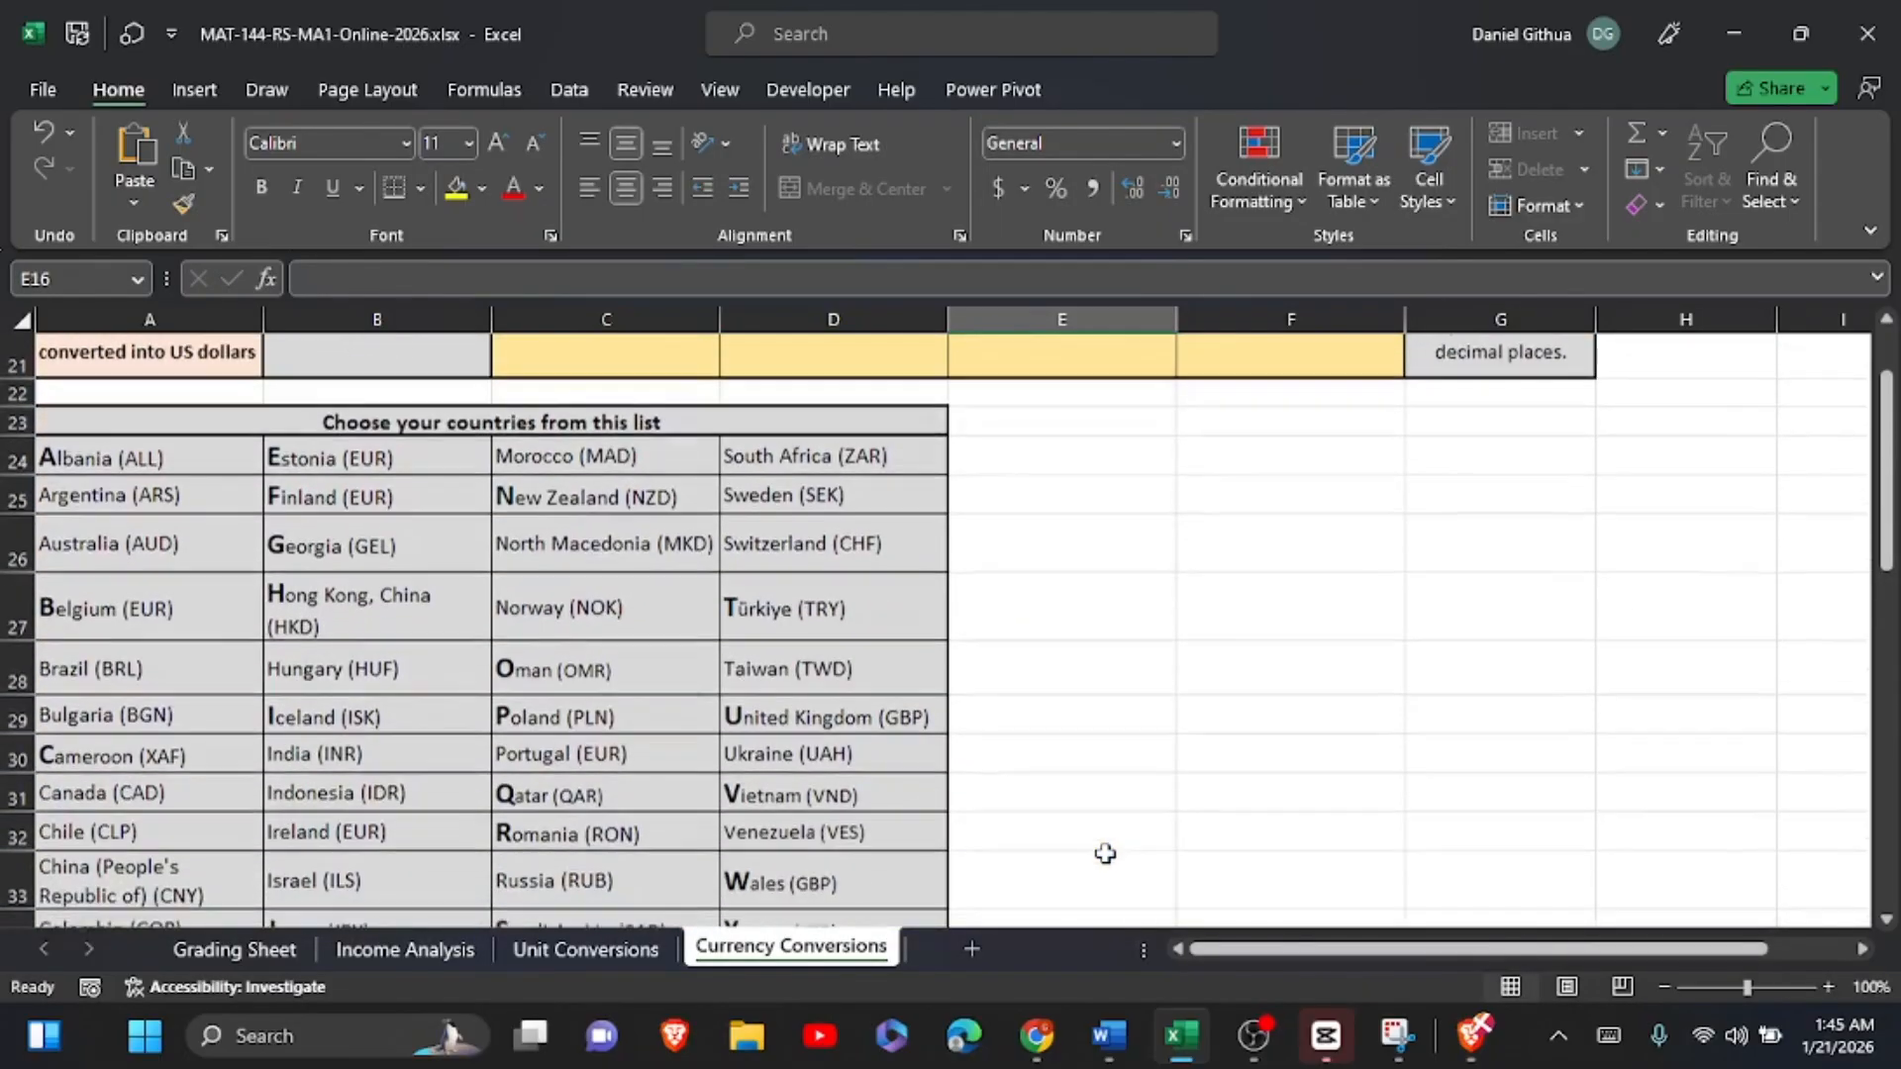
scroll(1105, 853, "down", 1)
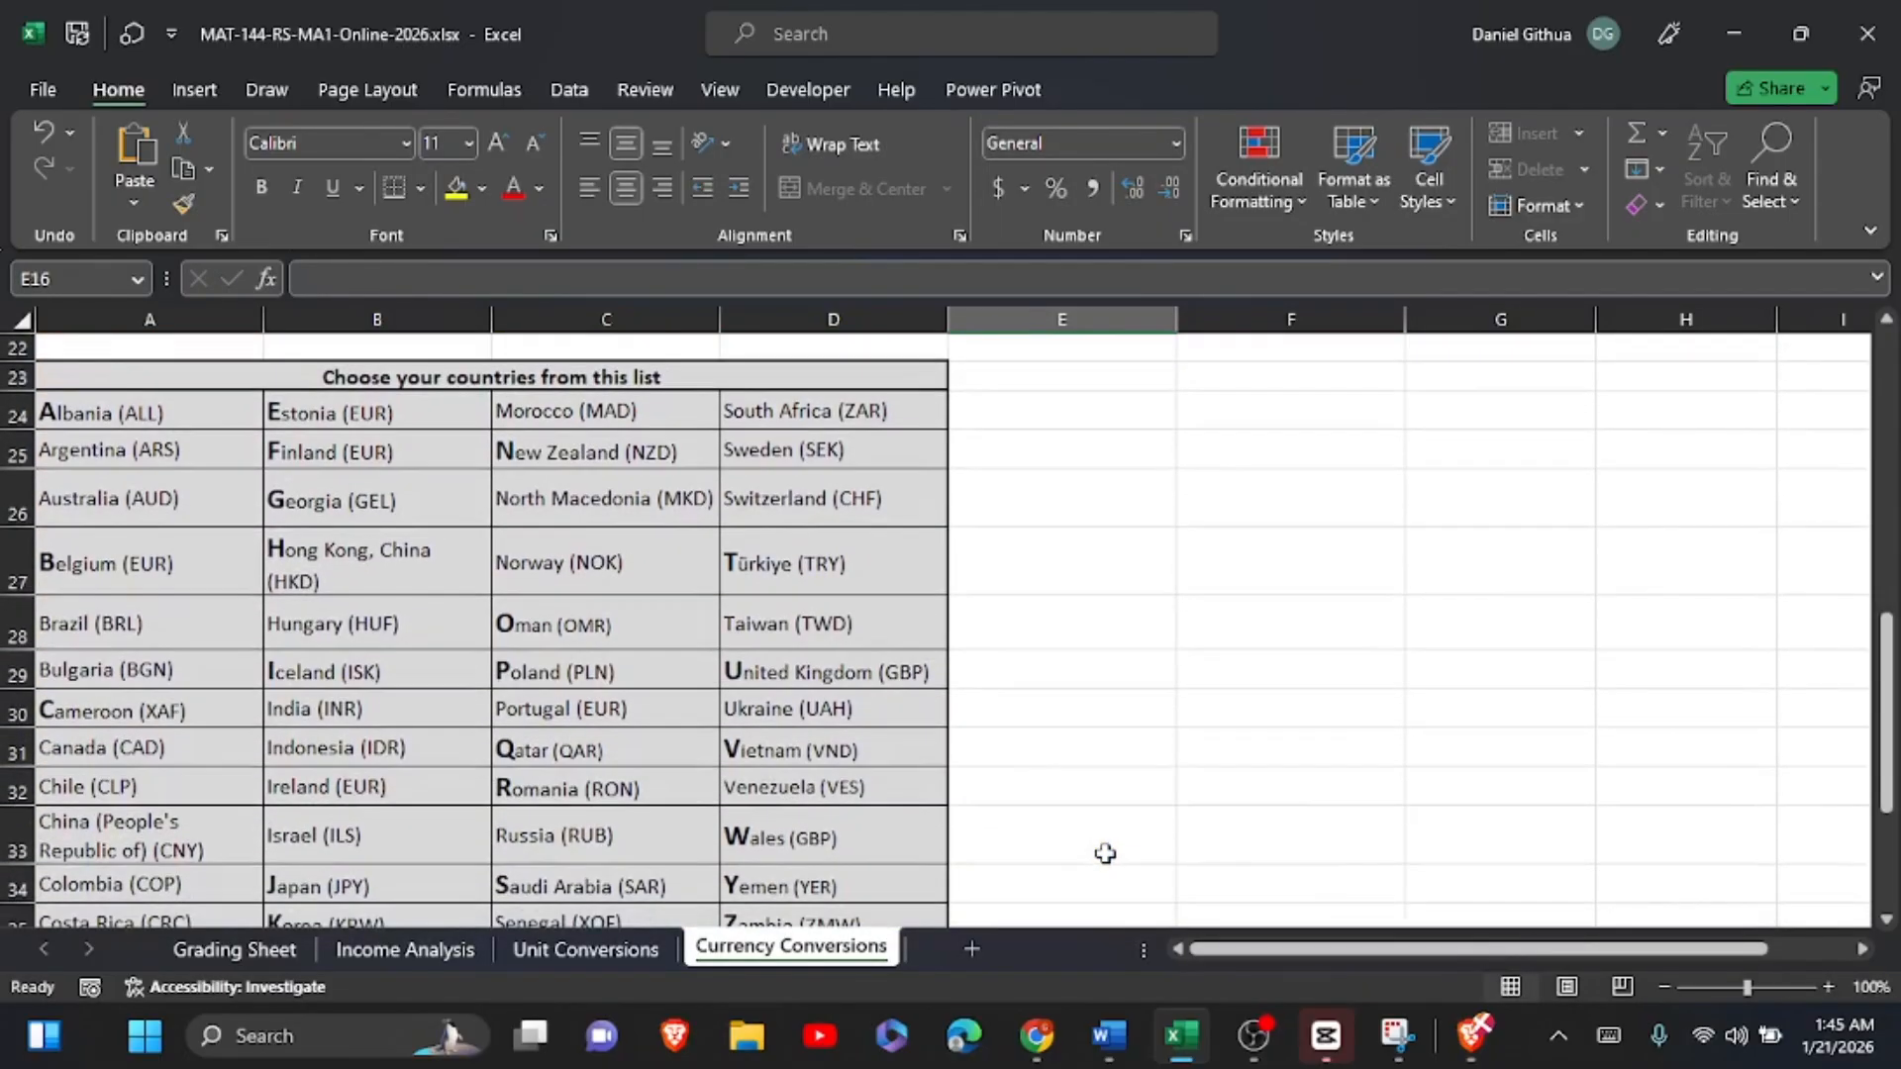
scroll(1106, 853, "up", 6)
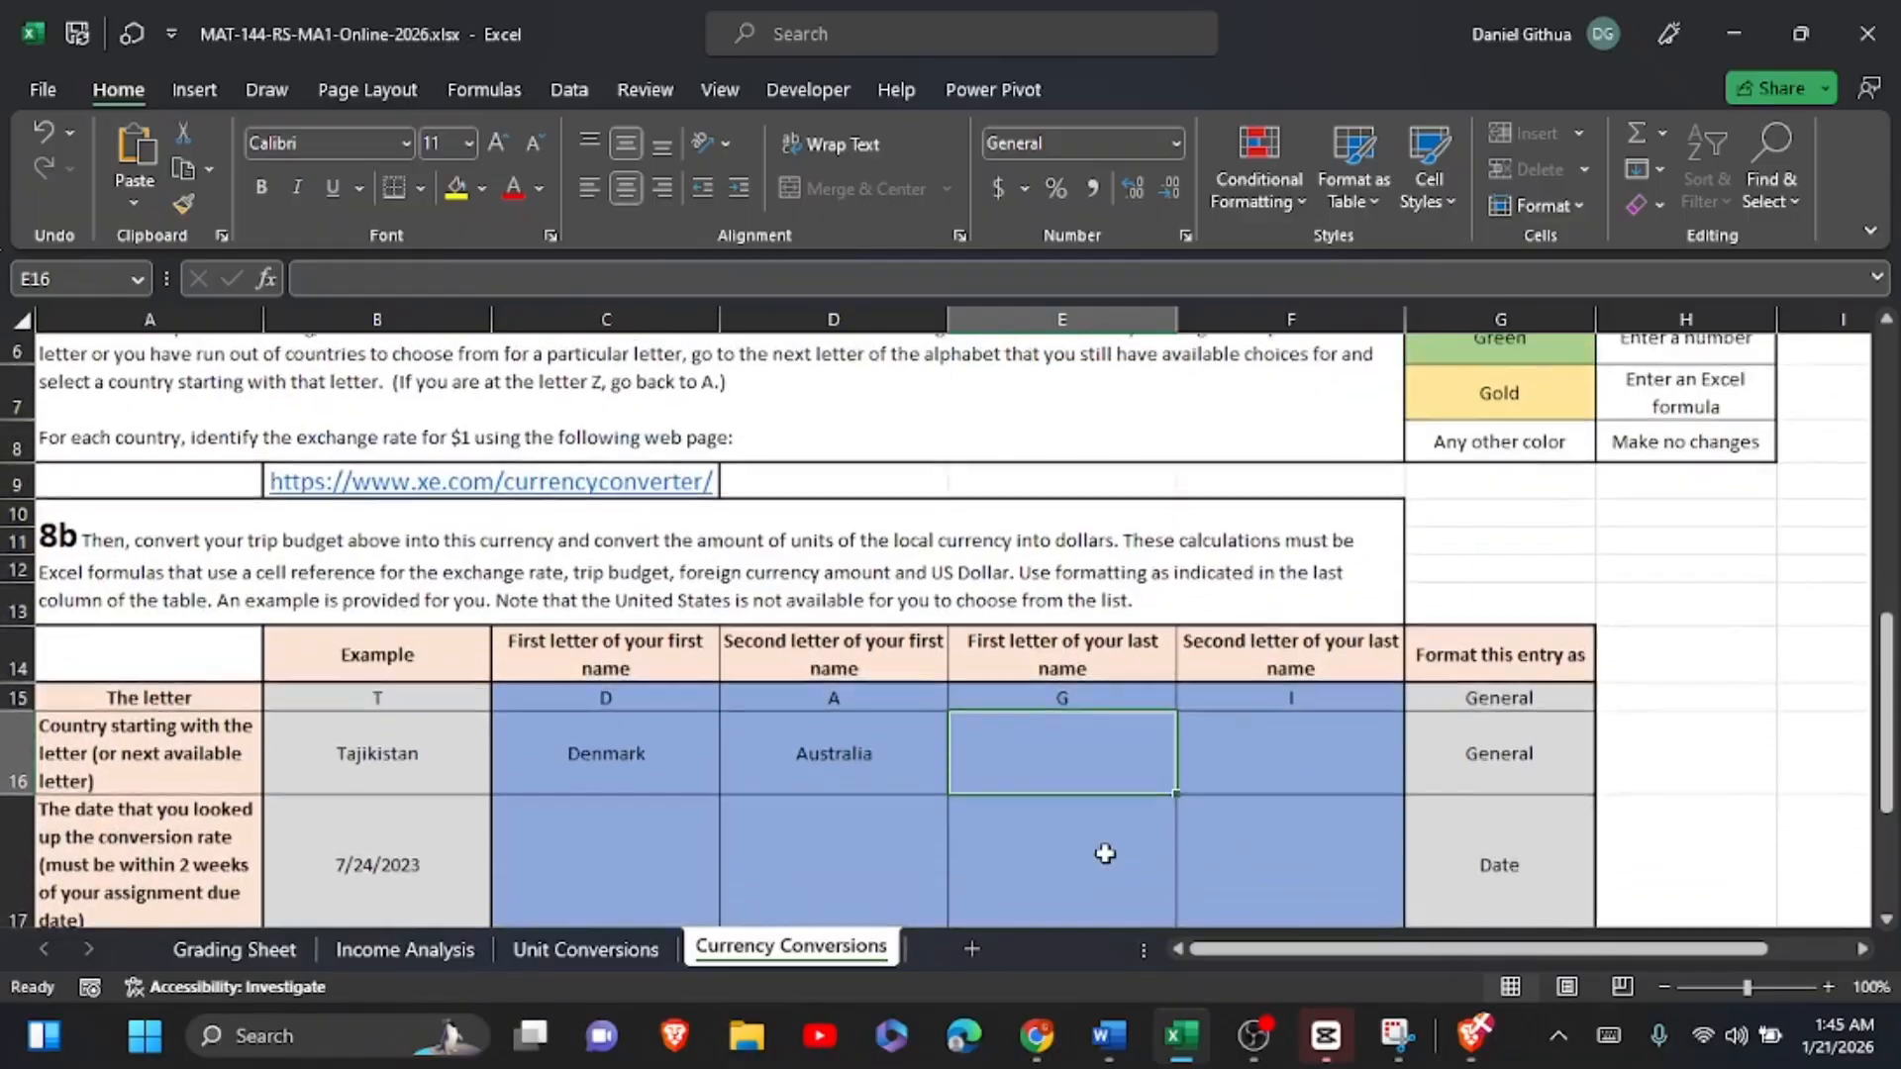
scroll(1105, 854, "up", 1)
type("G")
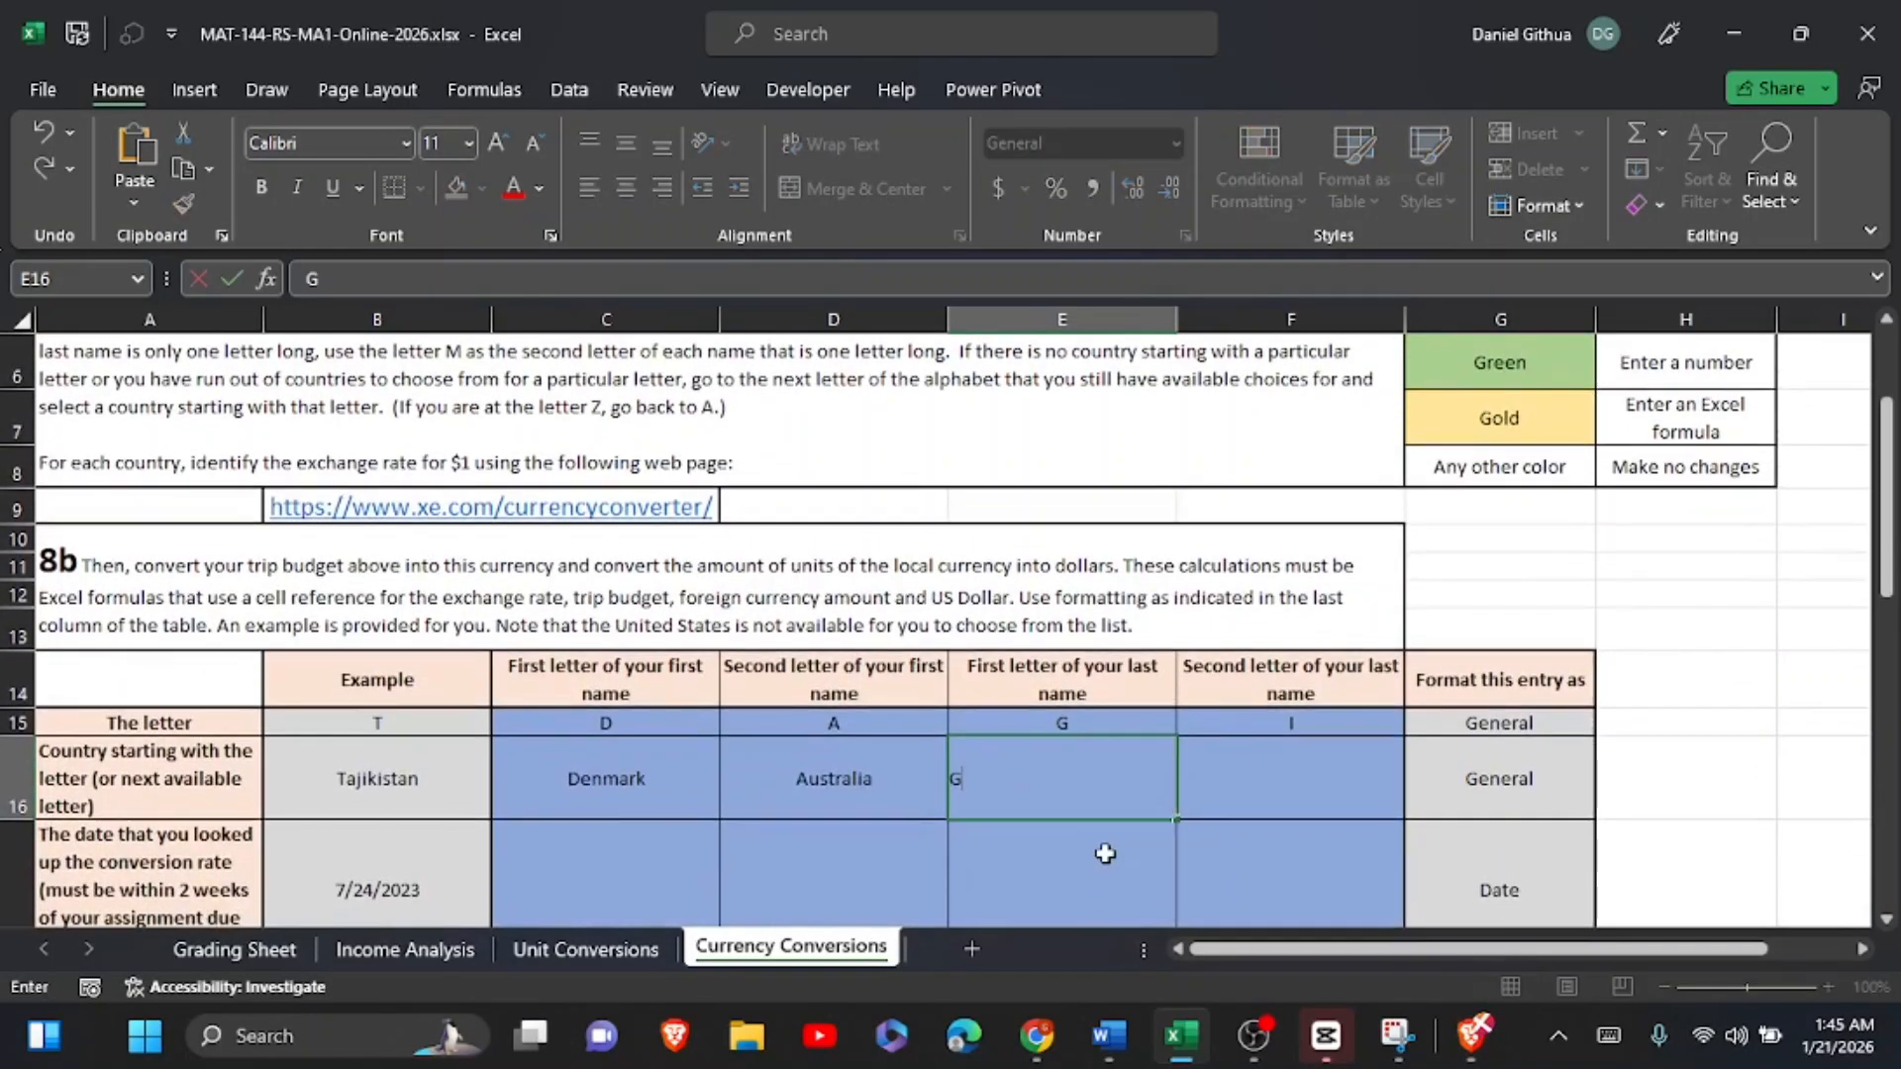
type("eorgia")
Step: Choose a country for the letter I from the country list and enter Indonesia in F16
scroll(1105, 854, "down", 3)
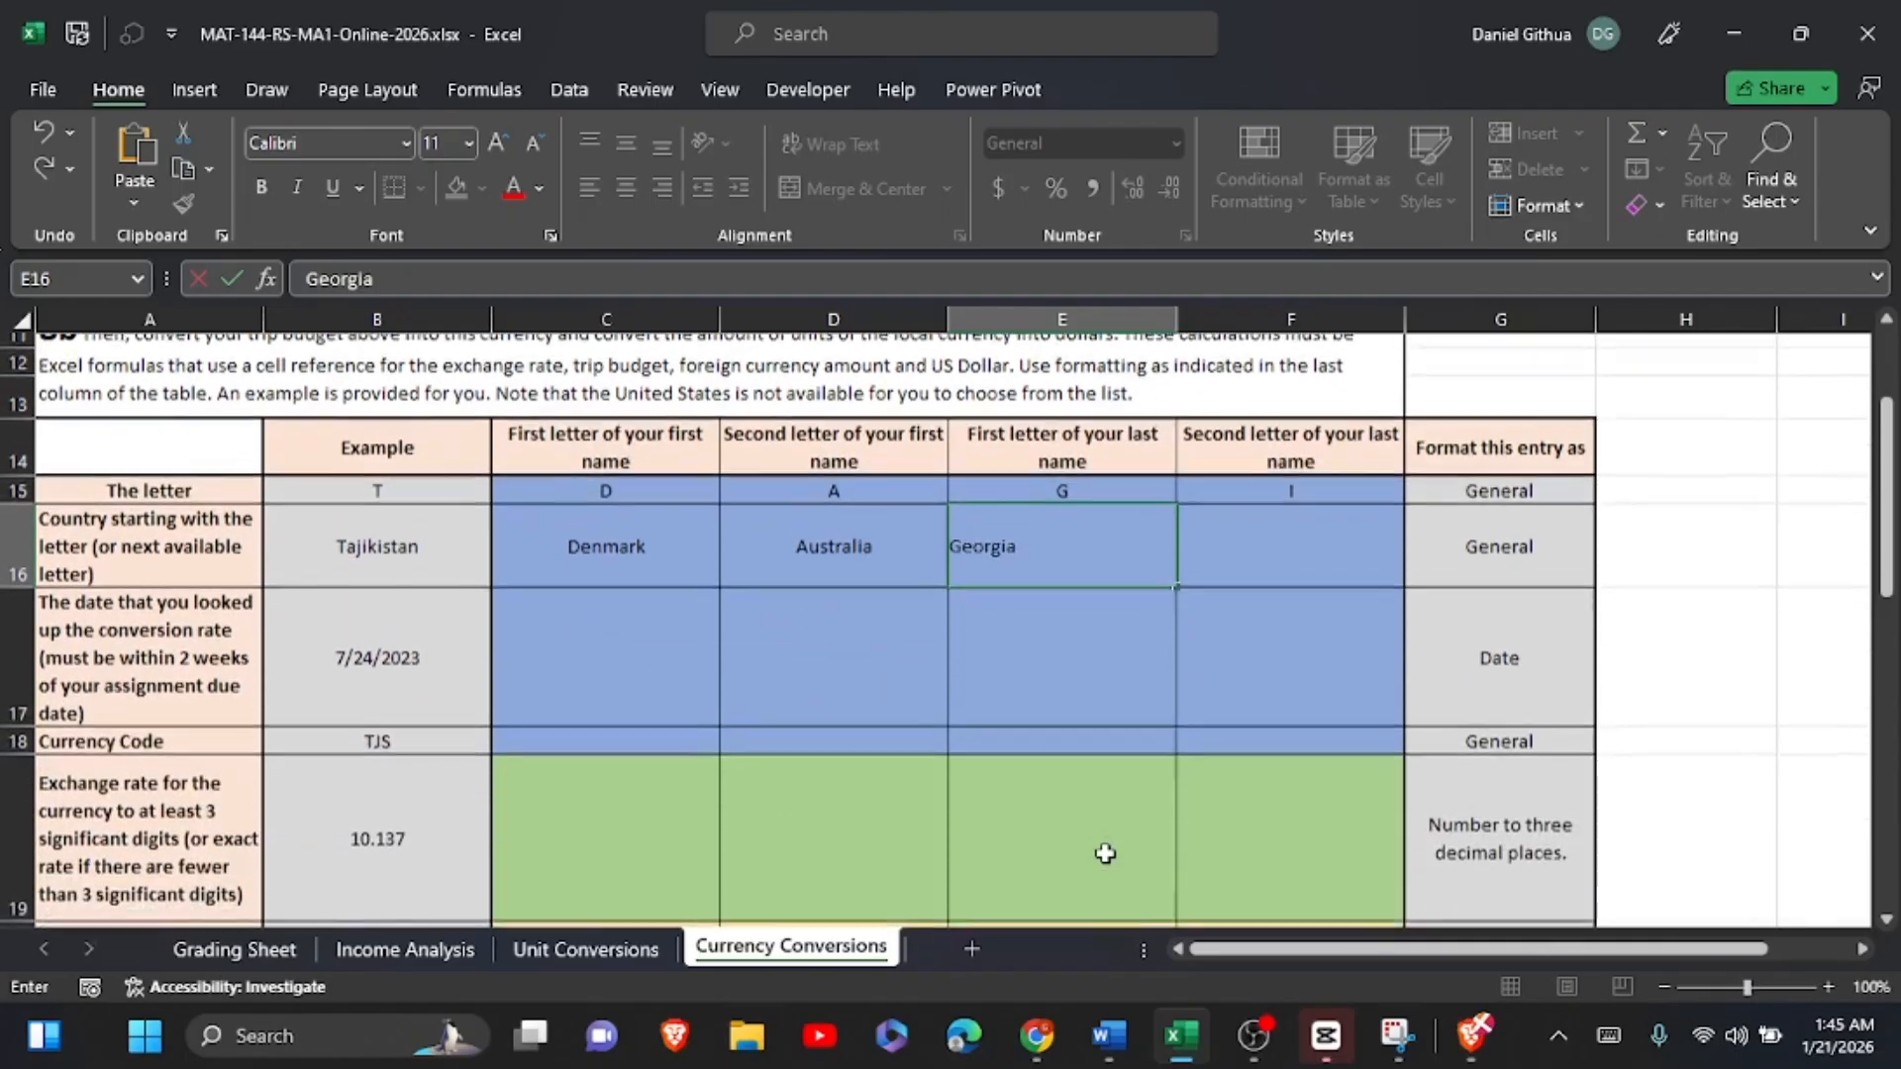
scroll(1105, 854, "down", 2)
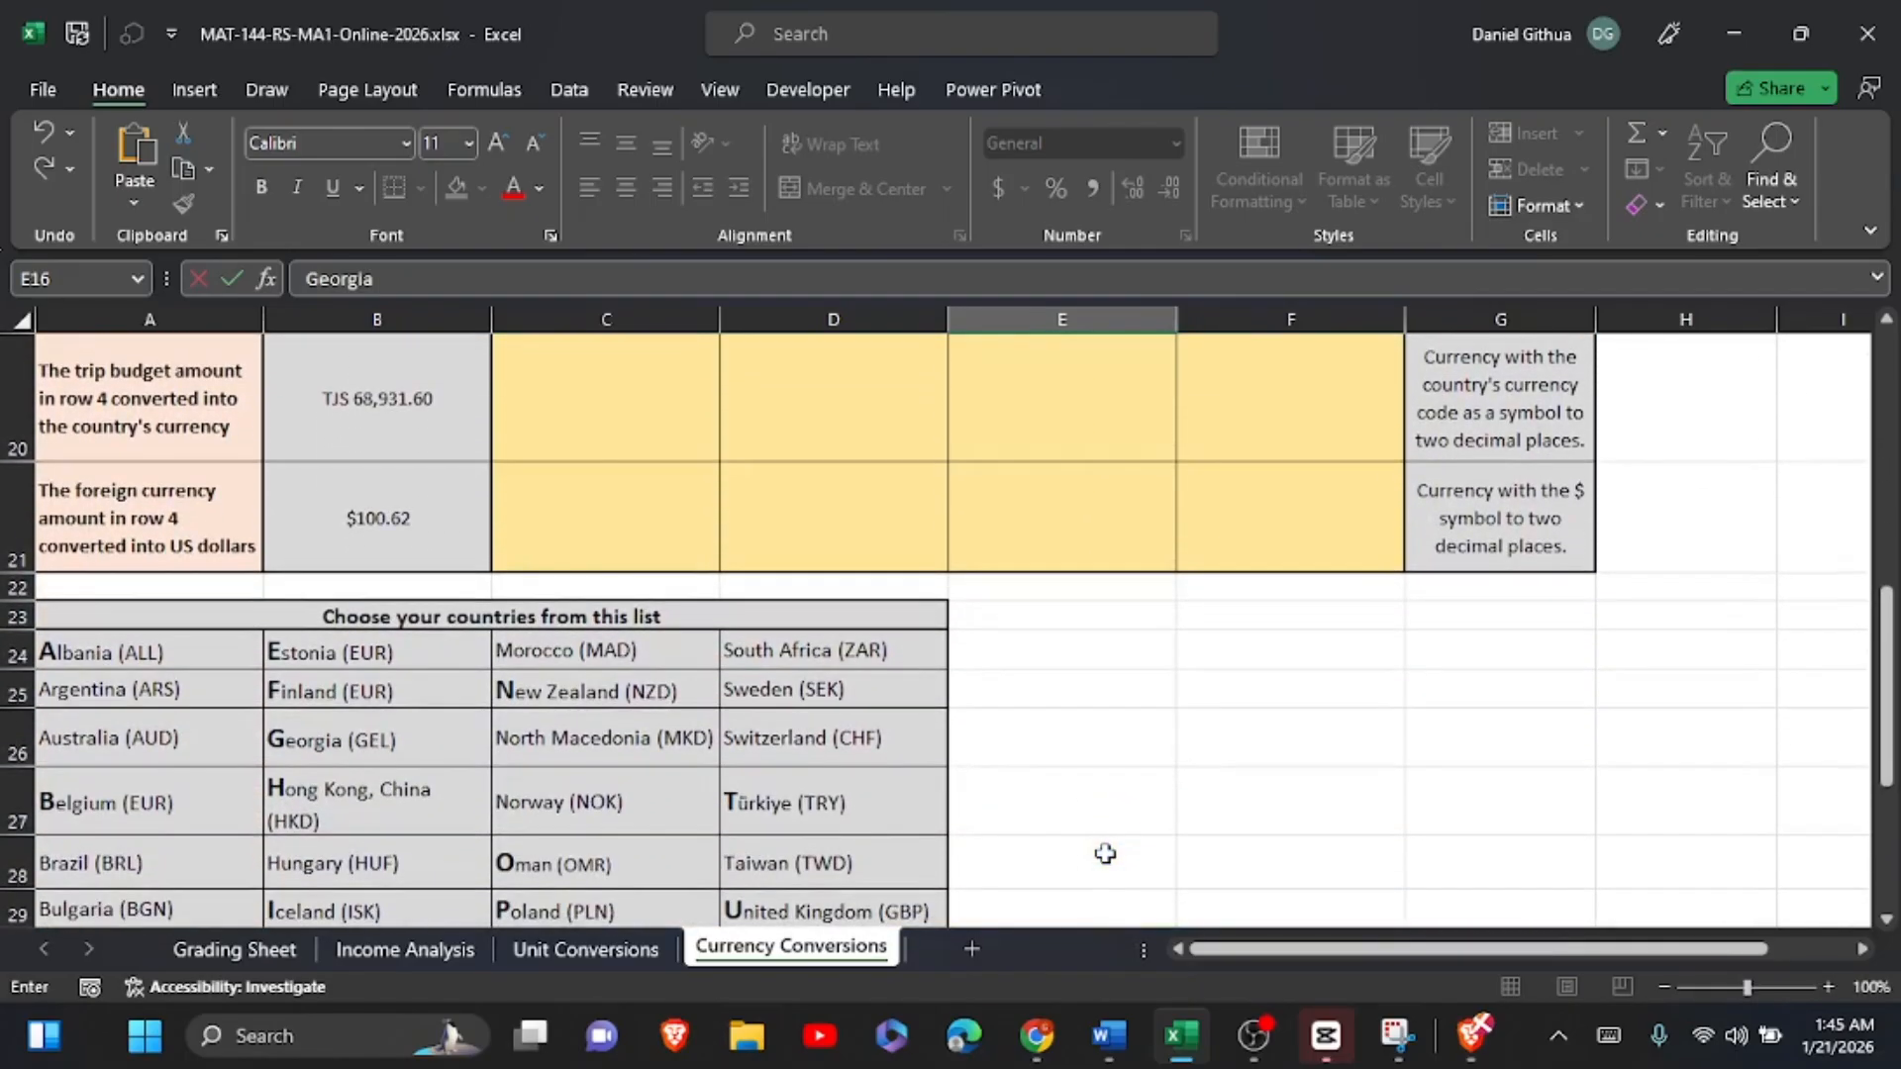
scroll(1105, 854, "up", 4)
scroll(1105, 854, "down", 3)
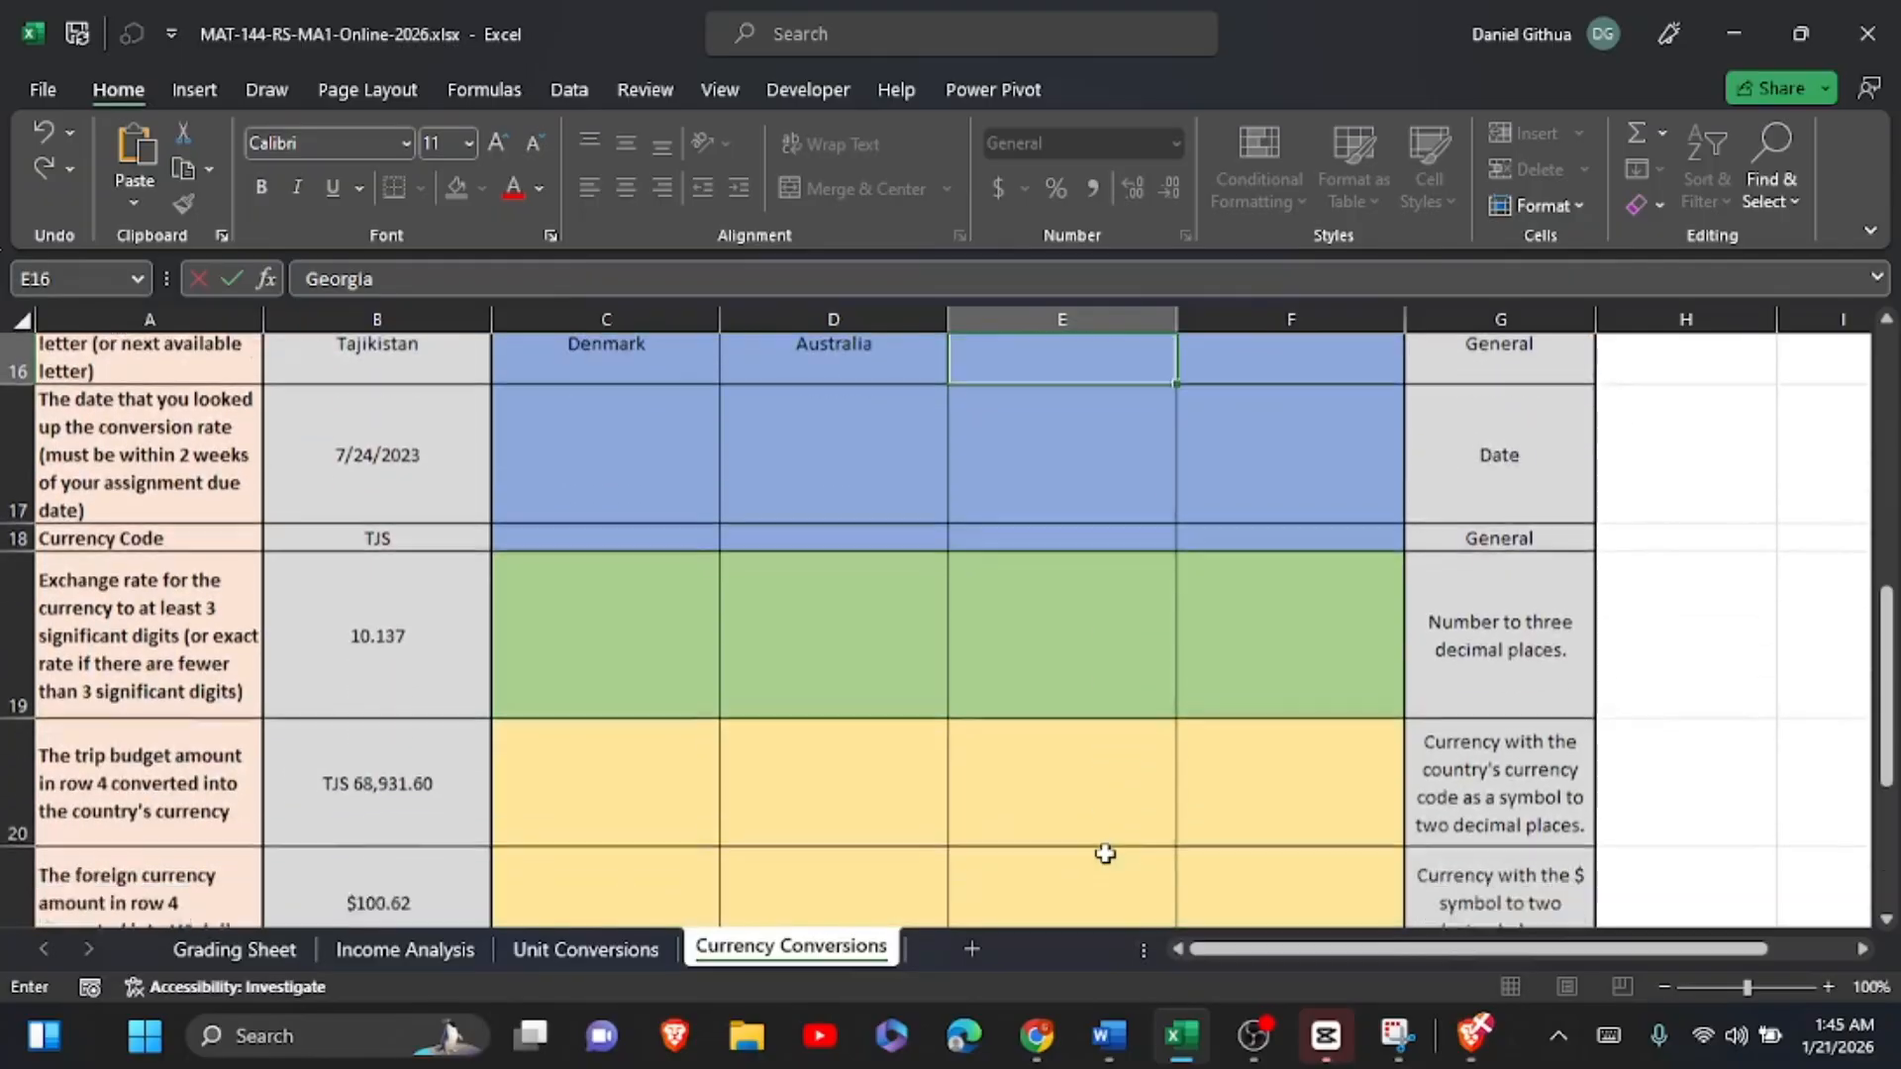
scroll(1105, 853, "down", 2)
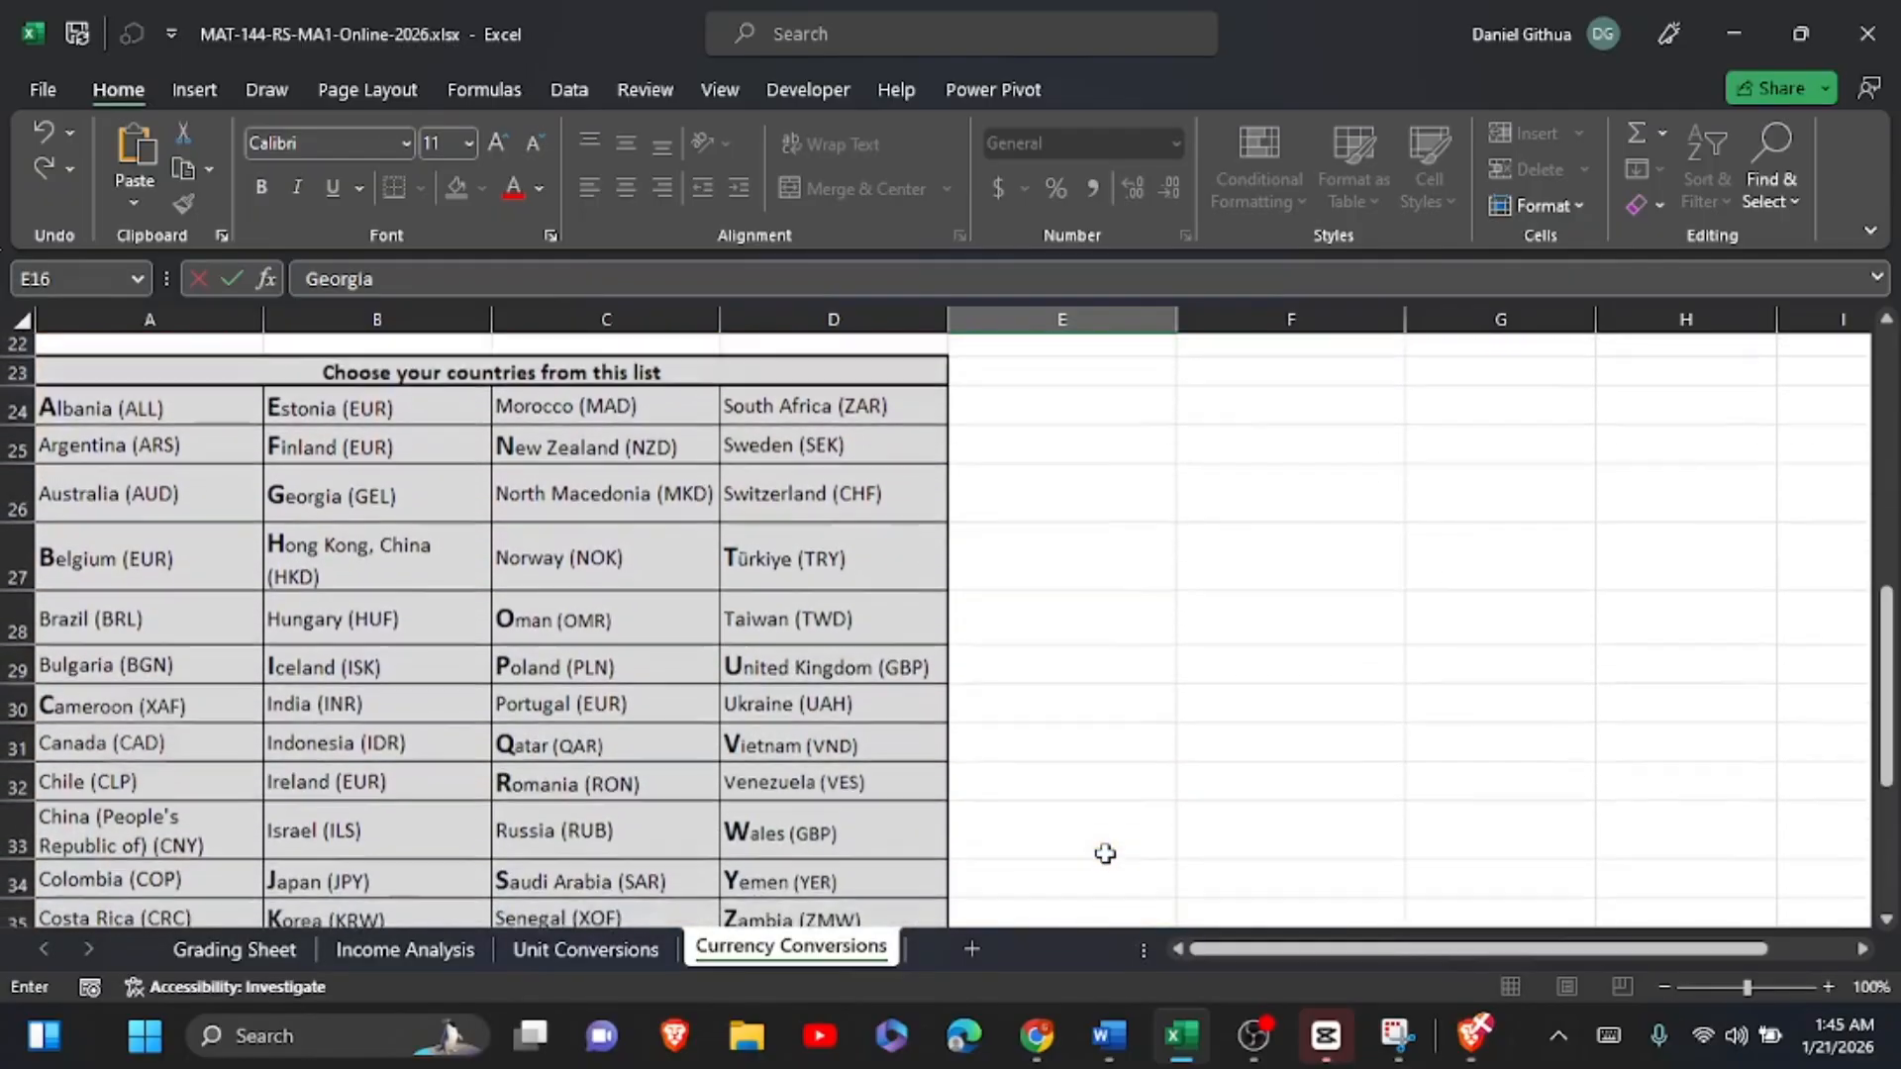
scroll(1105, 853, "up", 5)
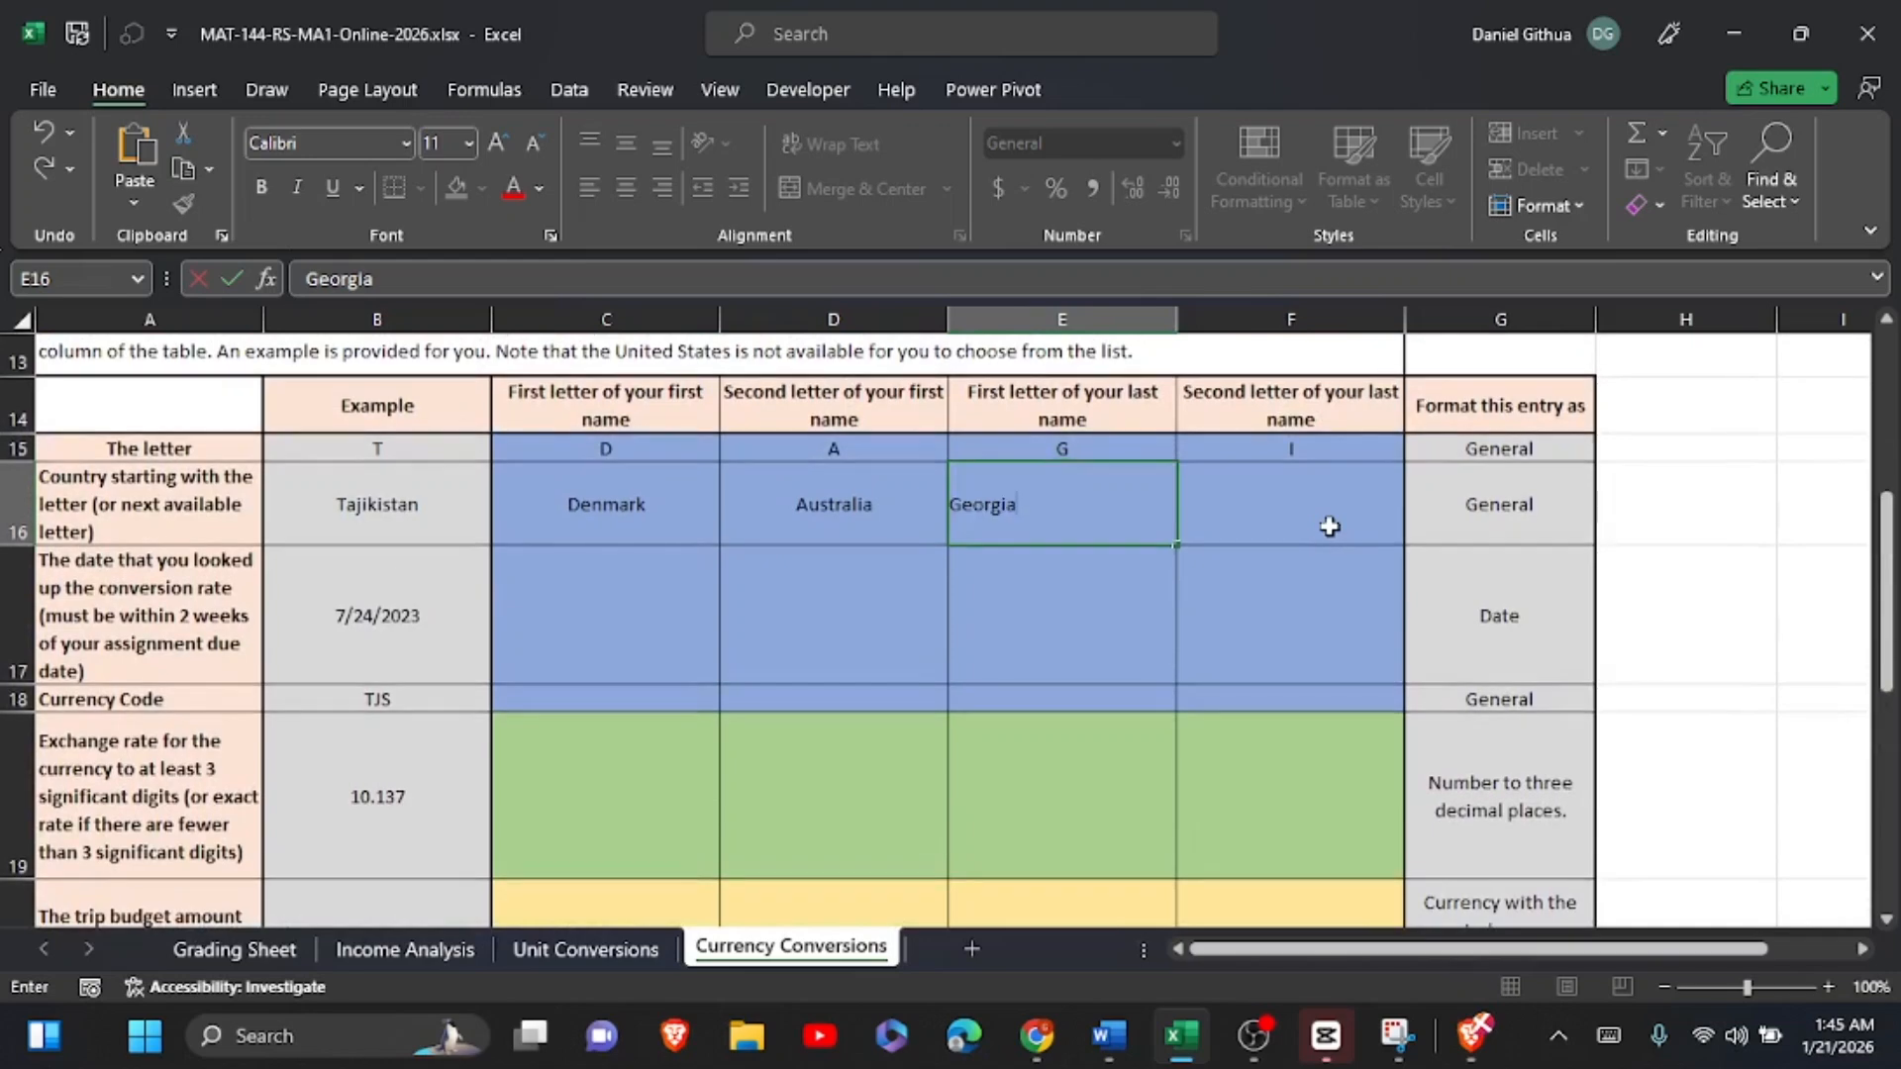
left_click(1329, 527)
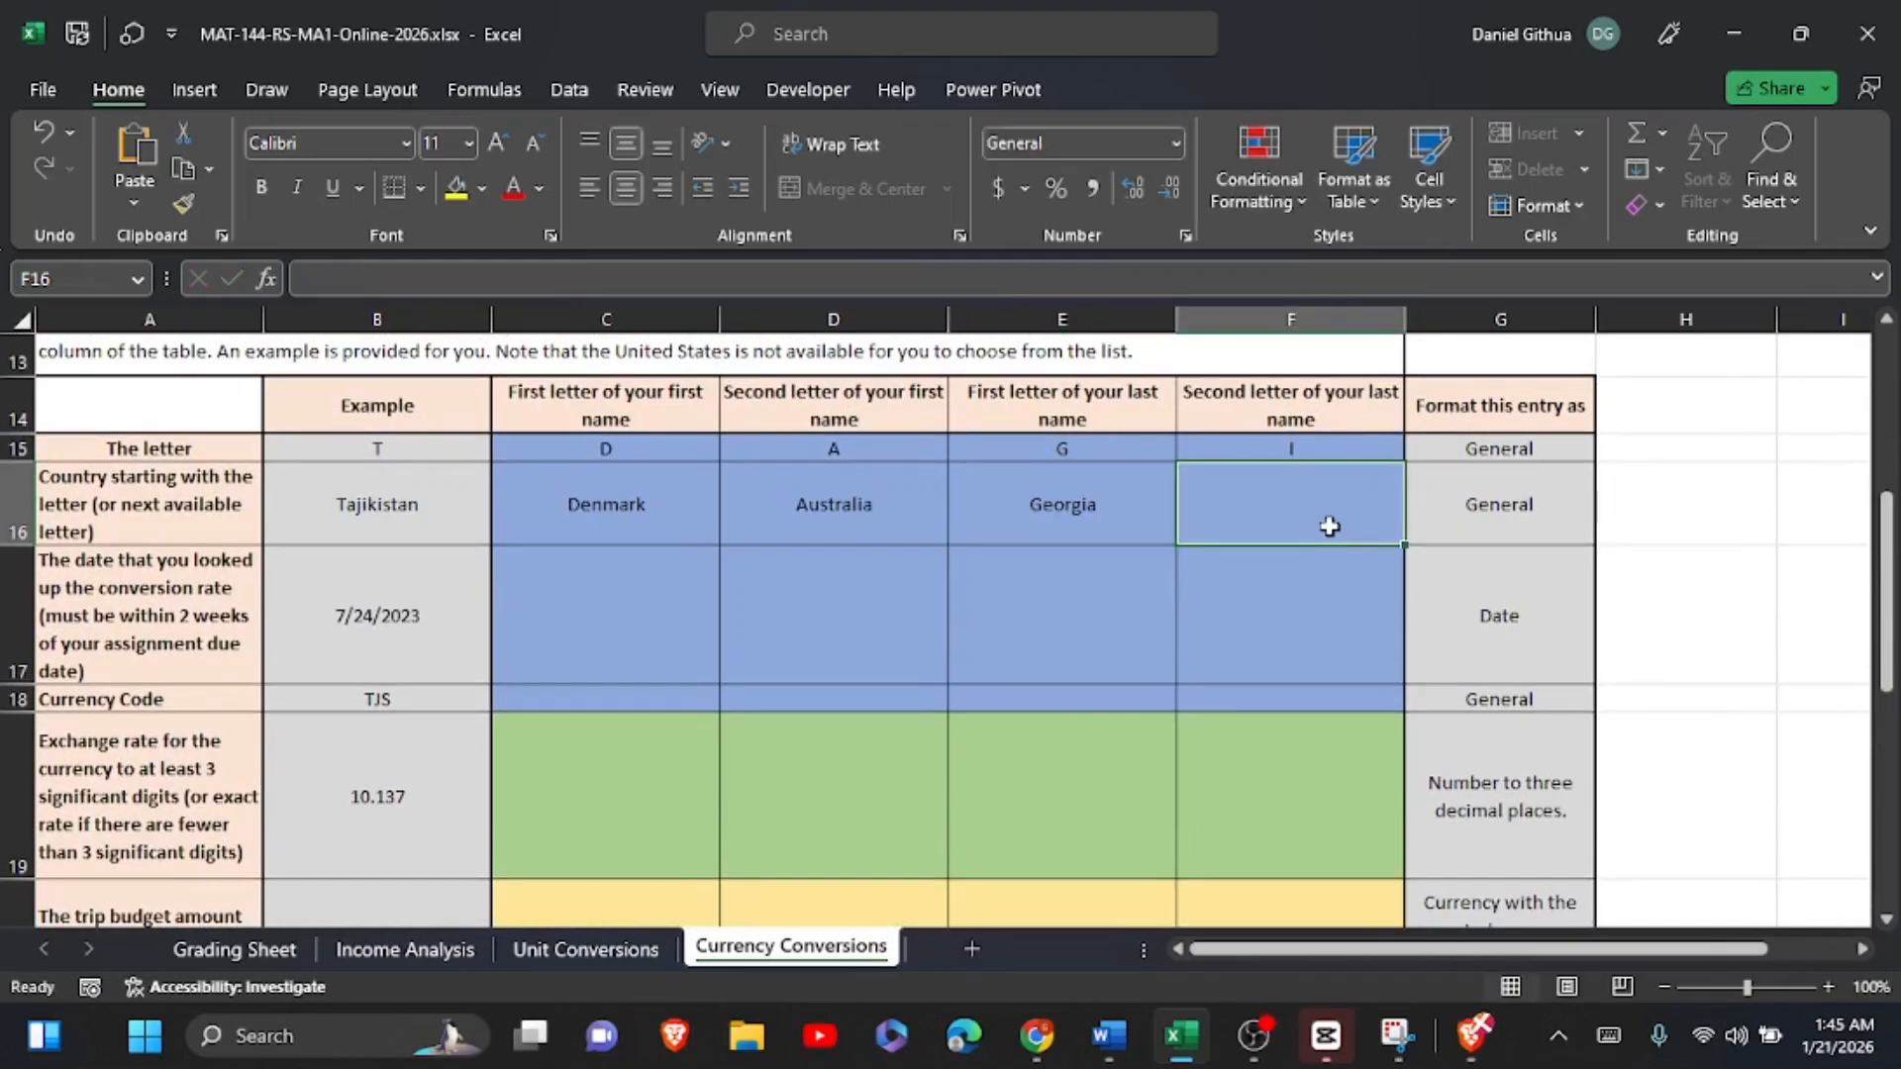
type("Indonesia")
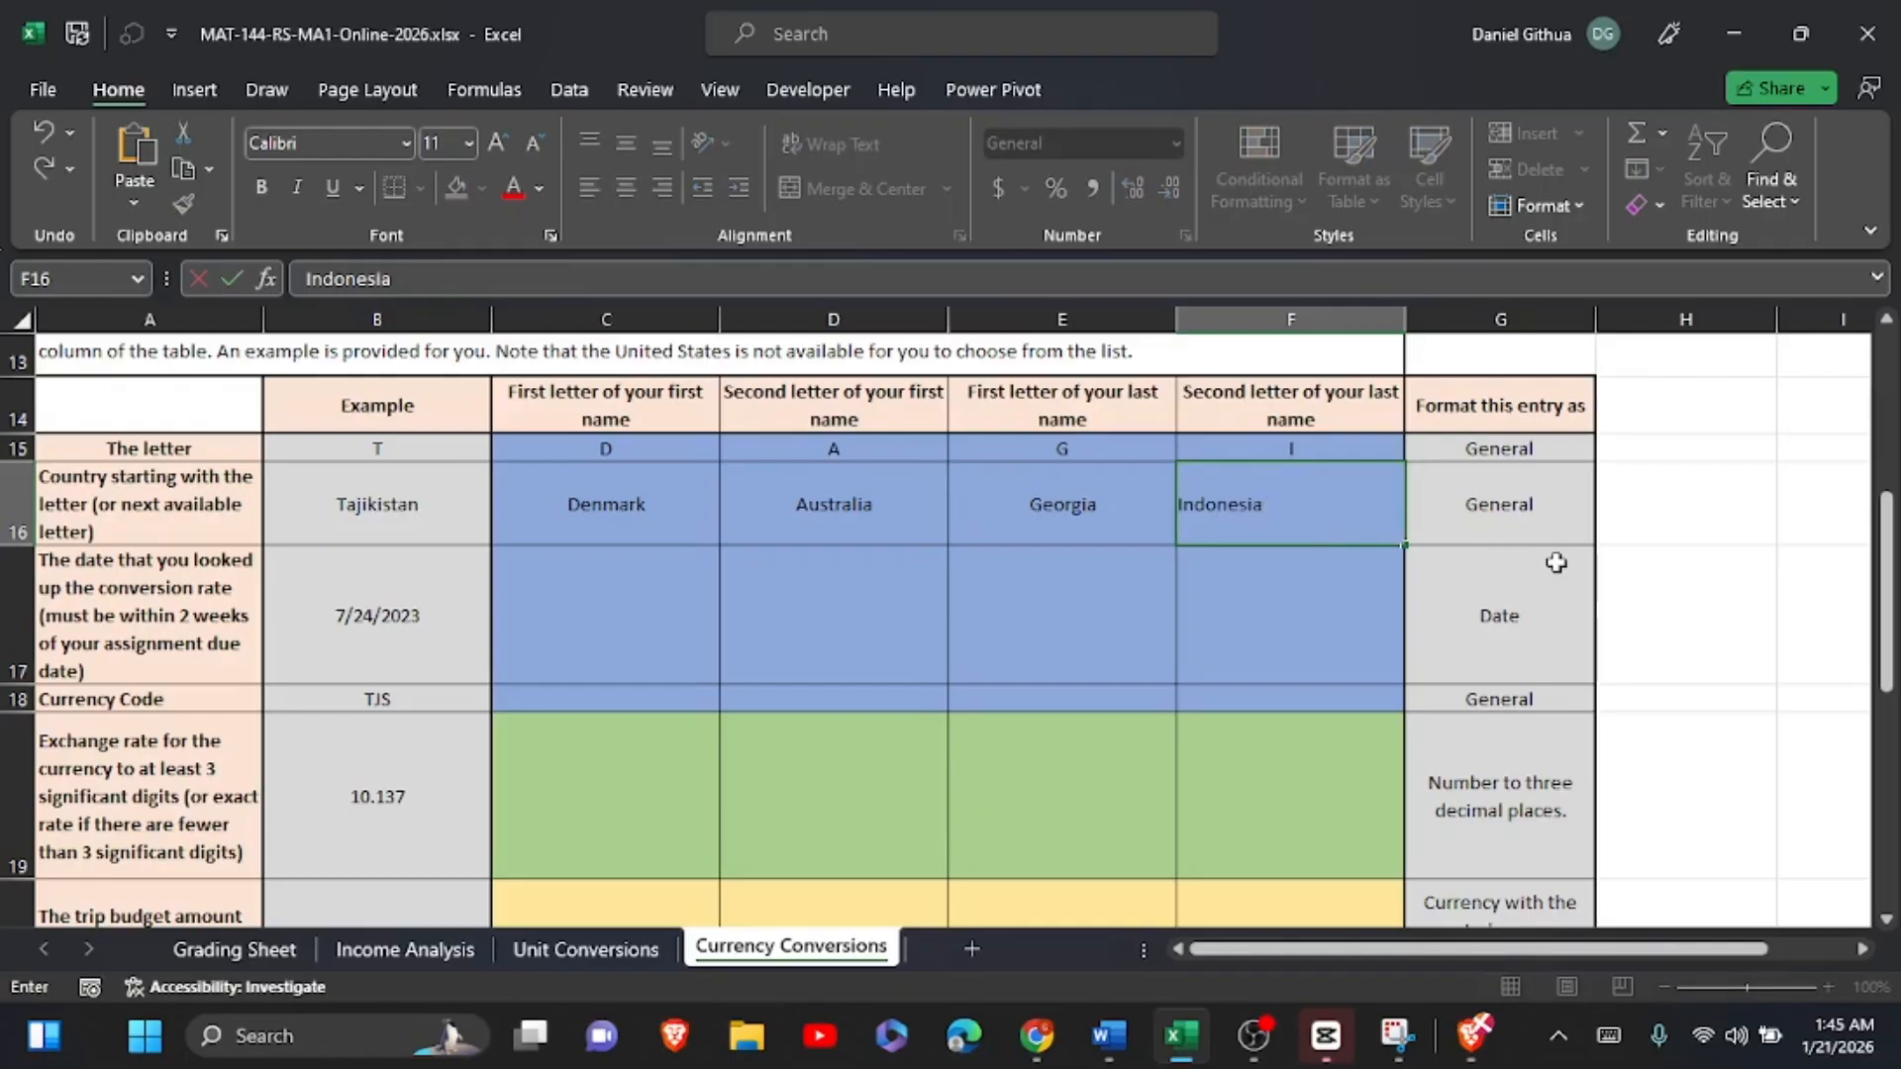
left_click(1475, 625)
scroll(1376, 634, "down", 1)
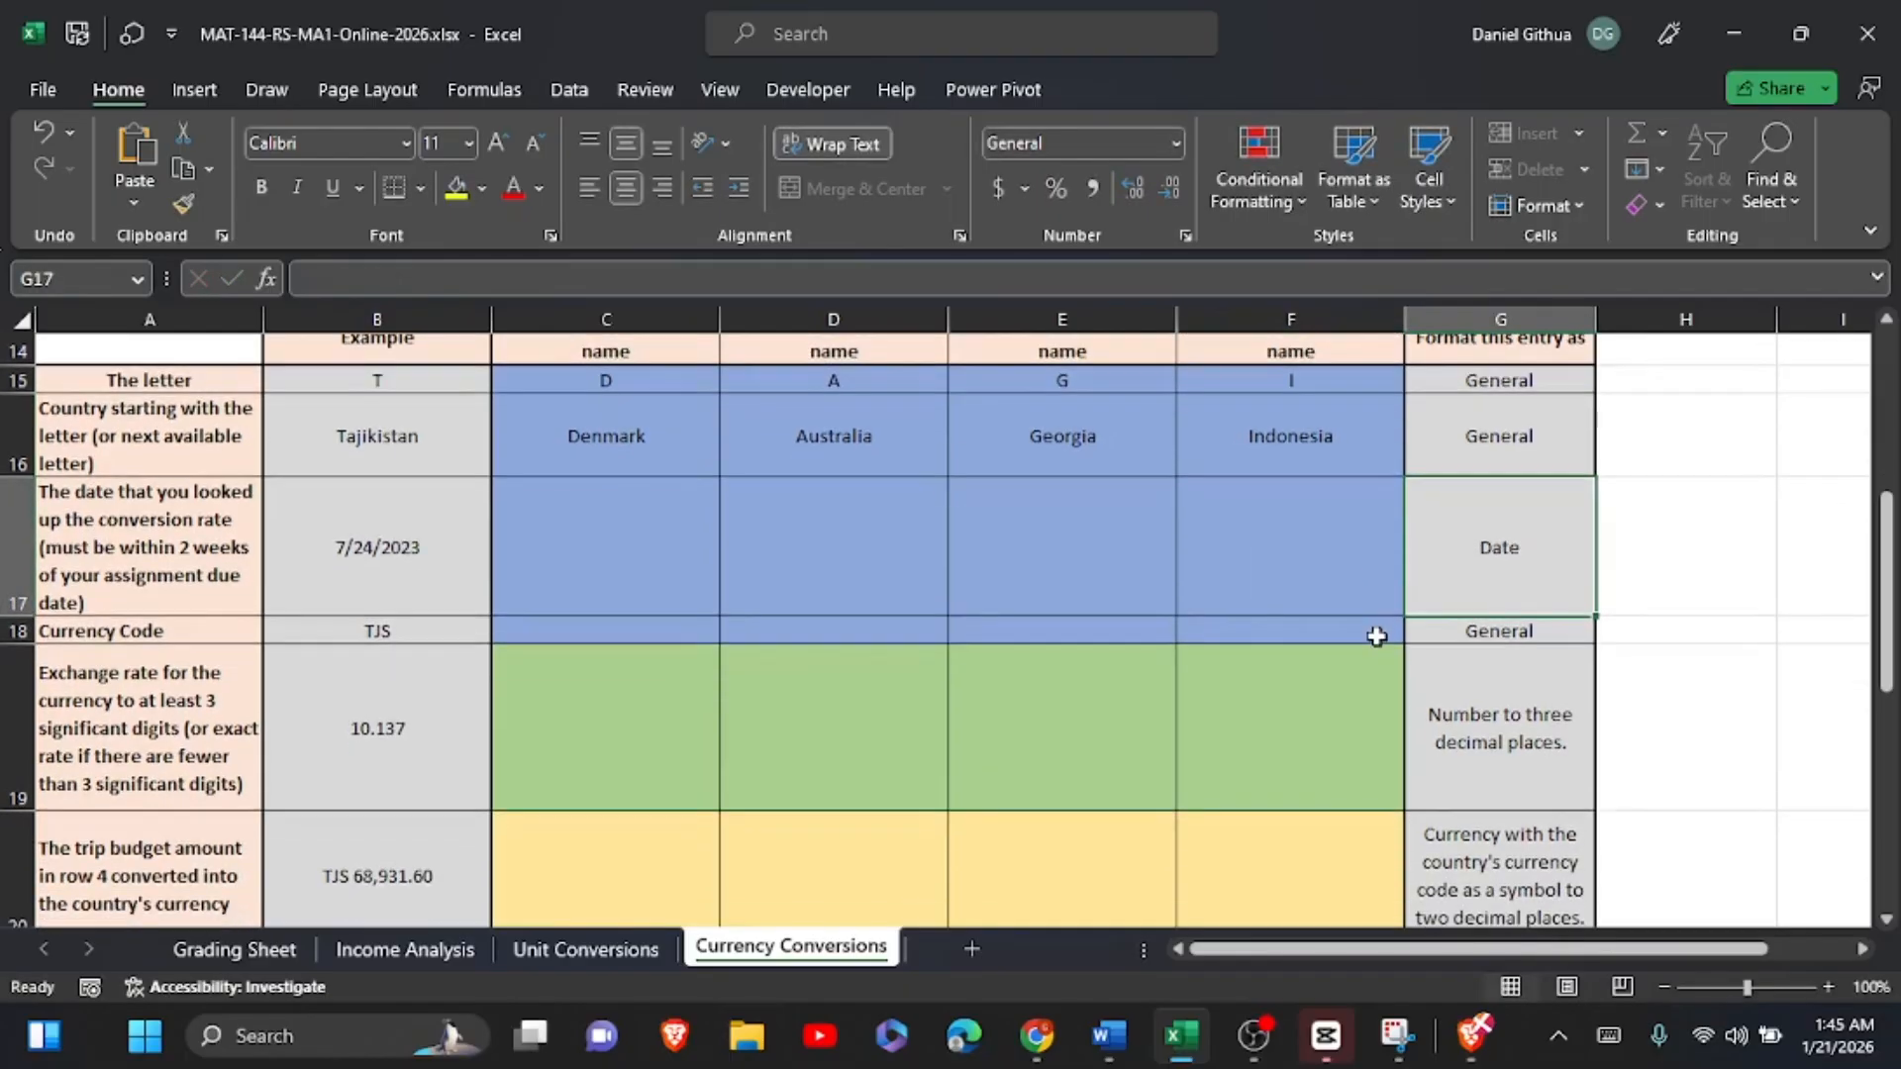
scroll(1377, 636, "up", 1)
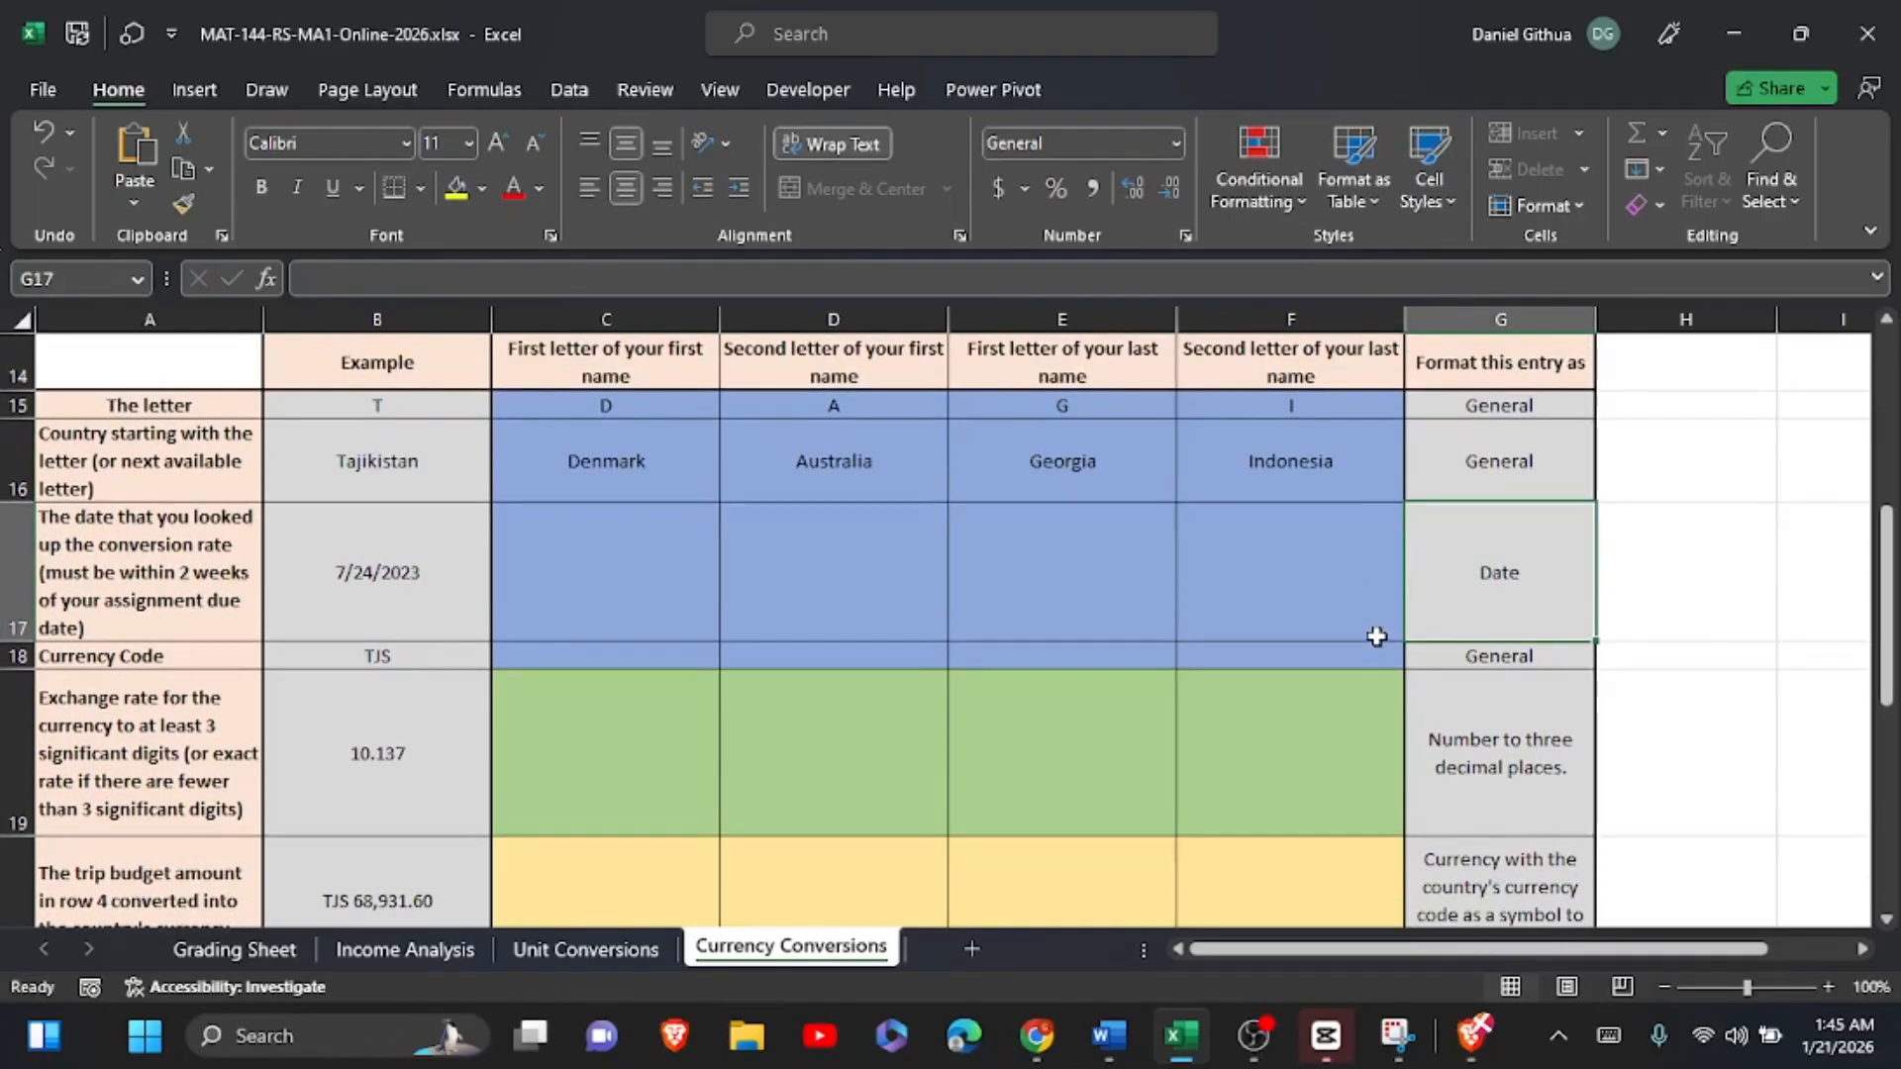
scroll(1377, 637, "down", 3)
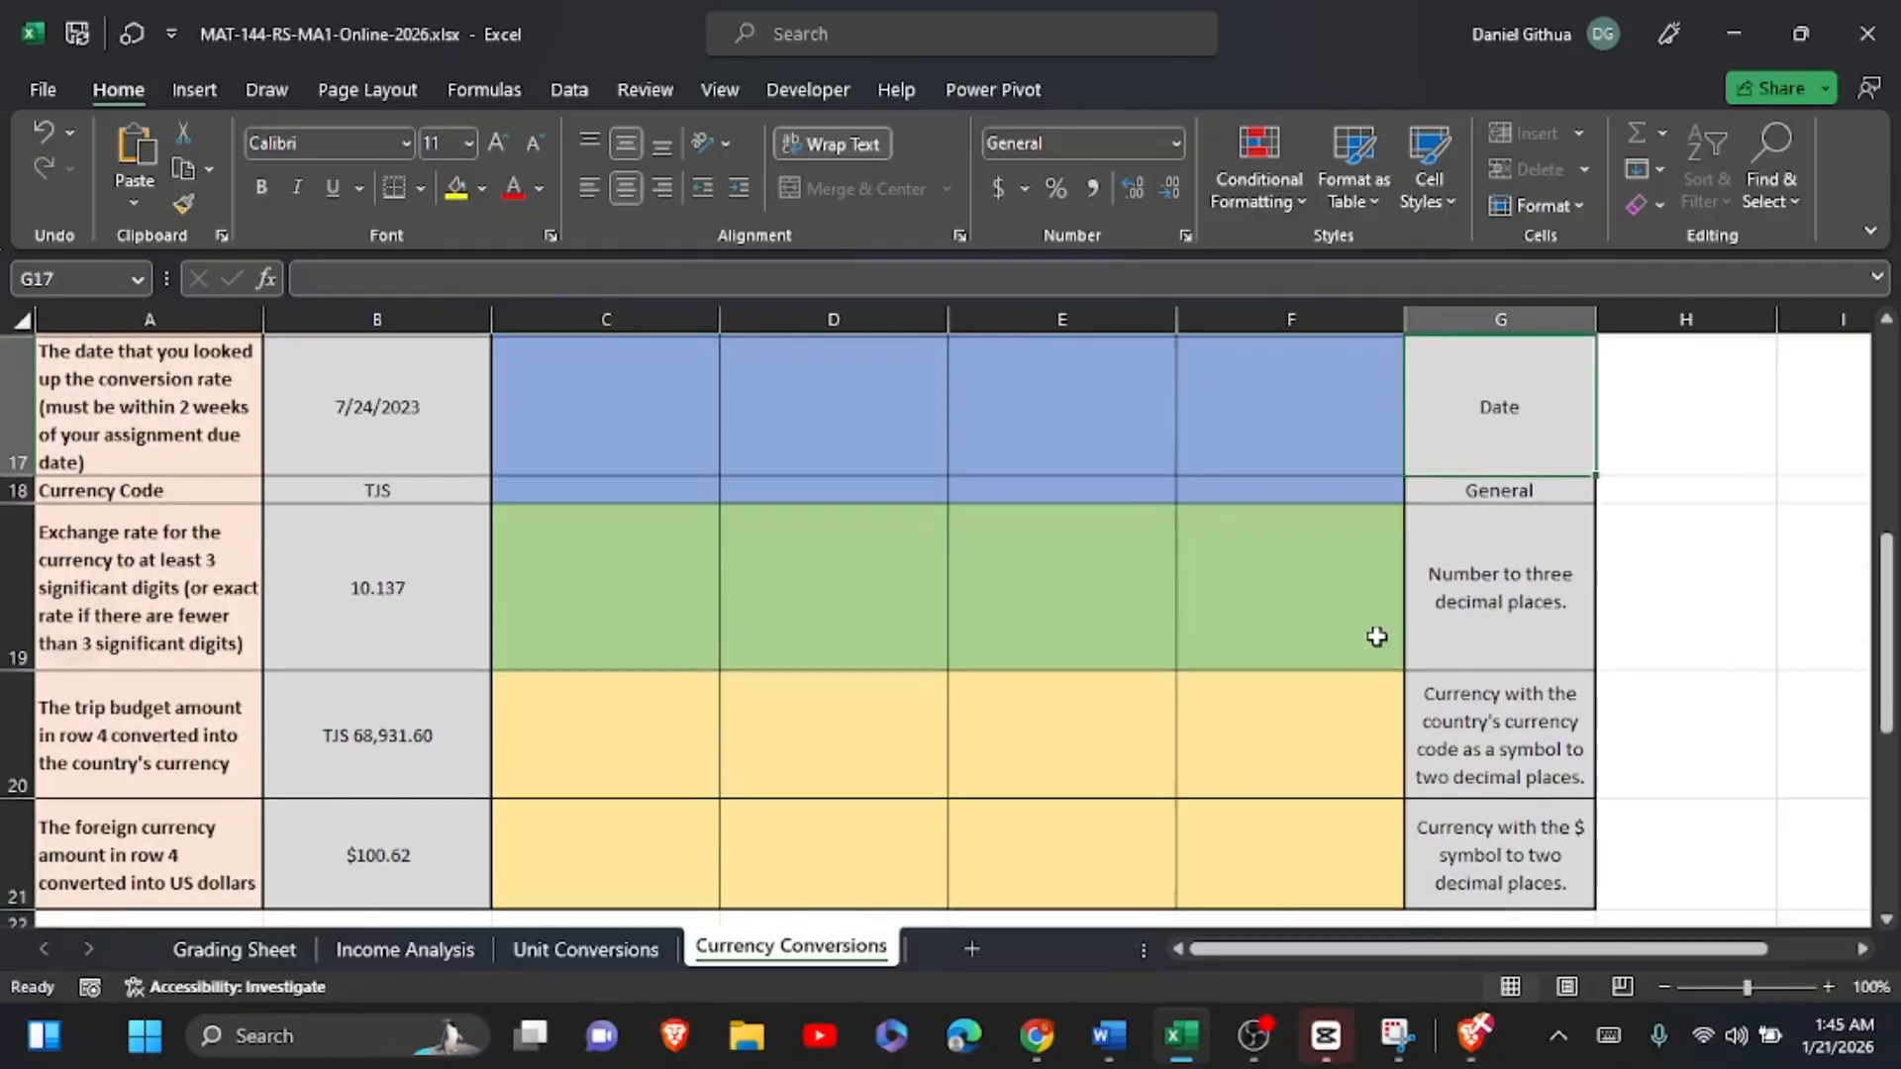
scroll(1376, 637, "down", 5)
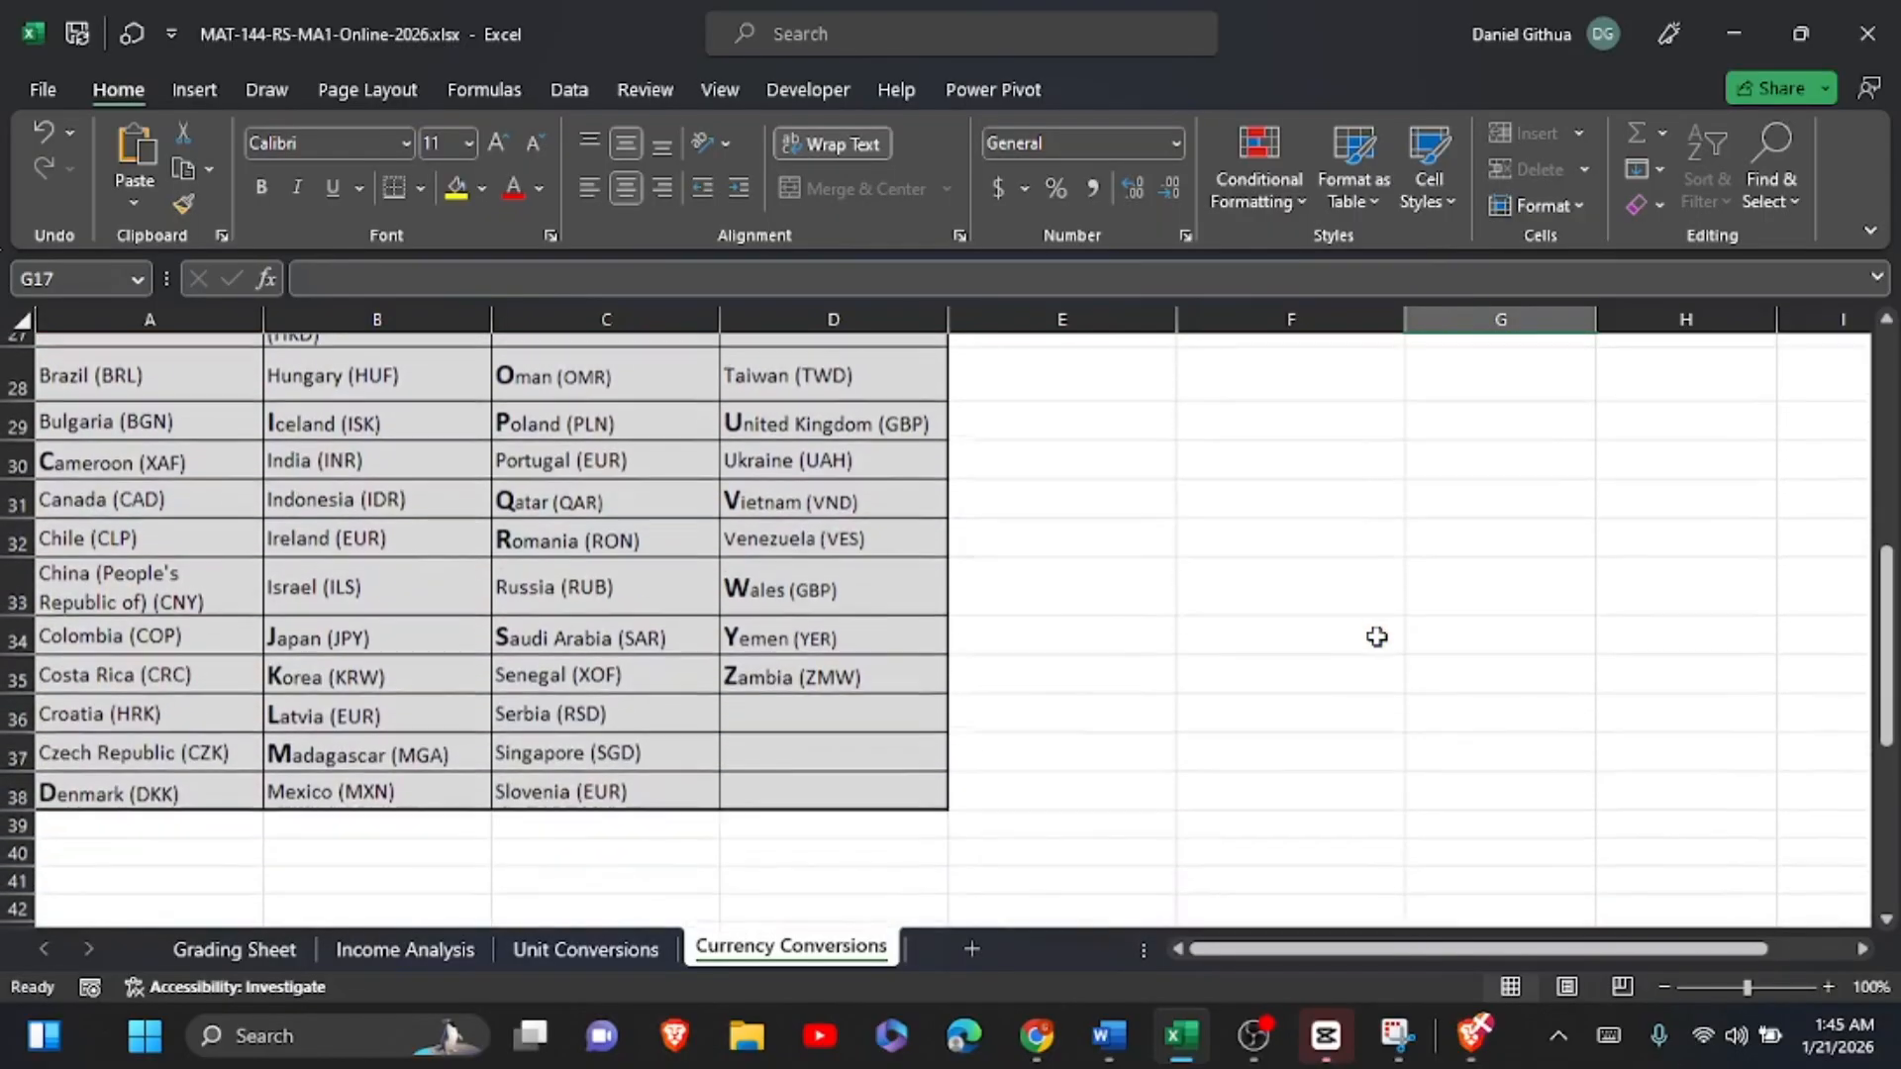
Step: Enter 1/21/2026 in C17 as the conversion rate lookup date for Denmark
scroll(1377, 637, "down", 1)
scroll(1377, 637, "up", 10)
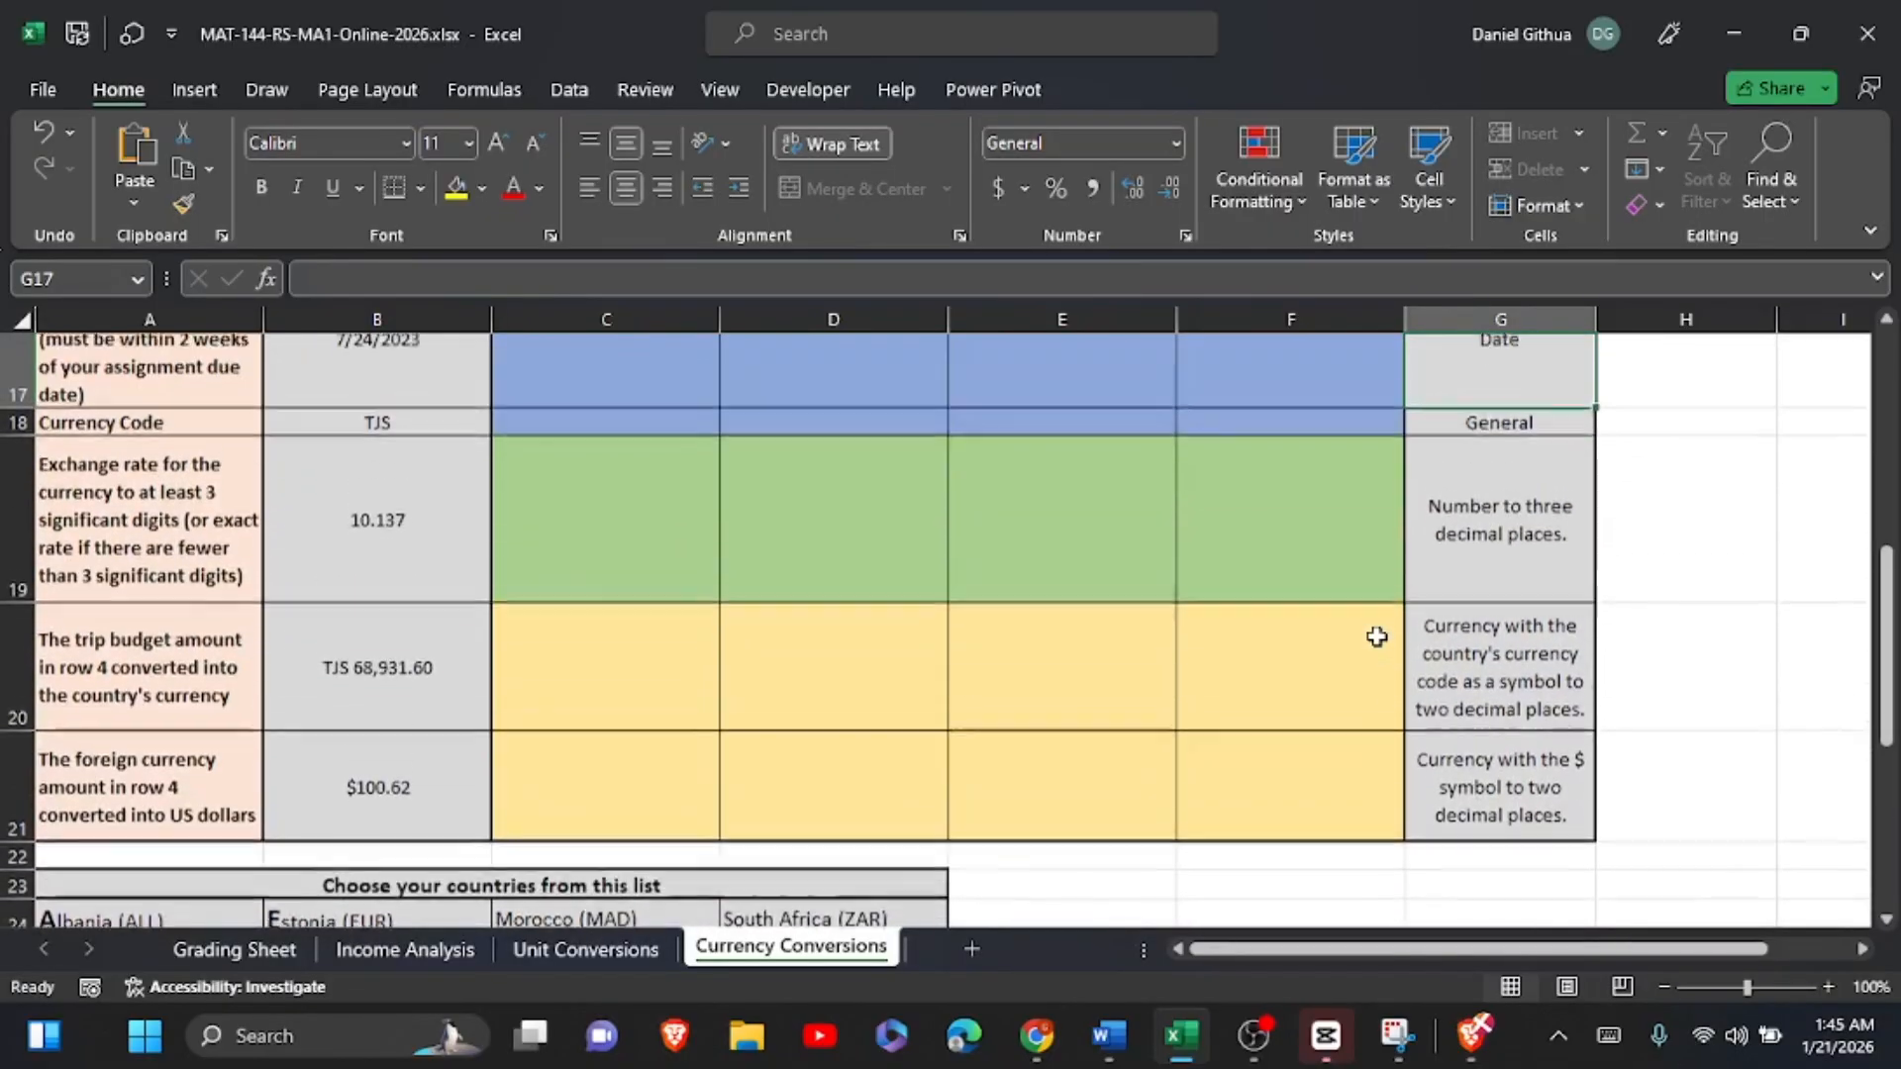
scroll(1376, 637, "down", 3)
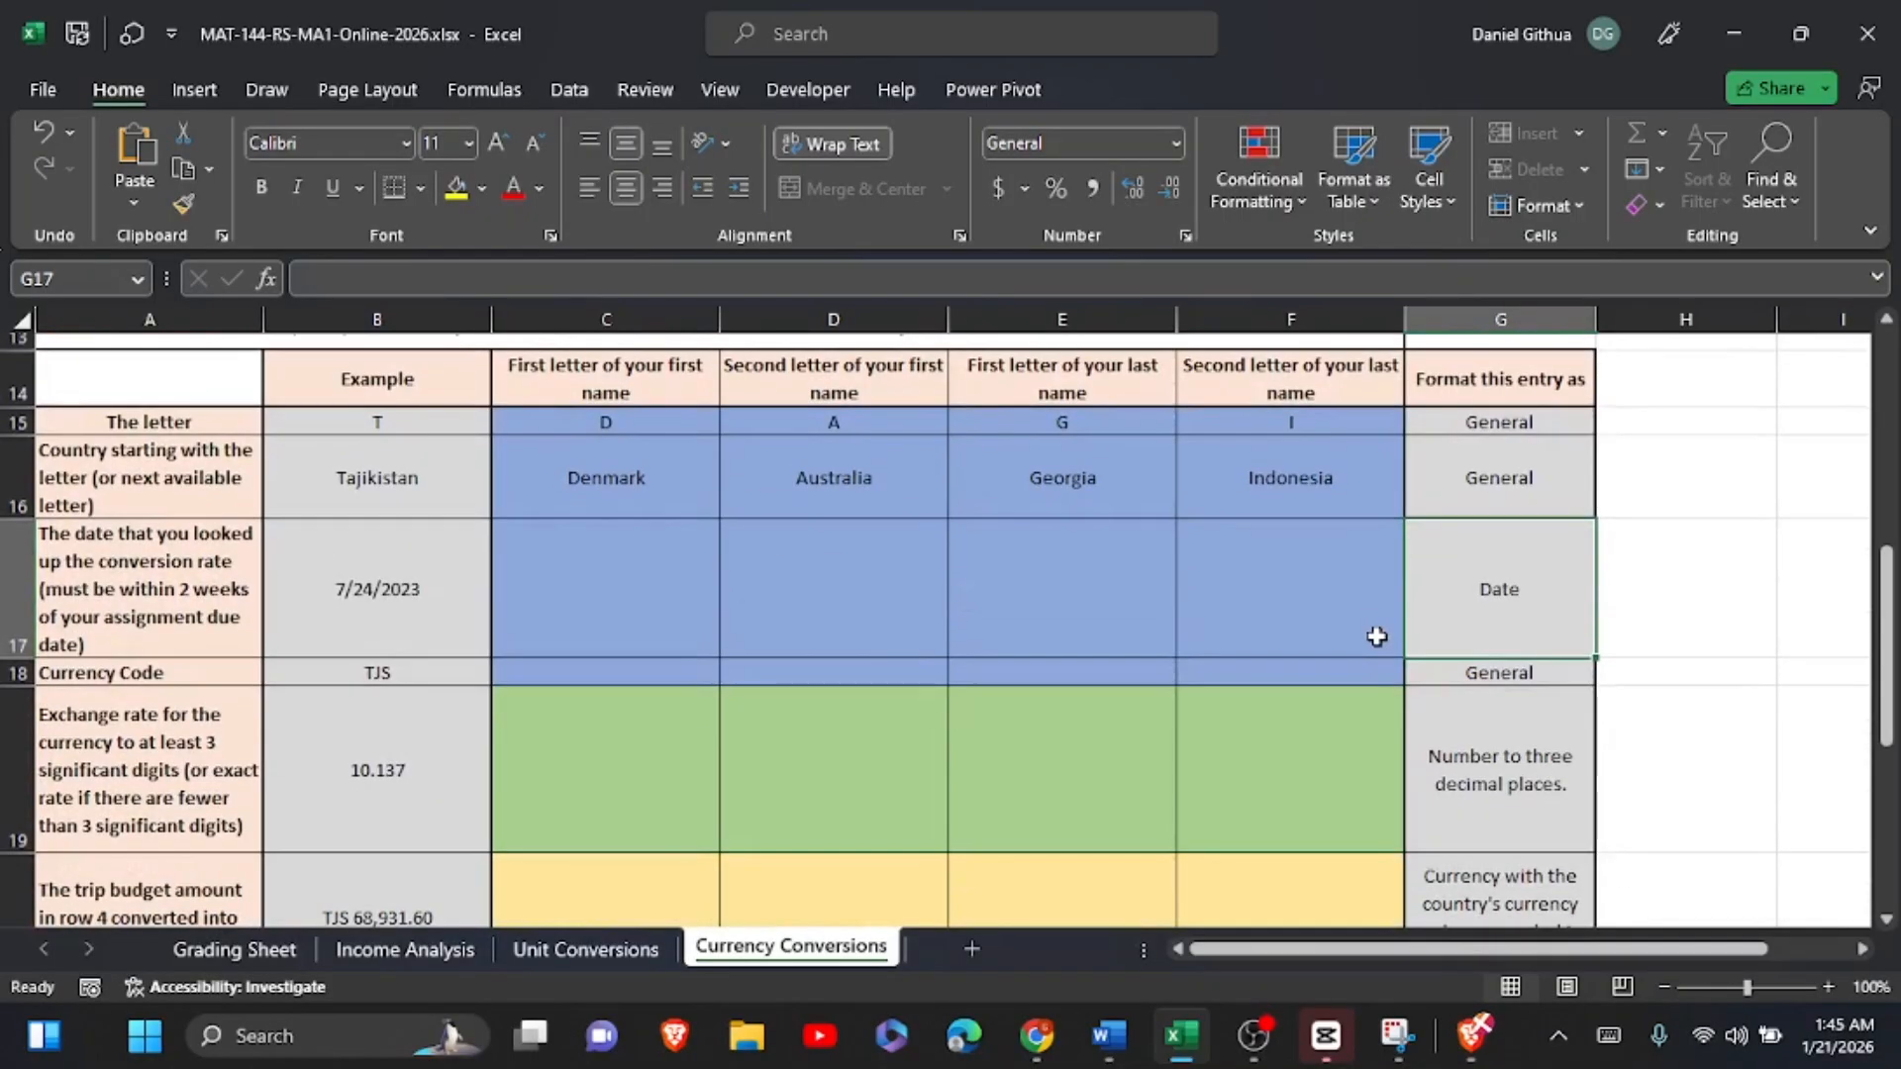
scroll(1377, 636, "up", 4)
scroll(1376, 636, "up", 3)
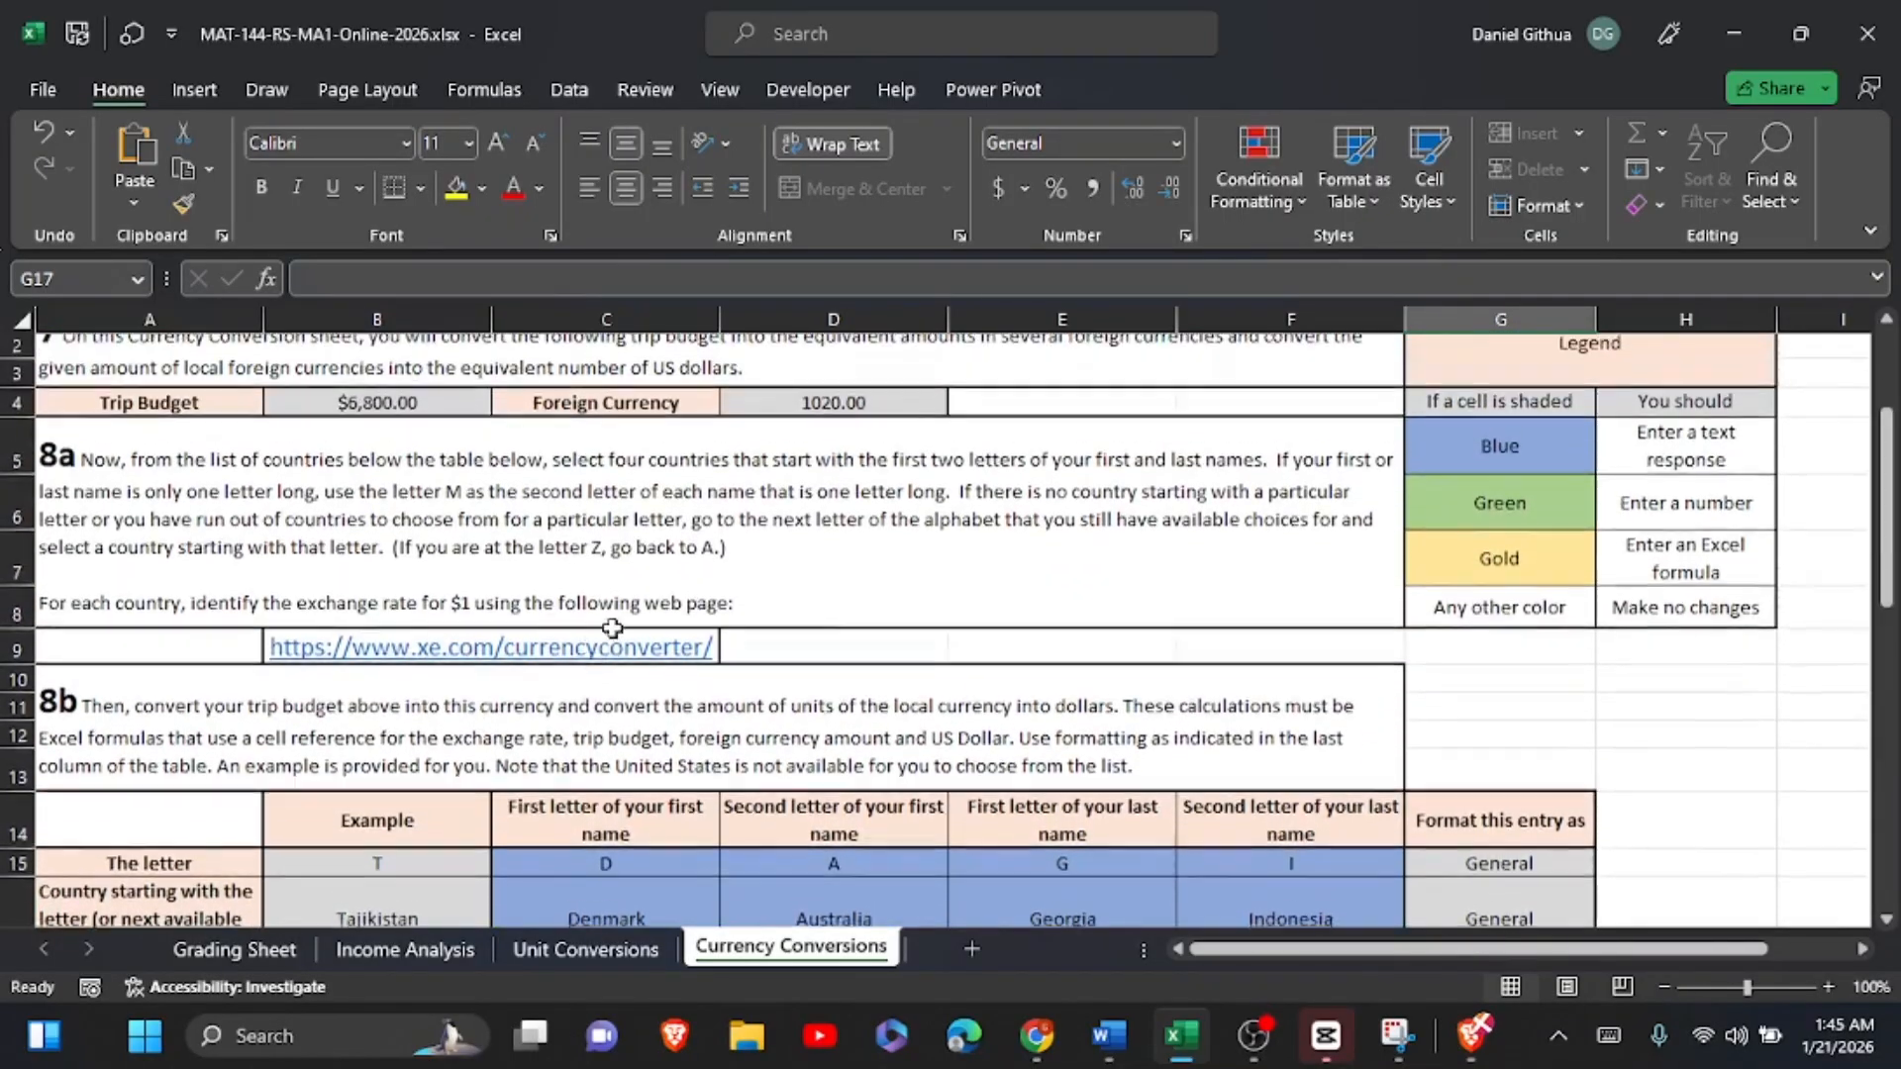
scroll(582, 663, "down", 5)
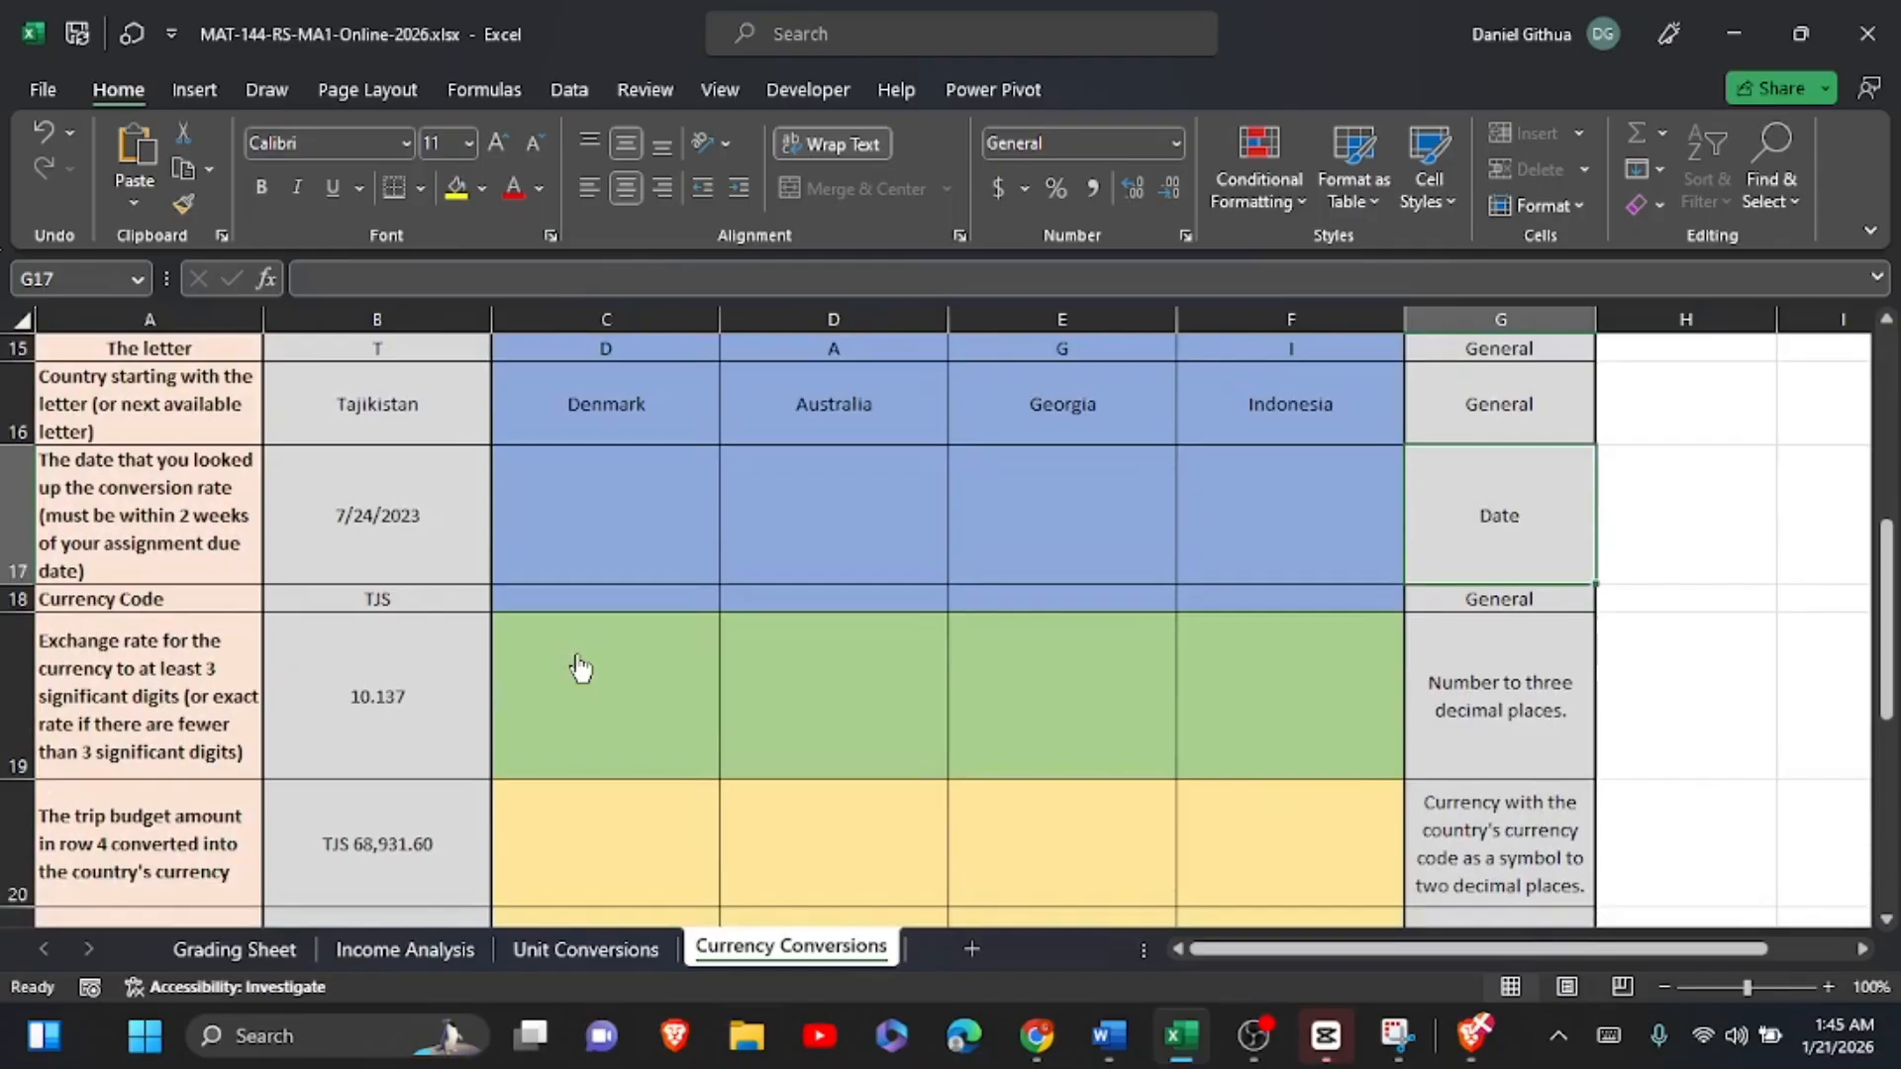
left_click(594, 495)
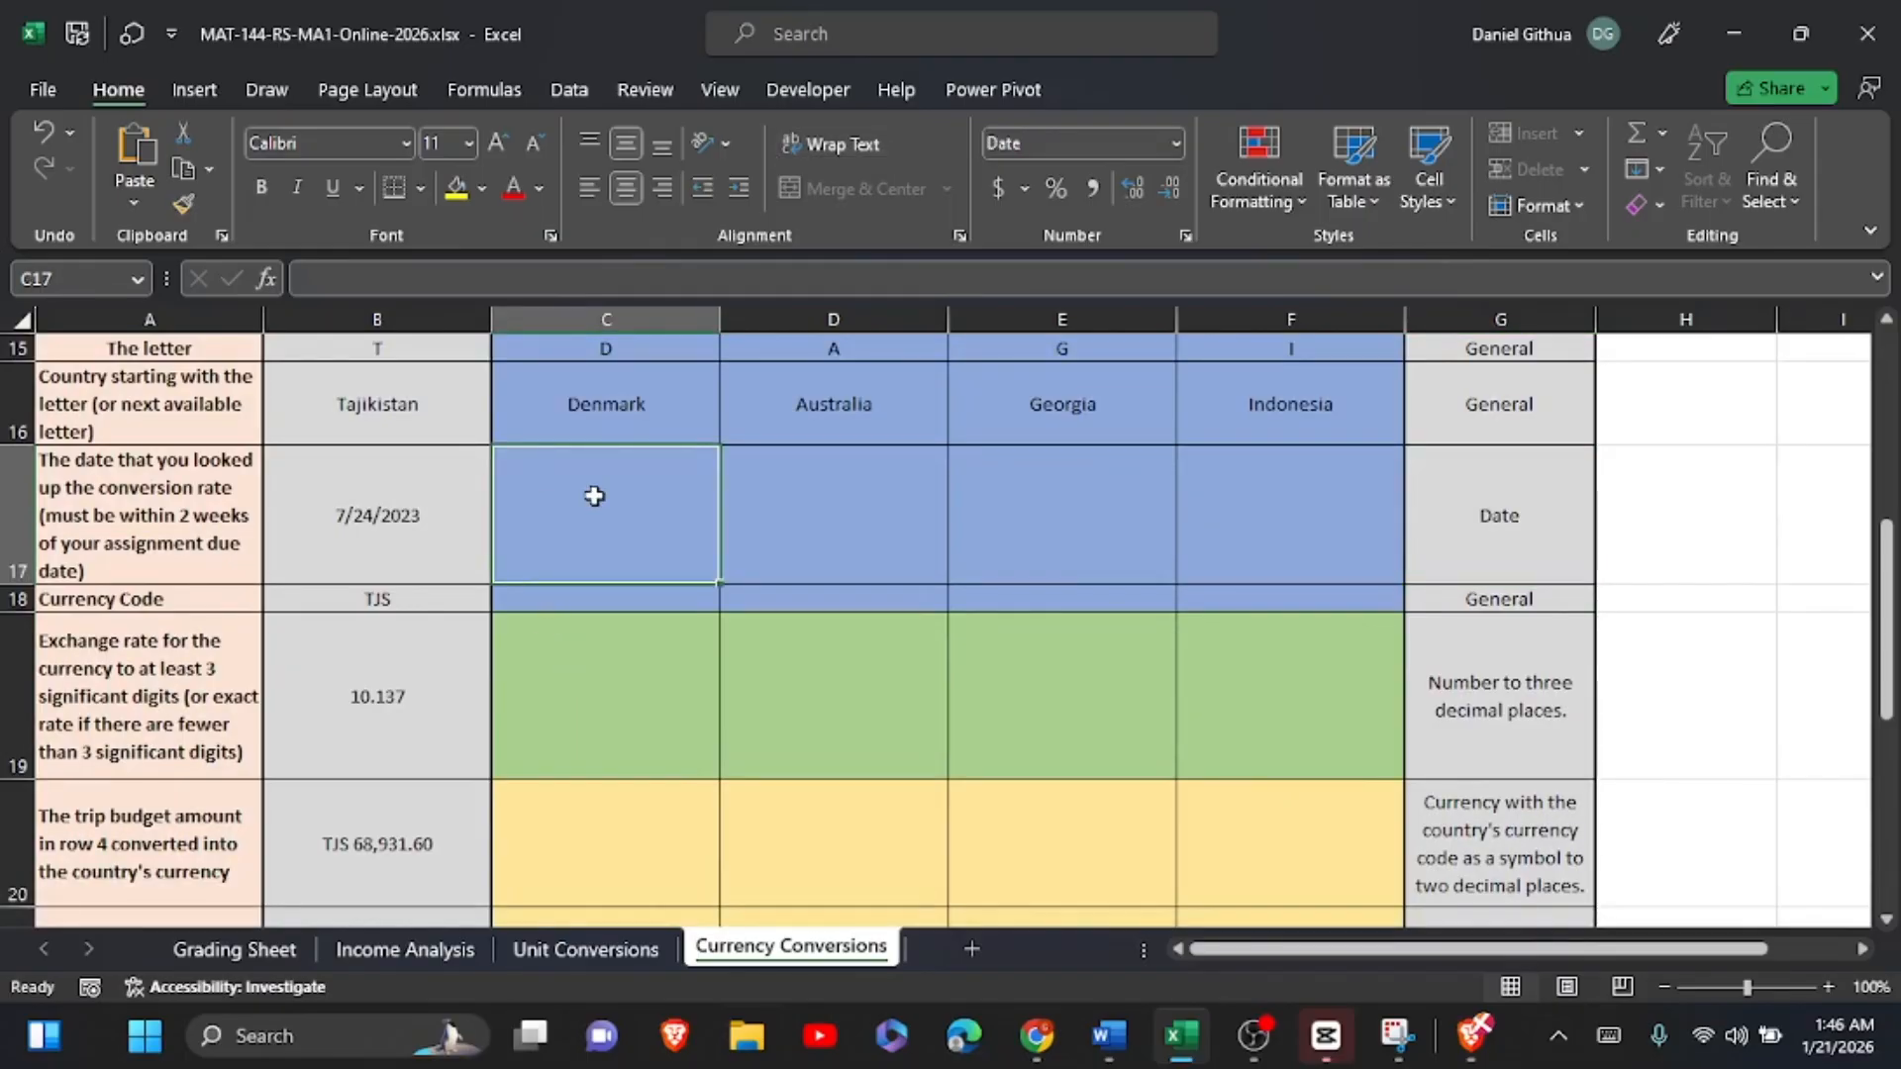
type("q")
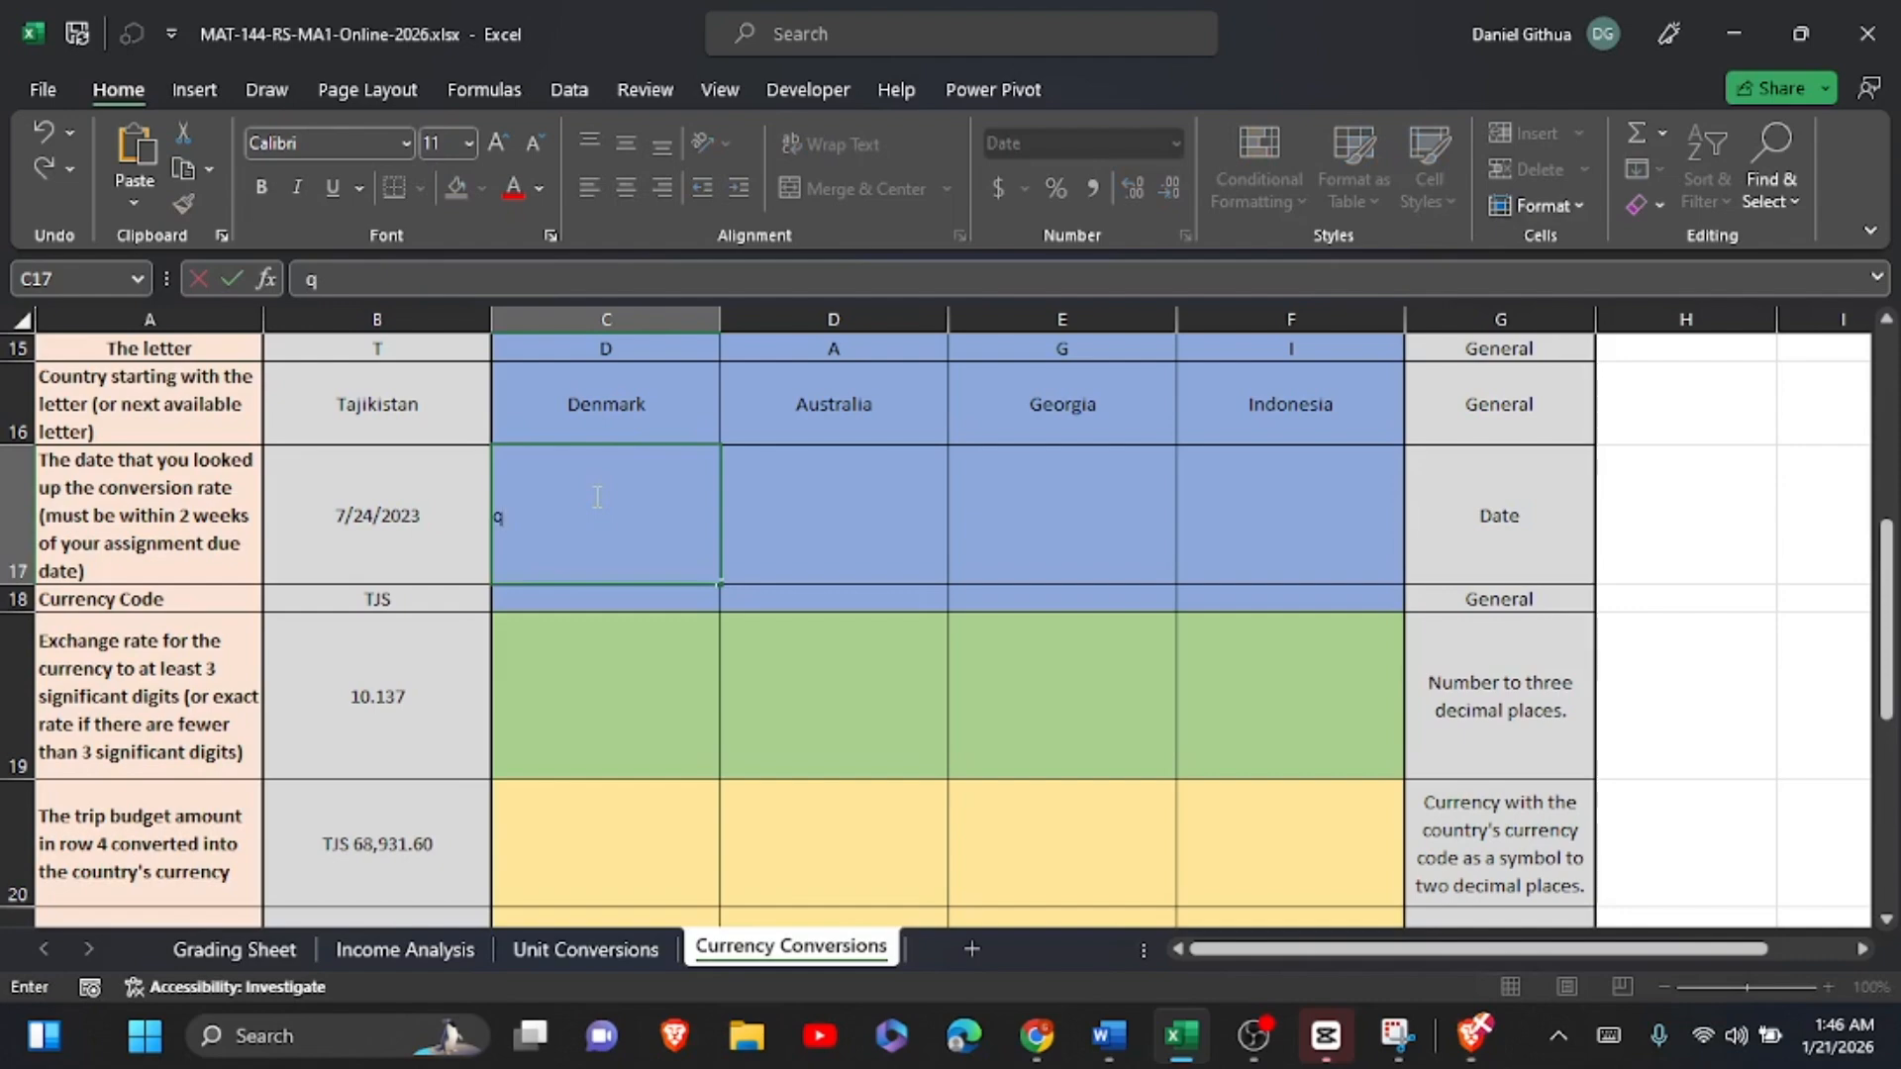
double_click(497, 517)
type("1/21/20")
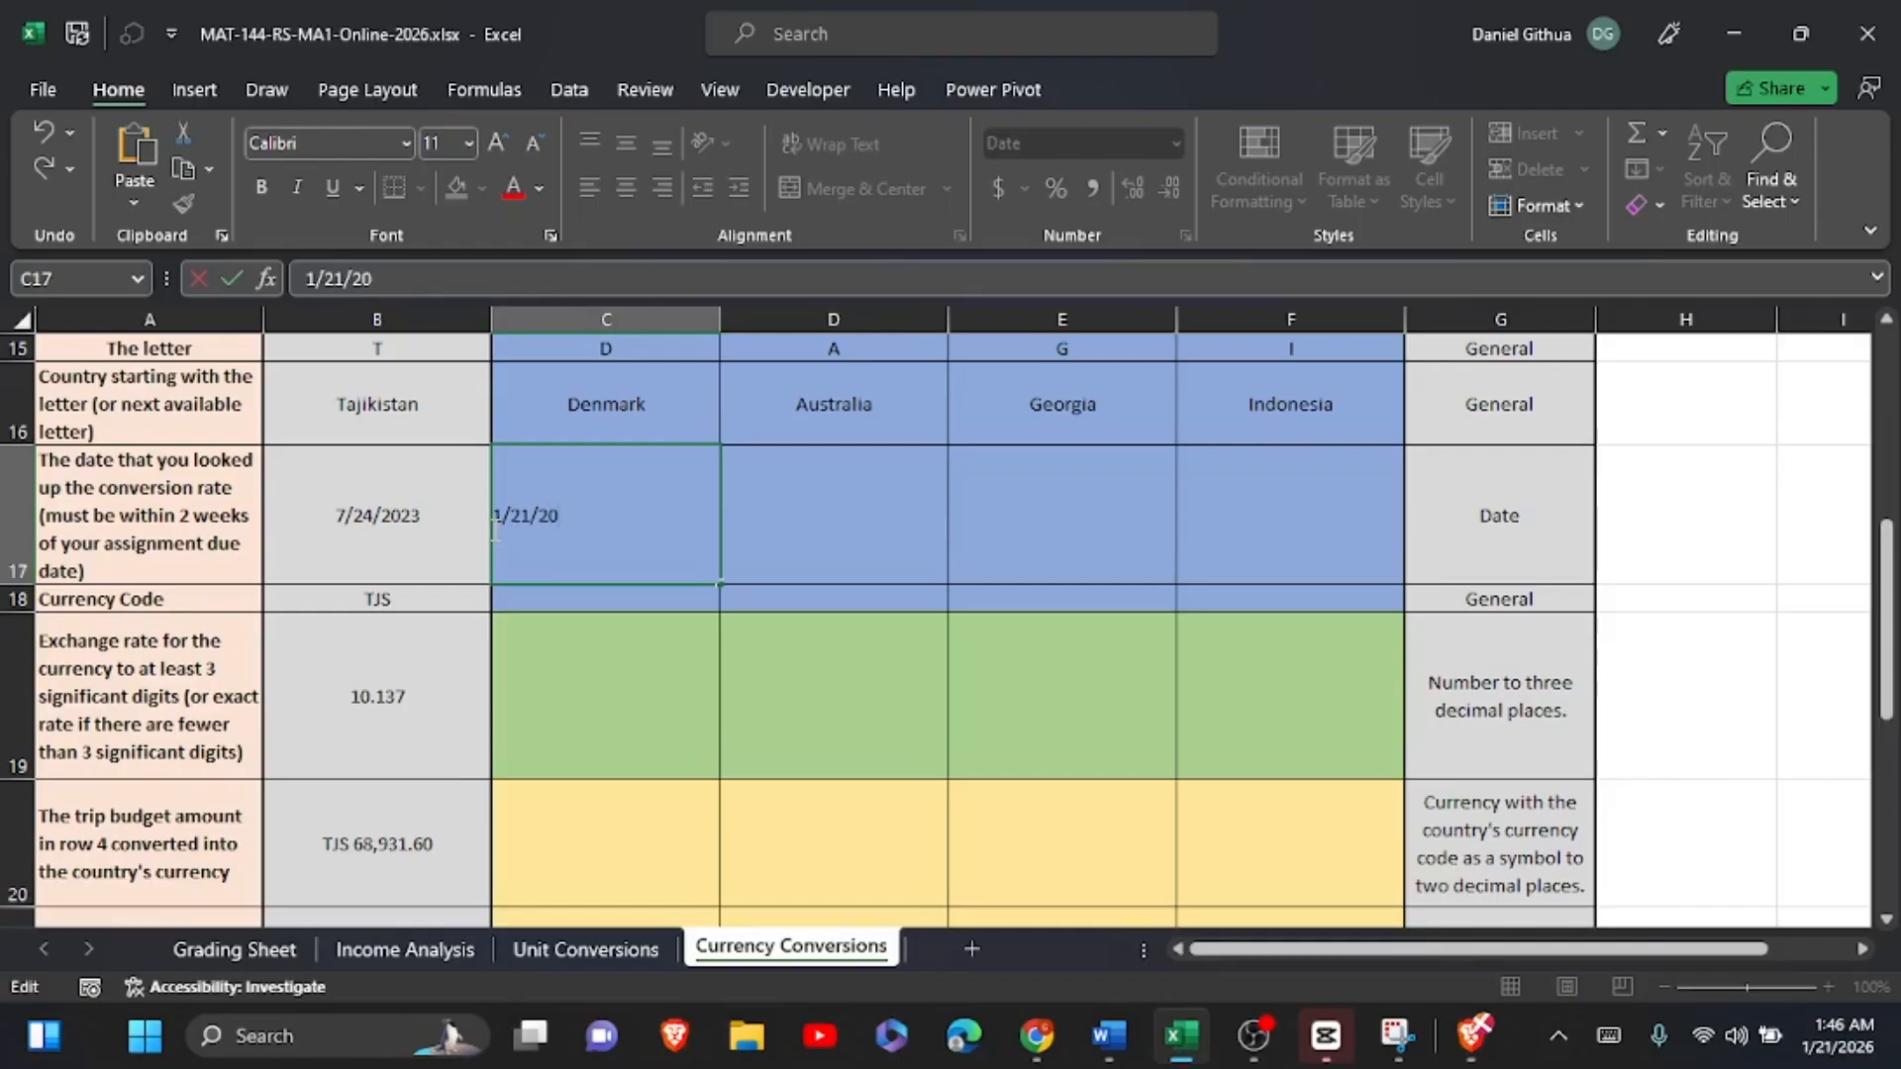
type("26")
Step: Enter the lookup date 1/21/2026 for Australia in D17
left_click(844, 512)
type("1")
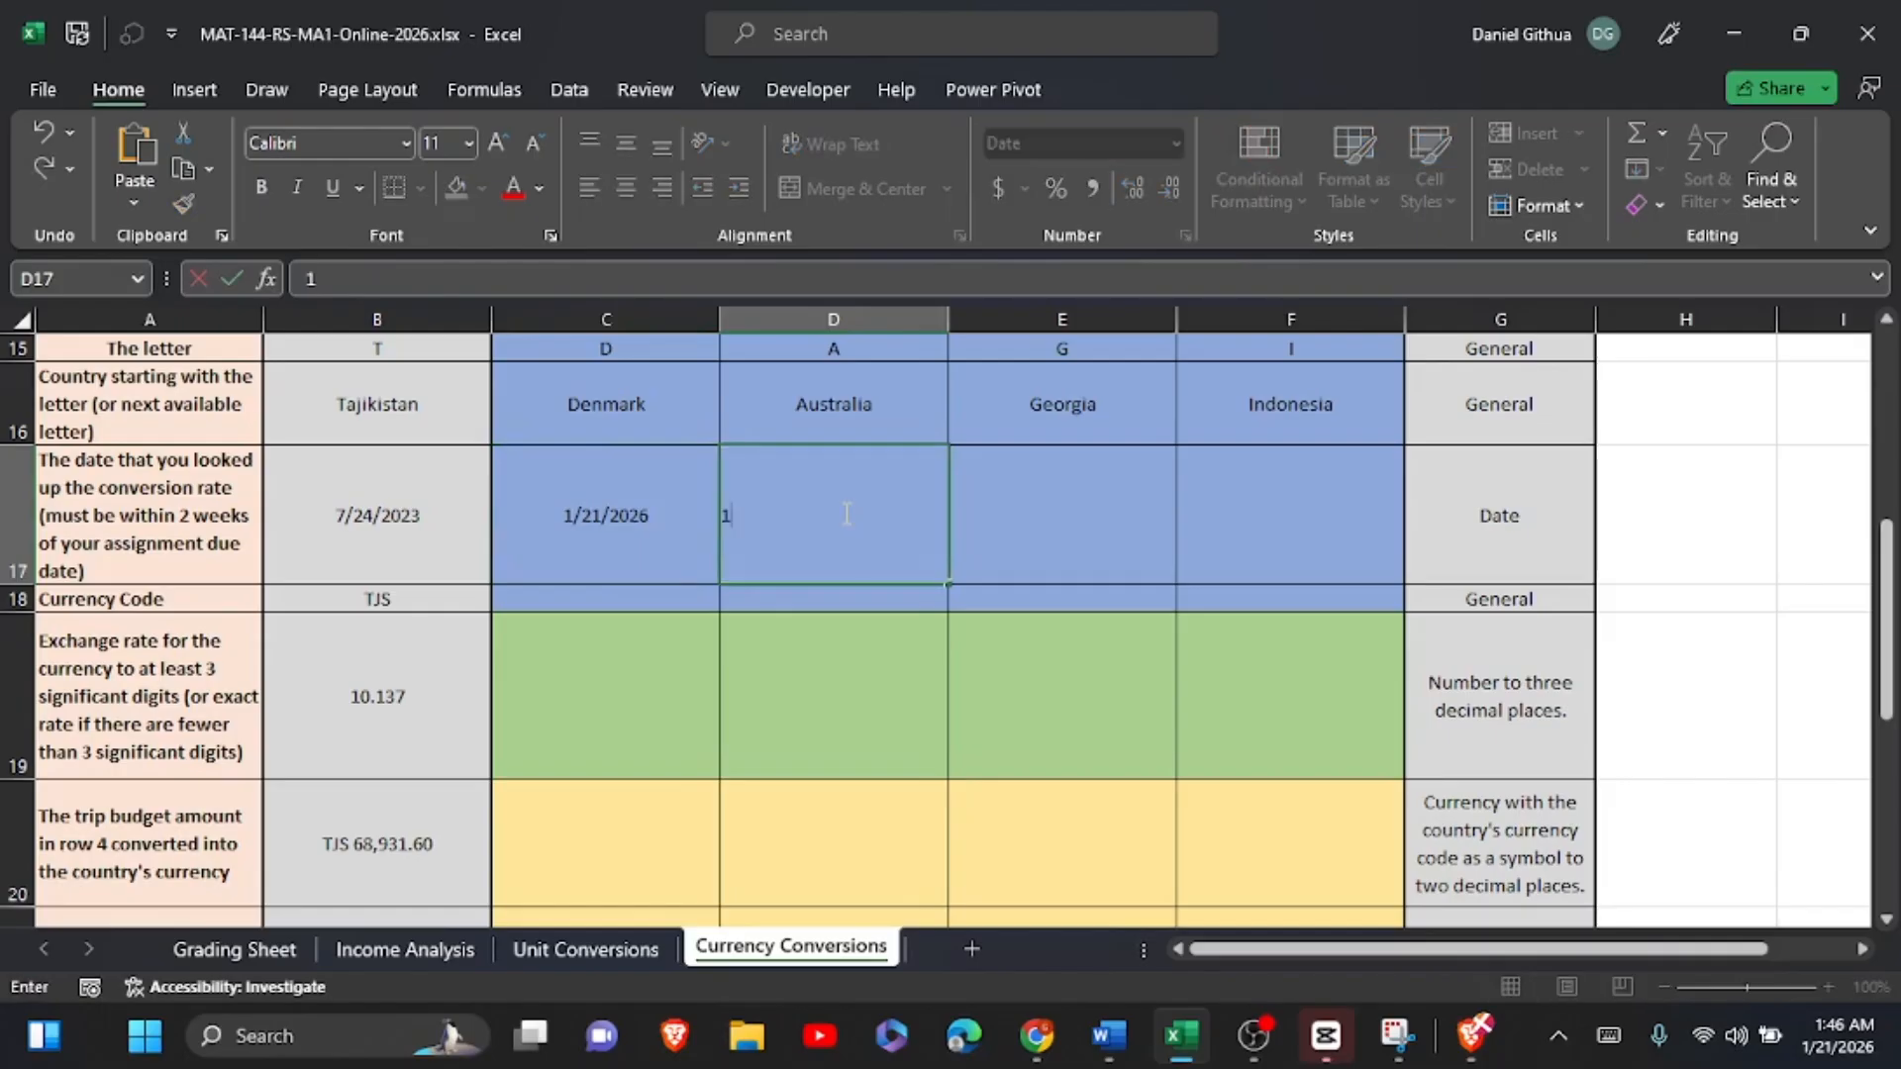
type("/21/2026")
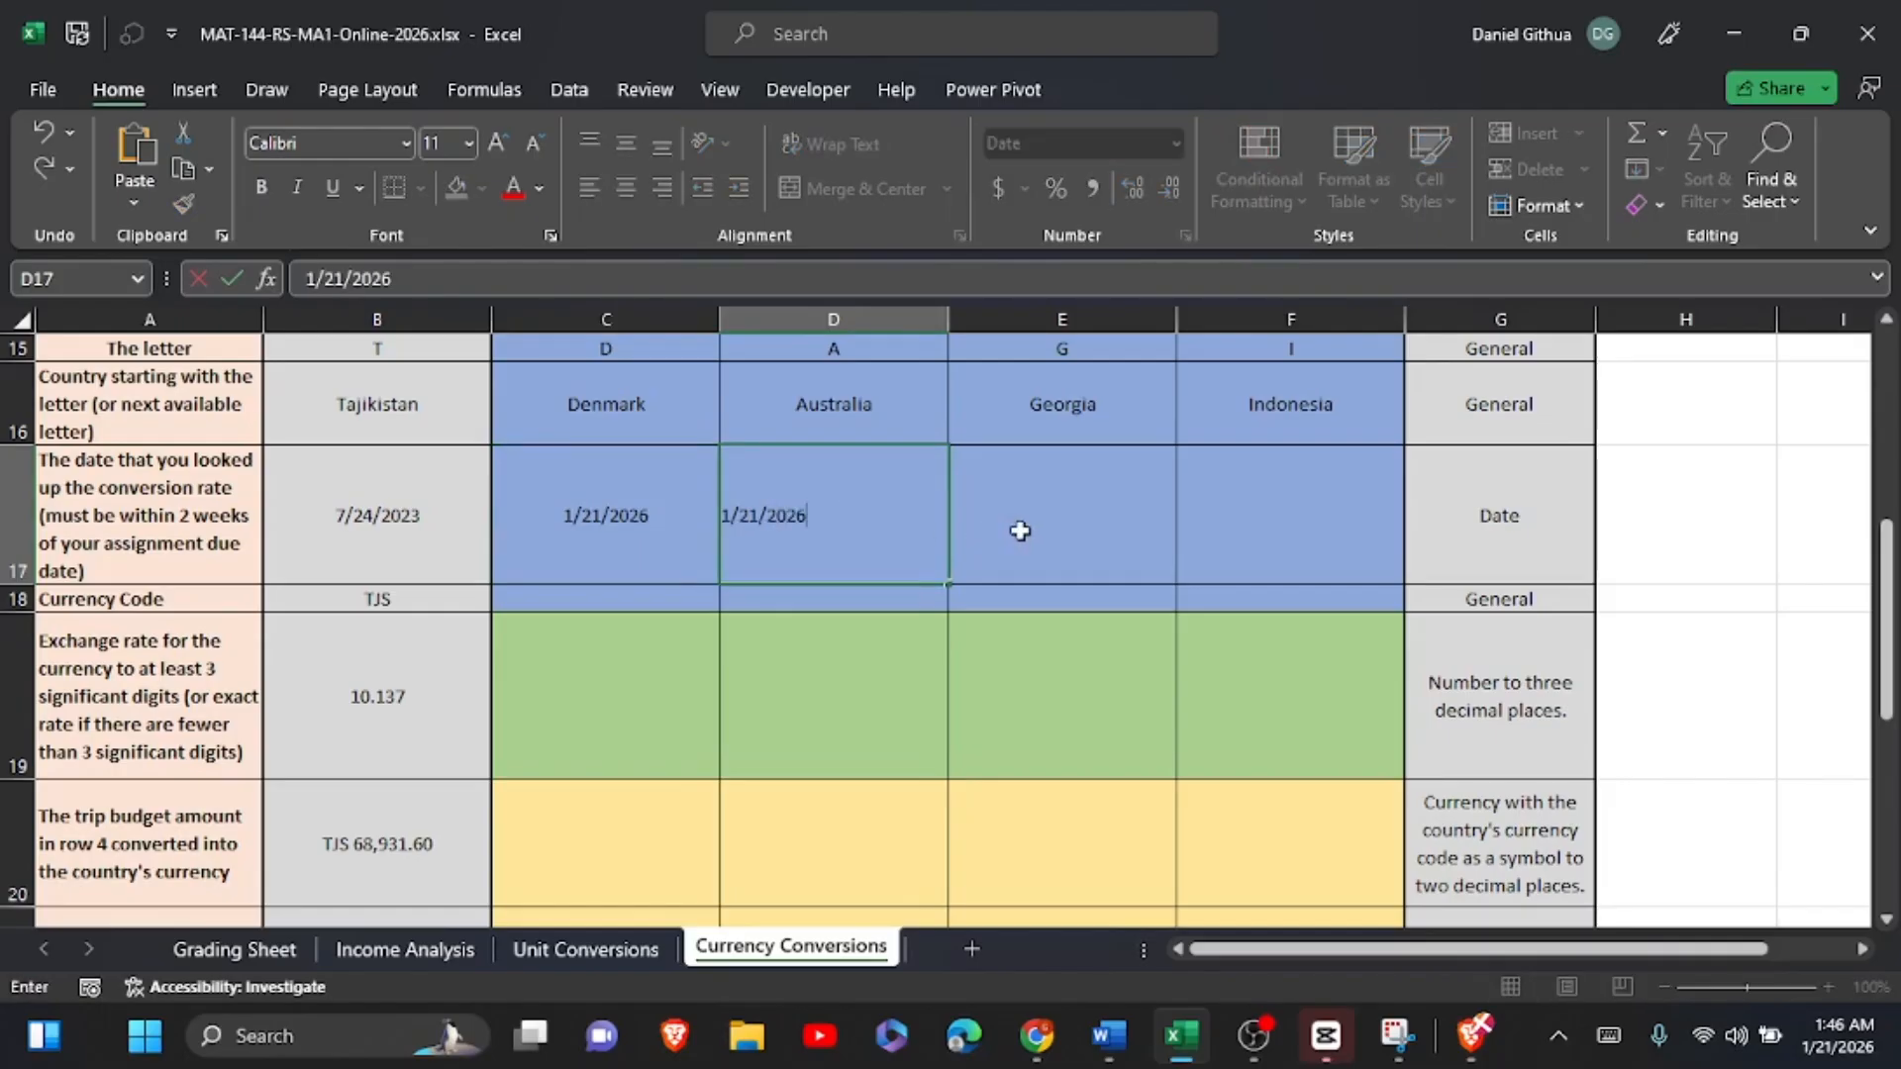
Step: Enter the lookup date 1/21/2026 for Georgia in E17
left_click(1078, 540)
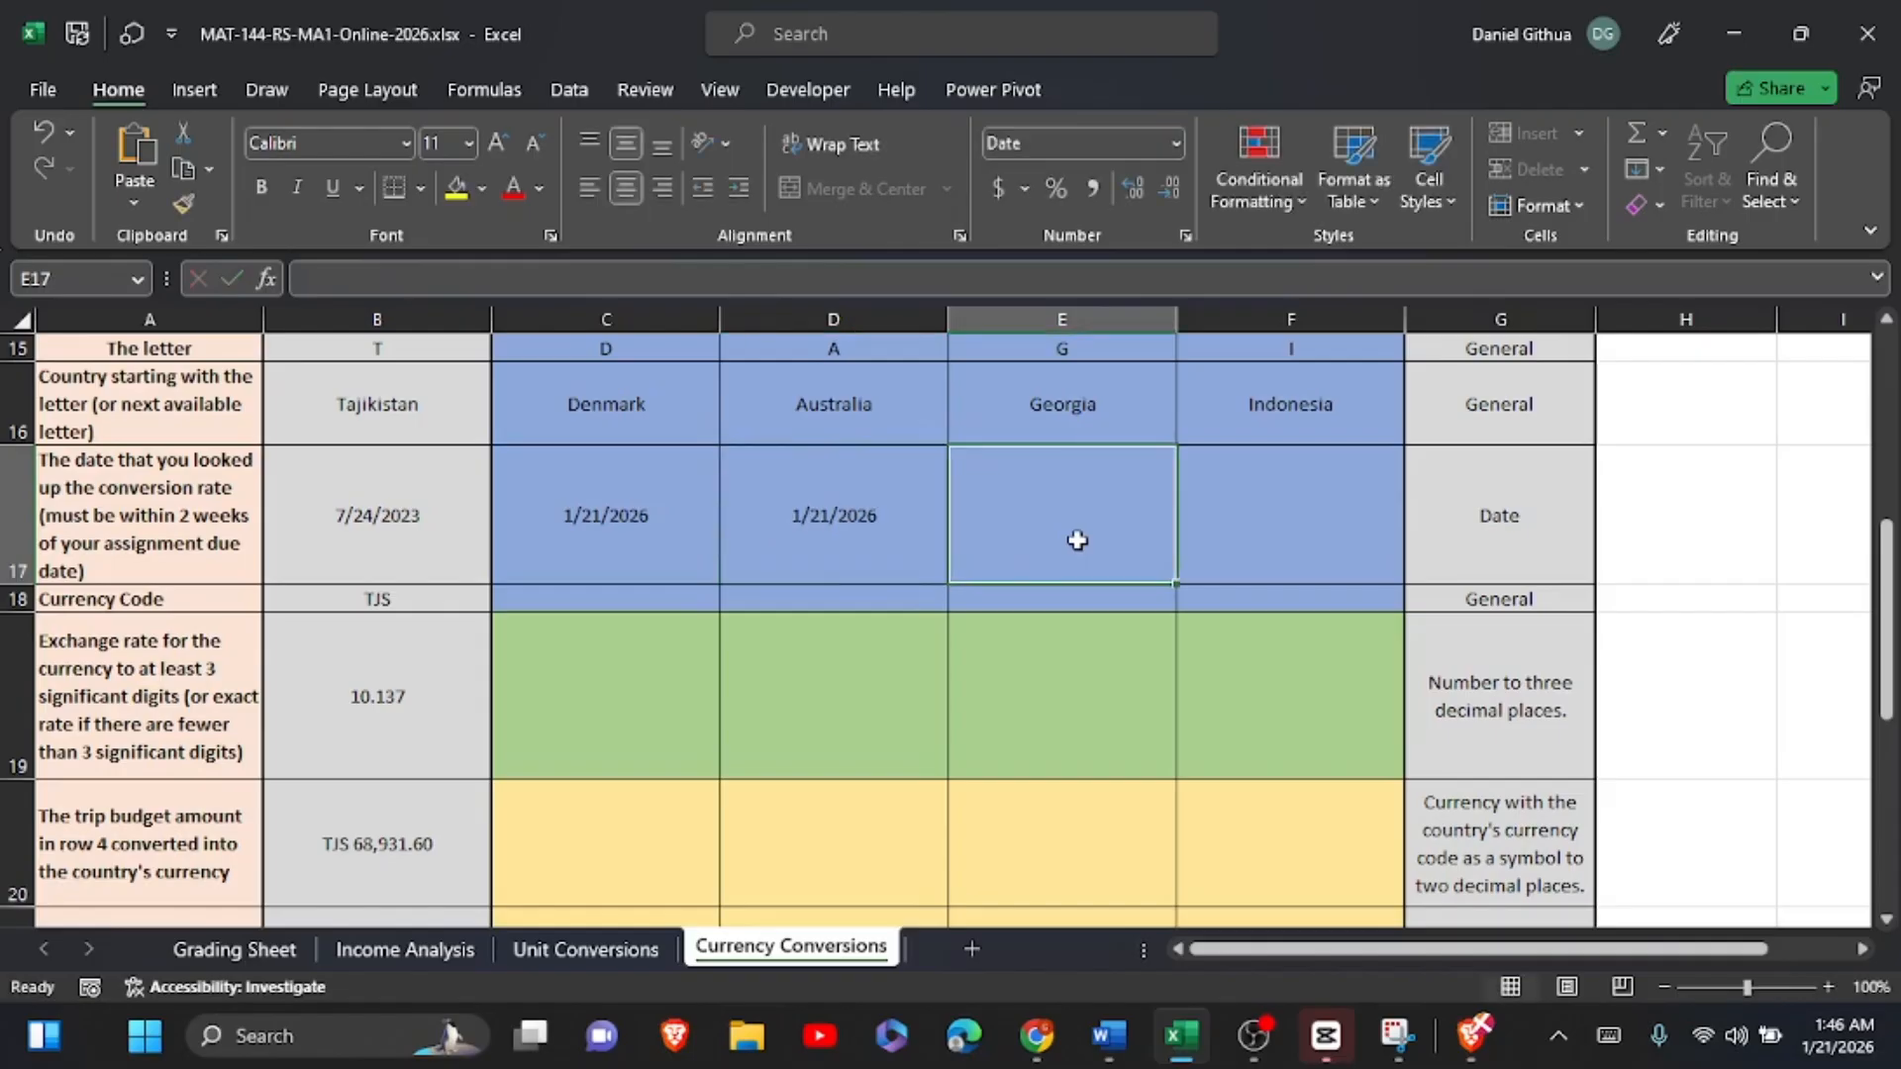
double_click(1080, 541)
type("q")
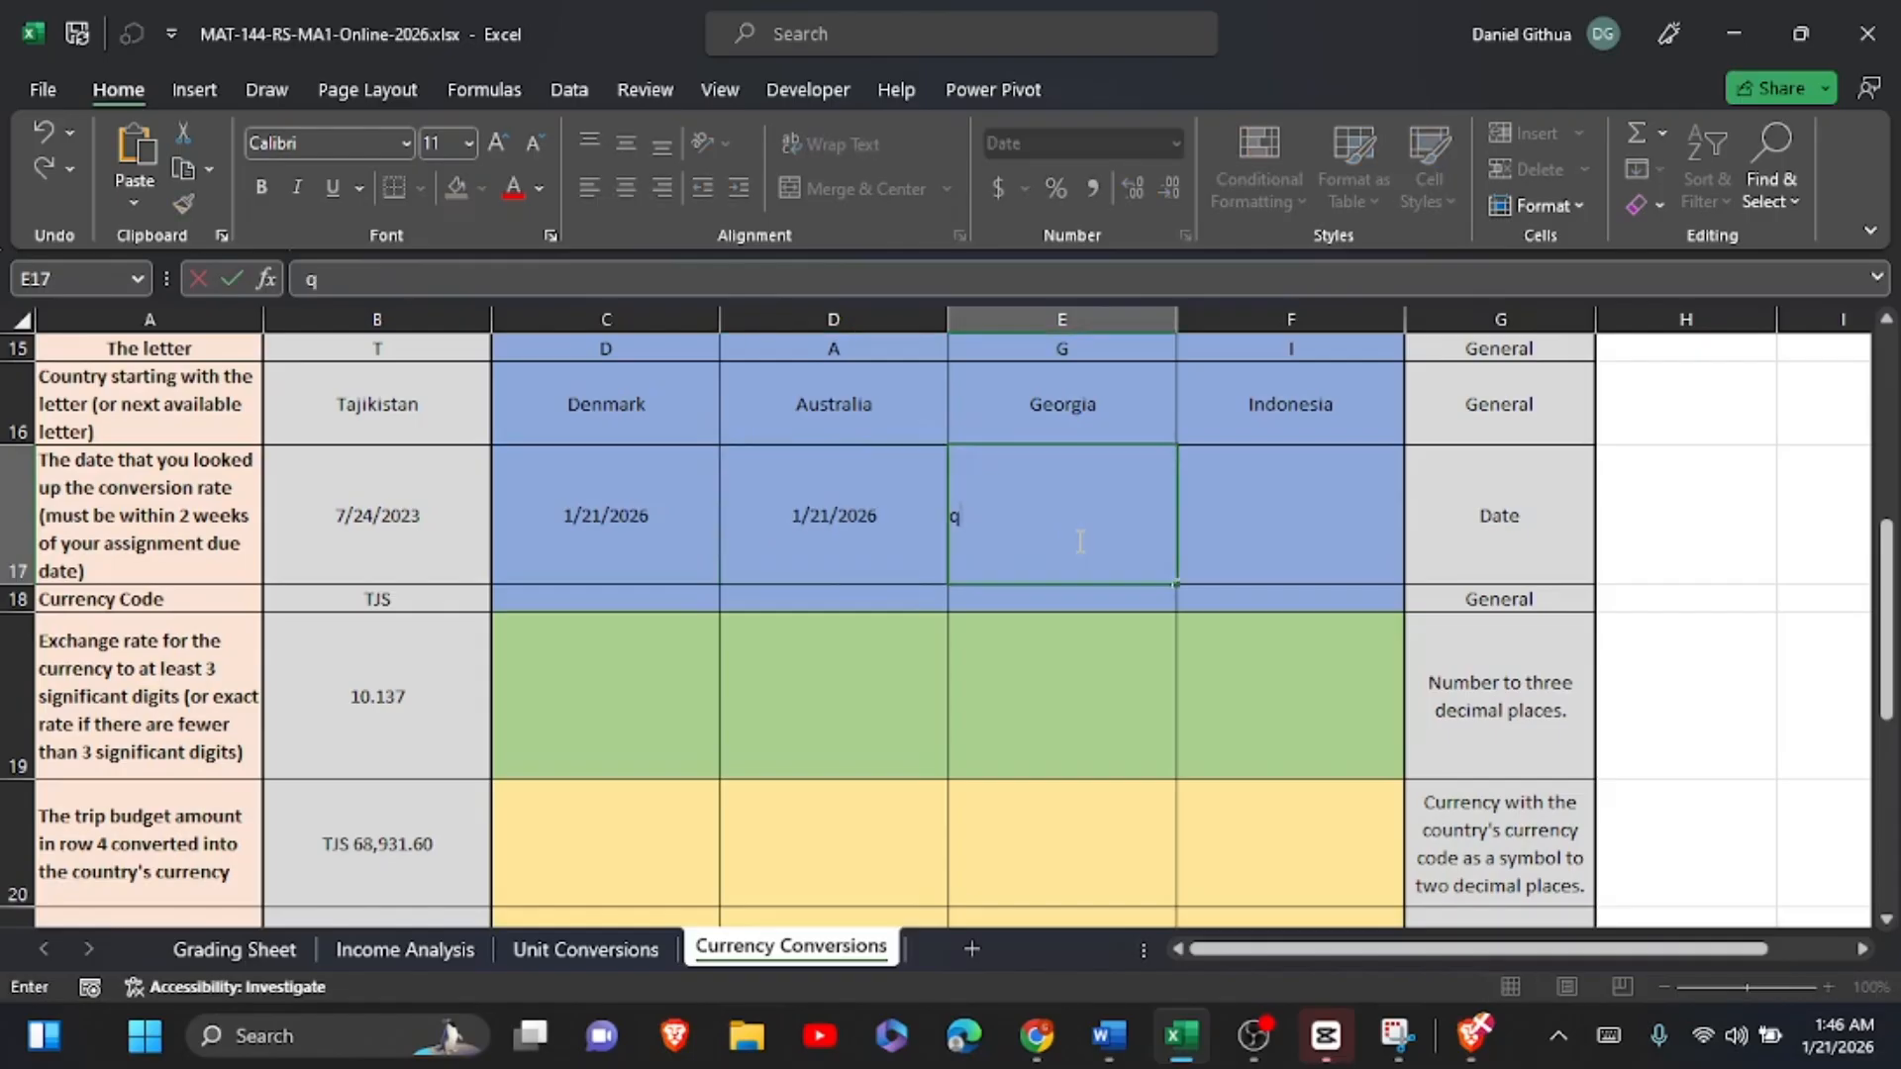
type("/")
double_click(956, 517)
type("1/21/2026")
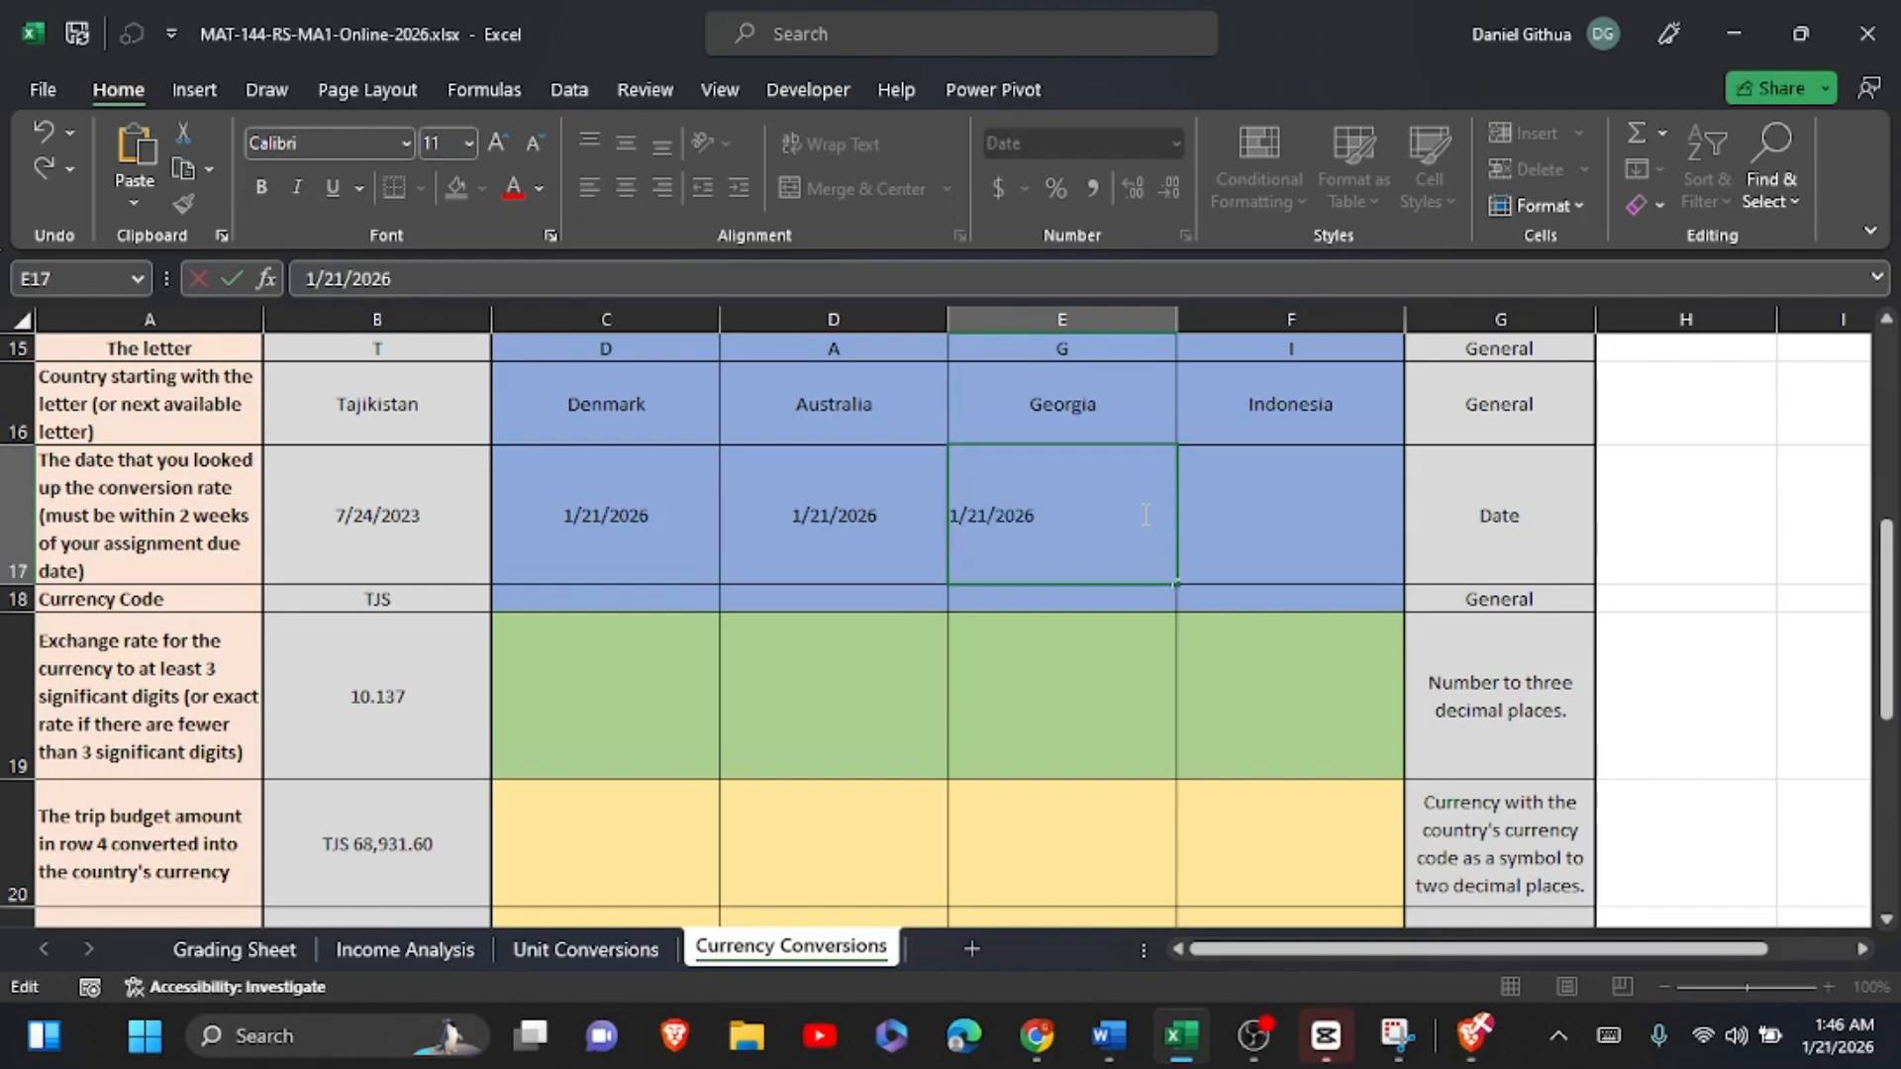
Step: Enter the lookup date 1/21/2026 for Indonesia in F17
left_click(1241, 517)
type("1")
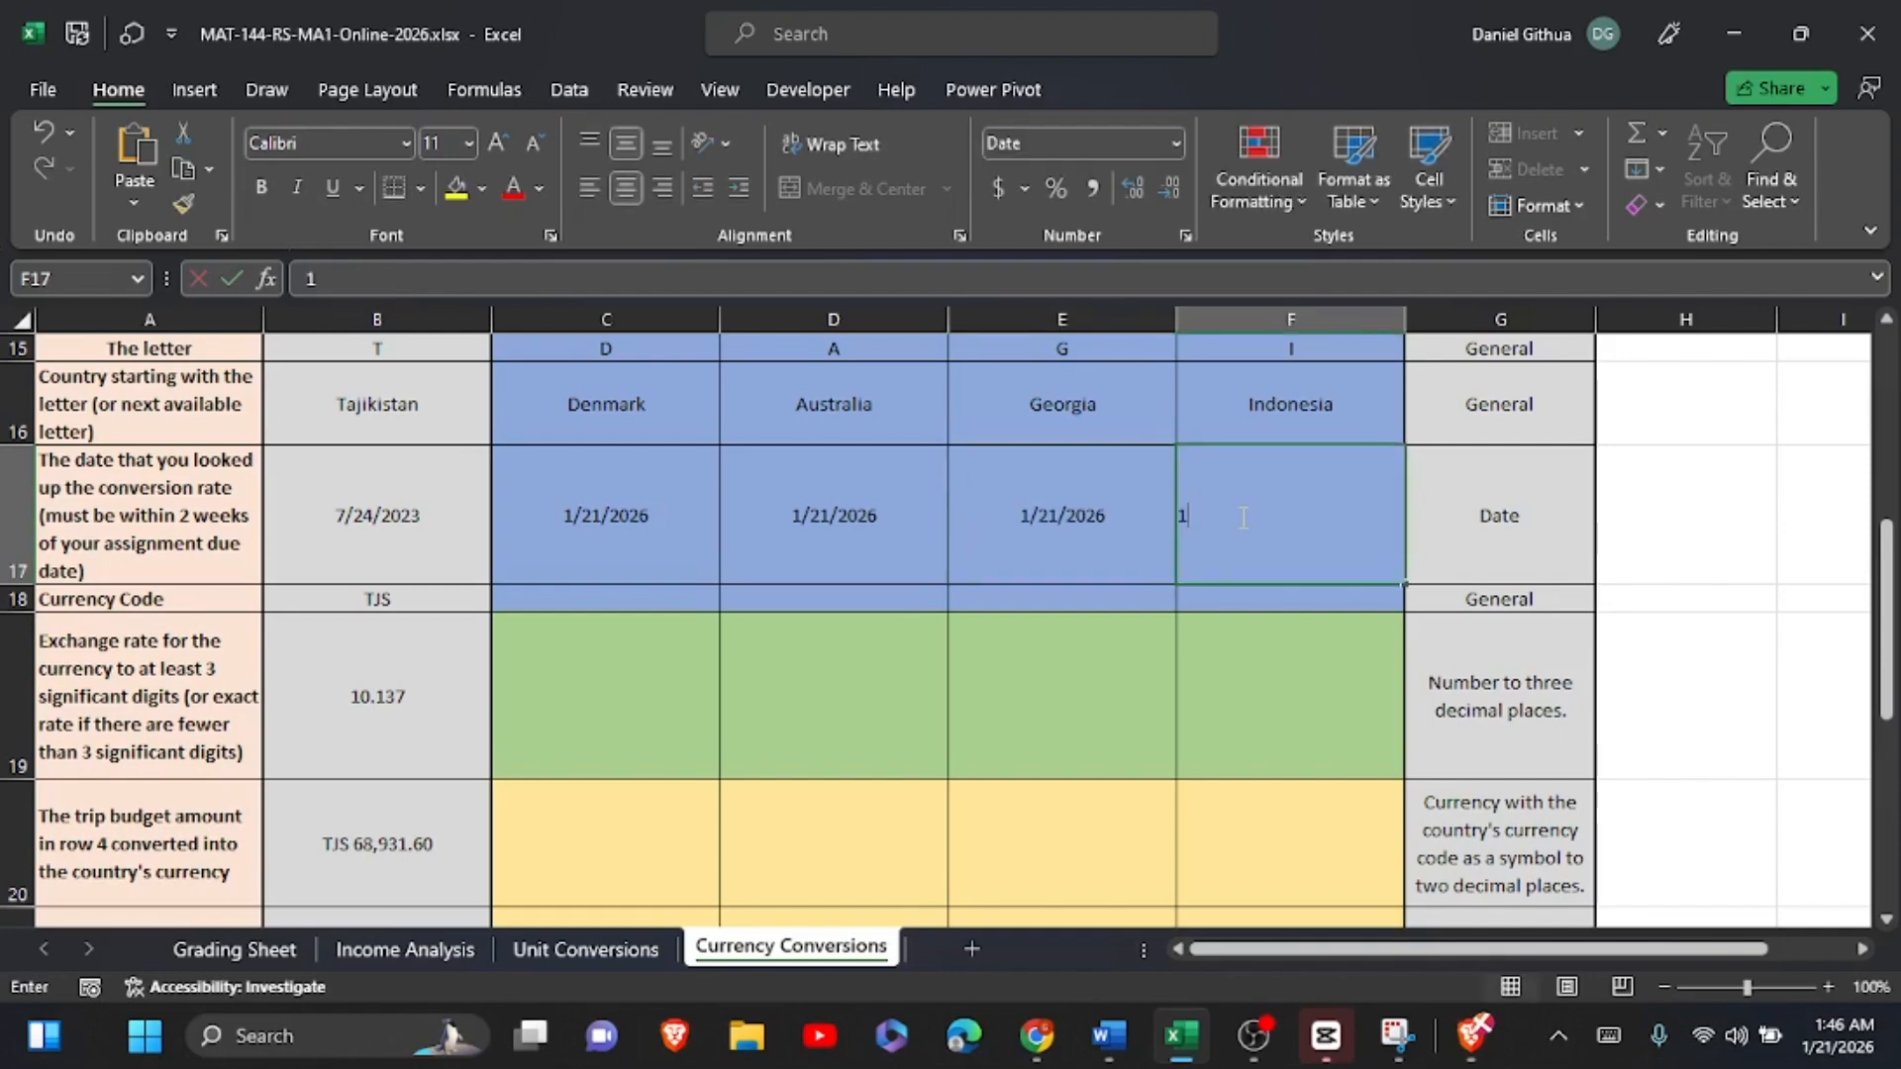
type("/21")
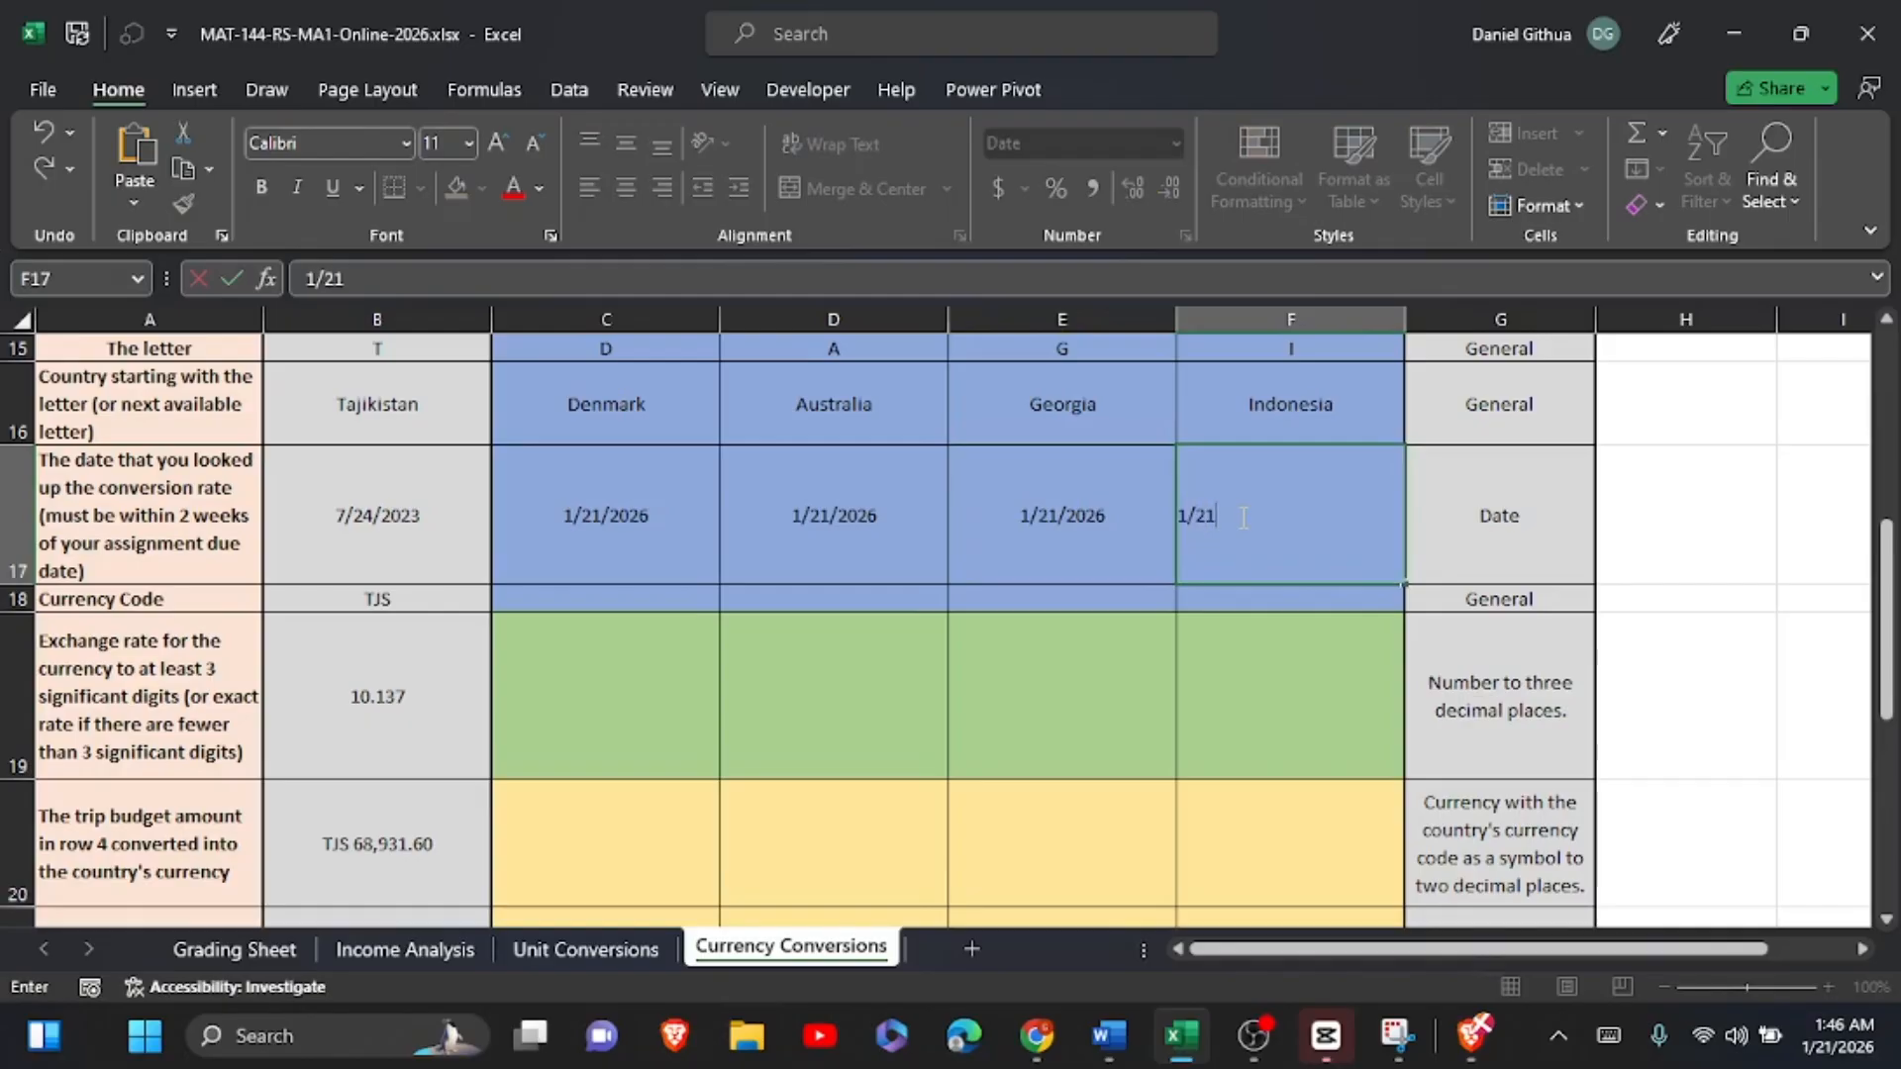
type("/2026")
Step: Look up Denmark's currency code in the country list and enter DKK in C18
left_click(664, 606)
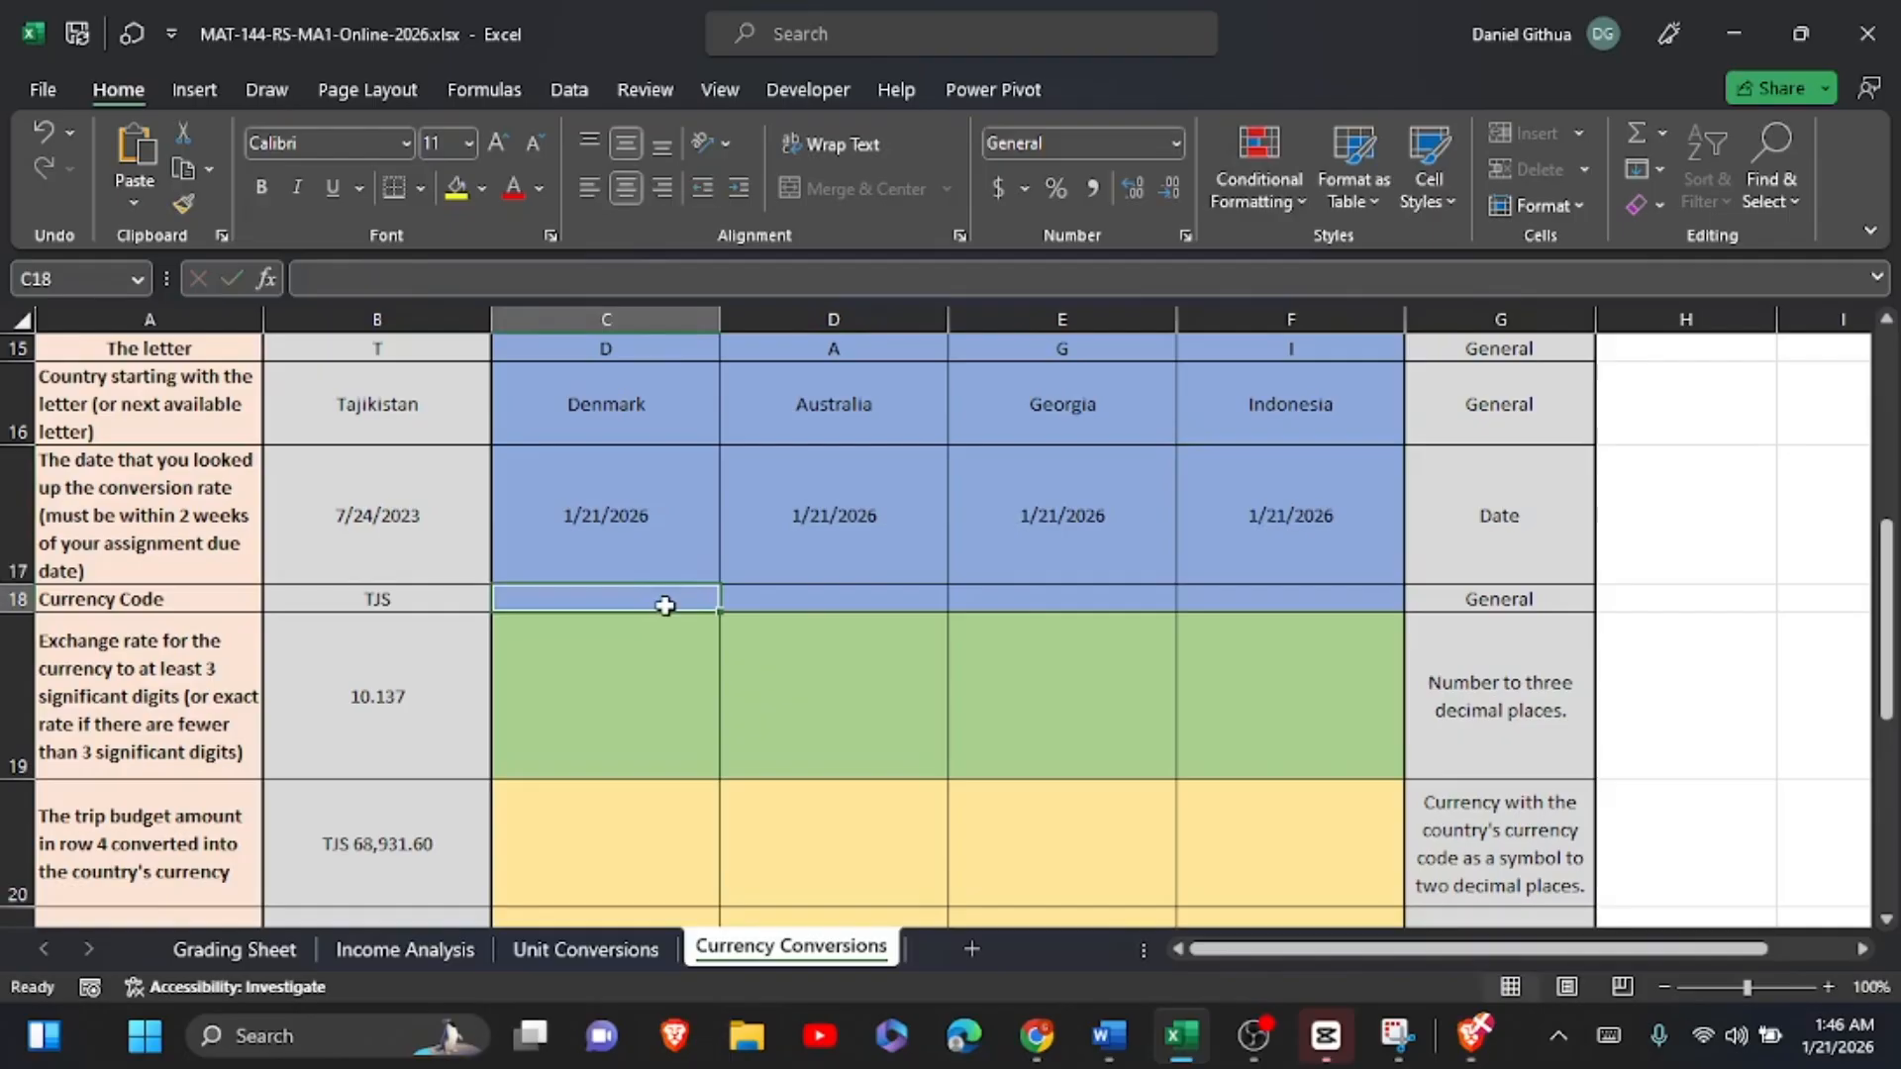
scroll(664, 606, "down", 5)
scroll(664, 606, "up", 5)
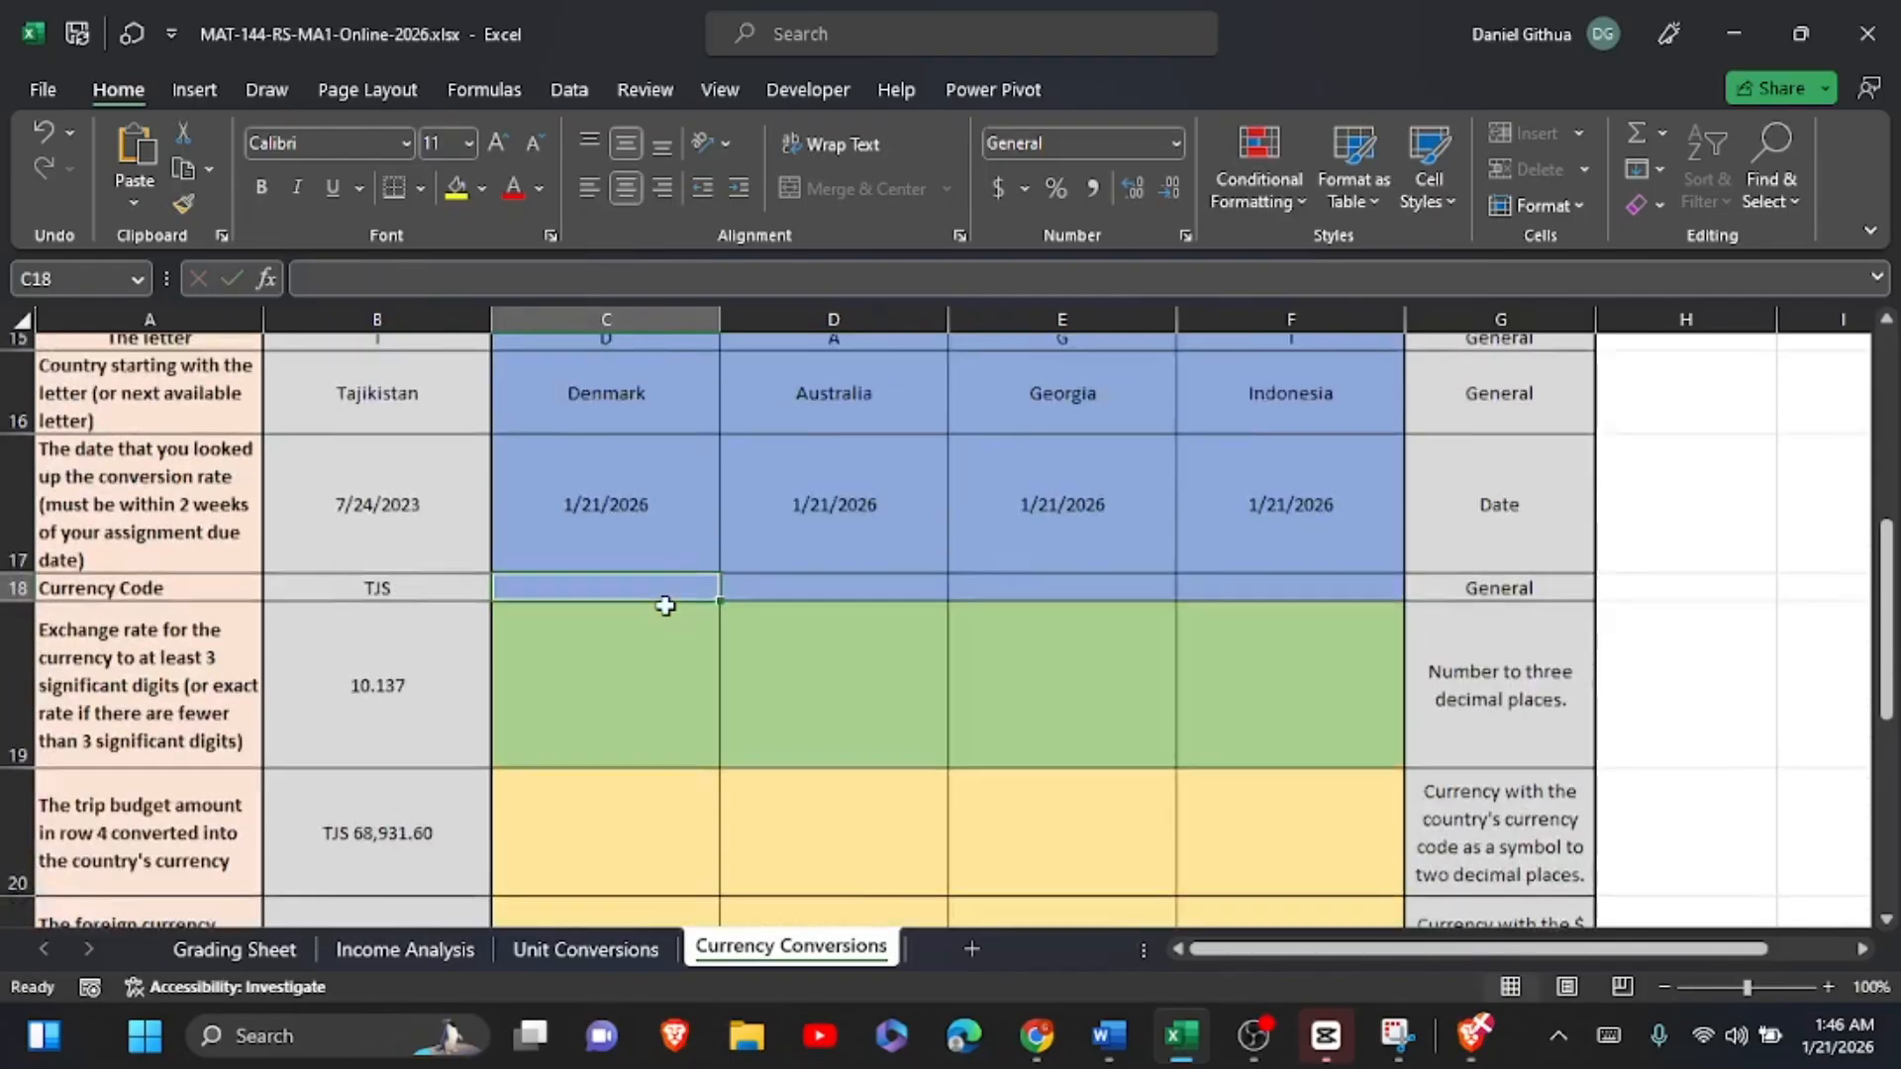
scroll(665, 606, "down", 3)
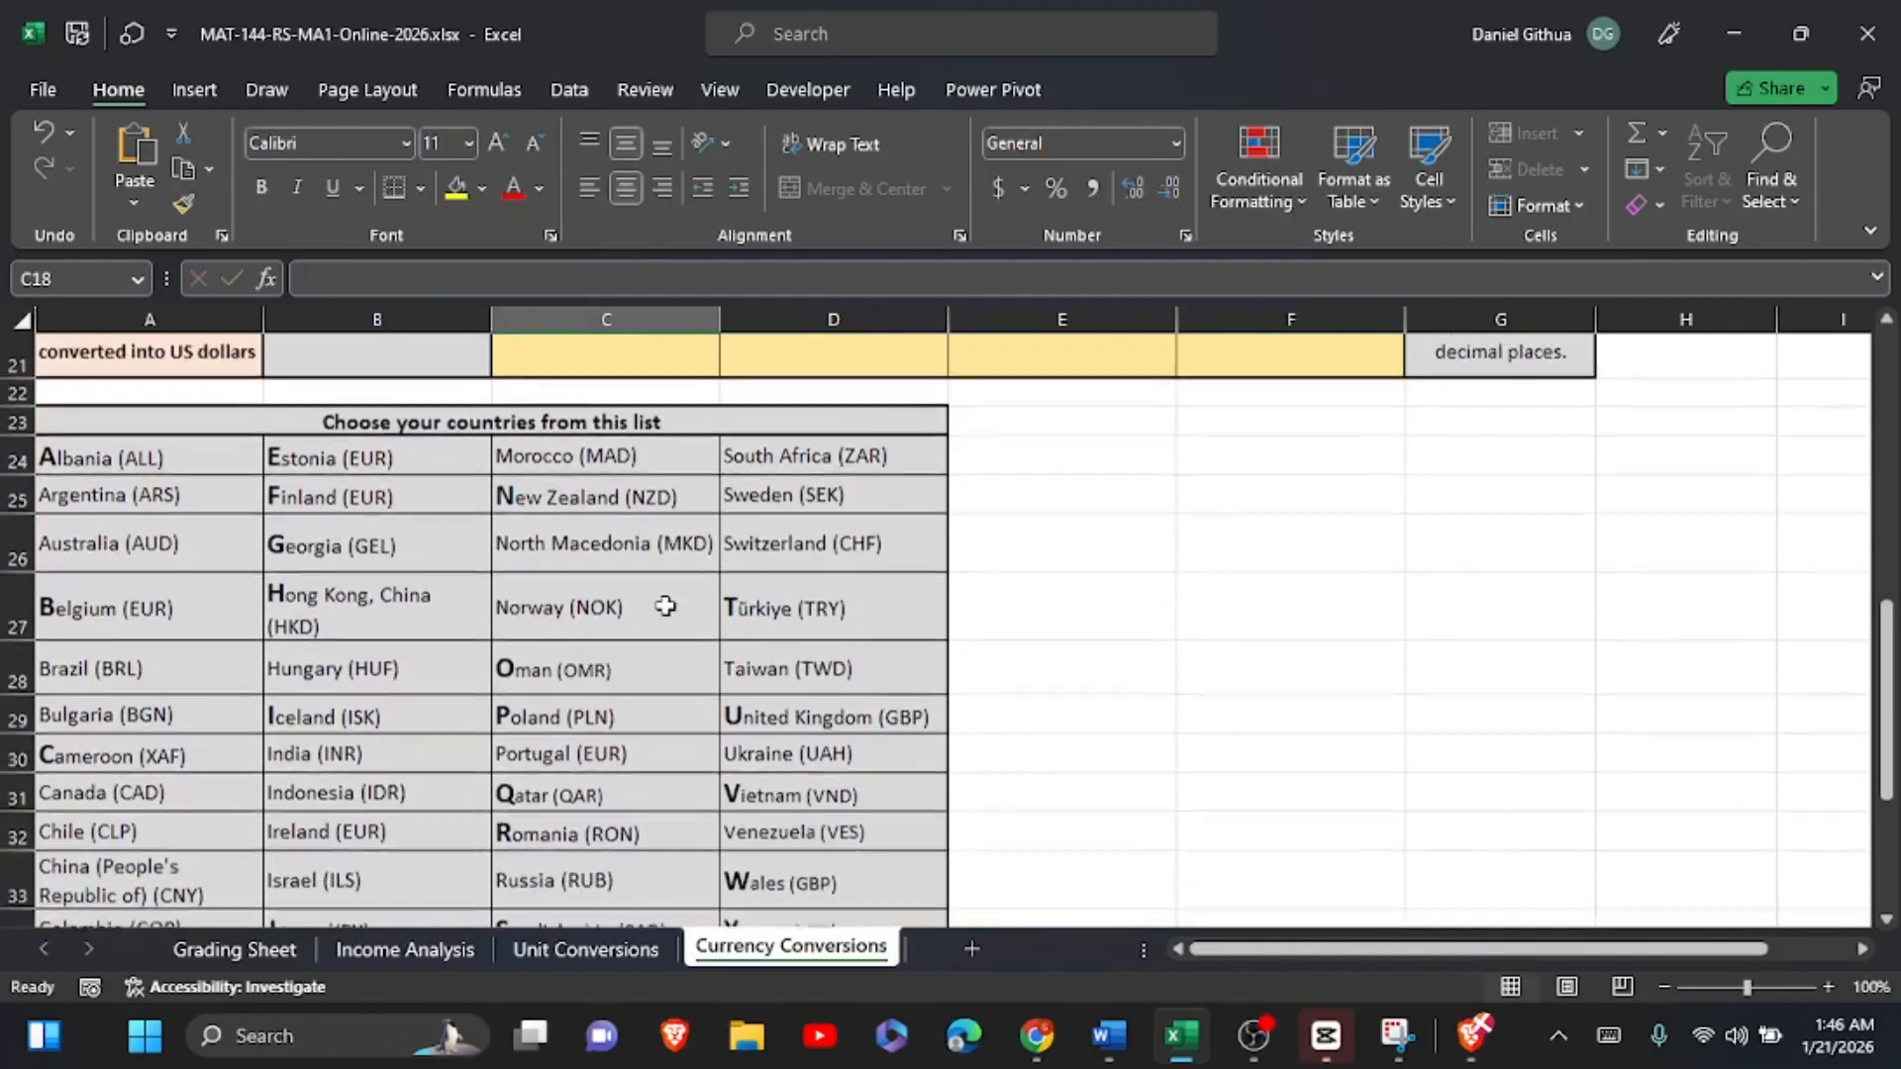
scroll(664, 606, "down", 1)
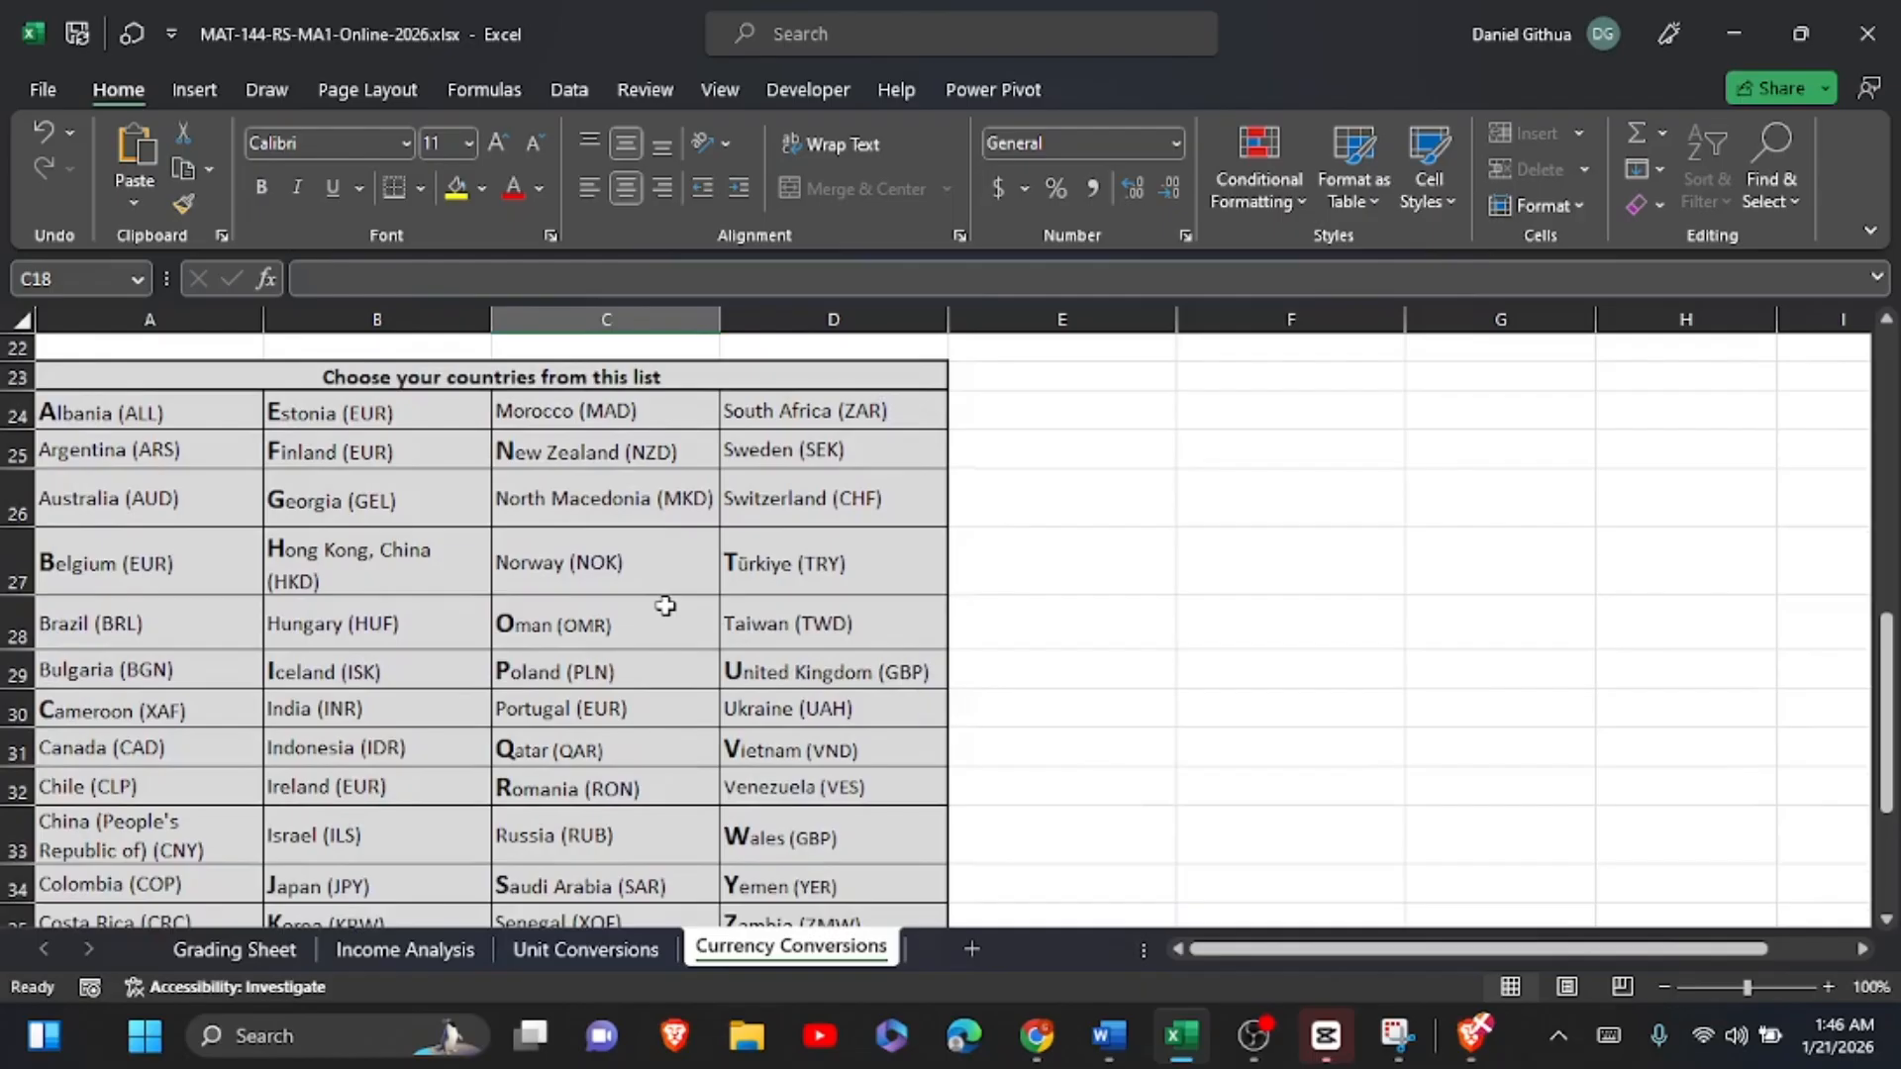
scroll(665, 606, "down", 2)
scroll(665, 606, "up", 3)
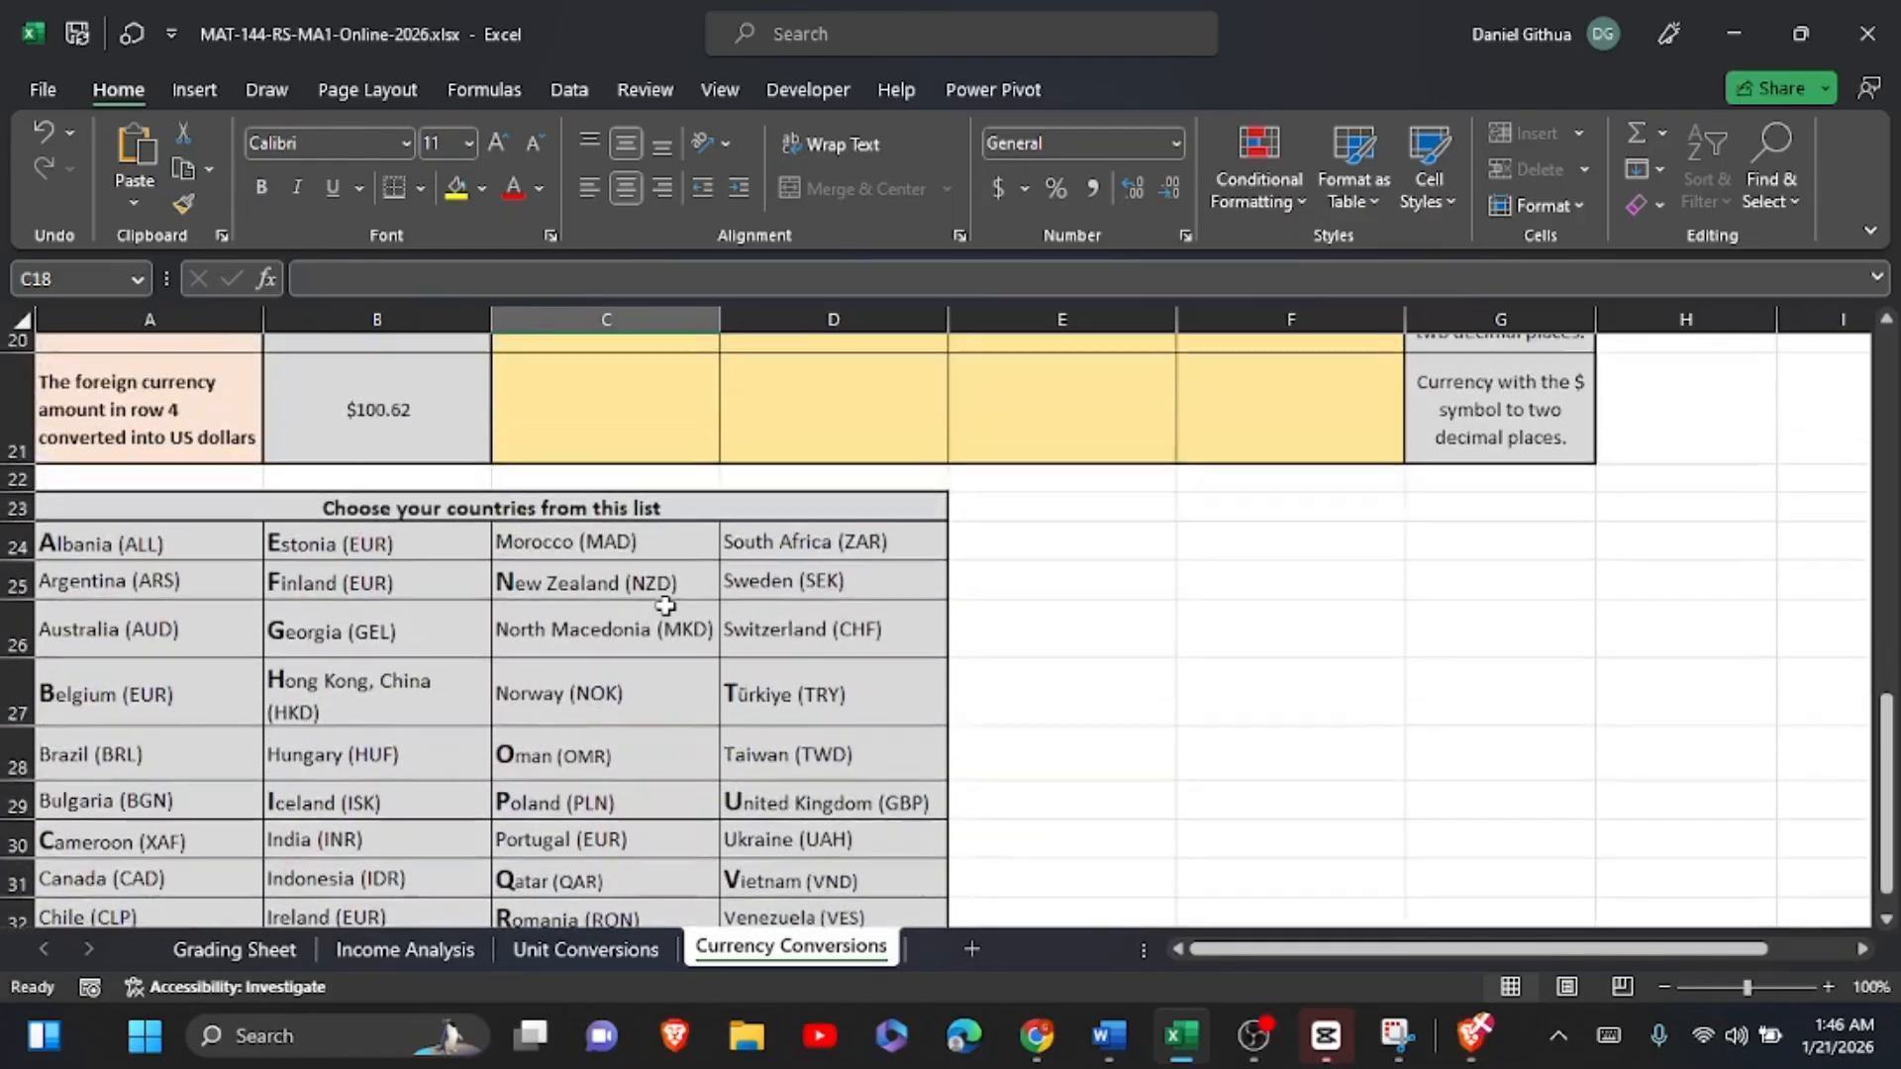
scroll(664, 606, "up", 2)
type("DKK")
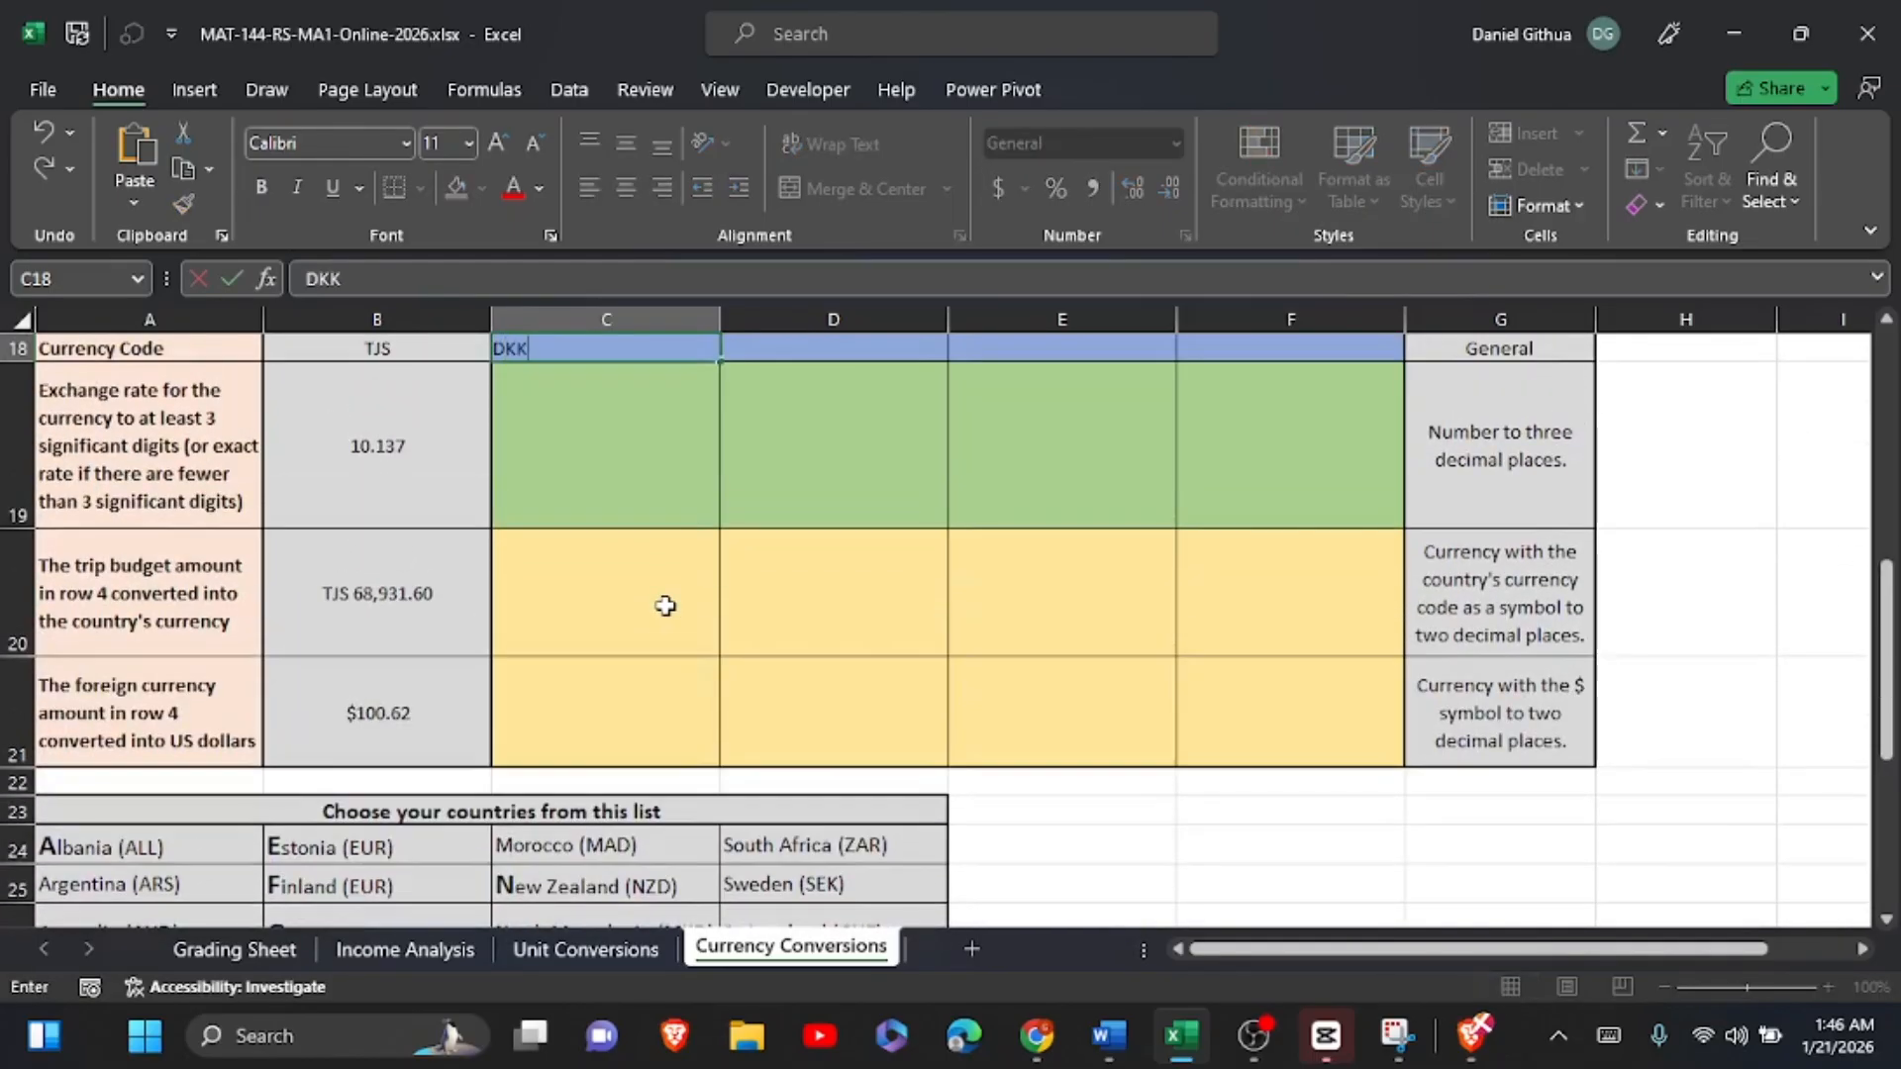
Step: Find Australia's currency code in the country list and enter AUD in D18
scroll(665, 606, "down", 3)
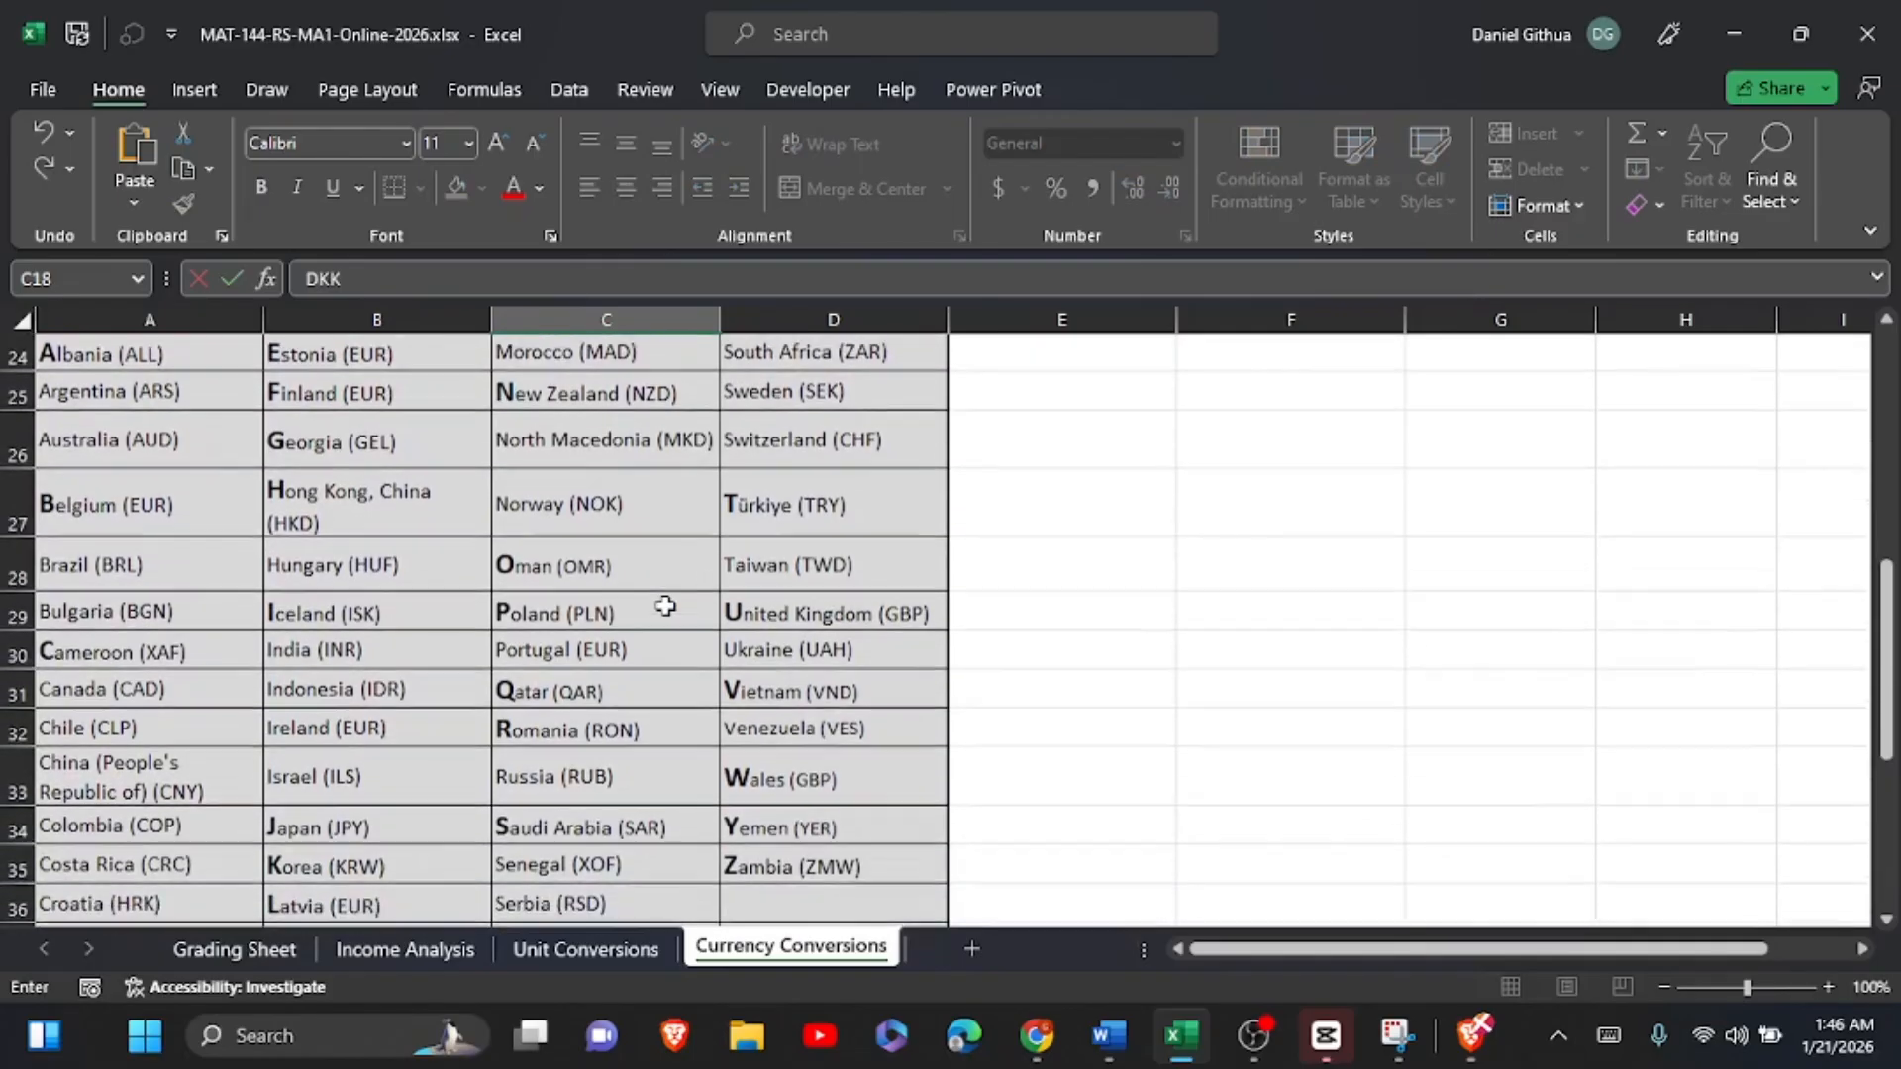
scroll(665, 606, "up", 3)
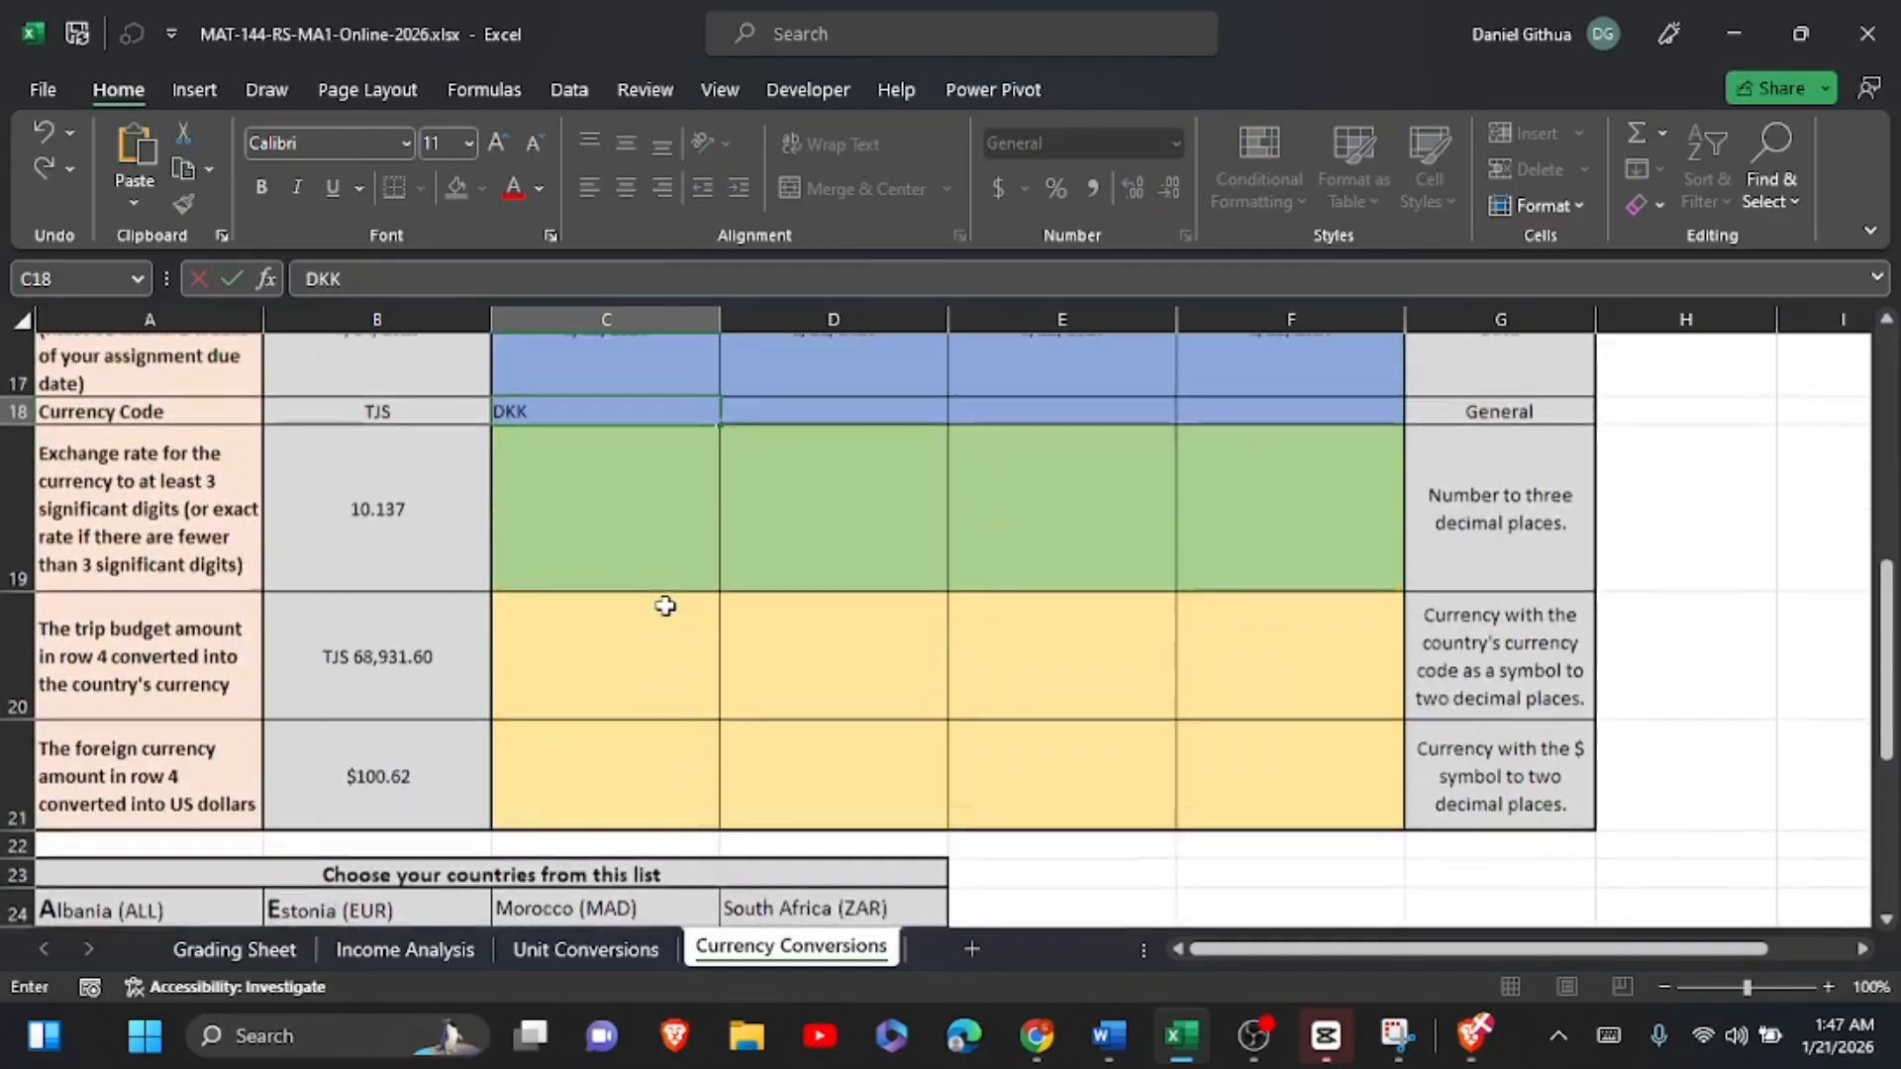
scroll(938, 517, "up", 1)
left_click(860, 482)
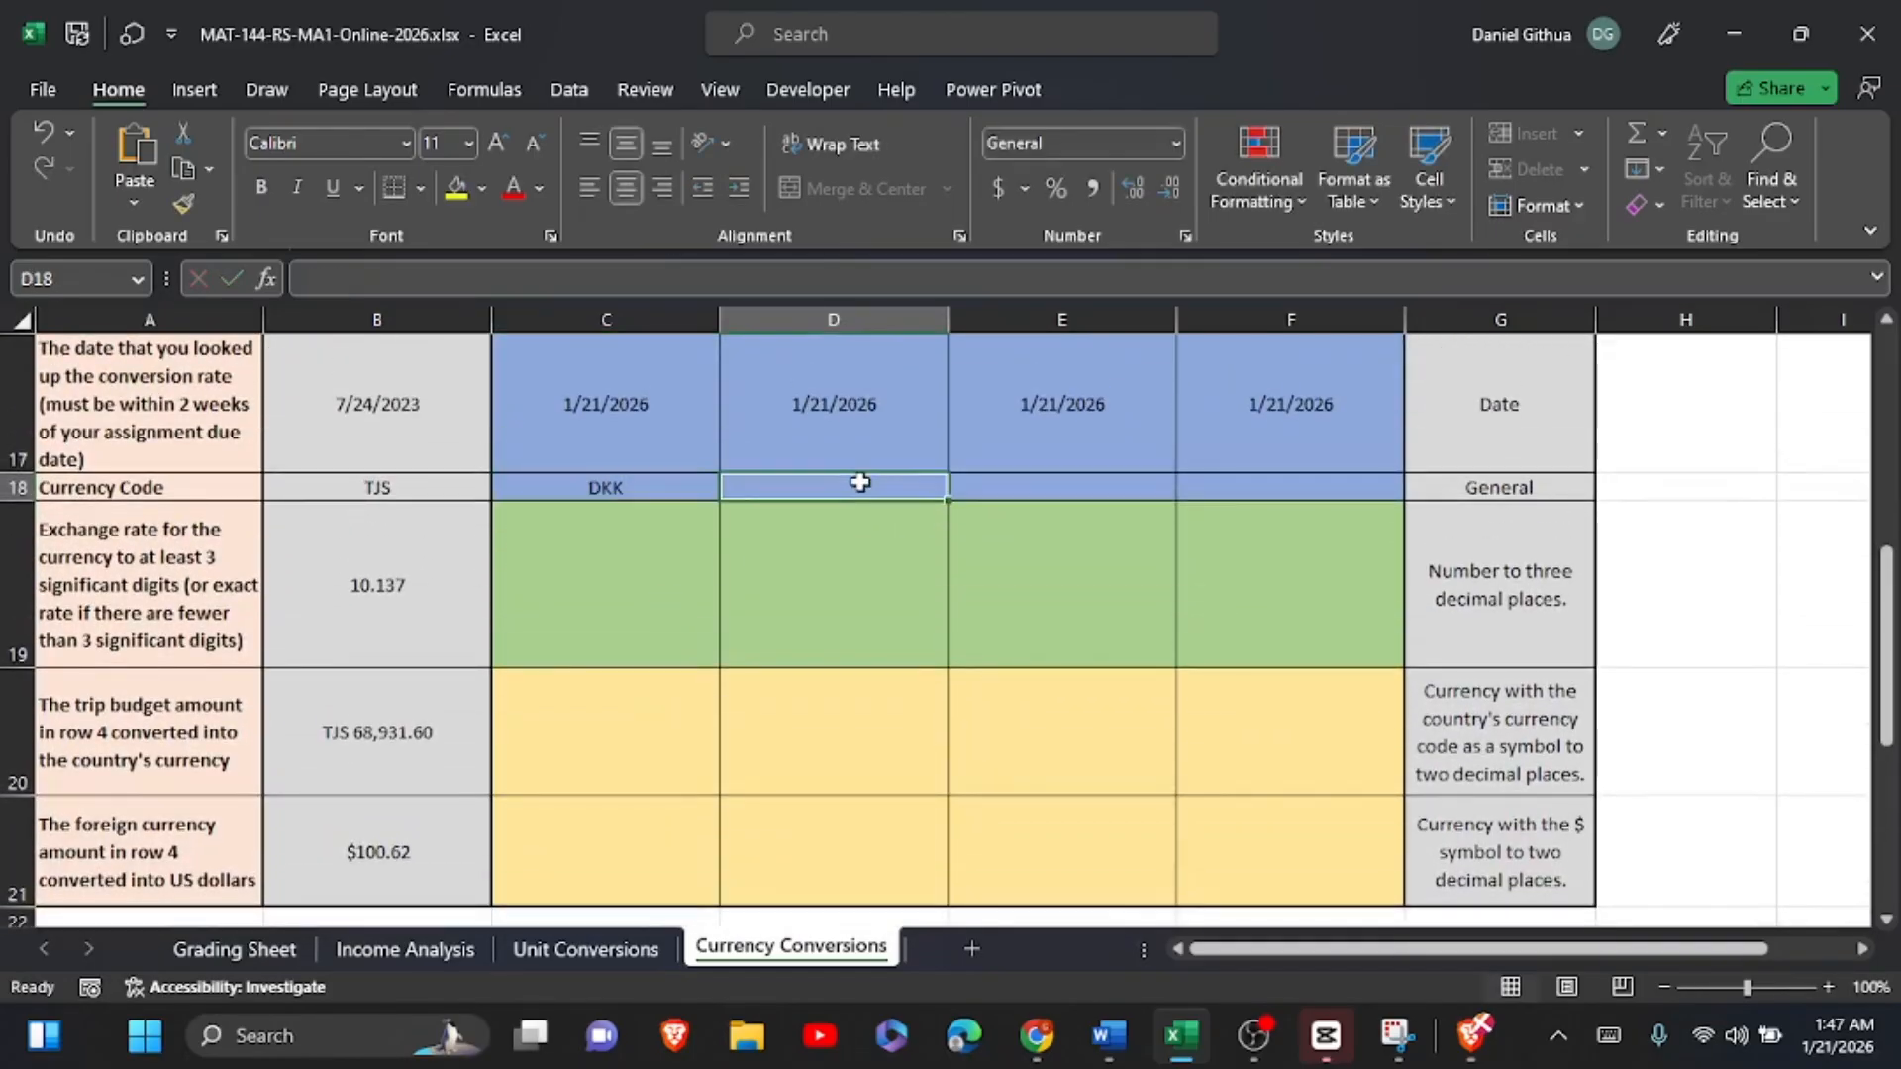
scroll(860, 483, "up", 1)
scroll(859, 482, "down", 2)
scroll(860, 483, "down", 1)
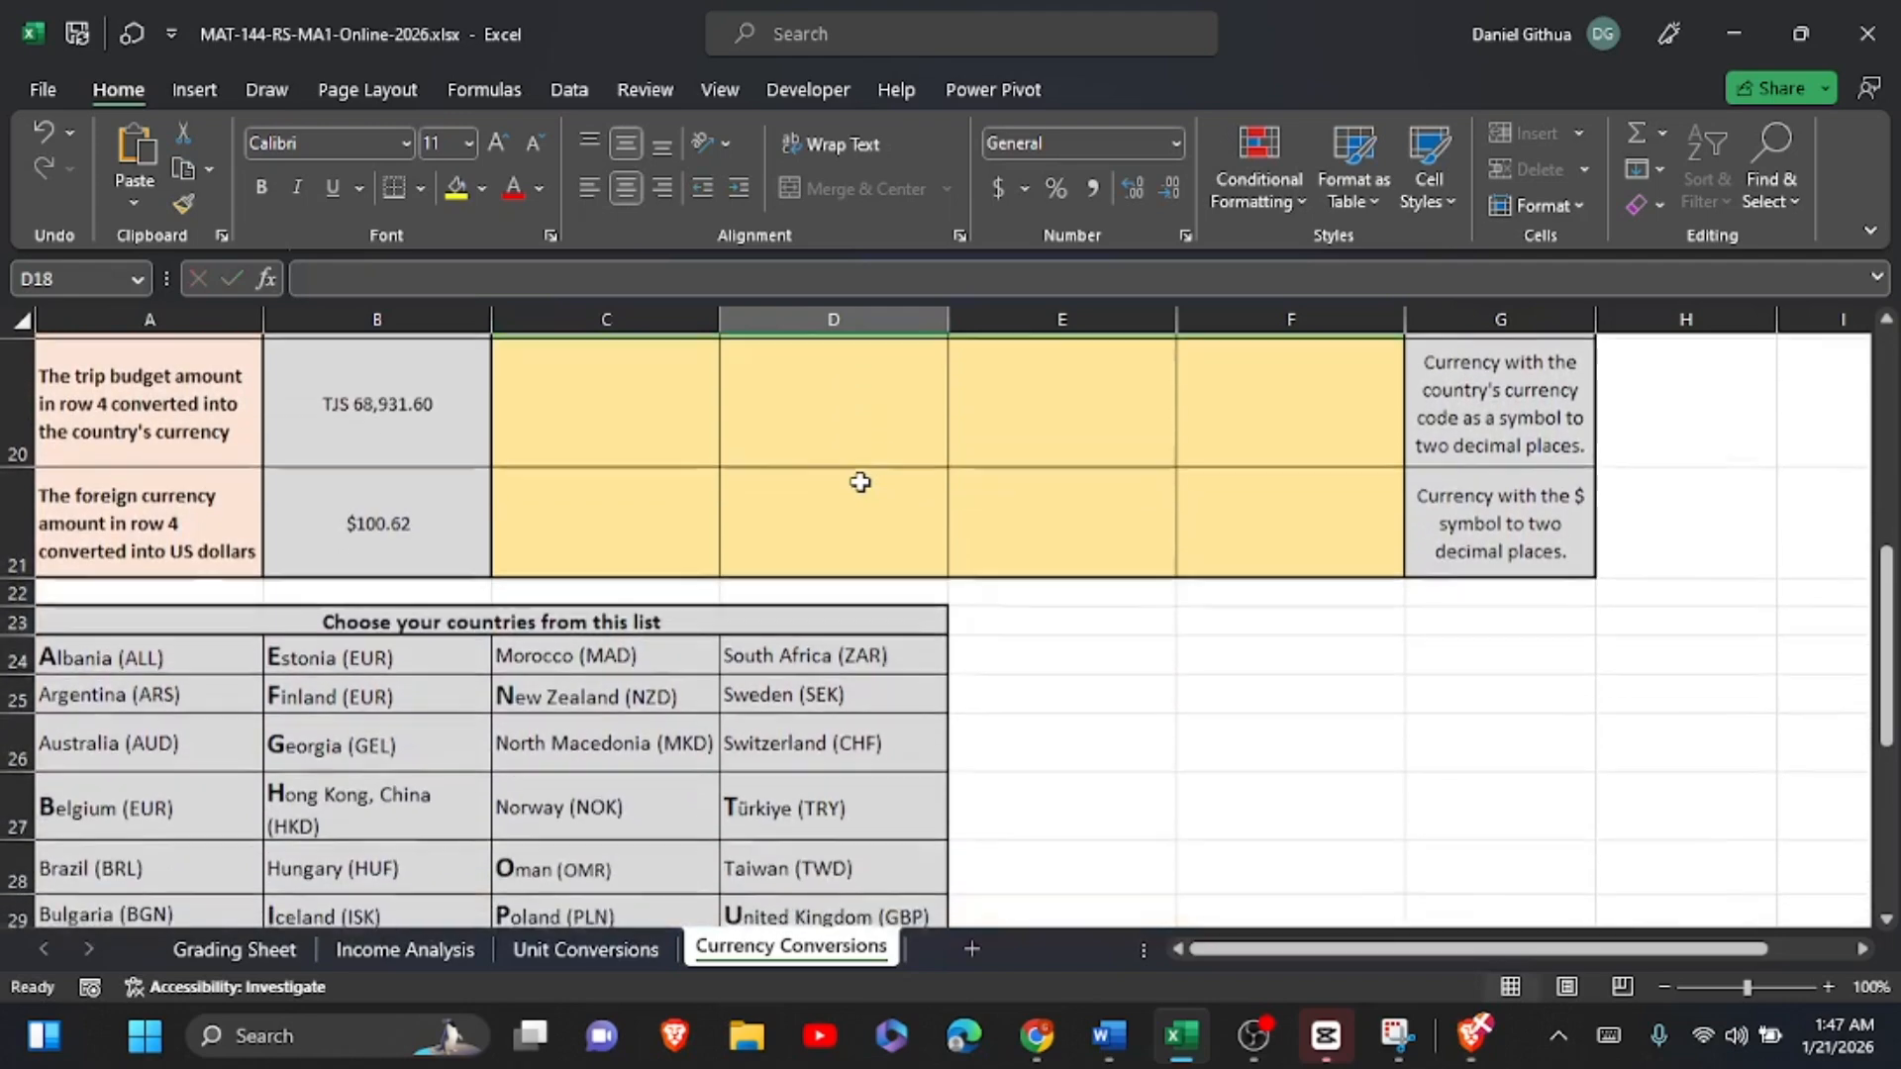
type("AU")
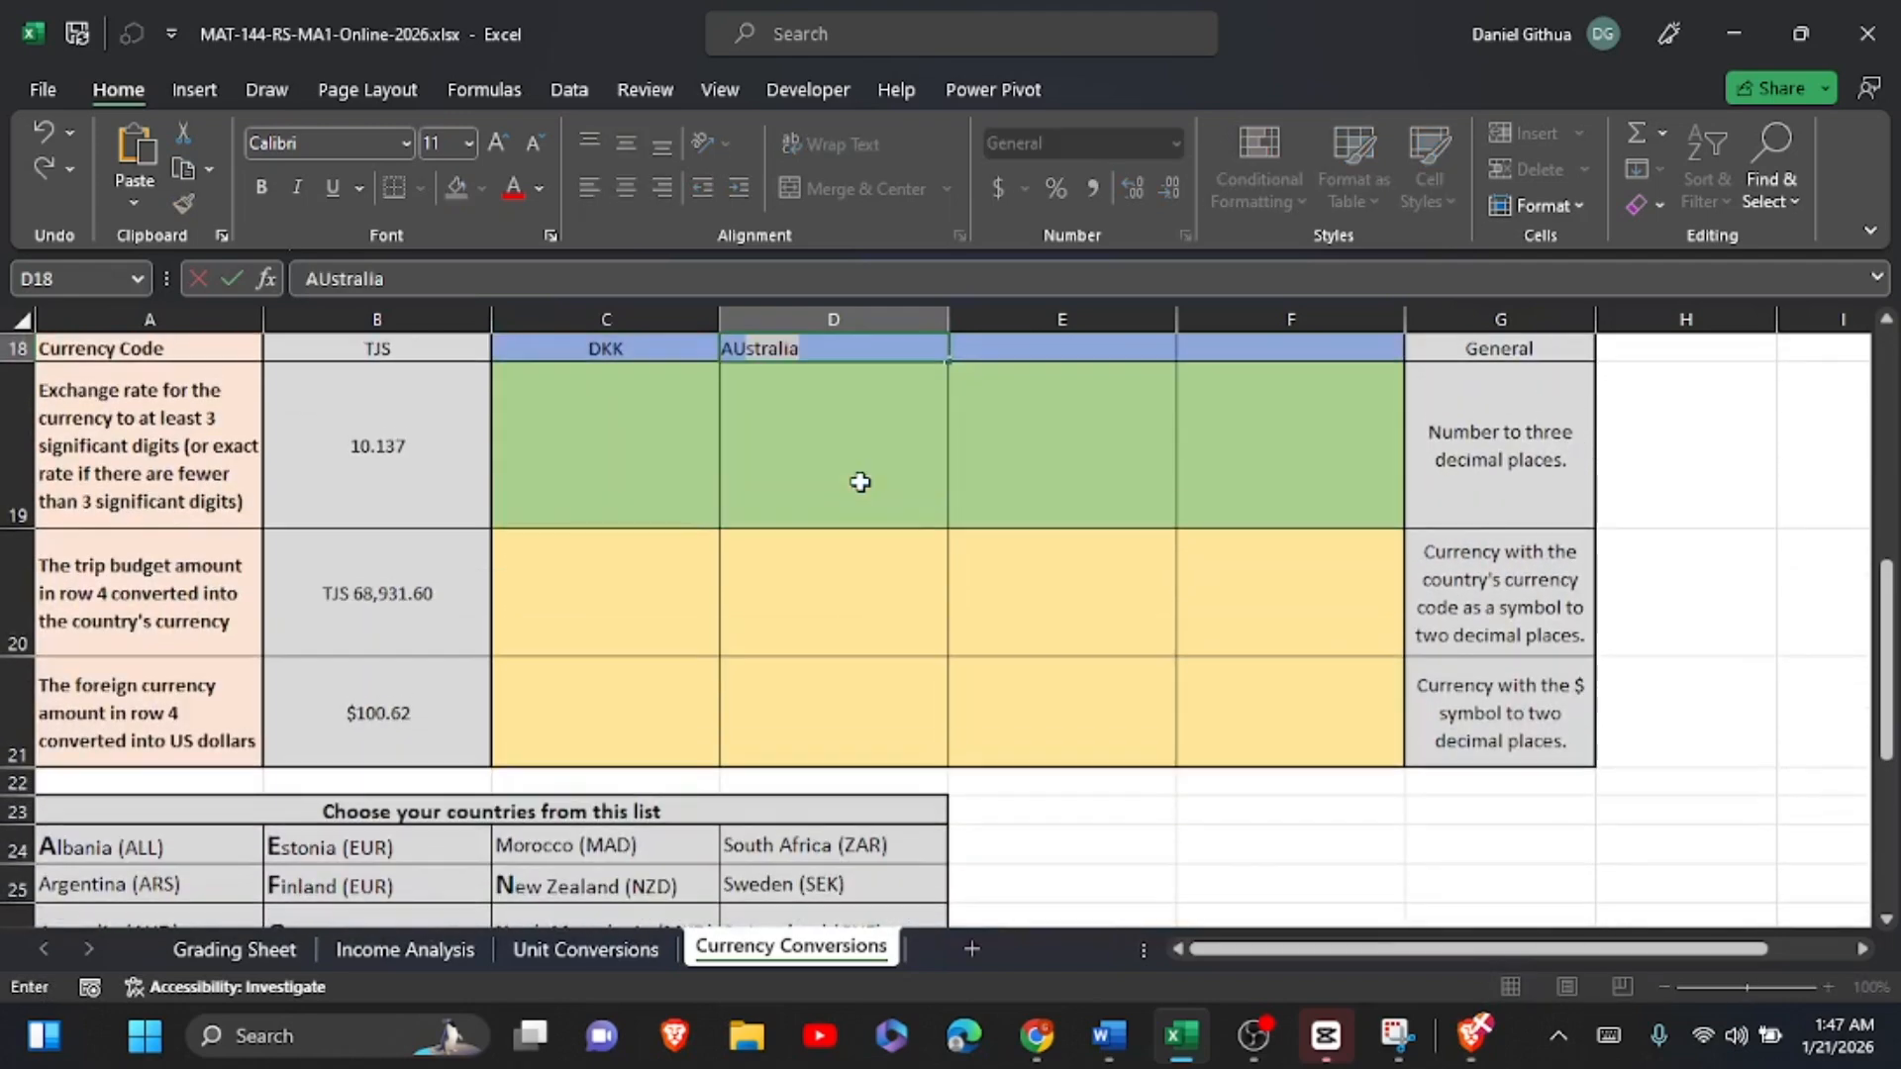
type("D")
scroll(859, 482, "down", 3)
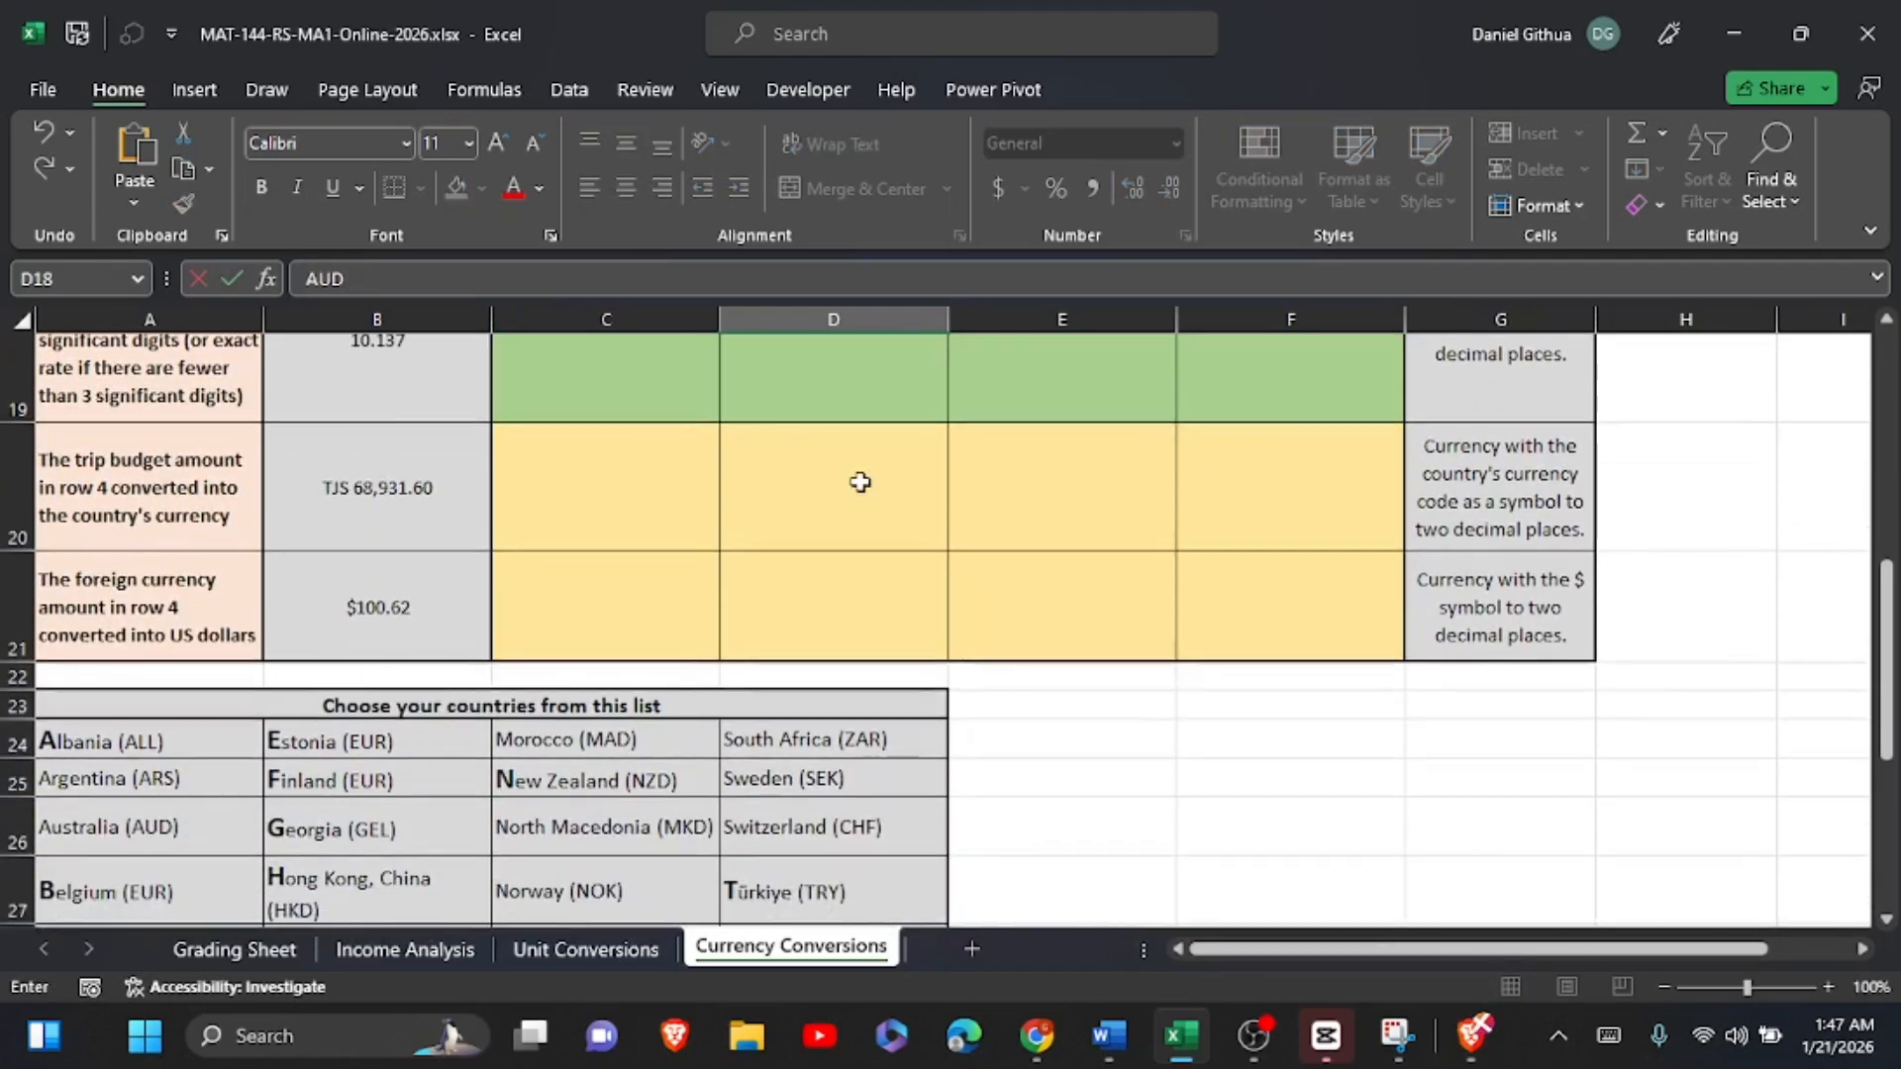
scroll(860, 482, "down", 2)
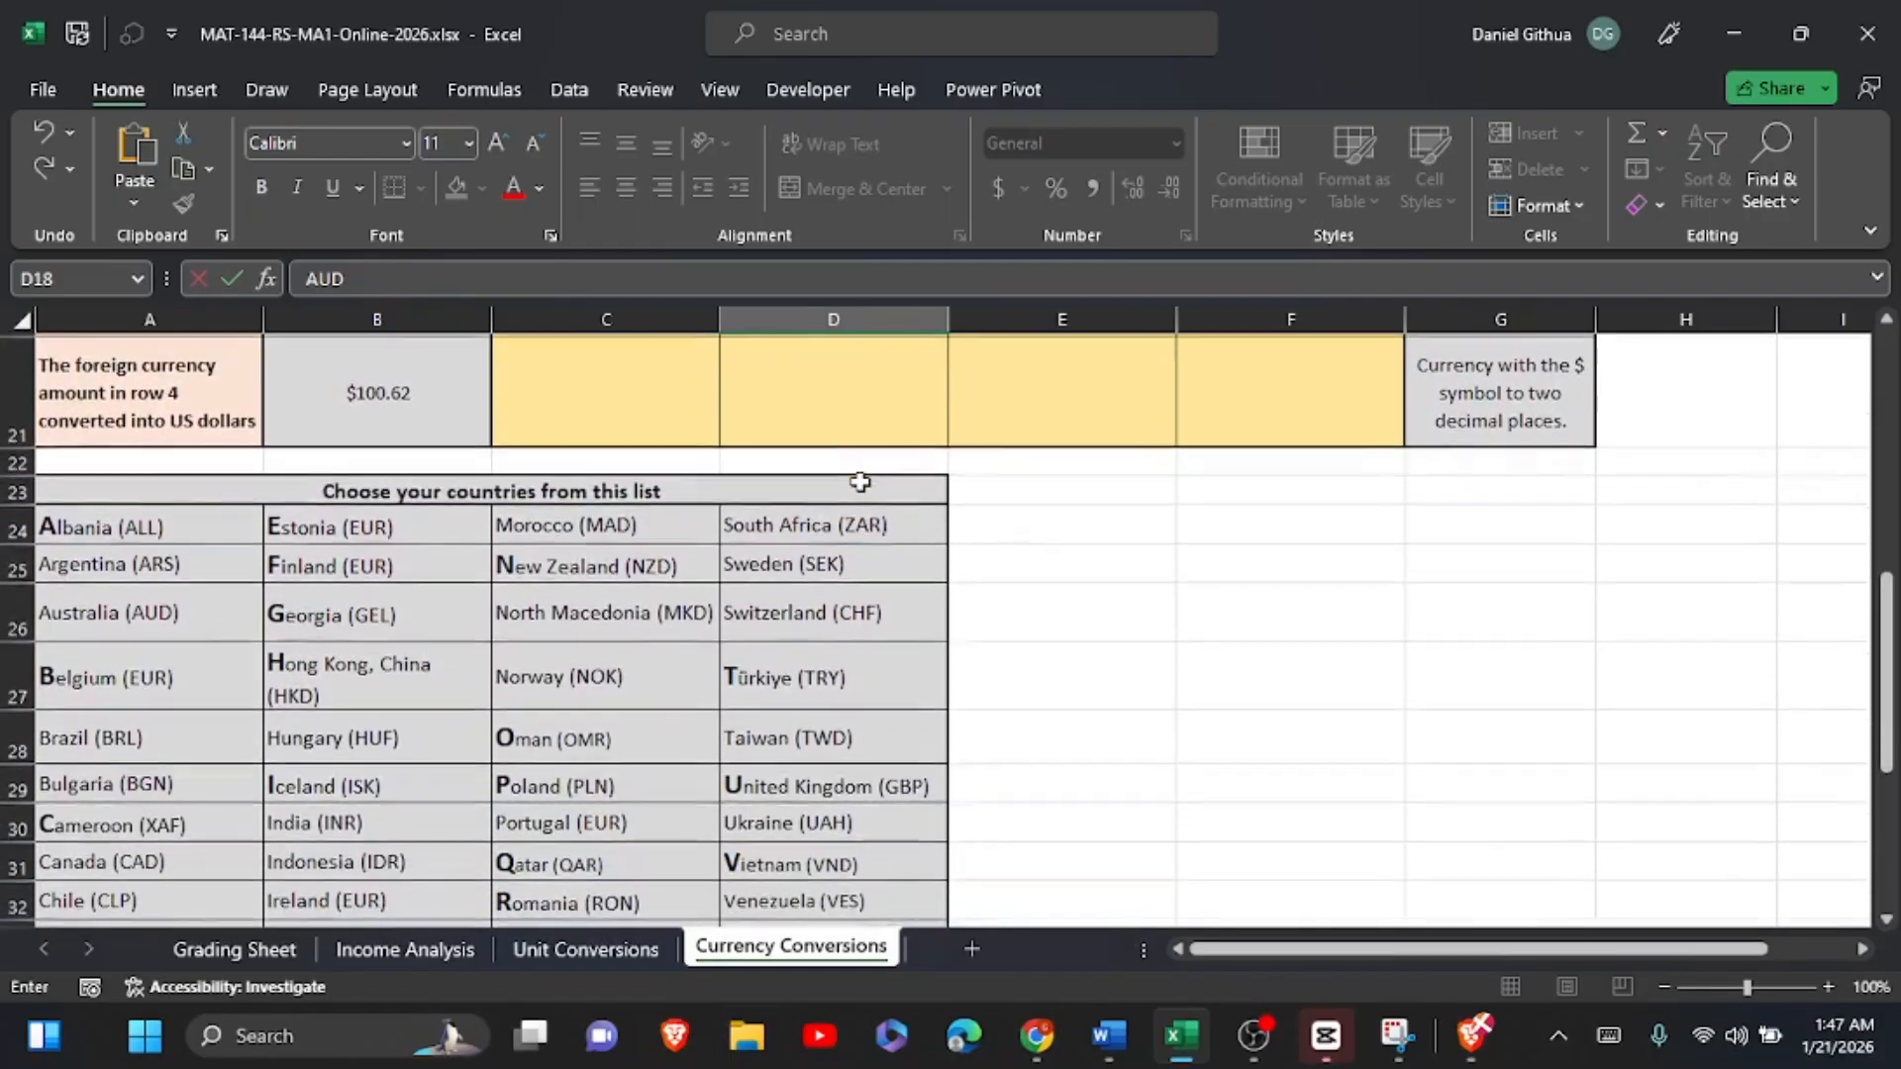
scroll(860, 482, "down", 1)
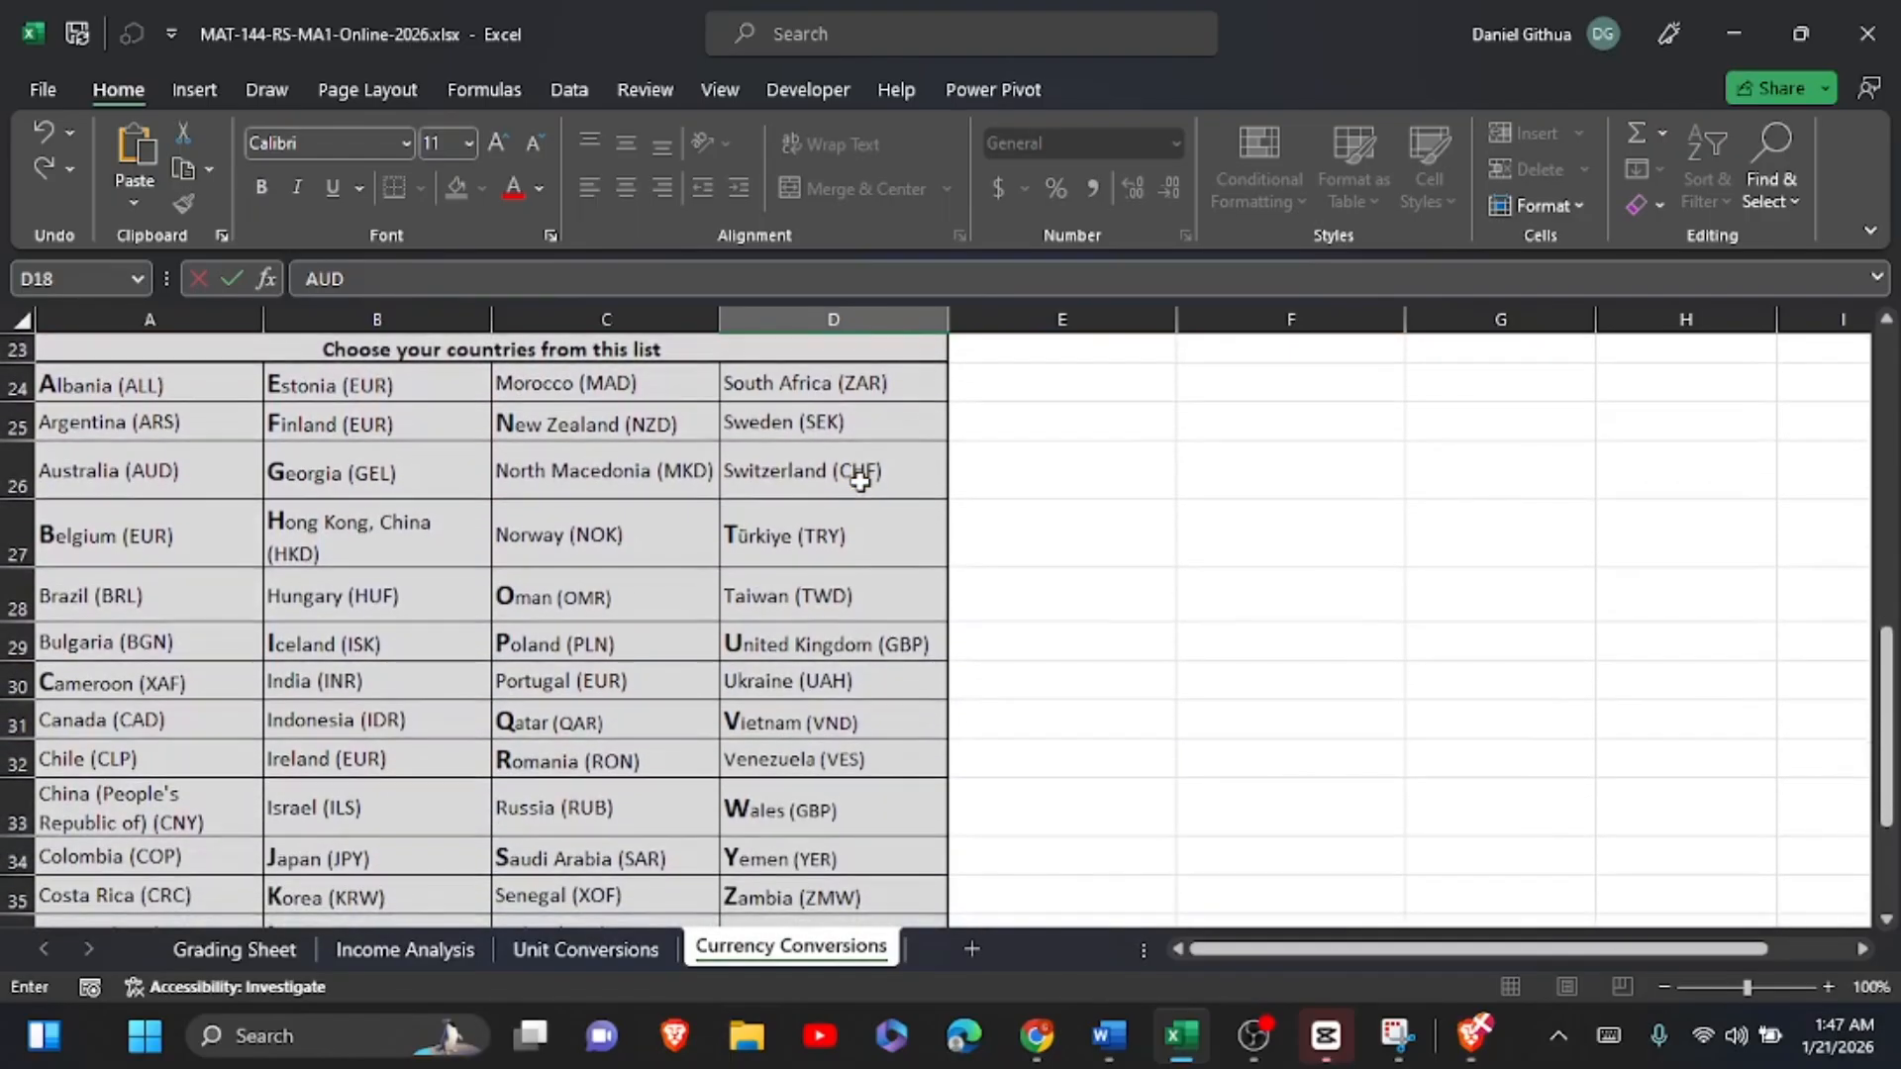
scroll(859, 482, "up", 6)
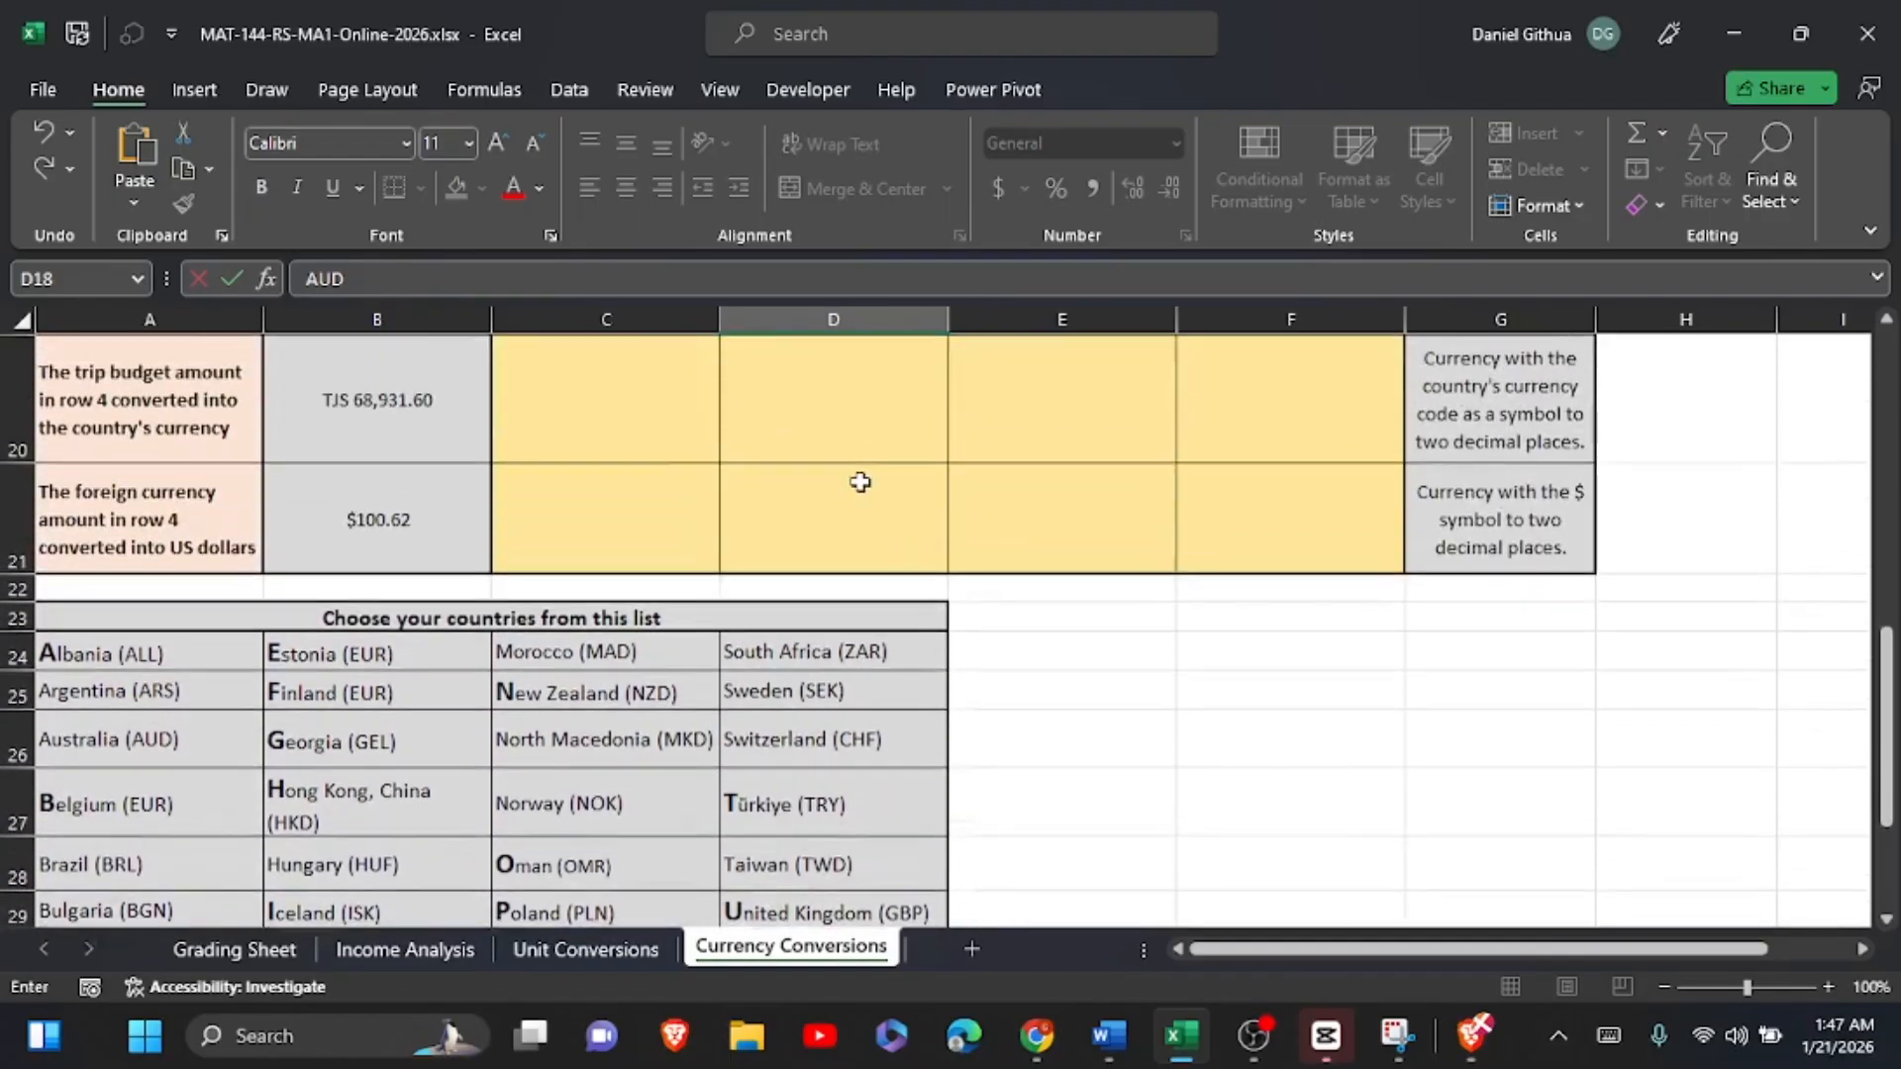
scroll(1115, 365, "down", 1)
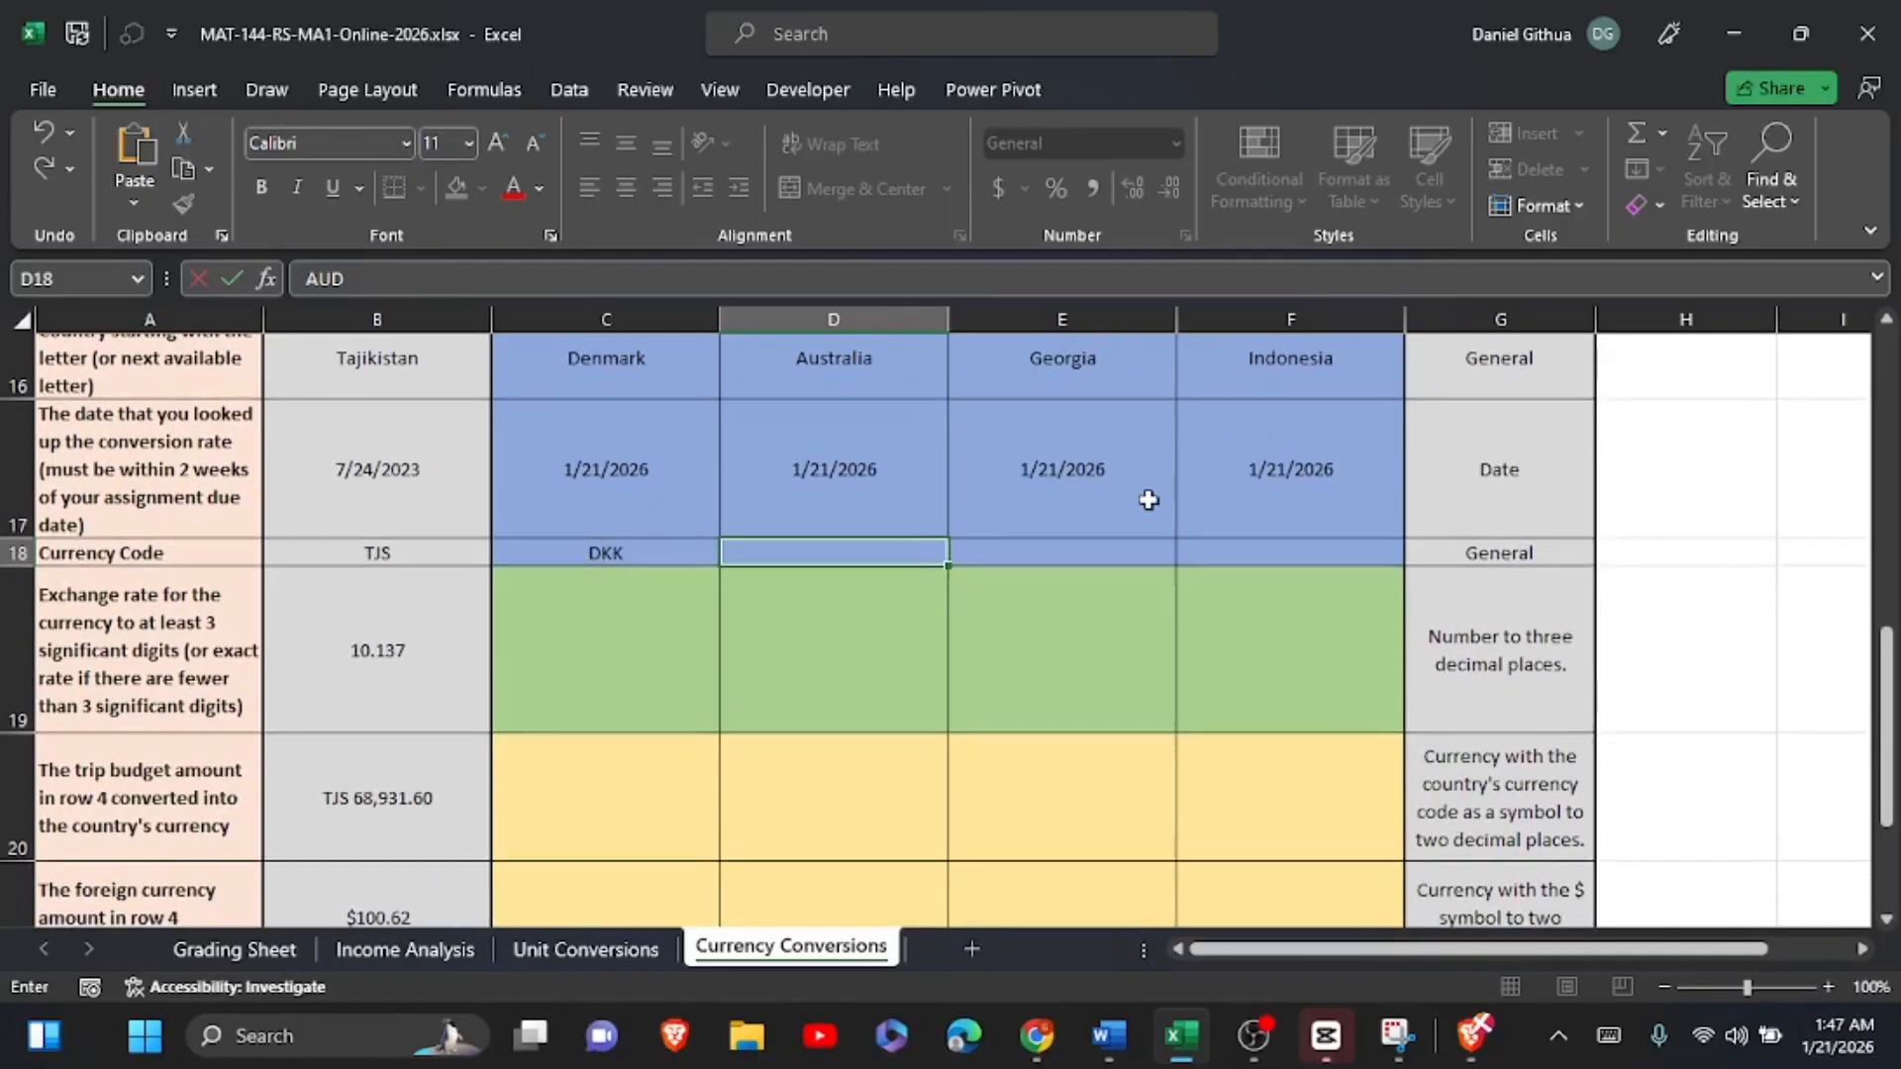
key("Return")
Step: Find Georgia's currency code in the country list and enter GEL in E18
left_click(1090, 579)
scroll(1090, 578, "down", 2)
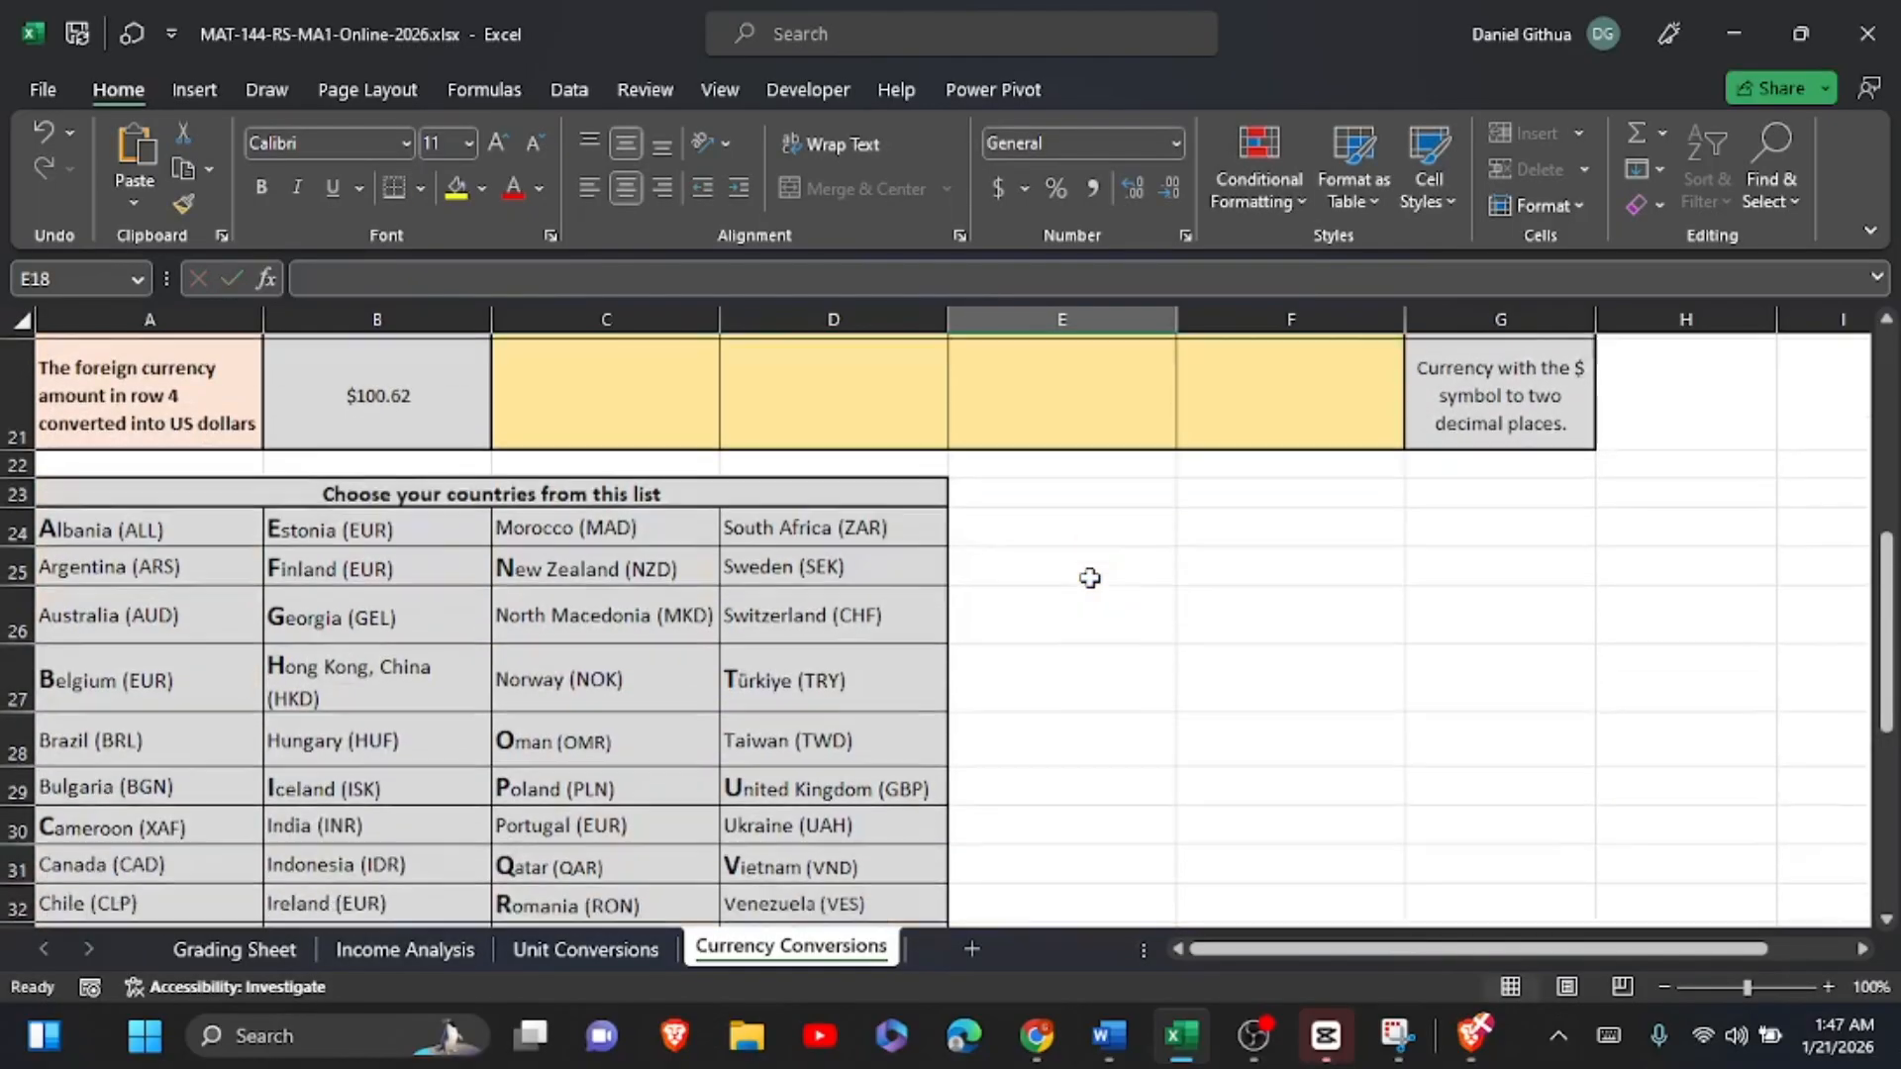
type("GE")
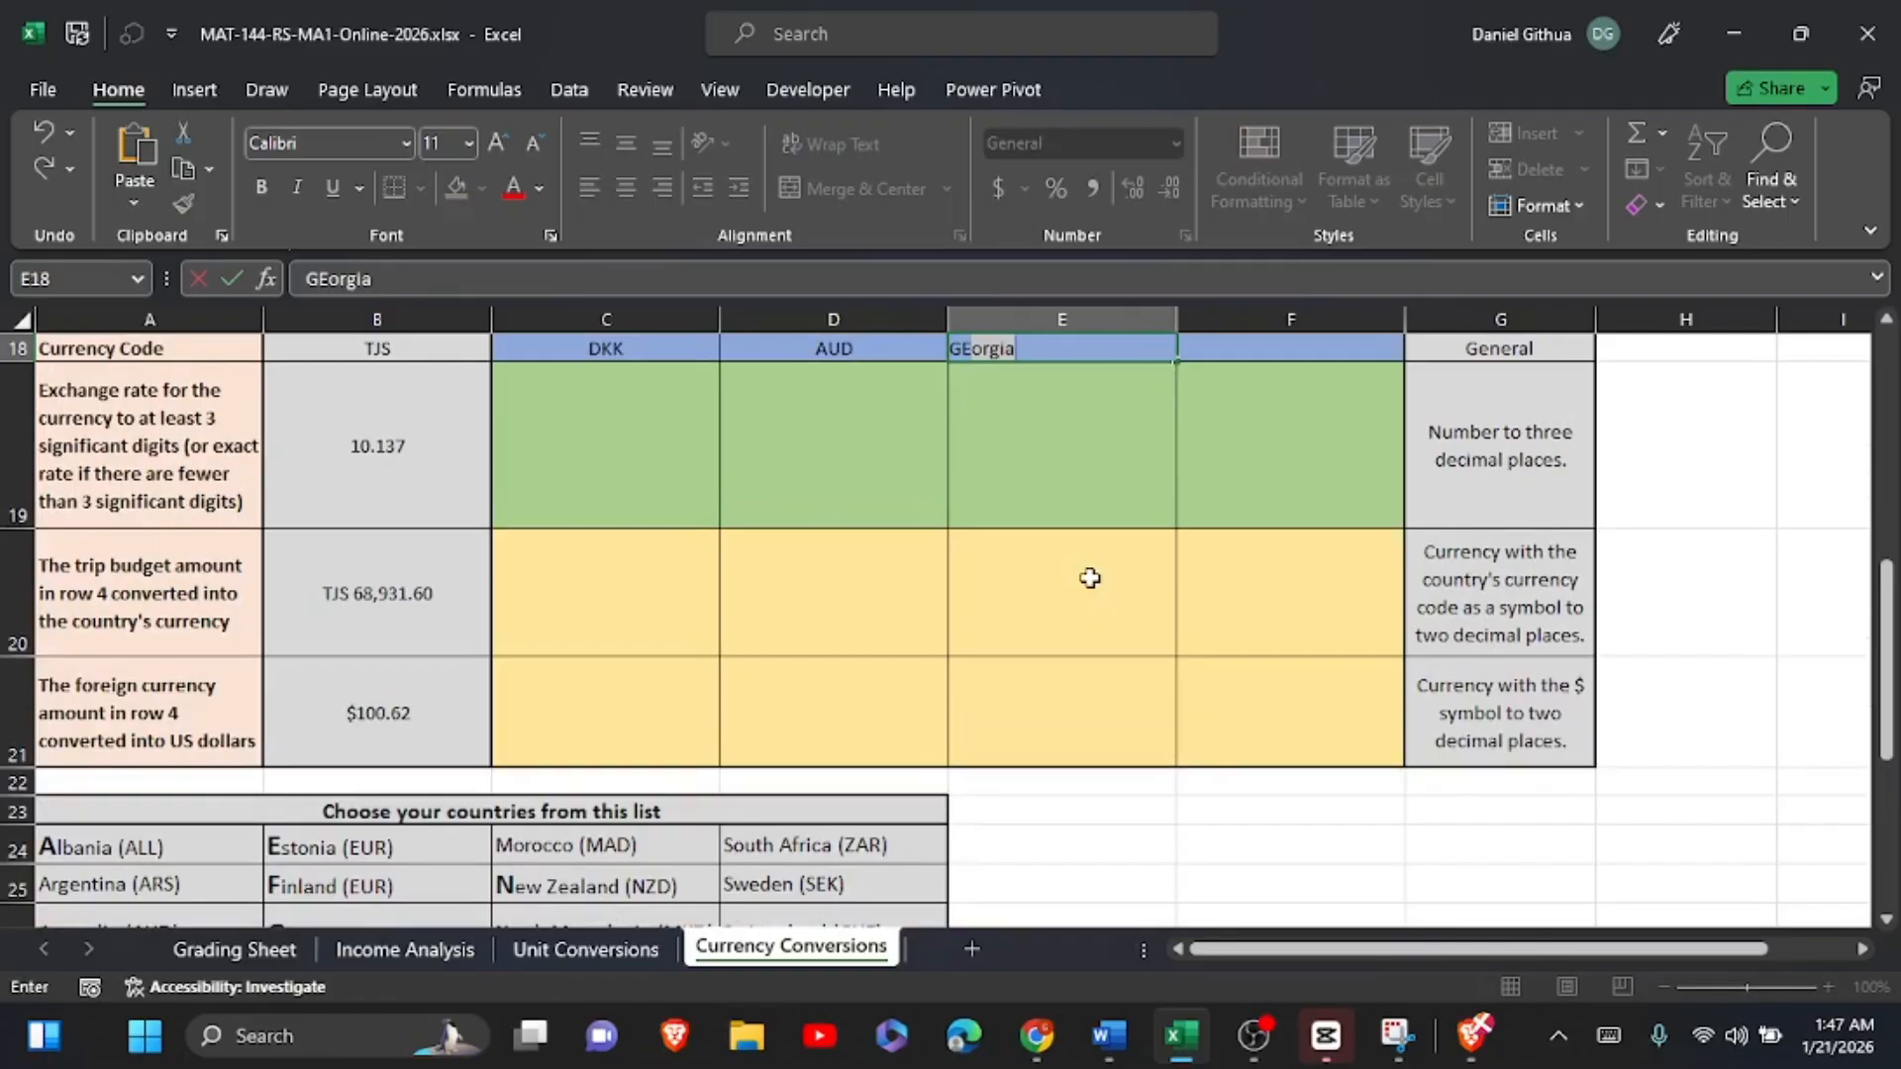
type("L")
Step: Find Indonesia's currency code in the country list and enter IDR in F18
scroll(1404, 627, "up", 2)
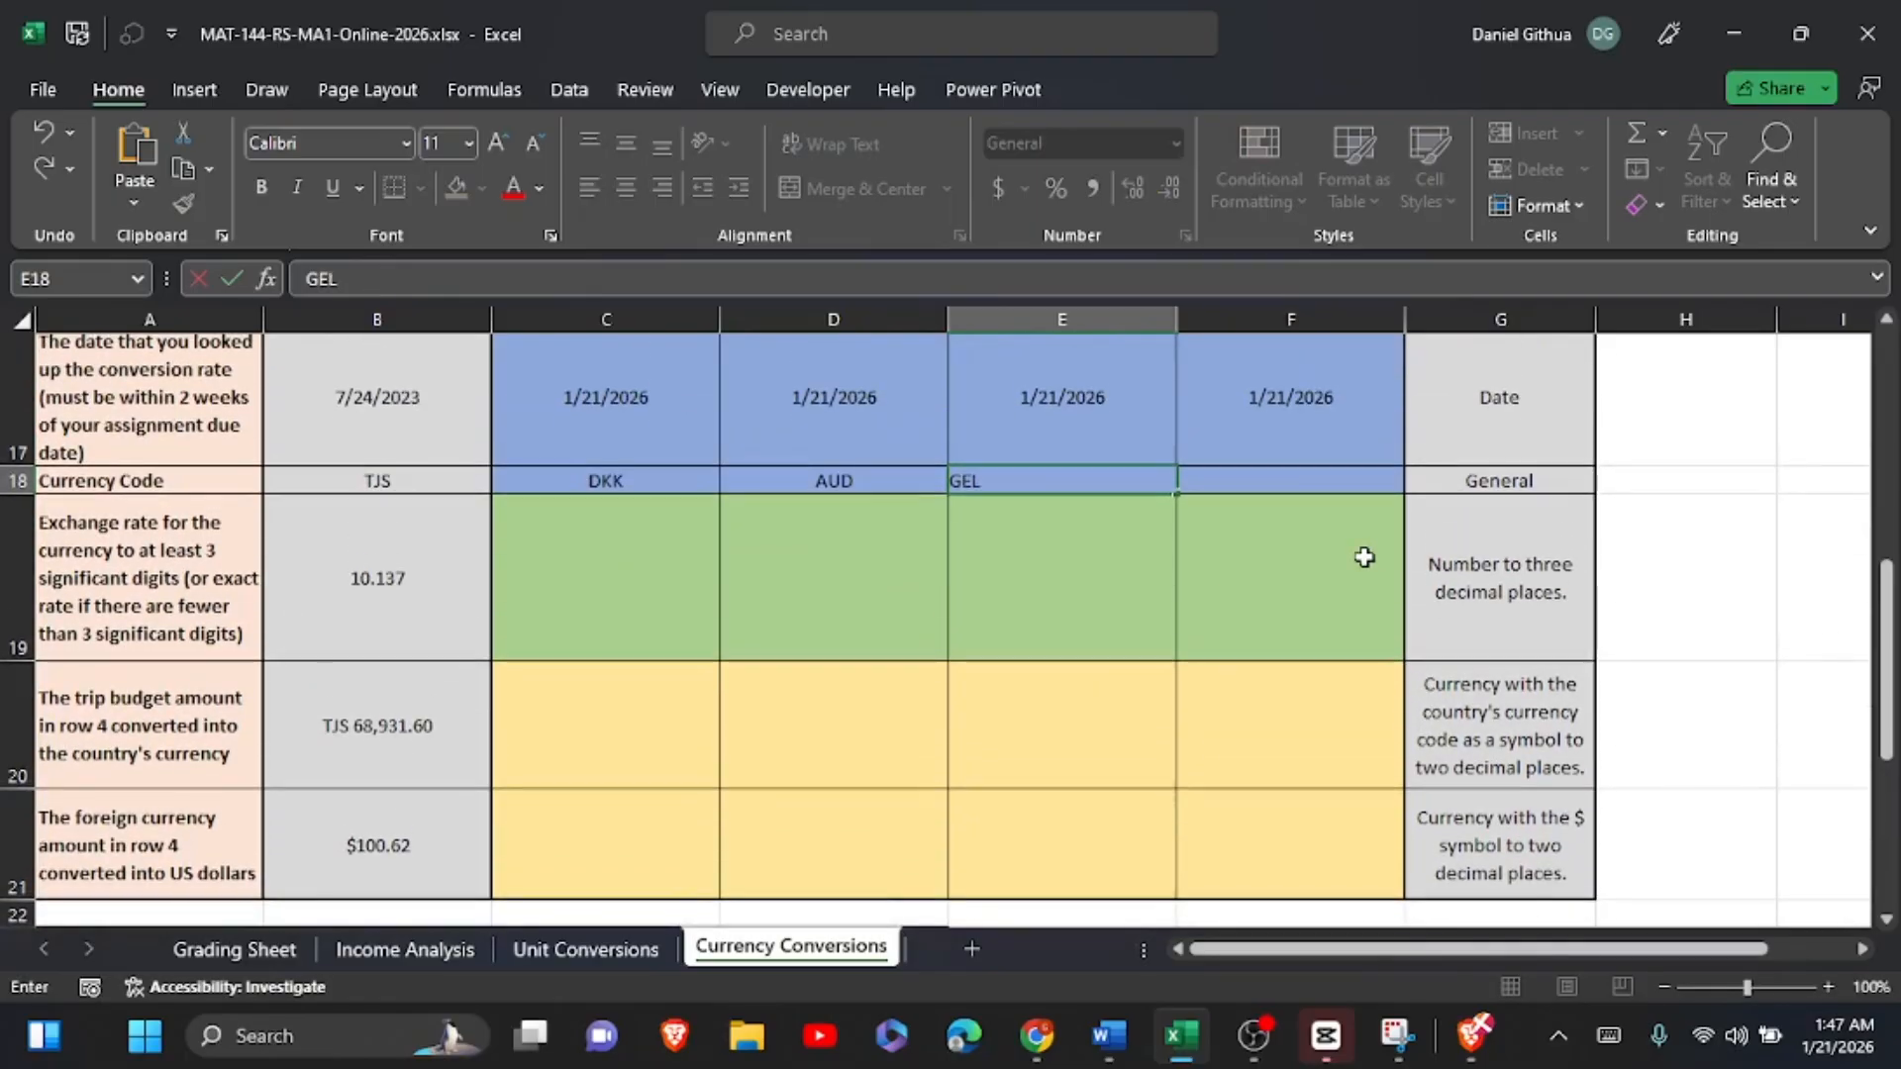
left_click(1304, 491)
scroll(1305, 491, "down", 2)
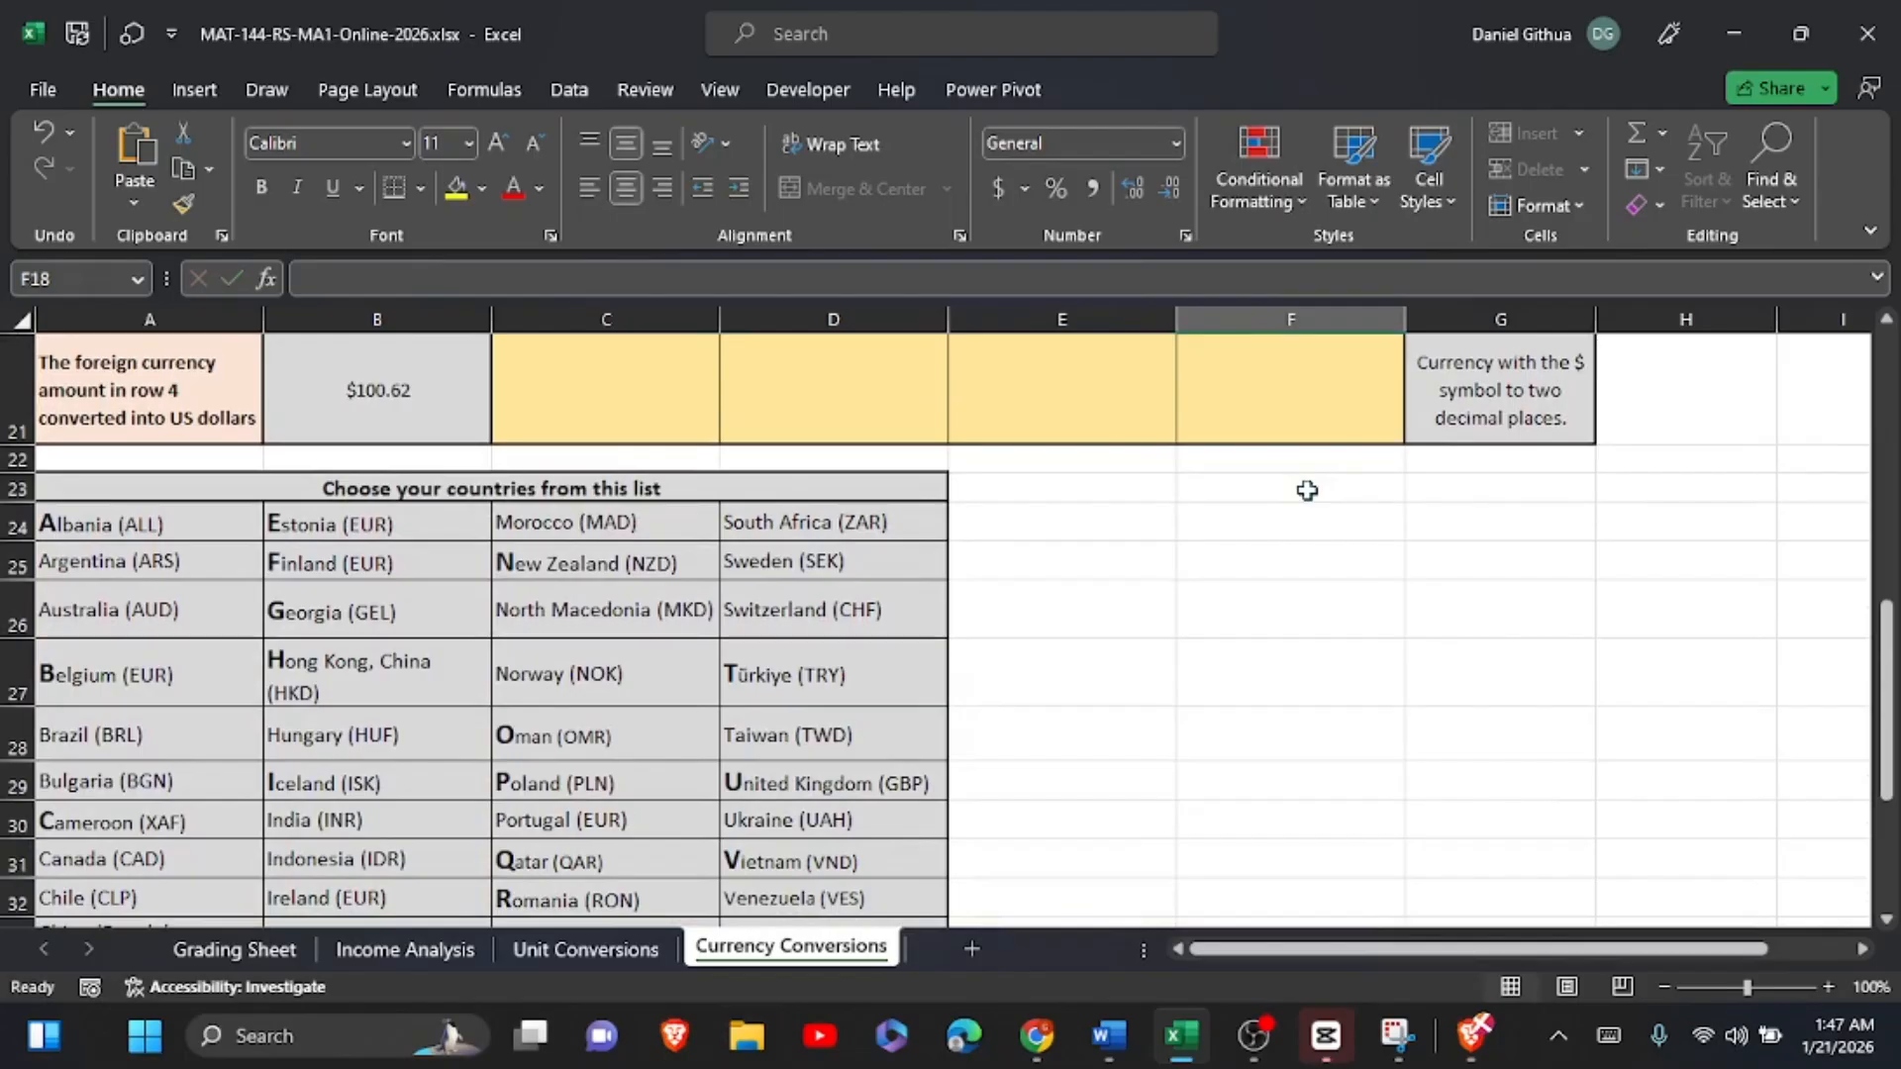
type("IDR")
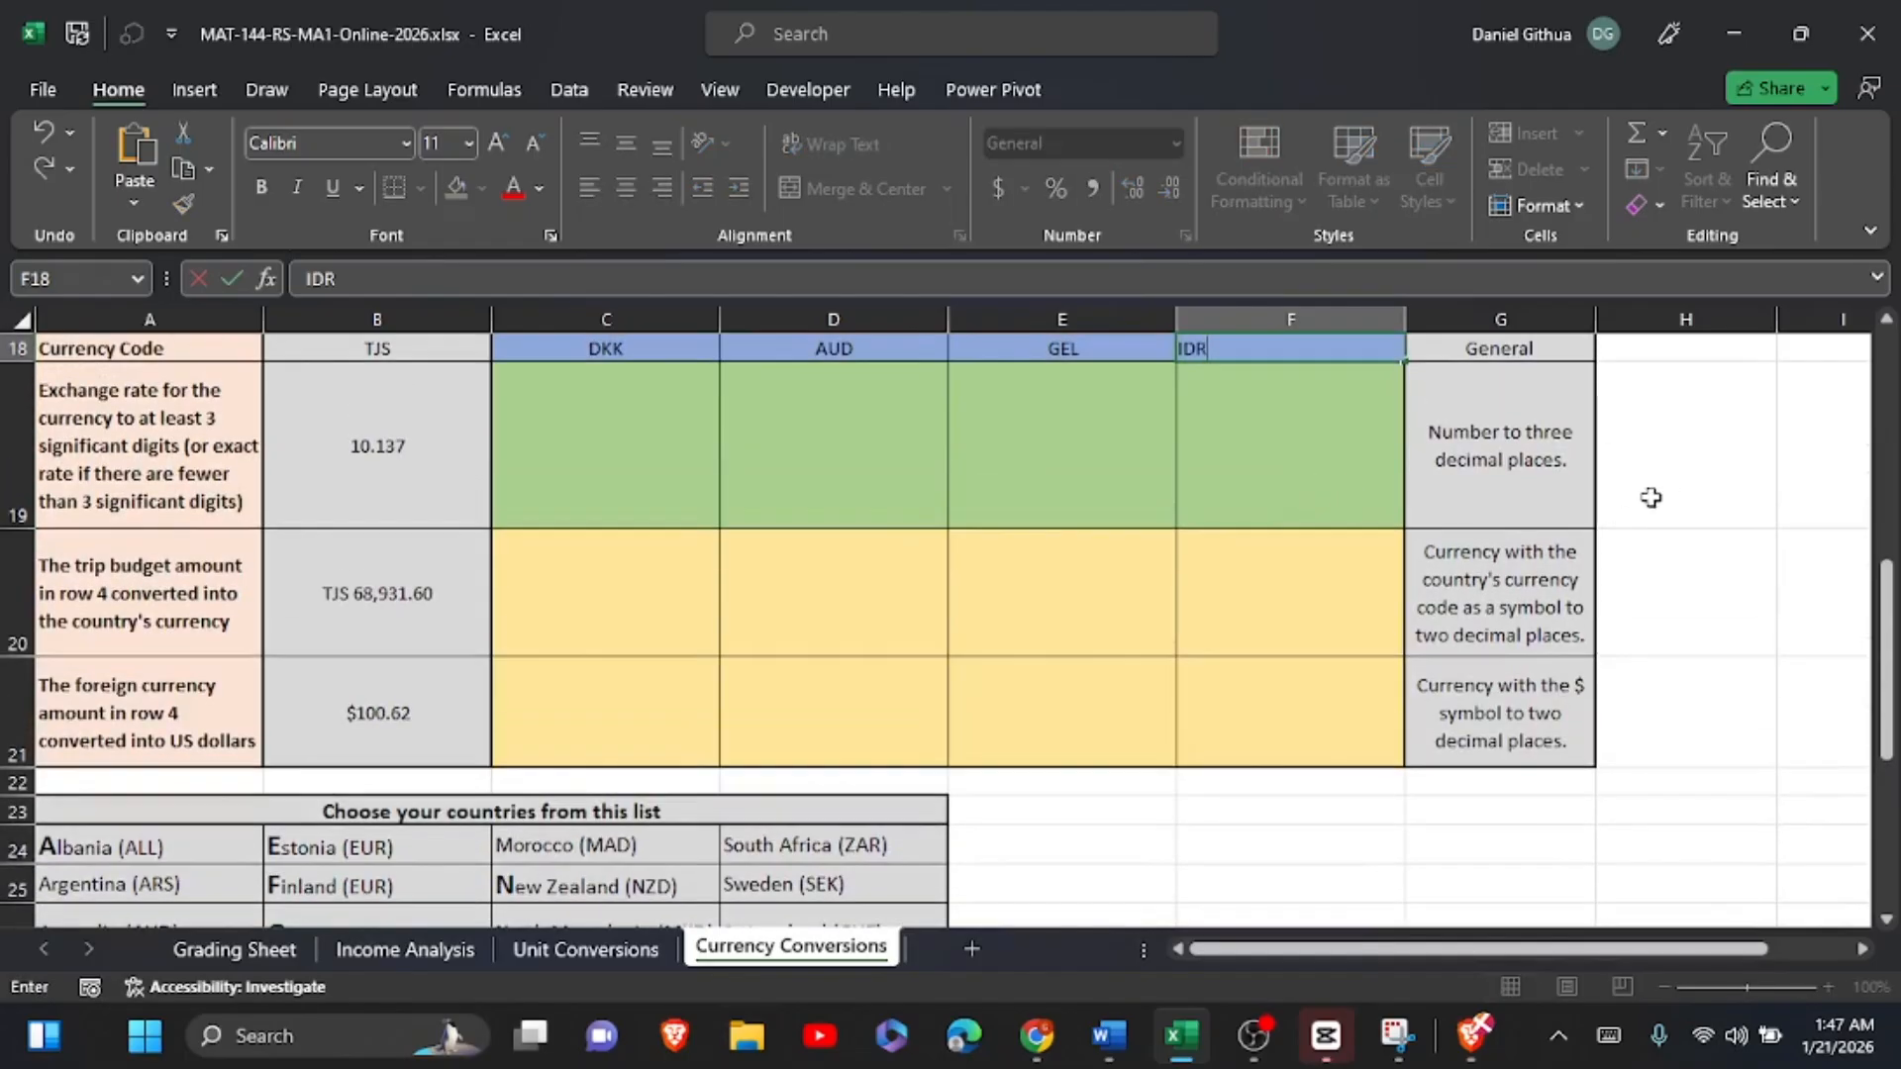
Step: Commit the currency code in F18 and open the Xe currency converter link given above the table
scroll(1287, 496, "up", 1)
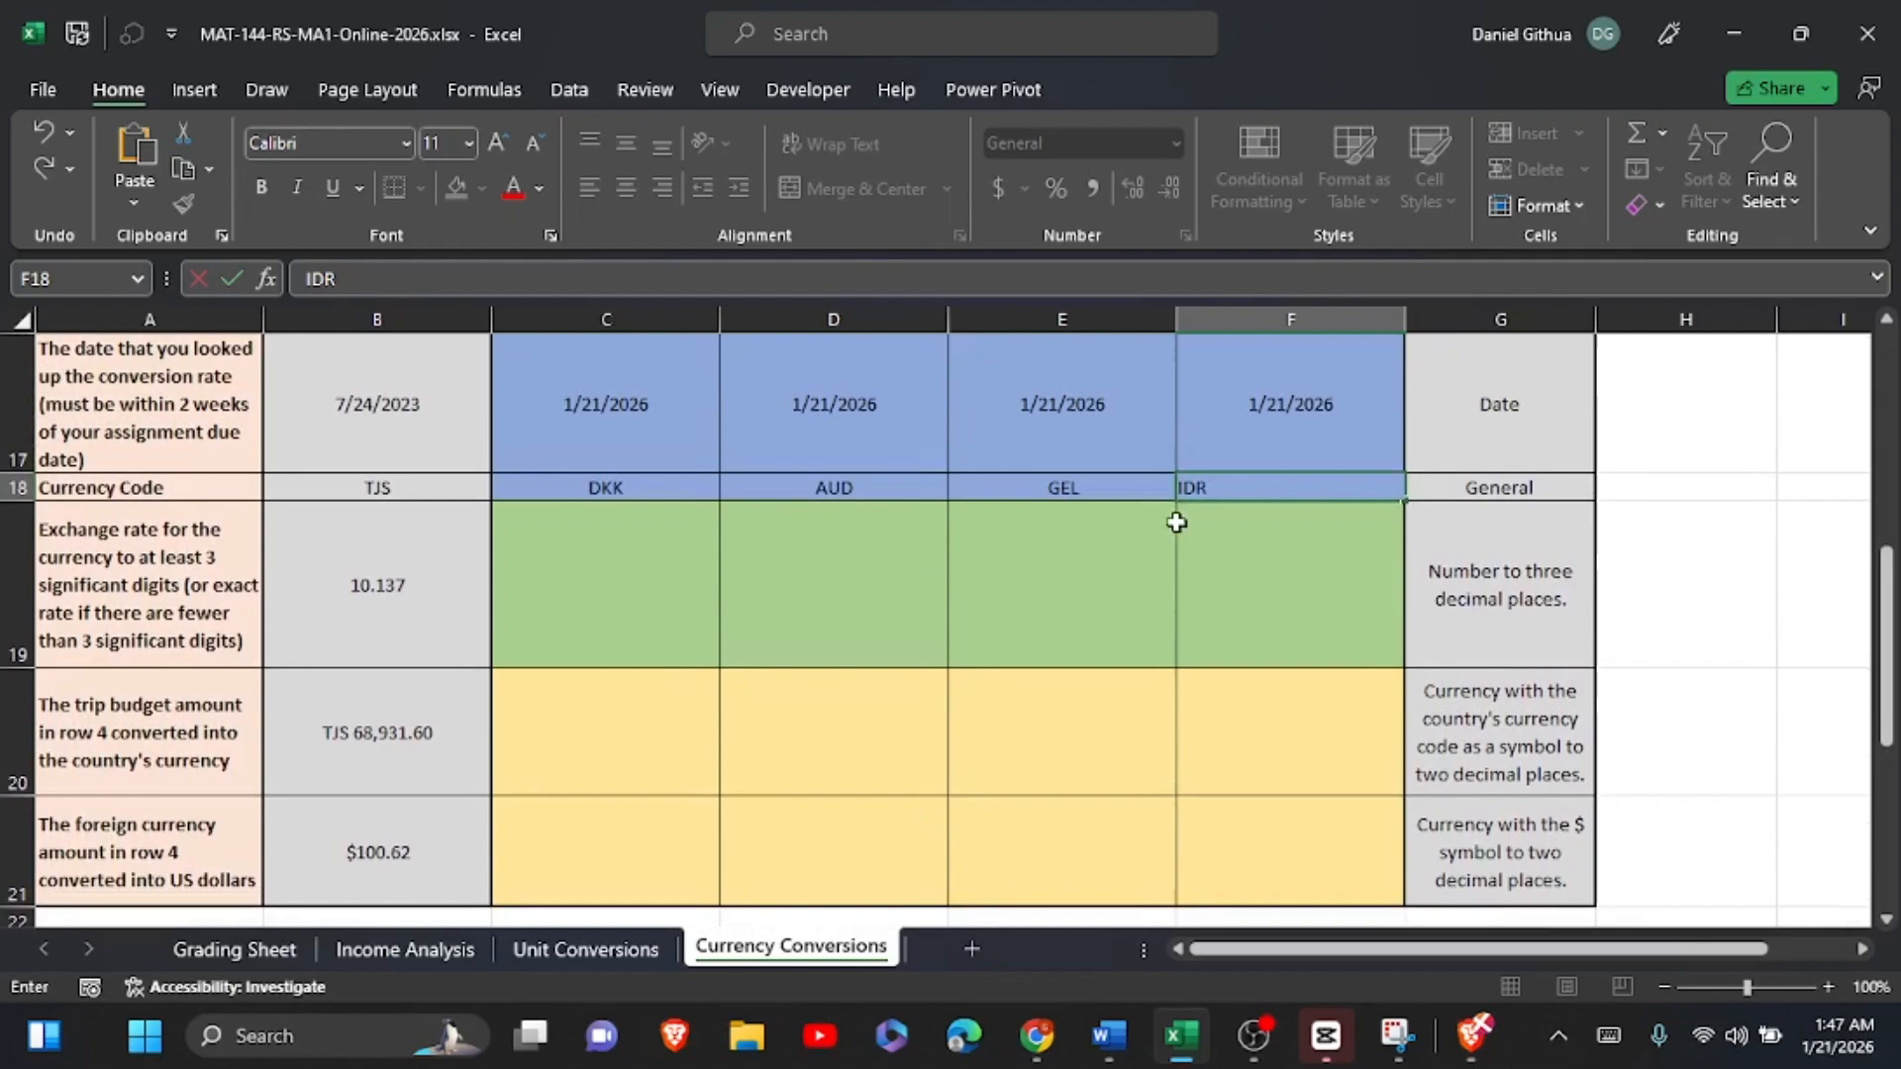
left_click(709, 592)
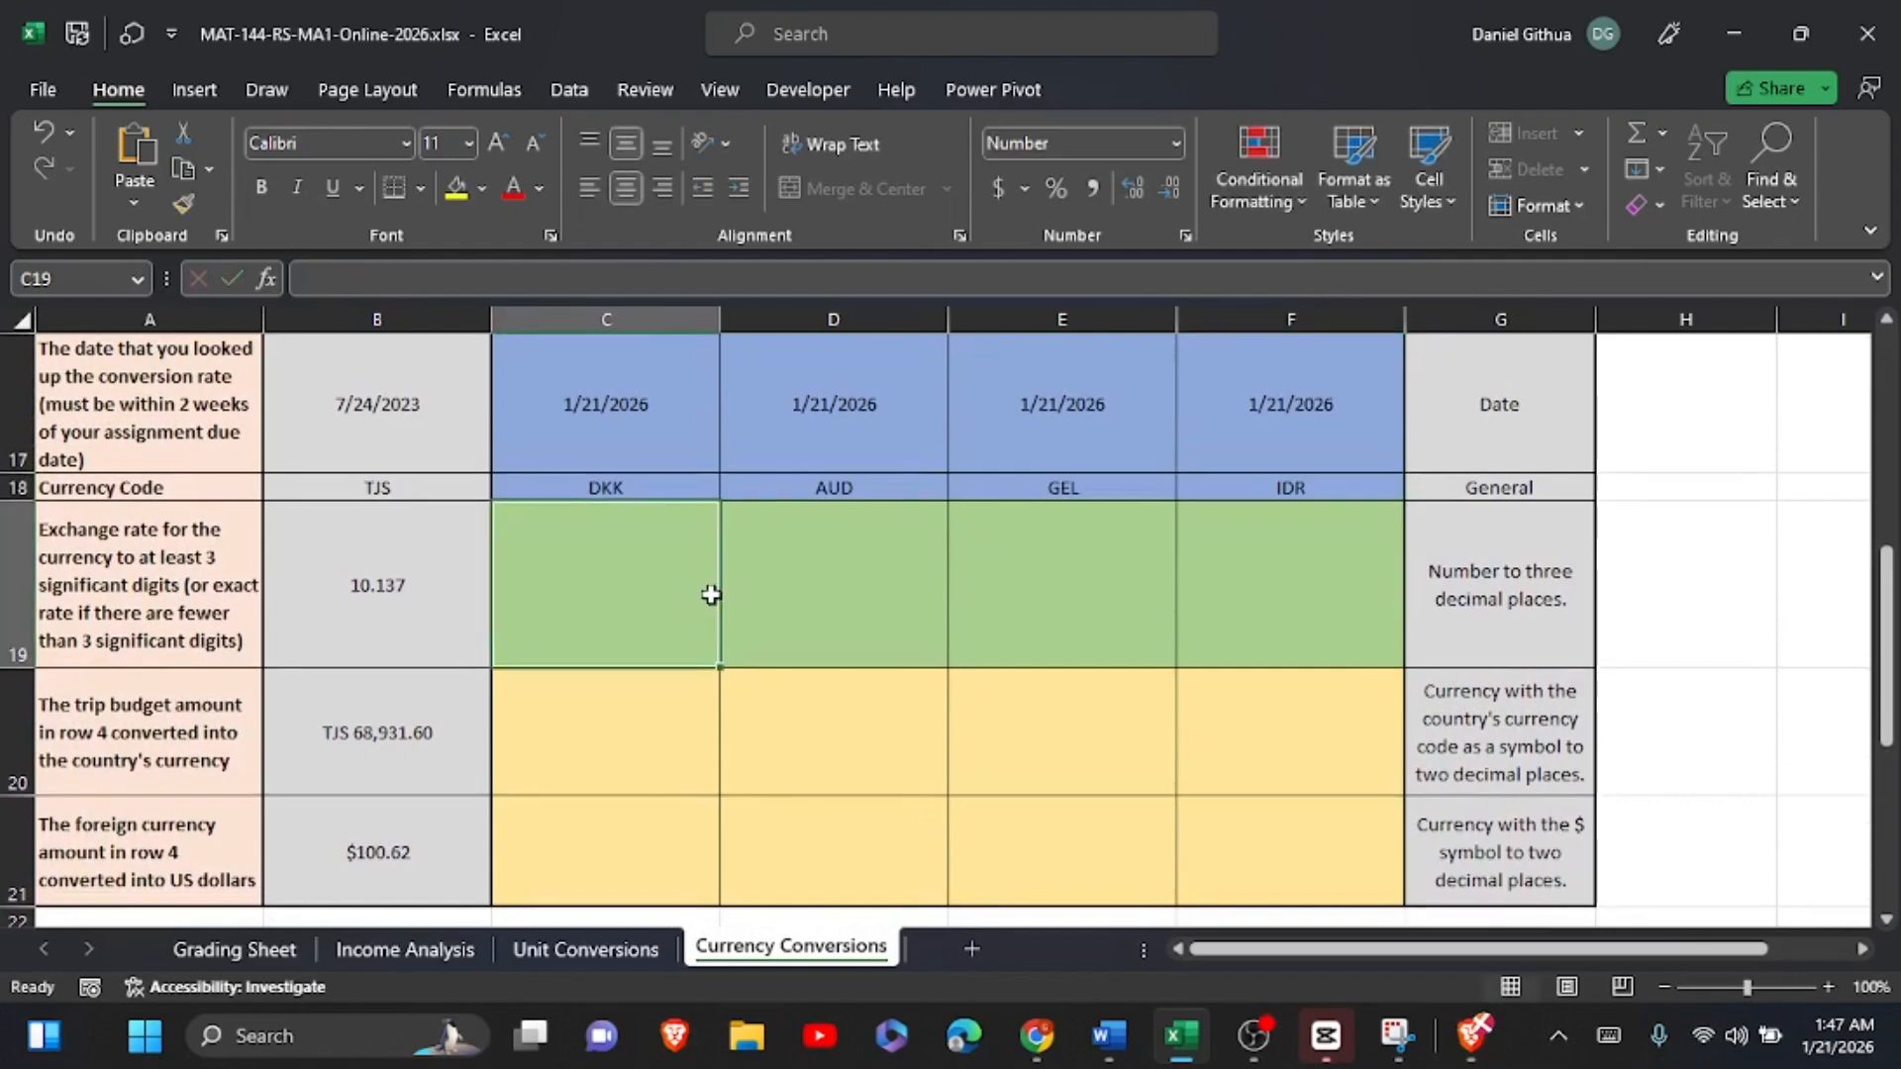
scroll(709, 594, "up", 4)
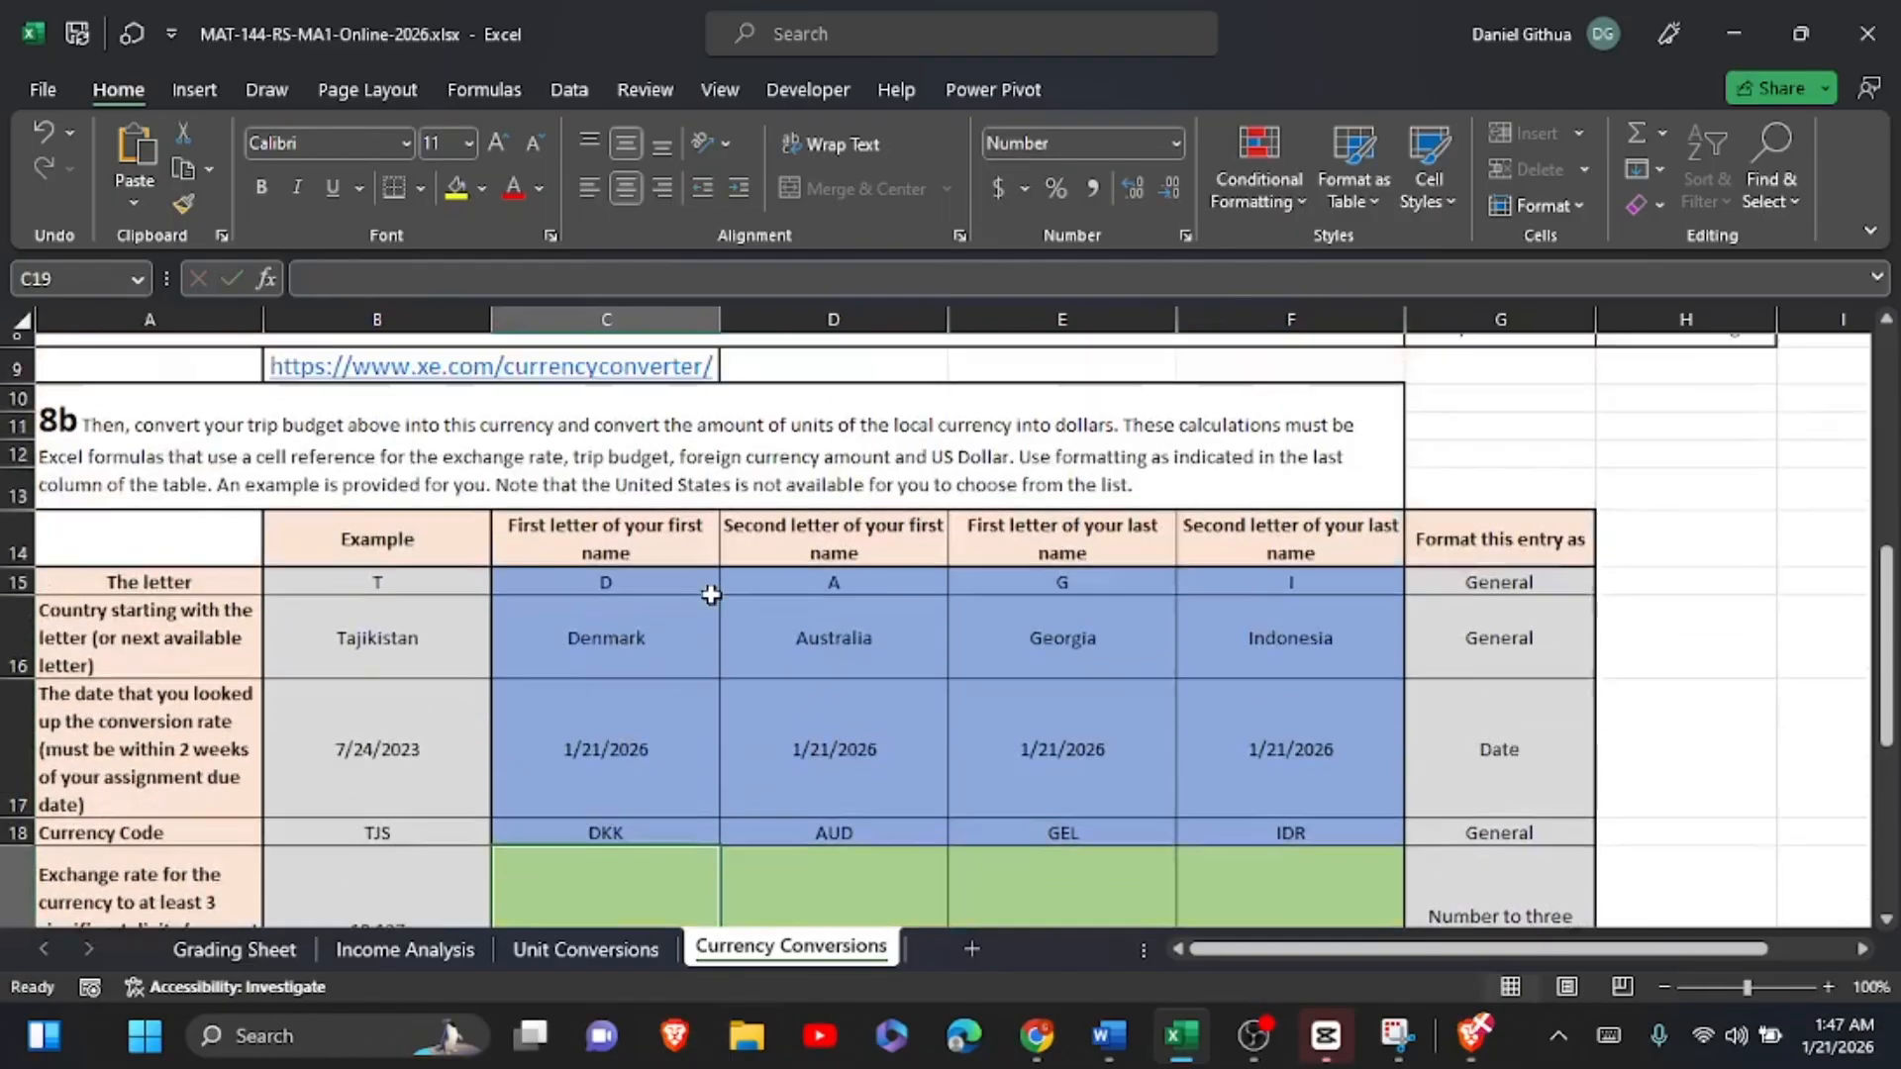
left_click(570, 567)
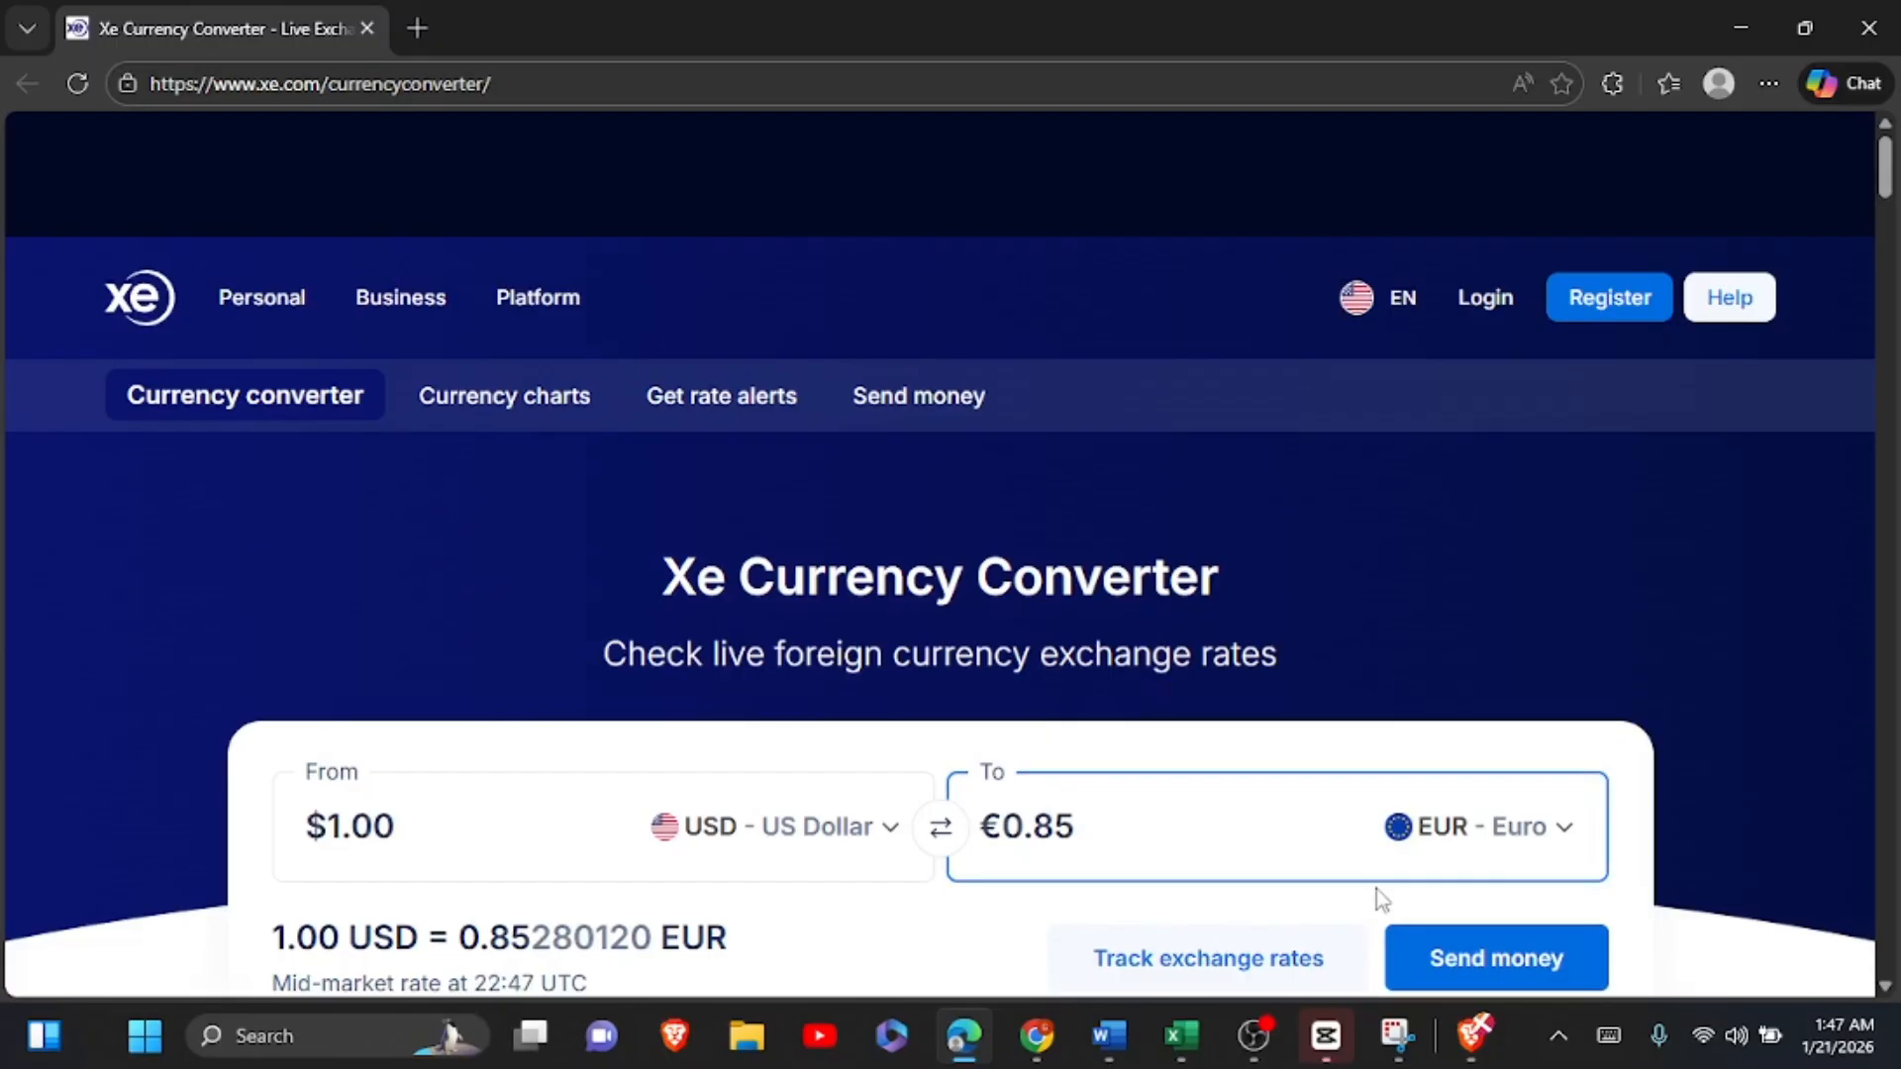
left_click(1200, 1033)
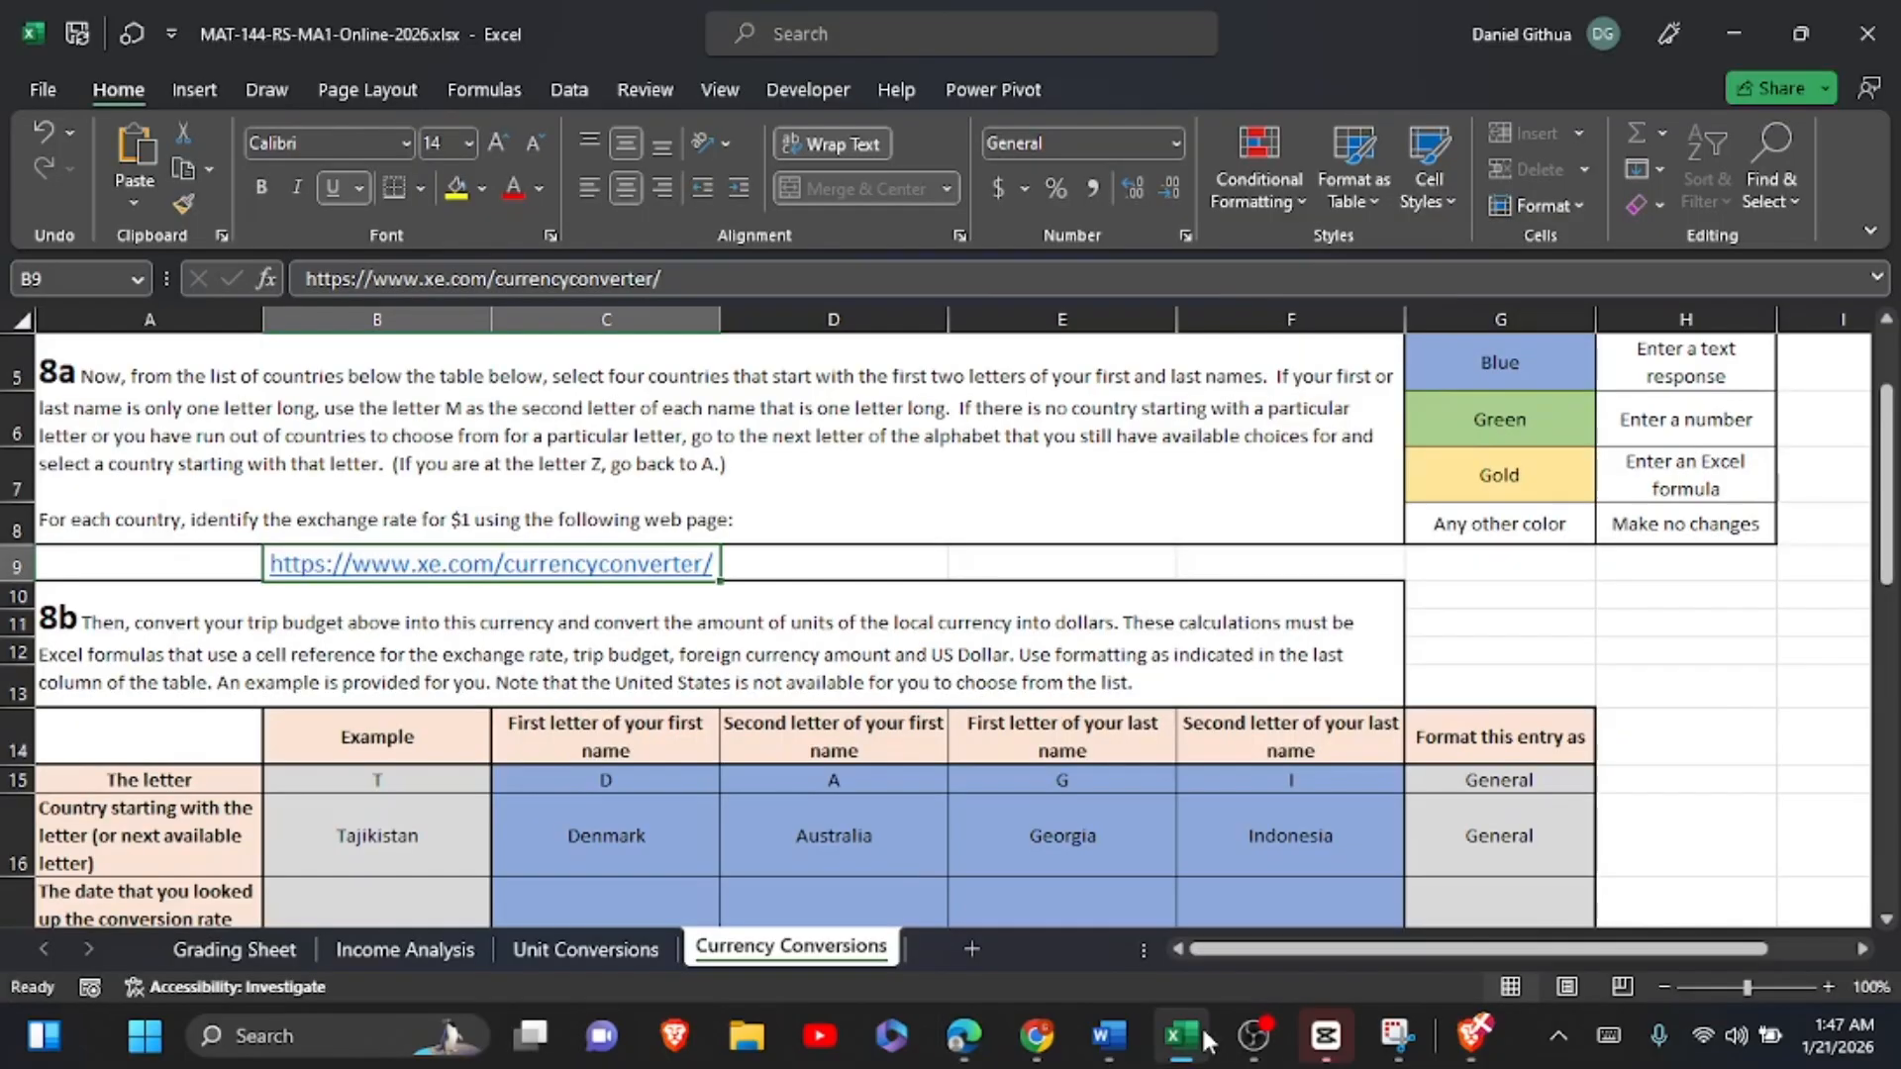
scroll(1203, 1030, "down", 3)
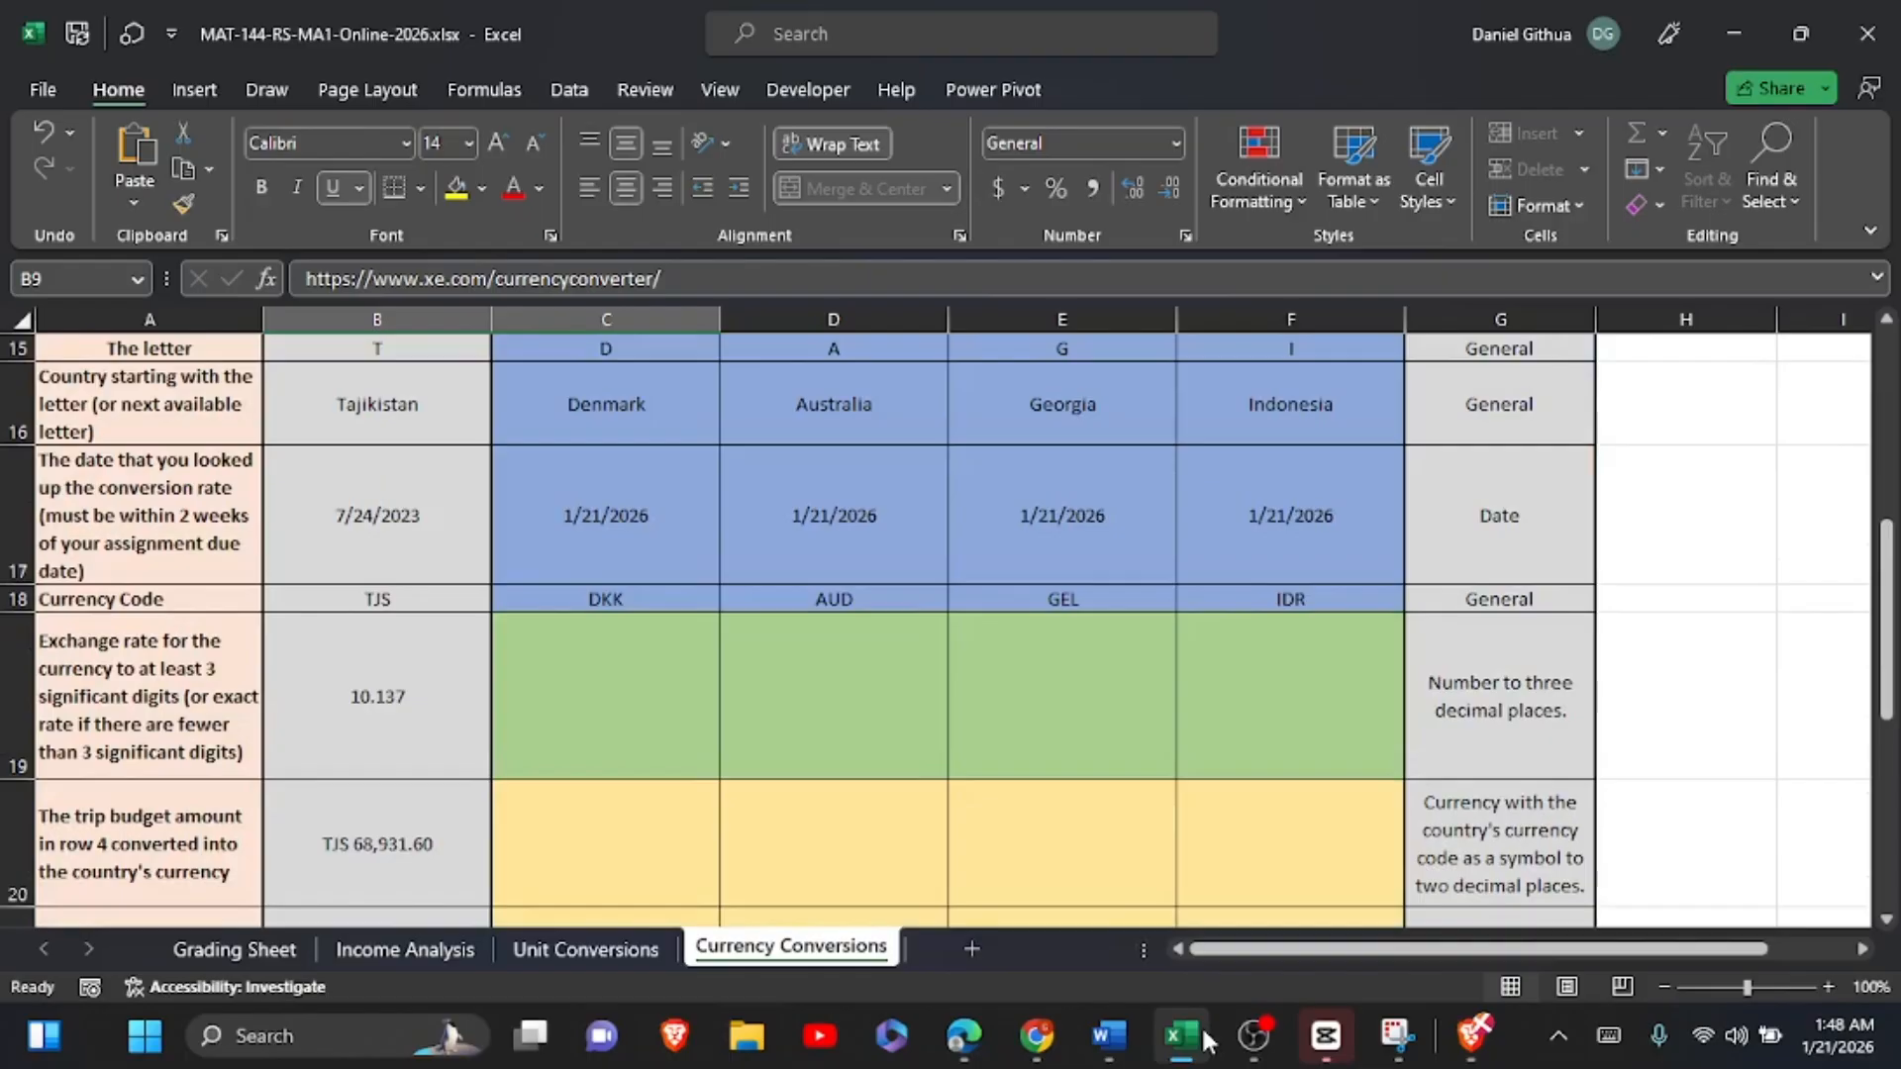
mouse_move(1224, 1046)
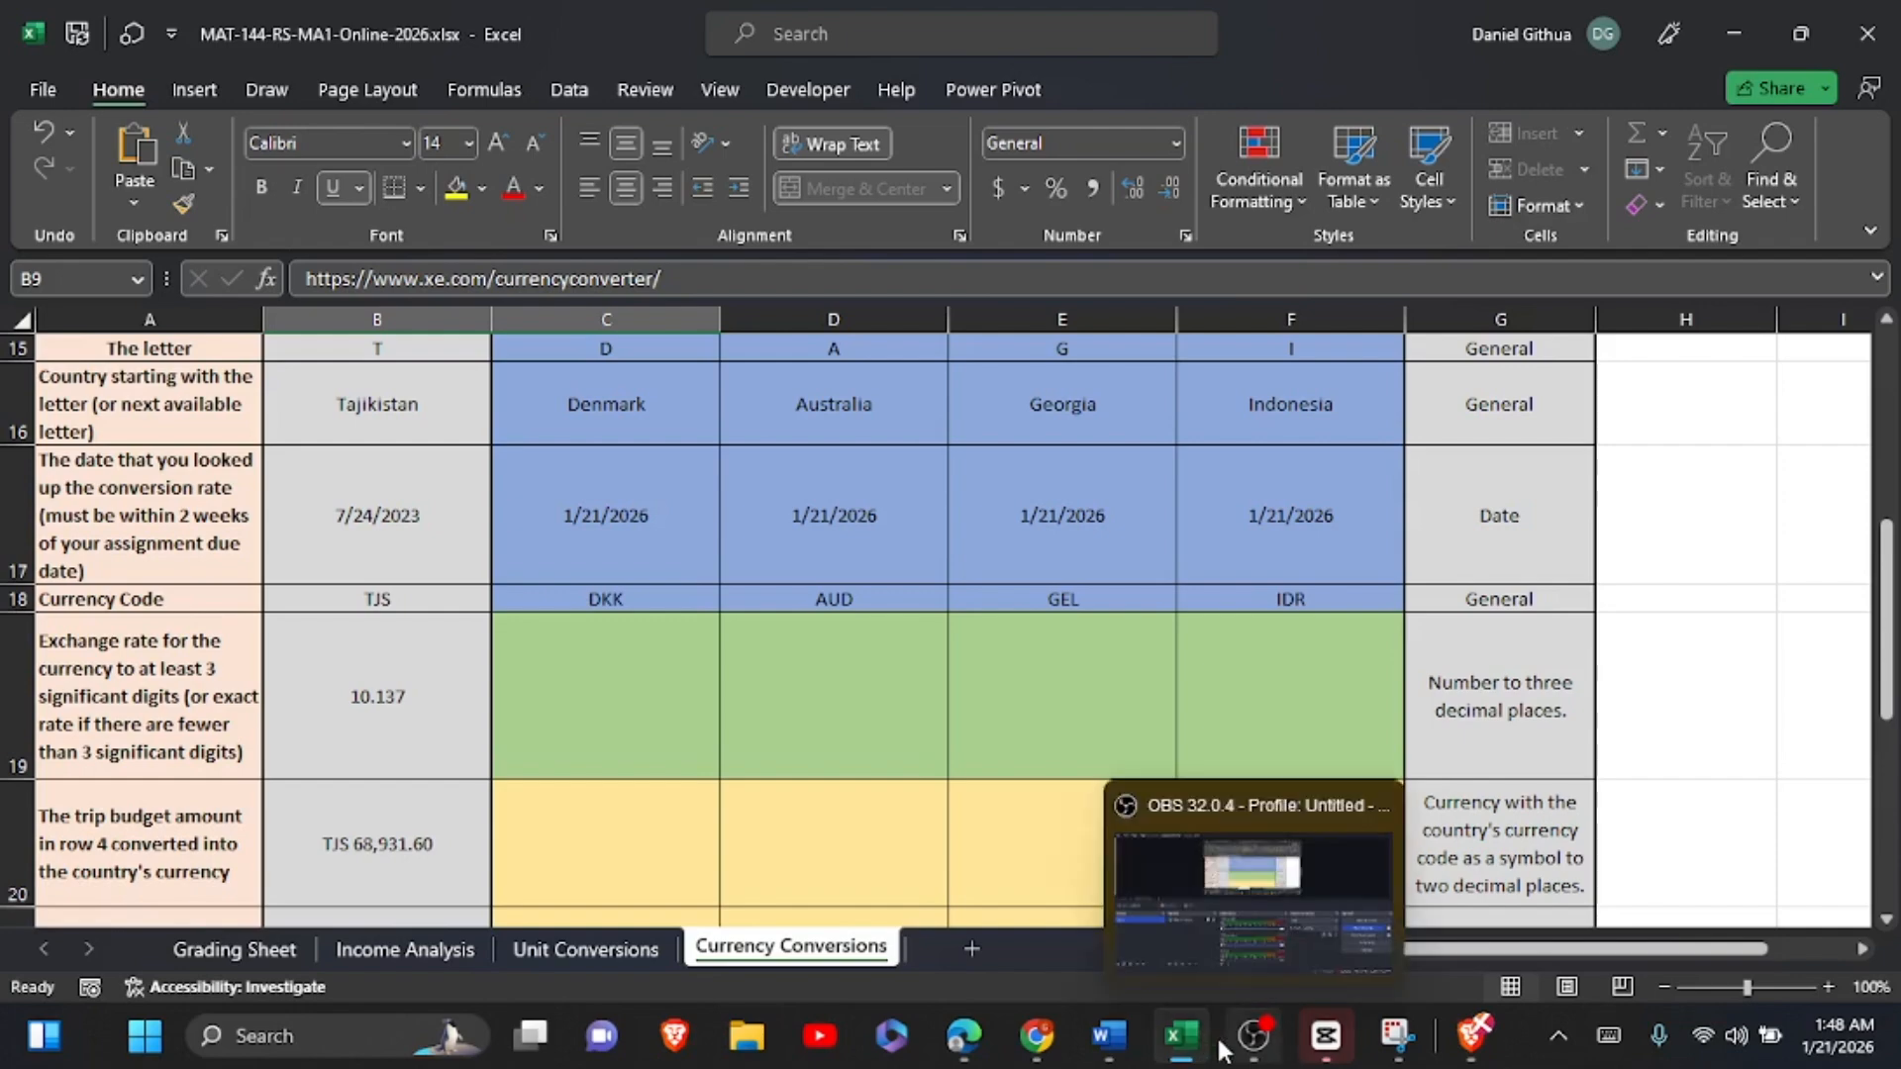
mouse_move(1135, 1065)
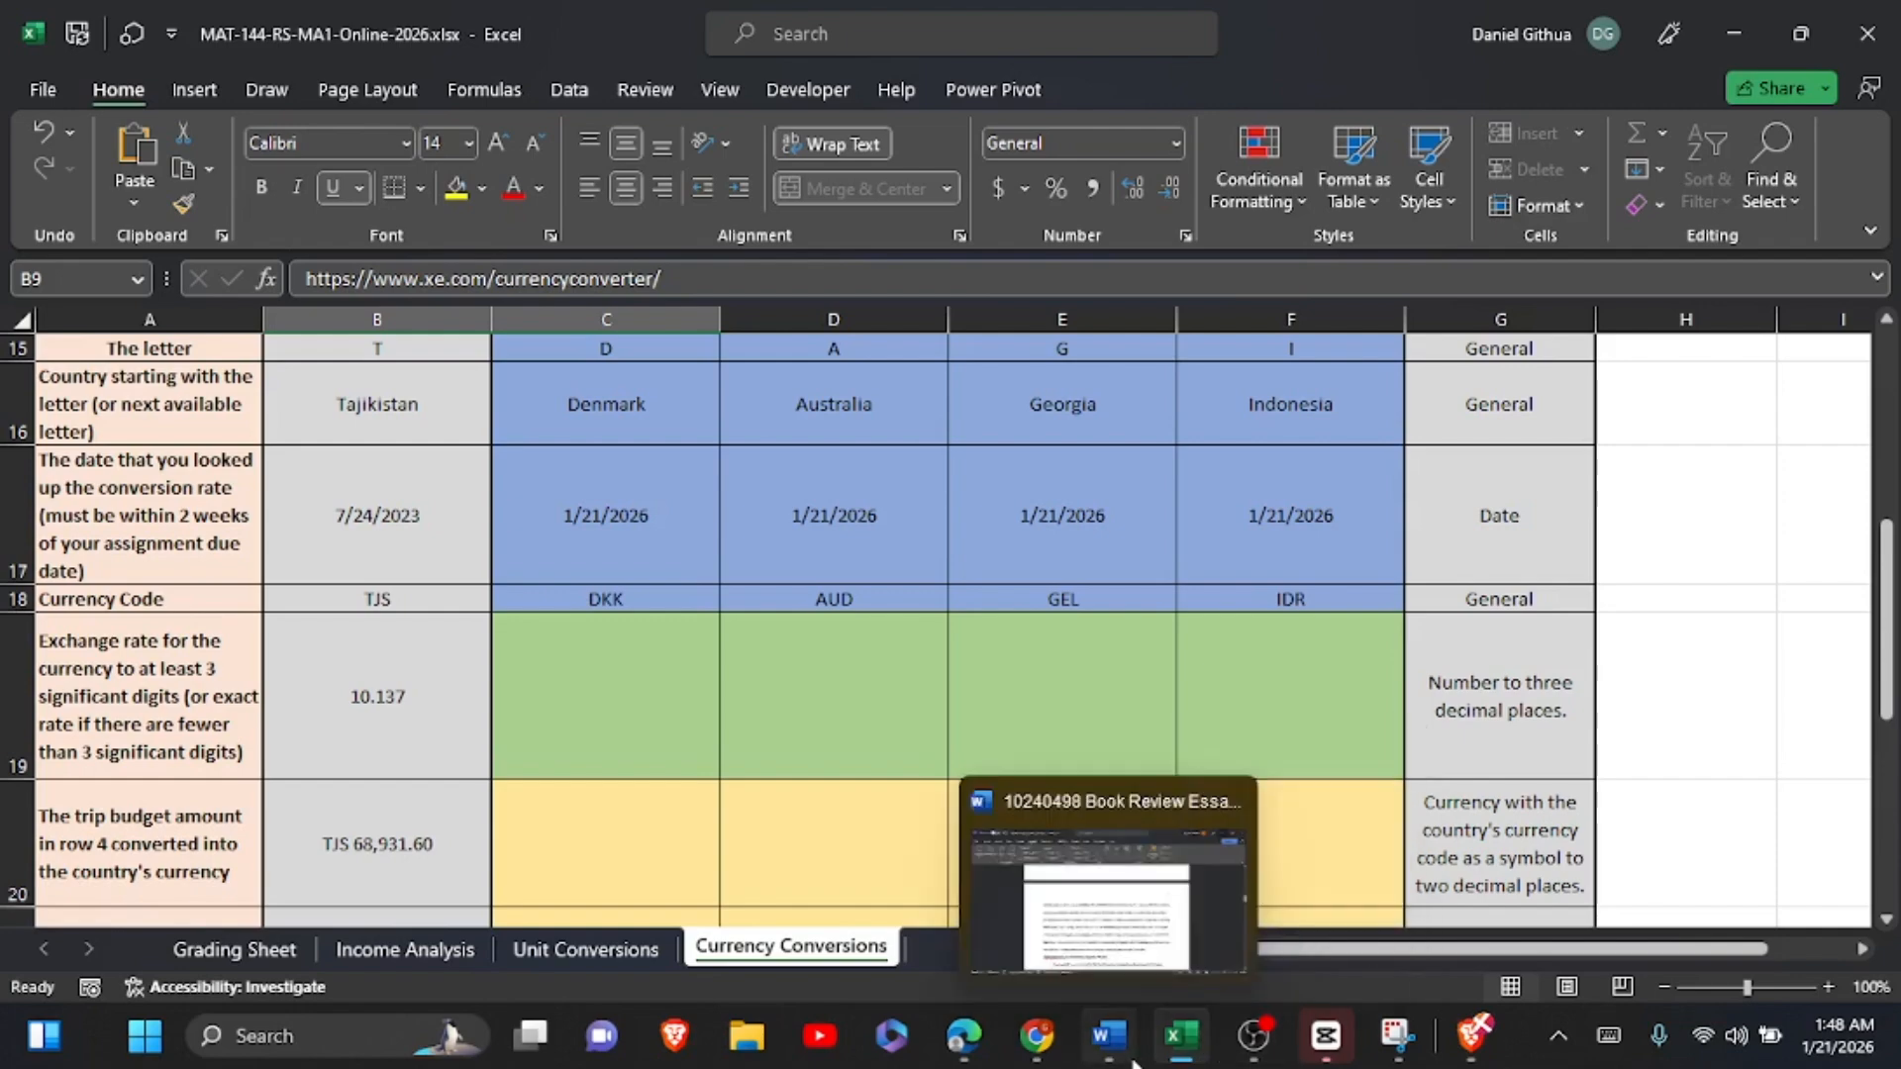
Step: Switch to the Xe converter in the browser and set the target currency to DKK Danish Krone
left_click(967, 1052)
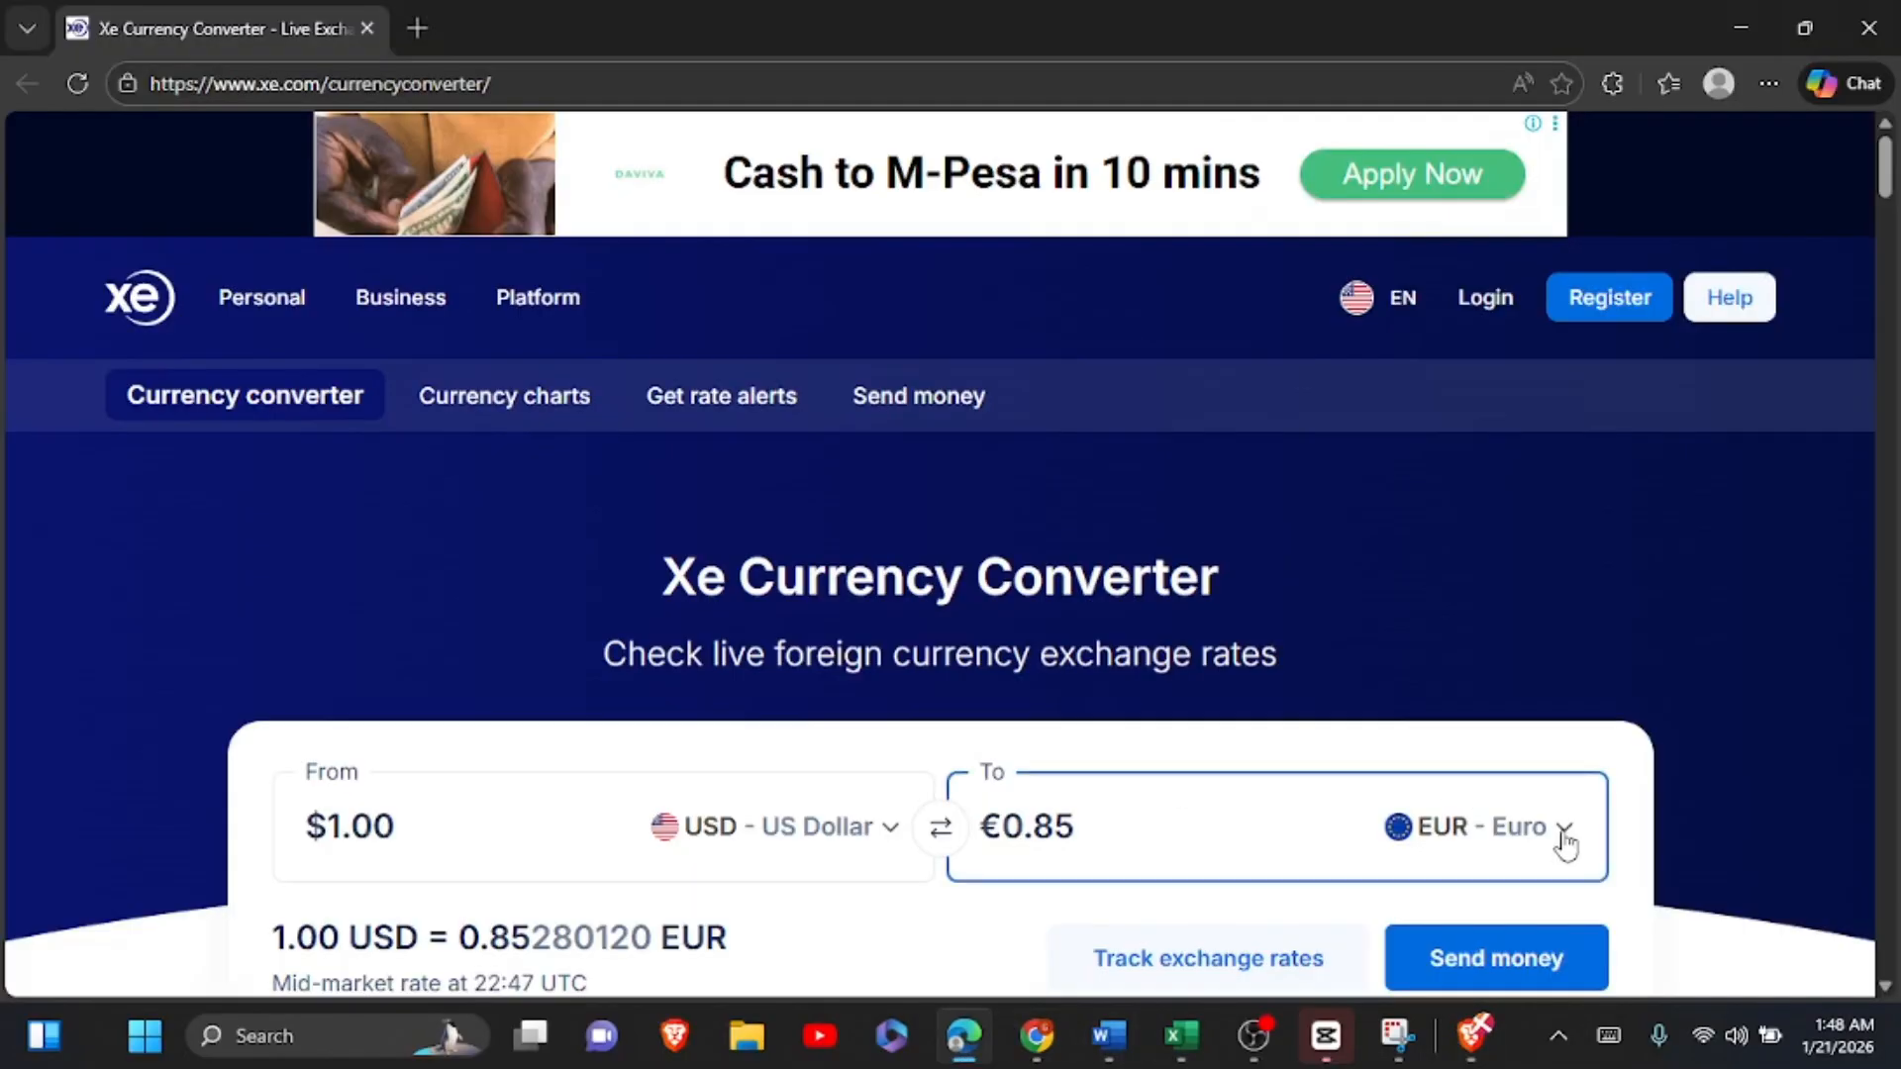
left_click(1564, 832)
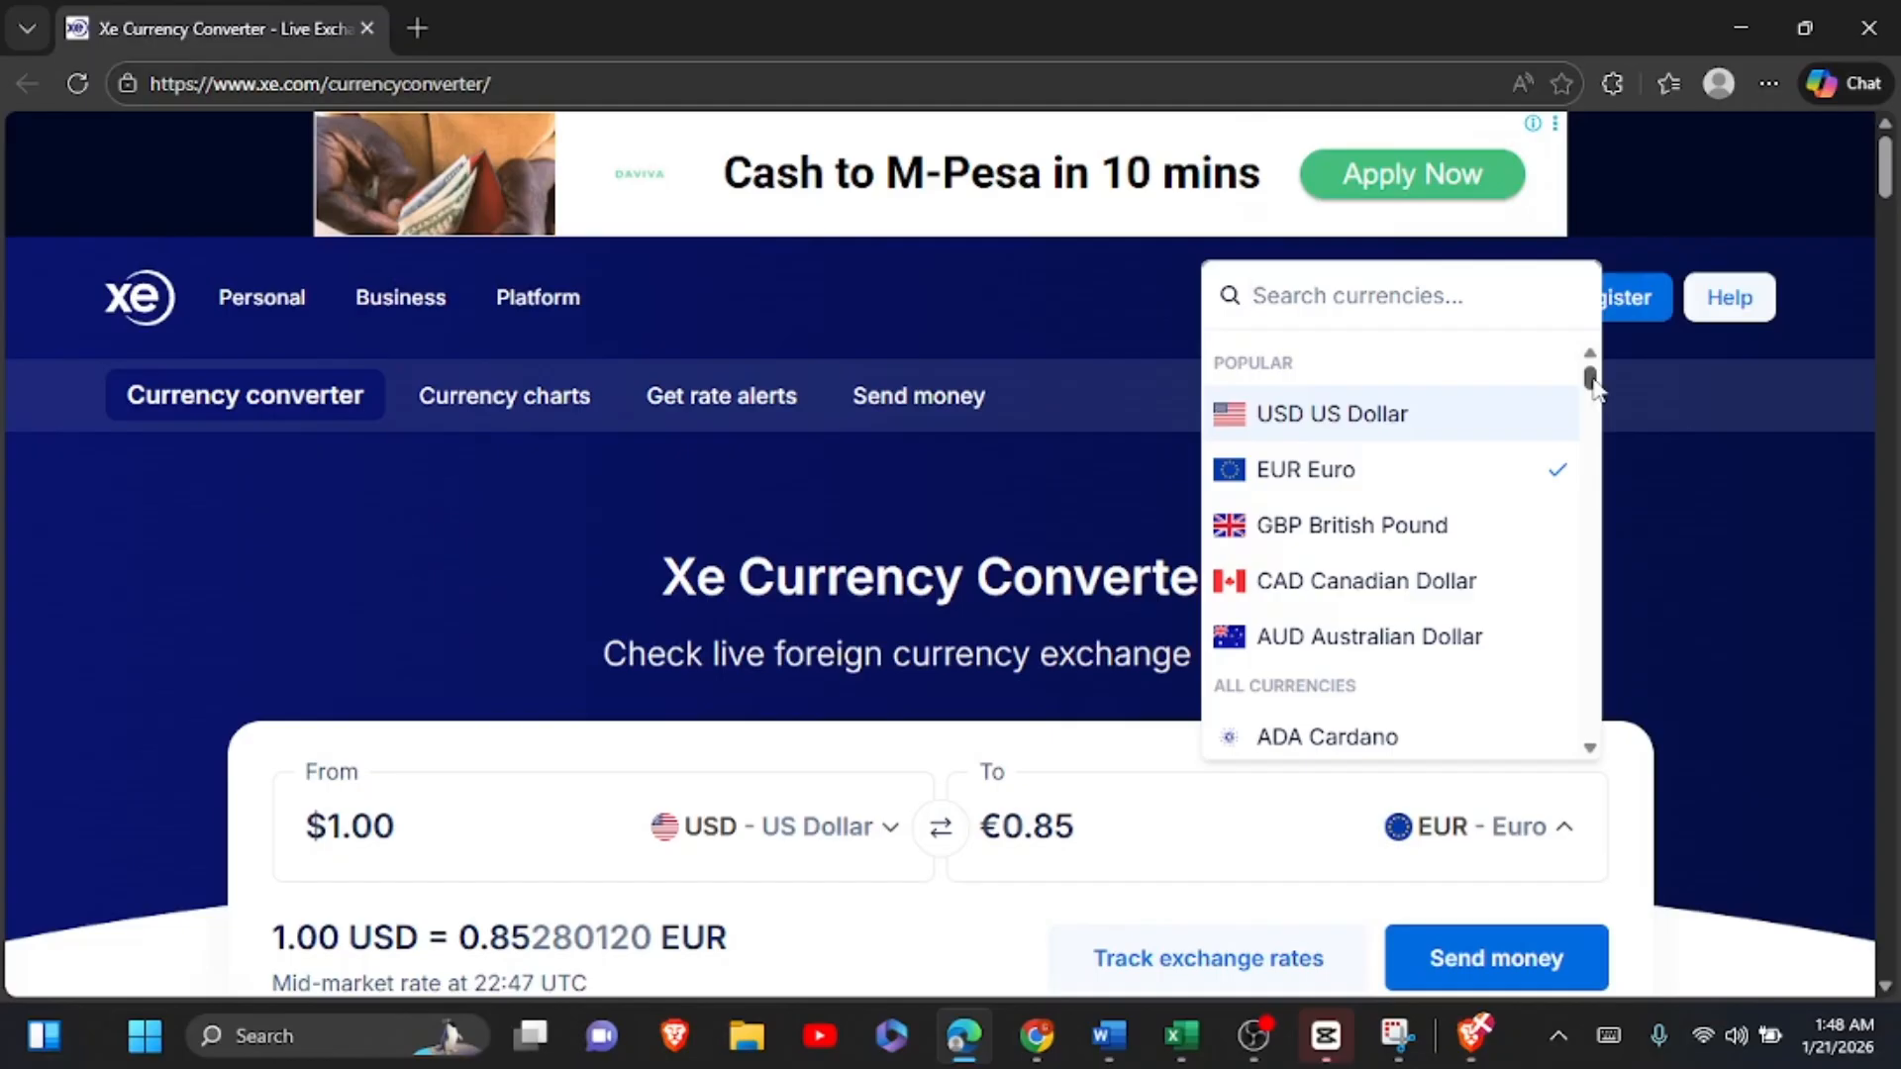
type("dk")
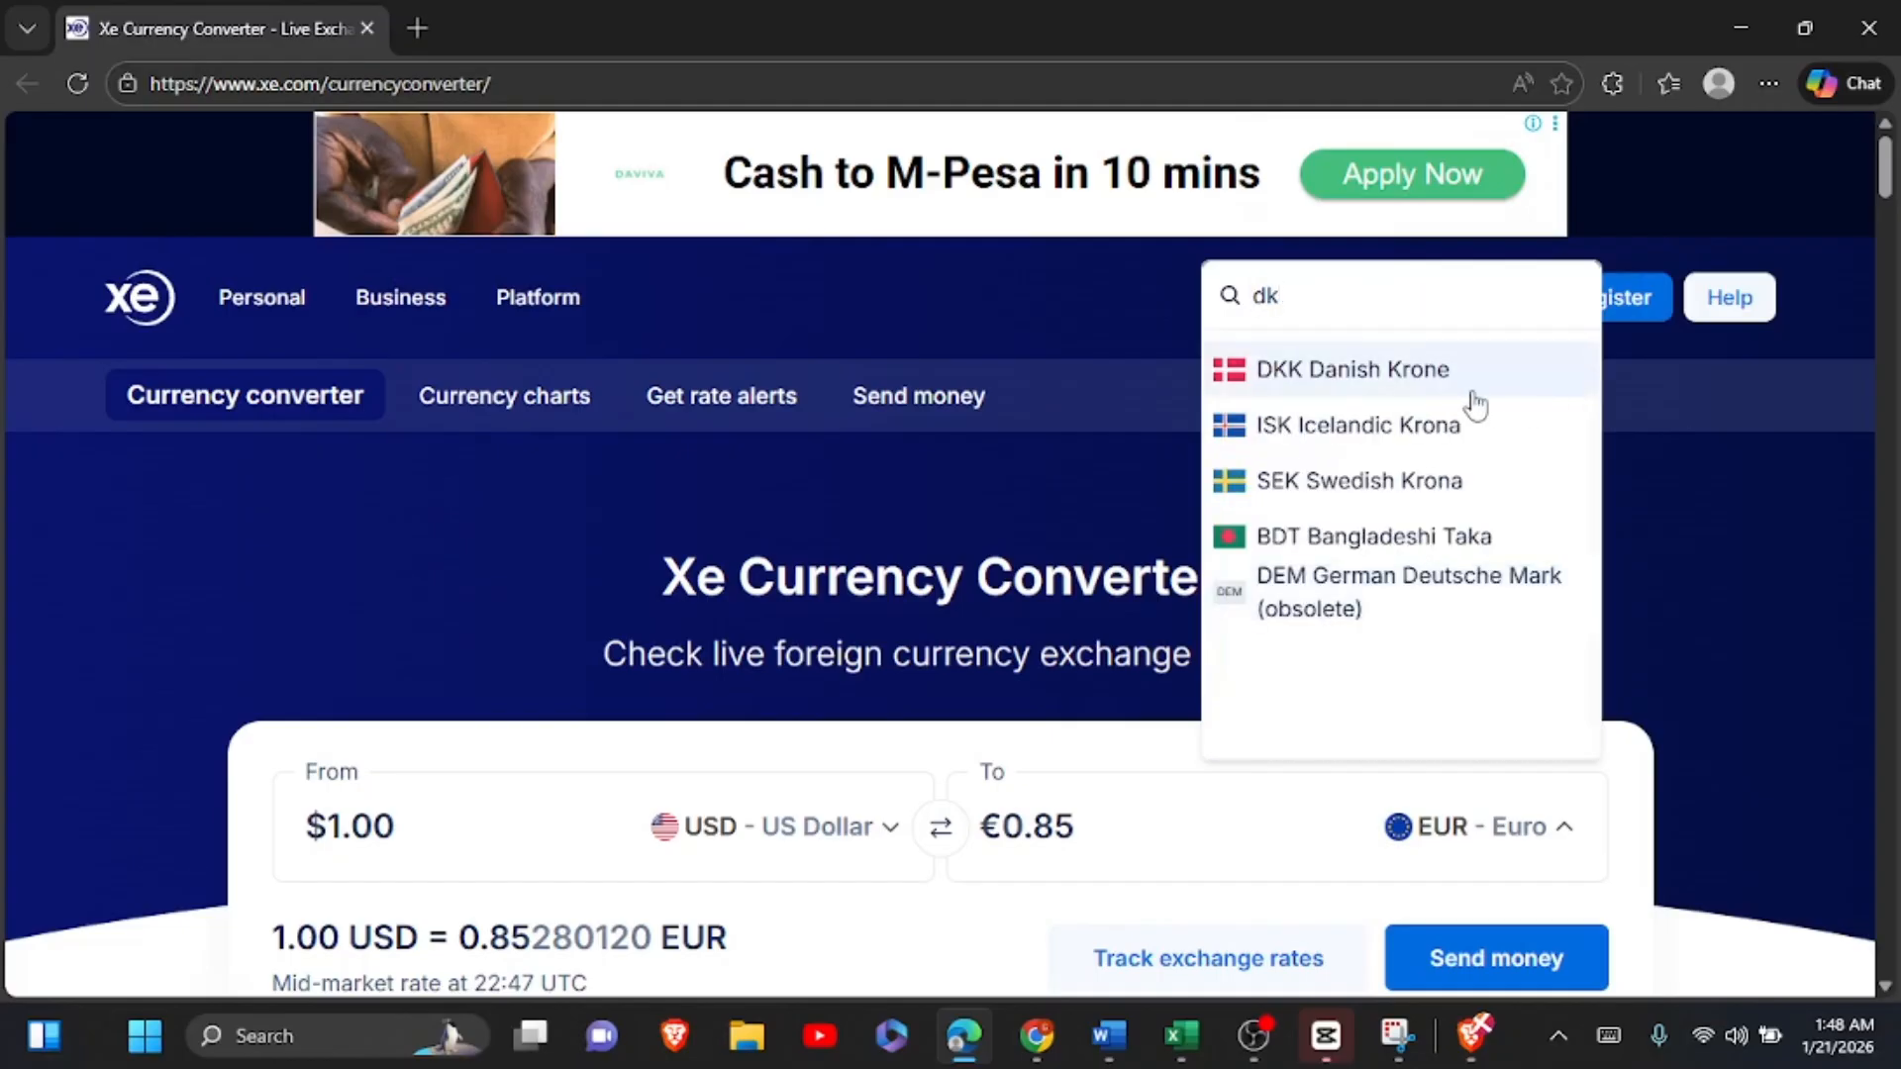
key("Escape")
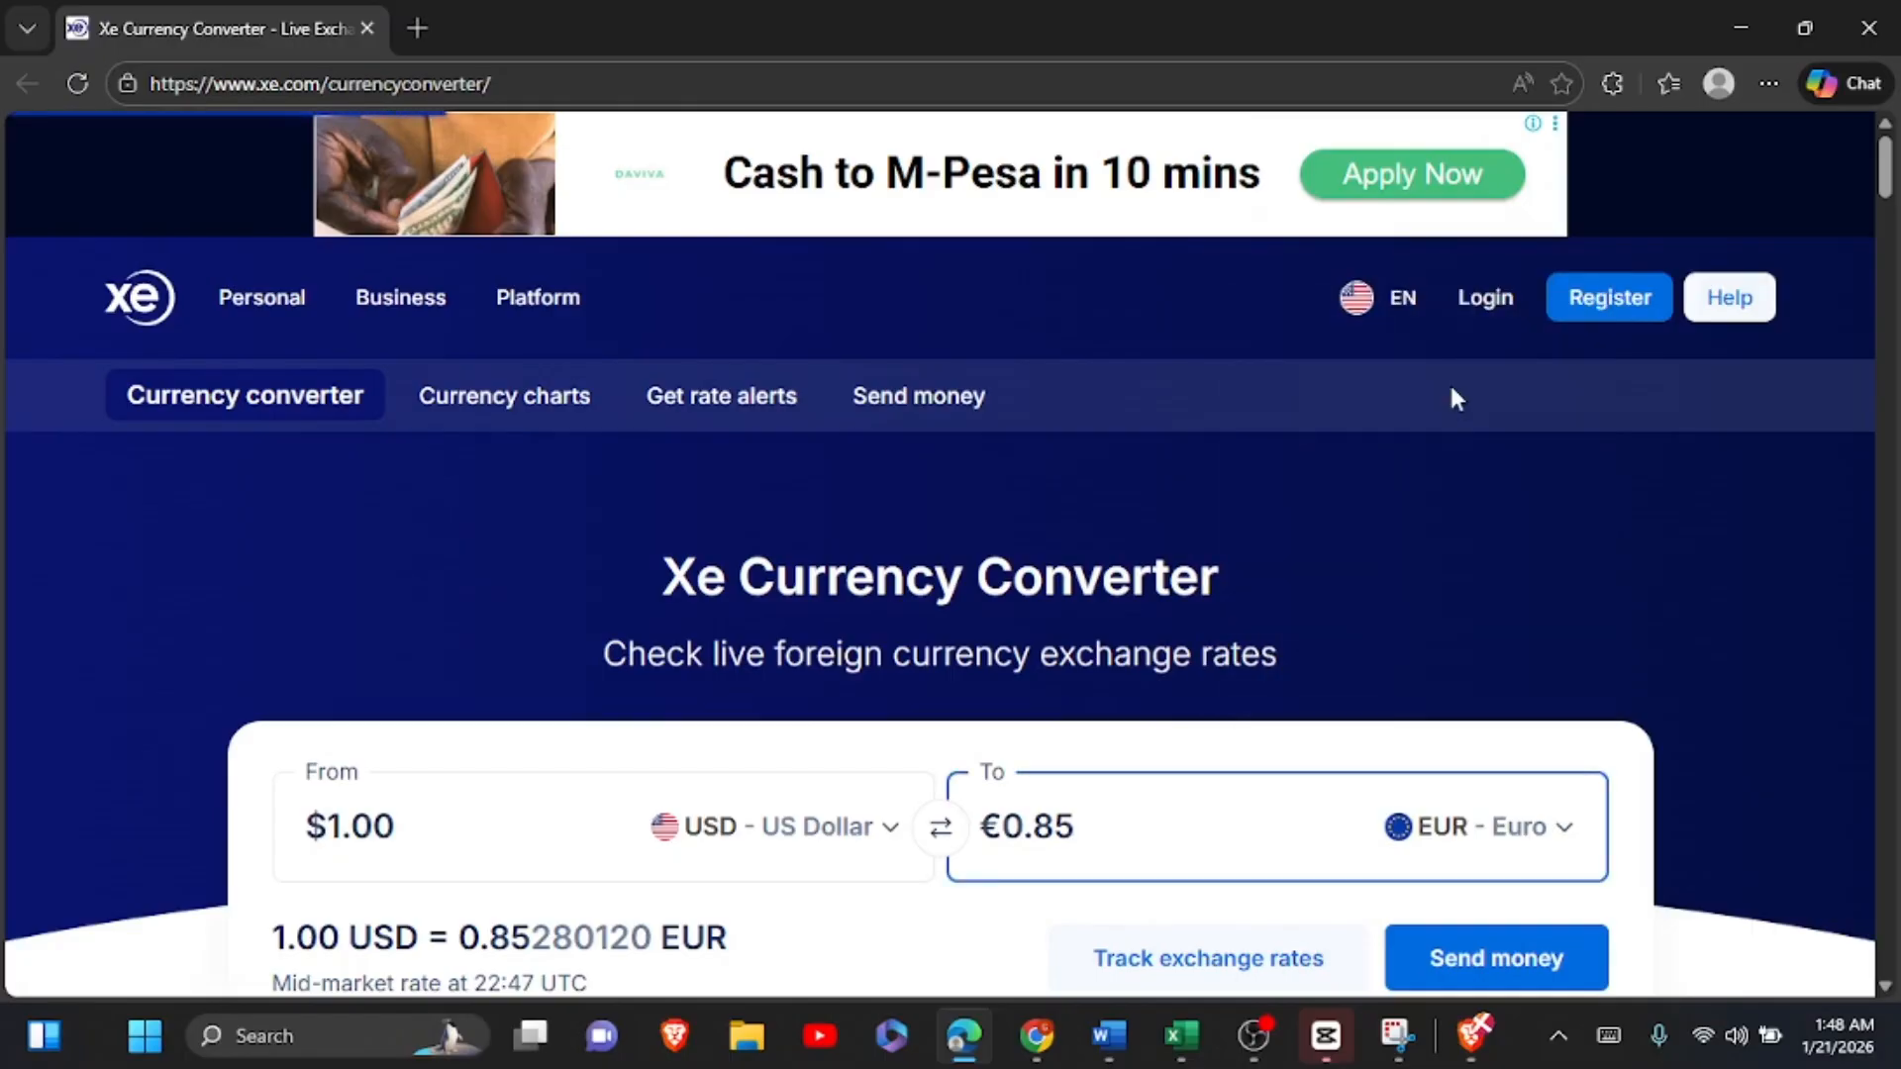
scroll(1453, 395, "down", 2)
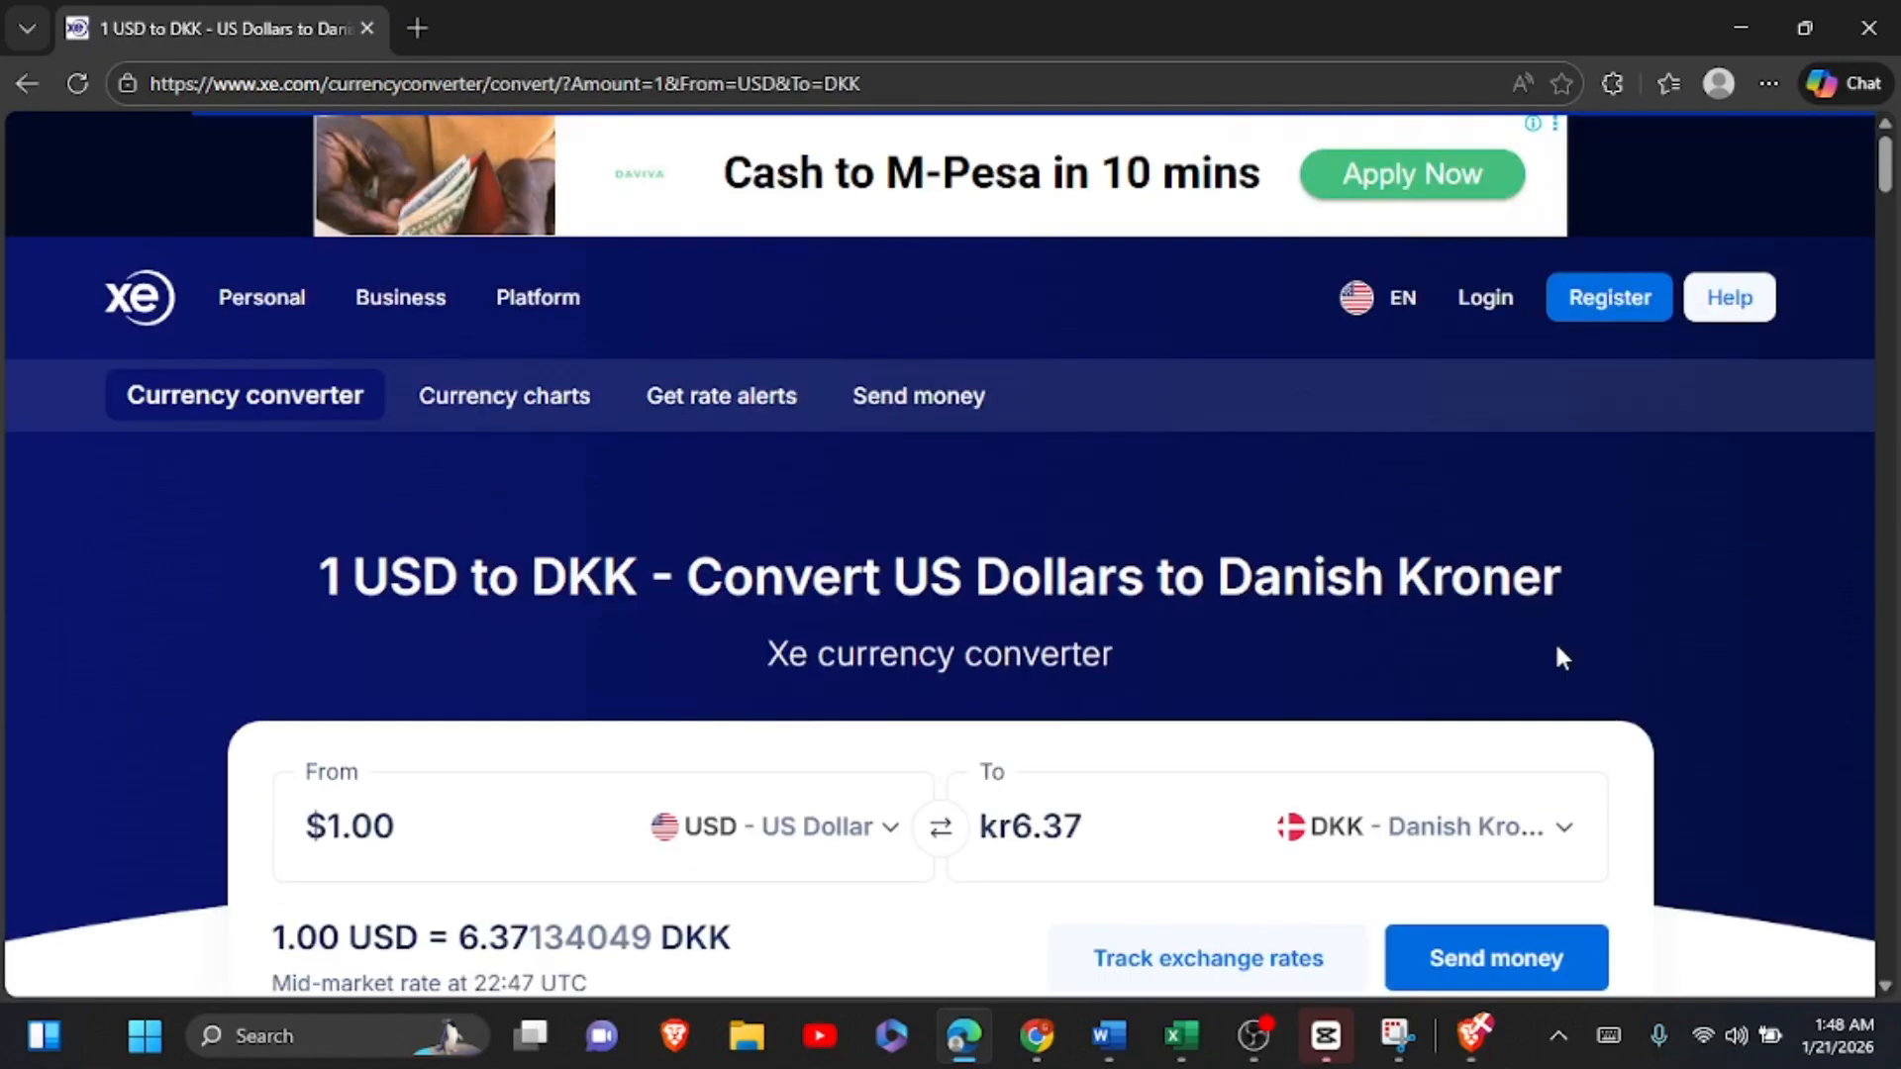
scroll(1557, 656, "down", 3)
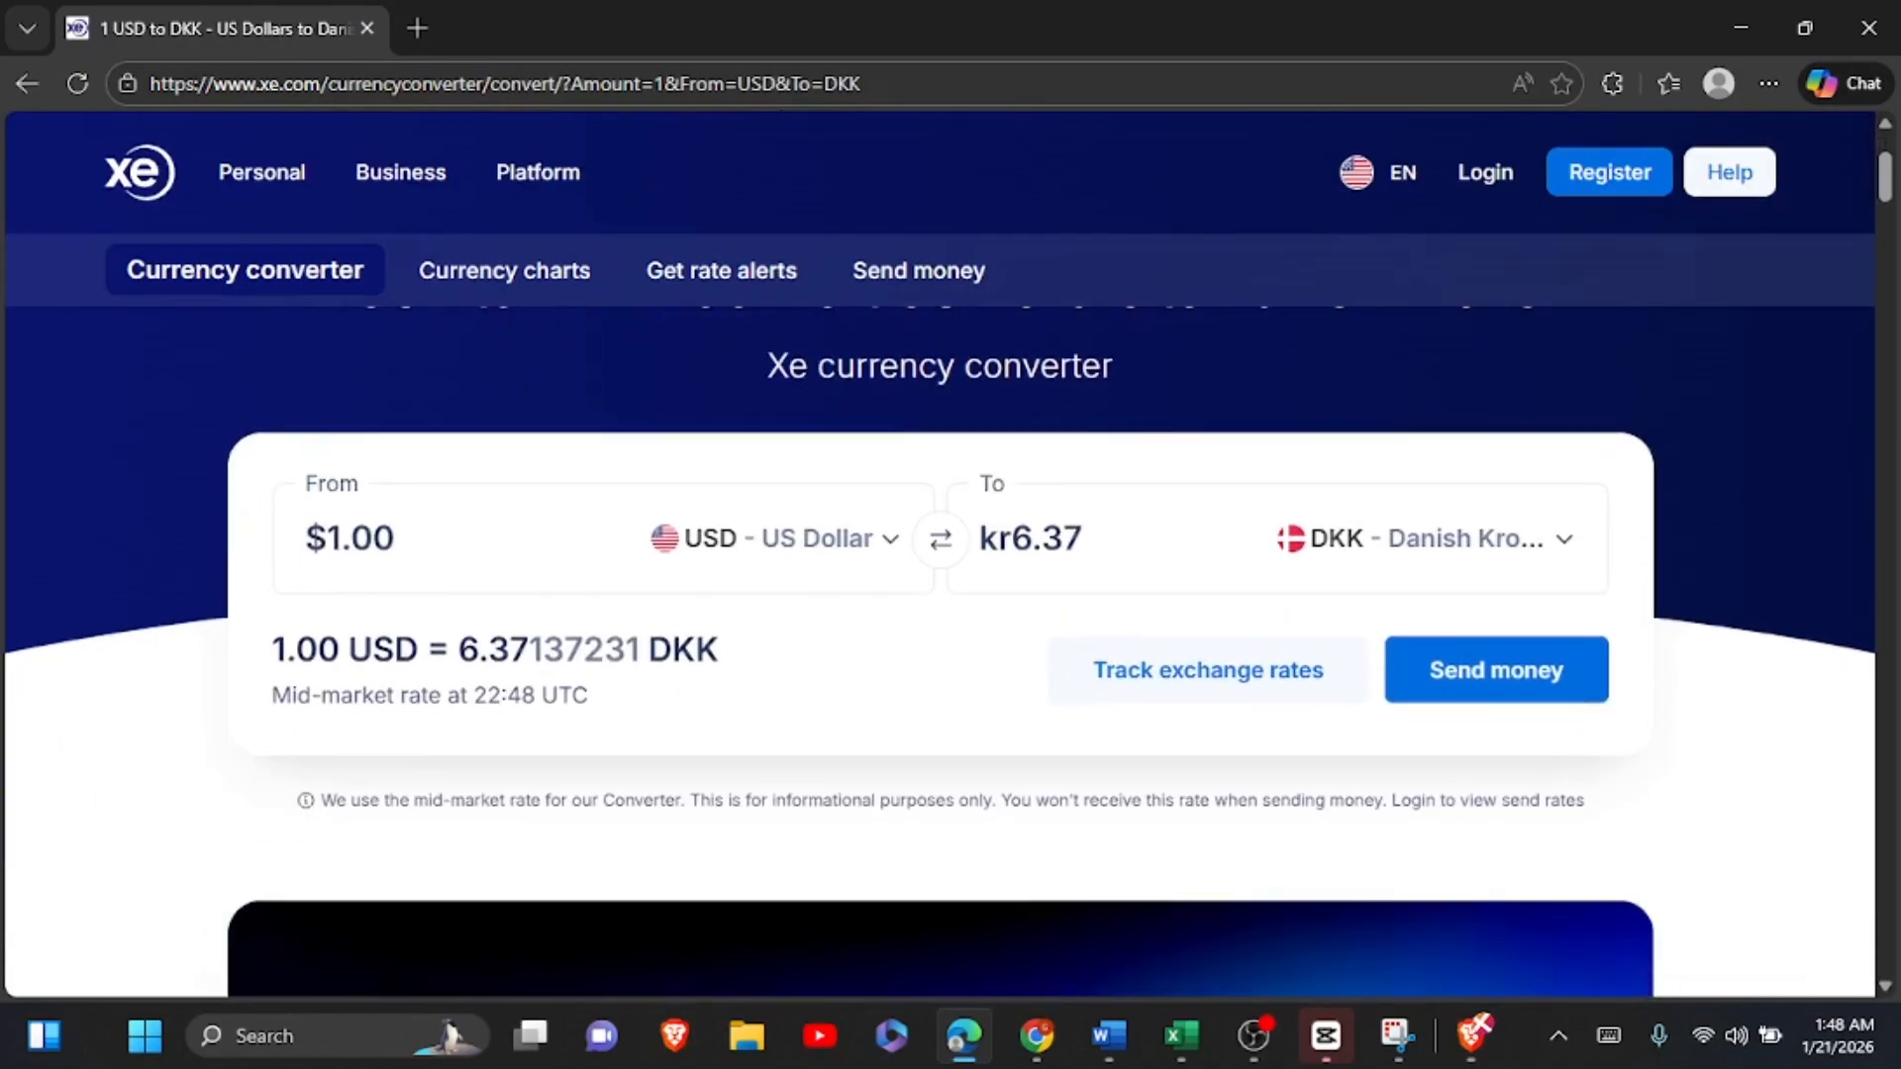
Step: Copy the USD to DKK rate up to the third decimal place and enter 6.371 in C19 of the Excel worksheet
left_click(1069, 576)
left_click_drag(543, 651, 469, 655)
key("ctrl+c")
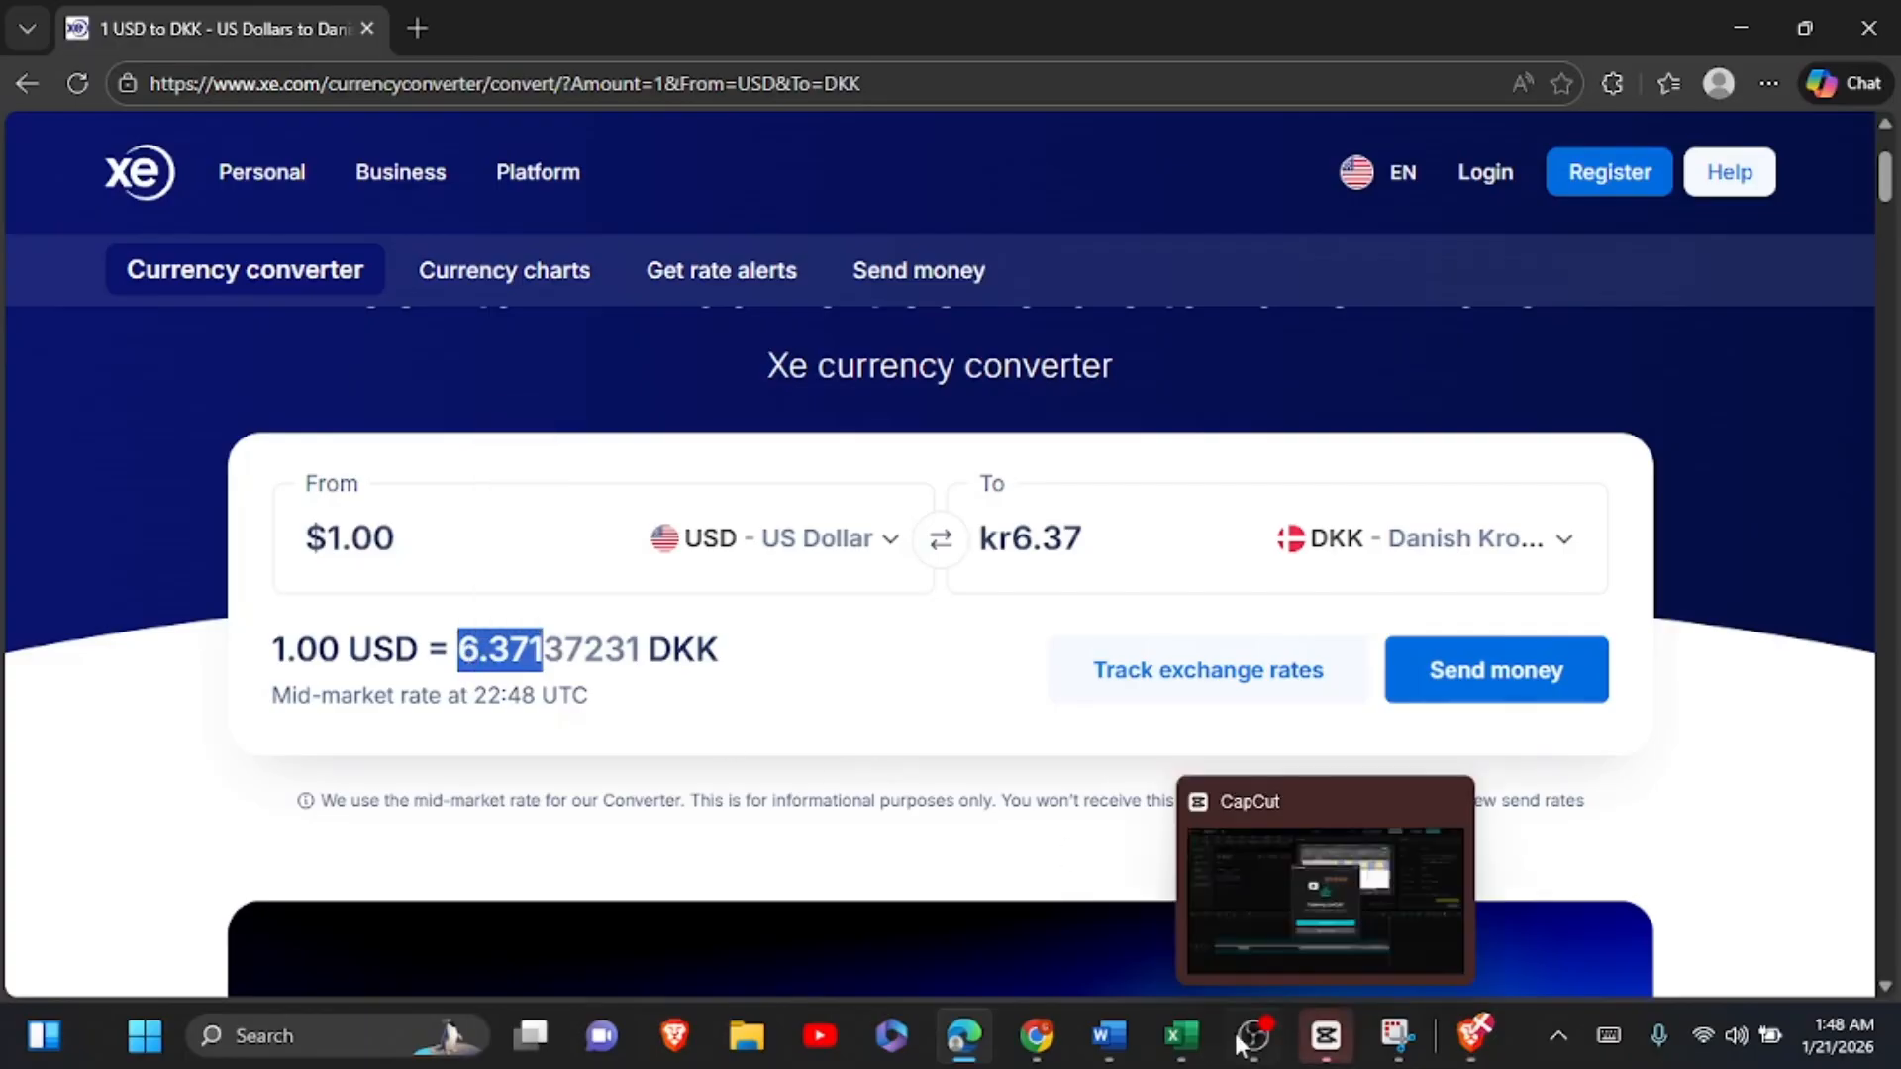
left_click(1193, 1053)
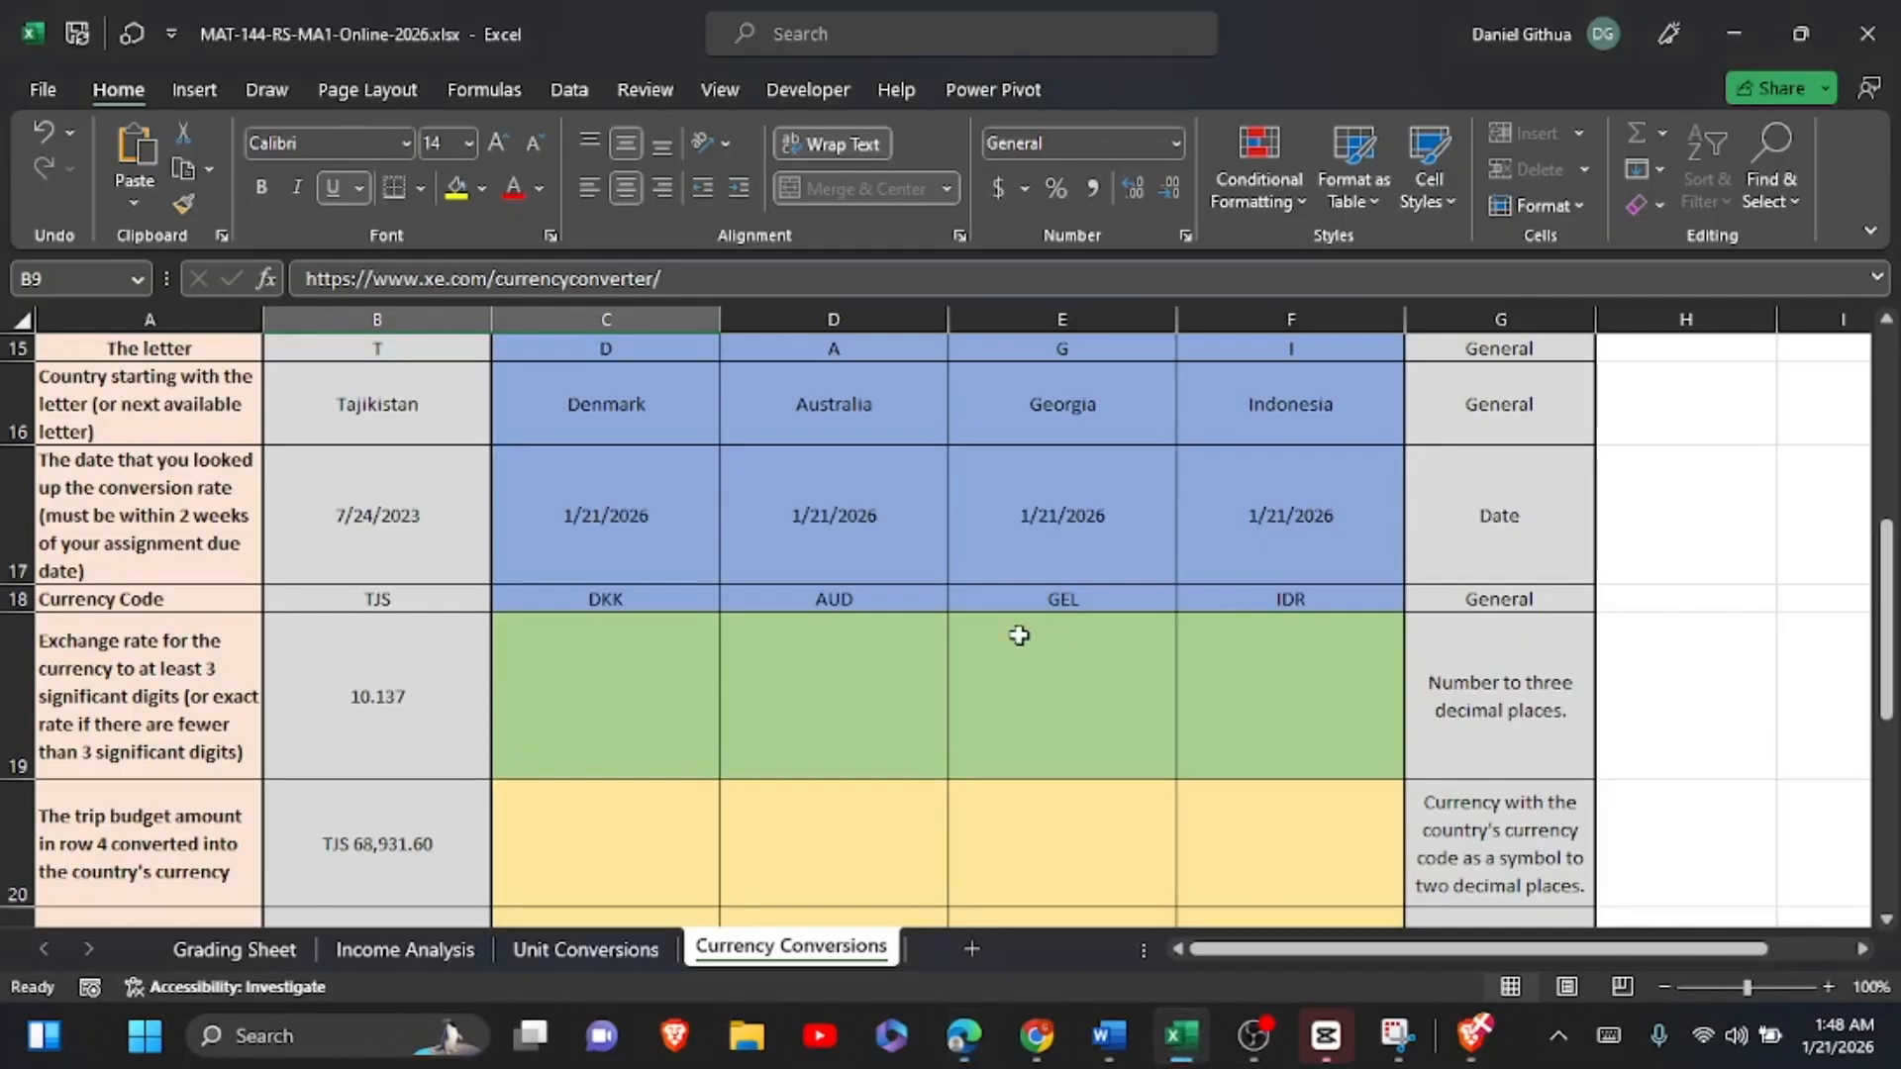
left_click(606, 671)
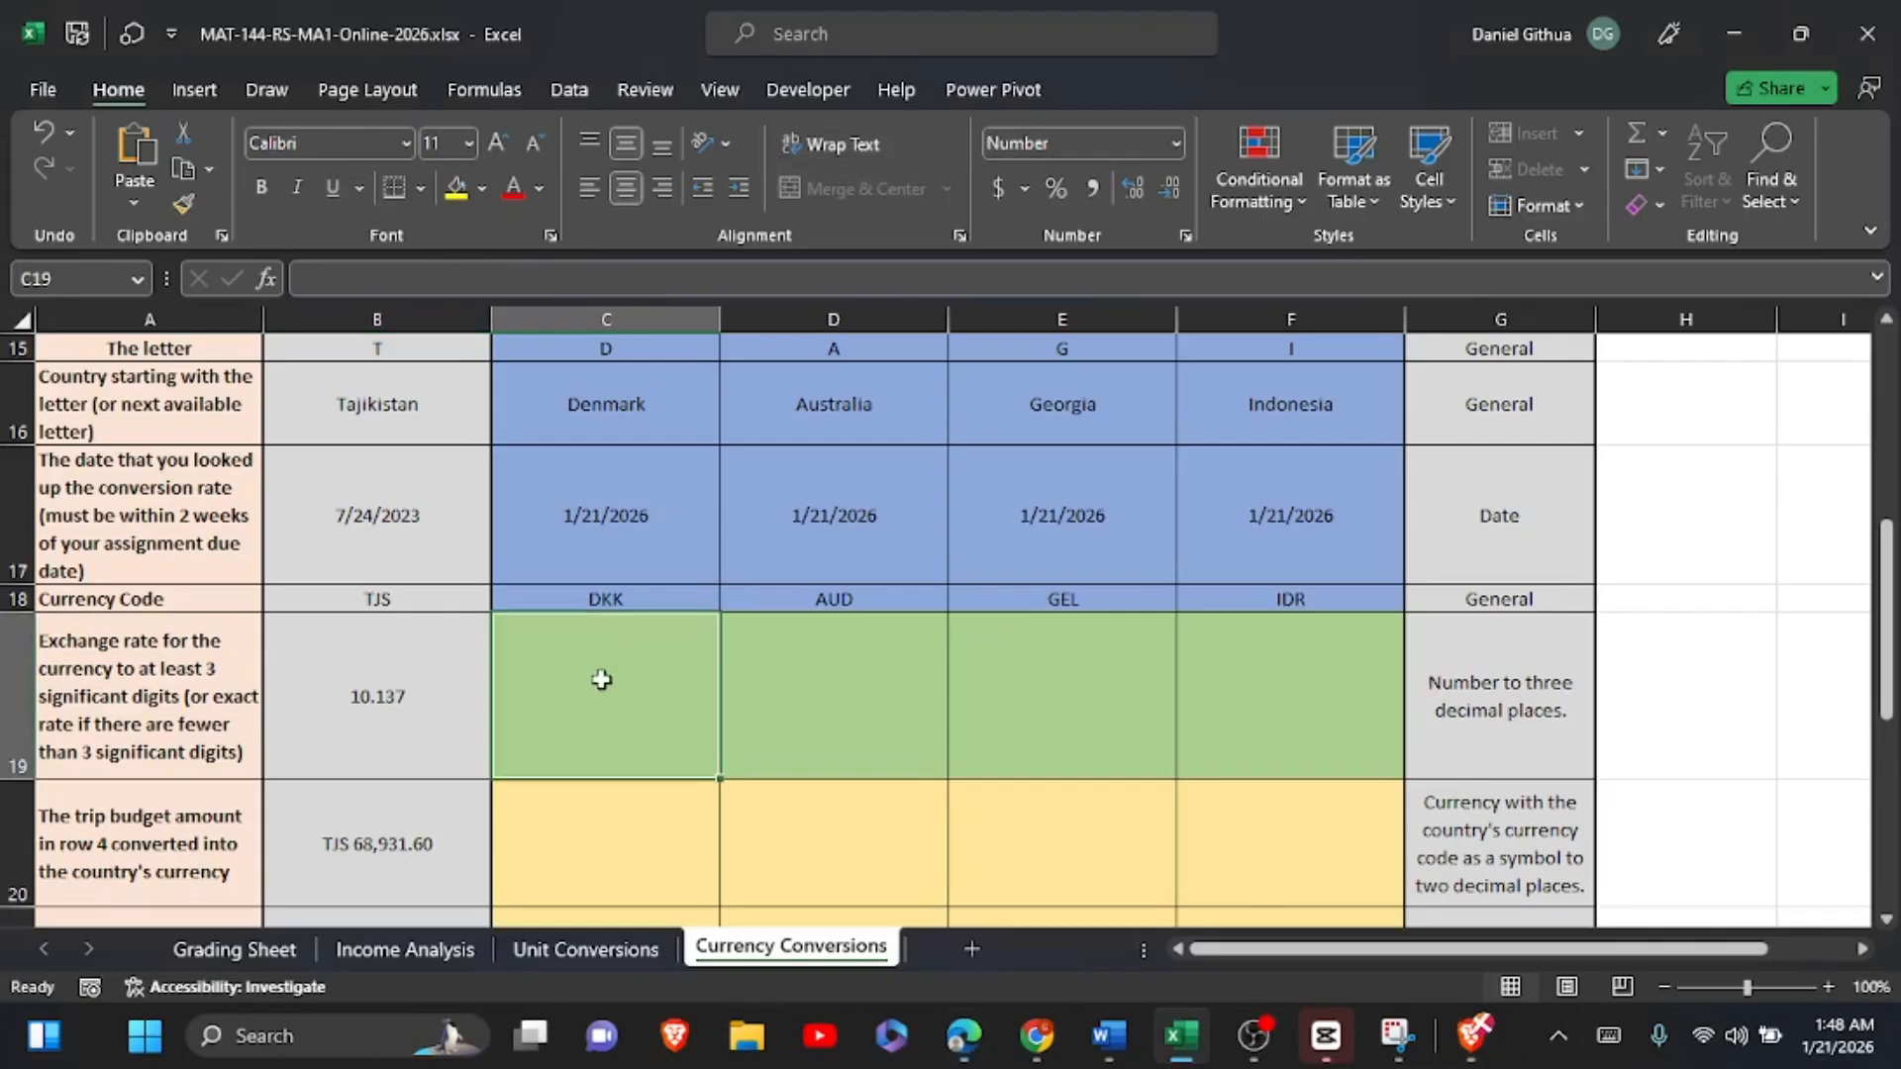
left_click(399, 278)
key("ctrl+v")
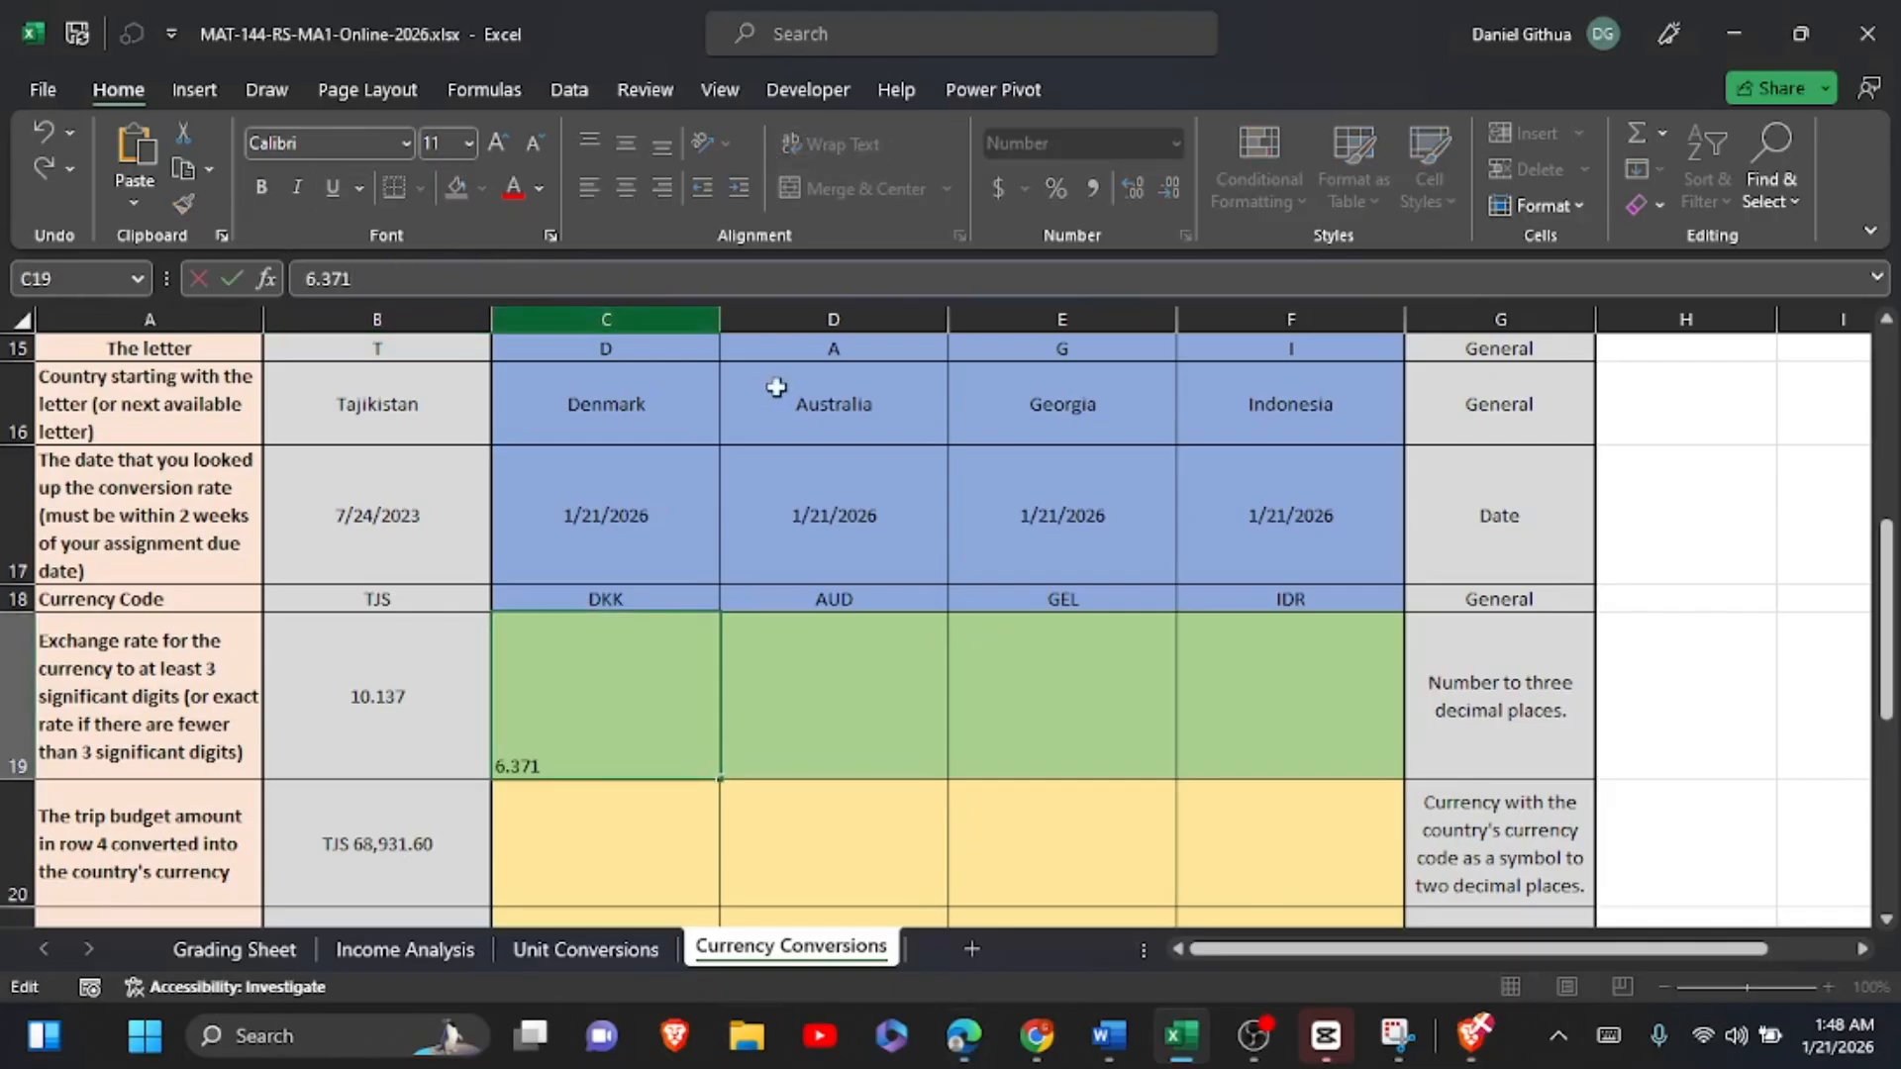
left_click(1098, 657)
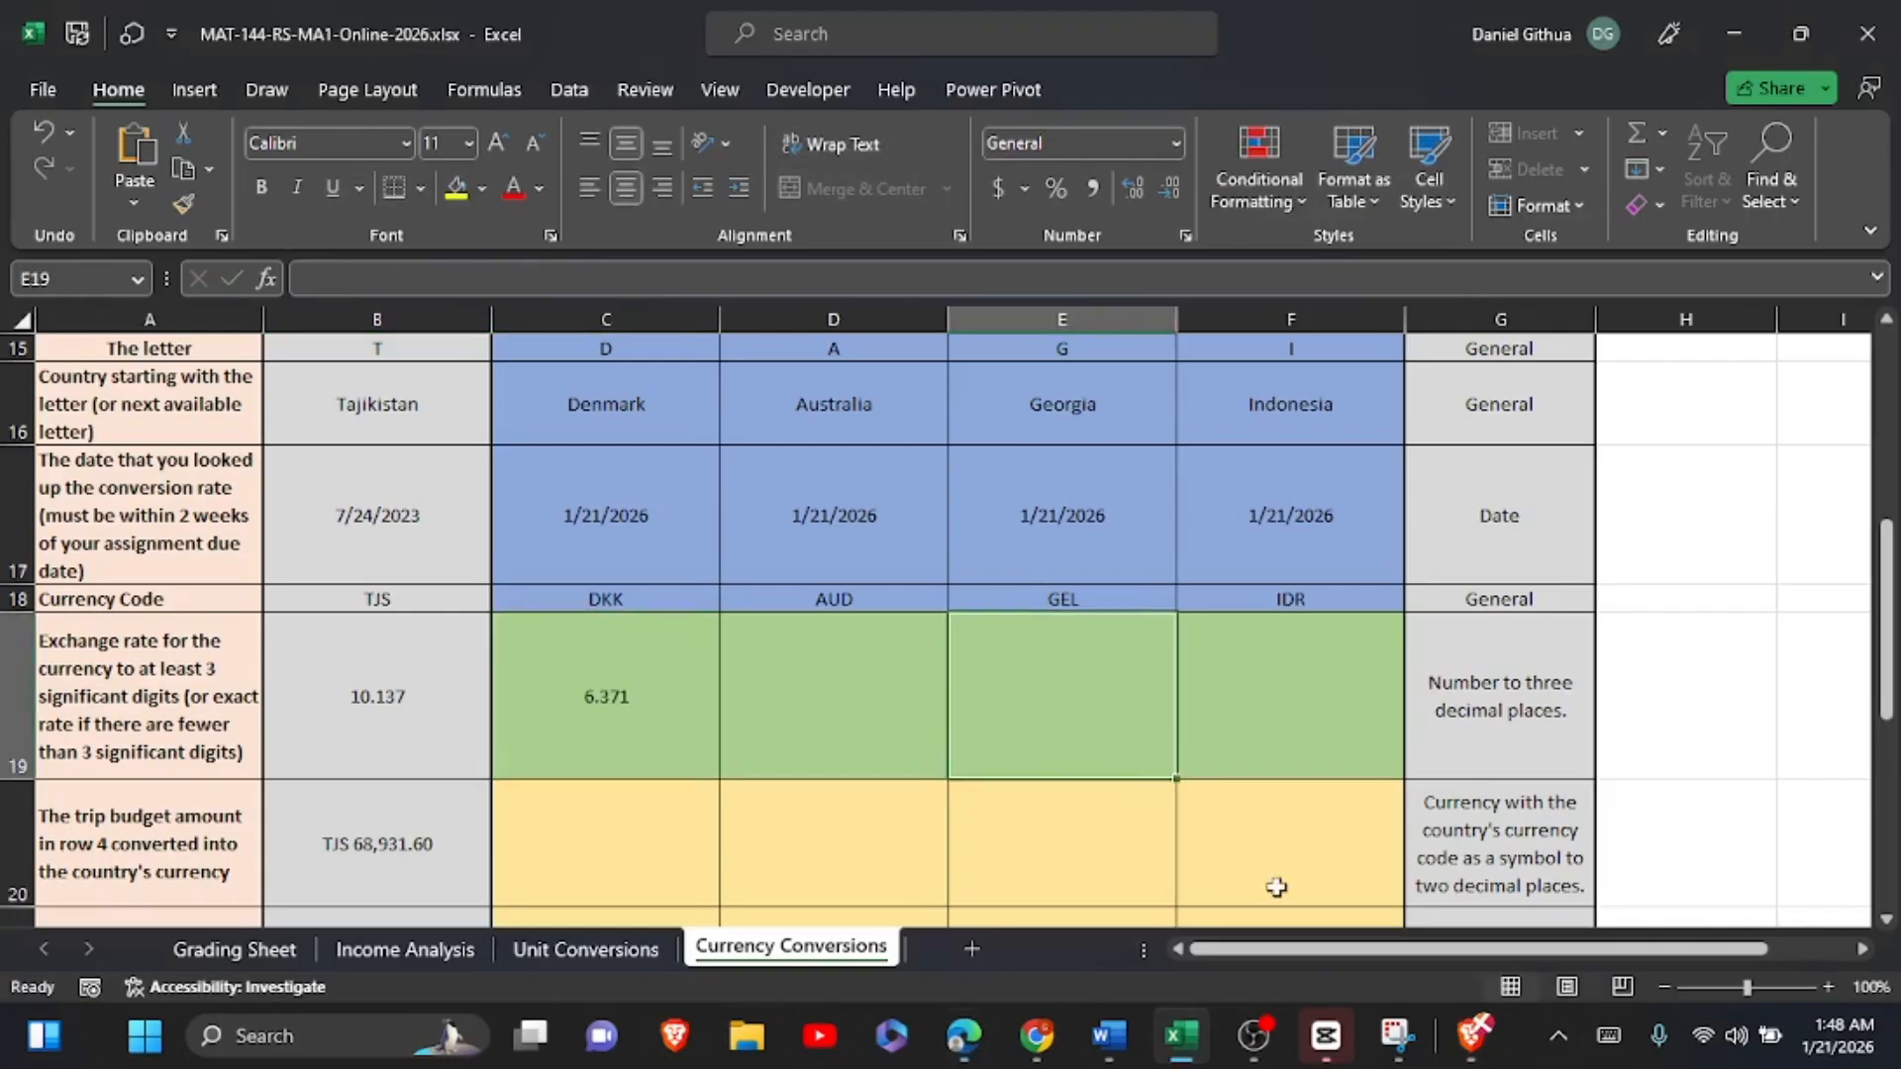
left_click(965, 1037)
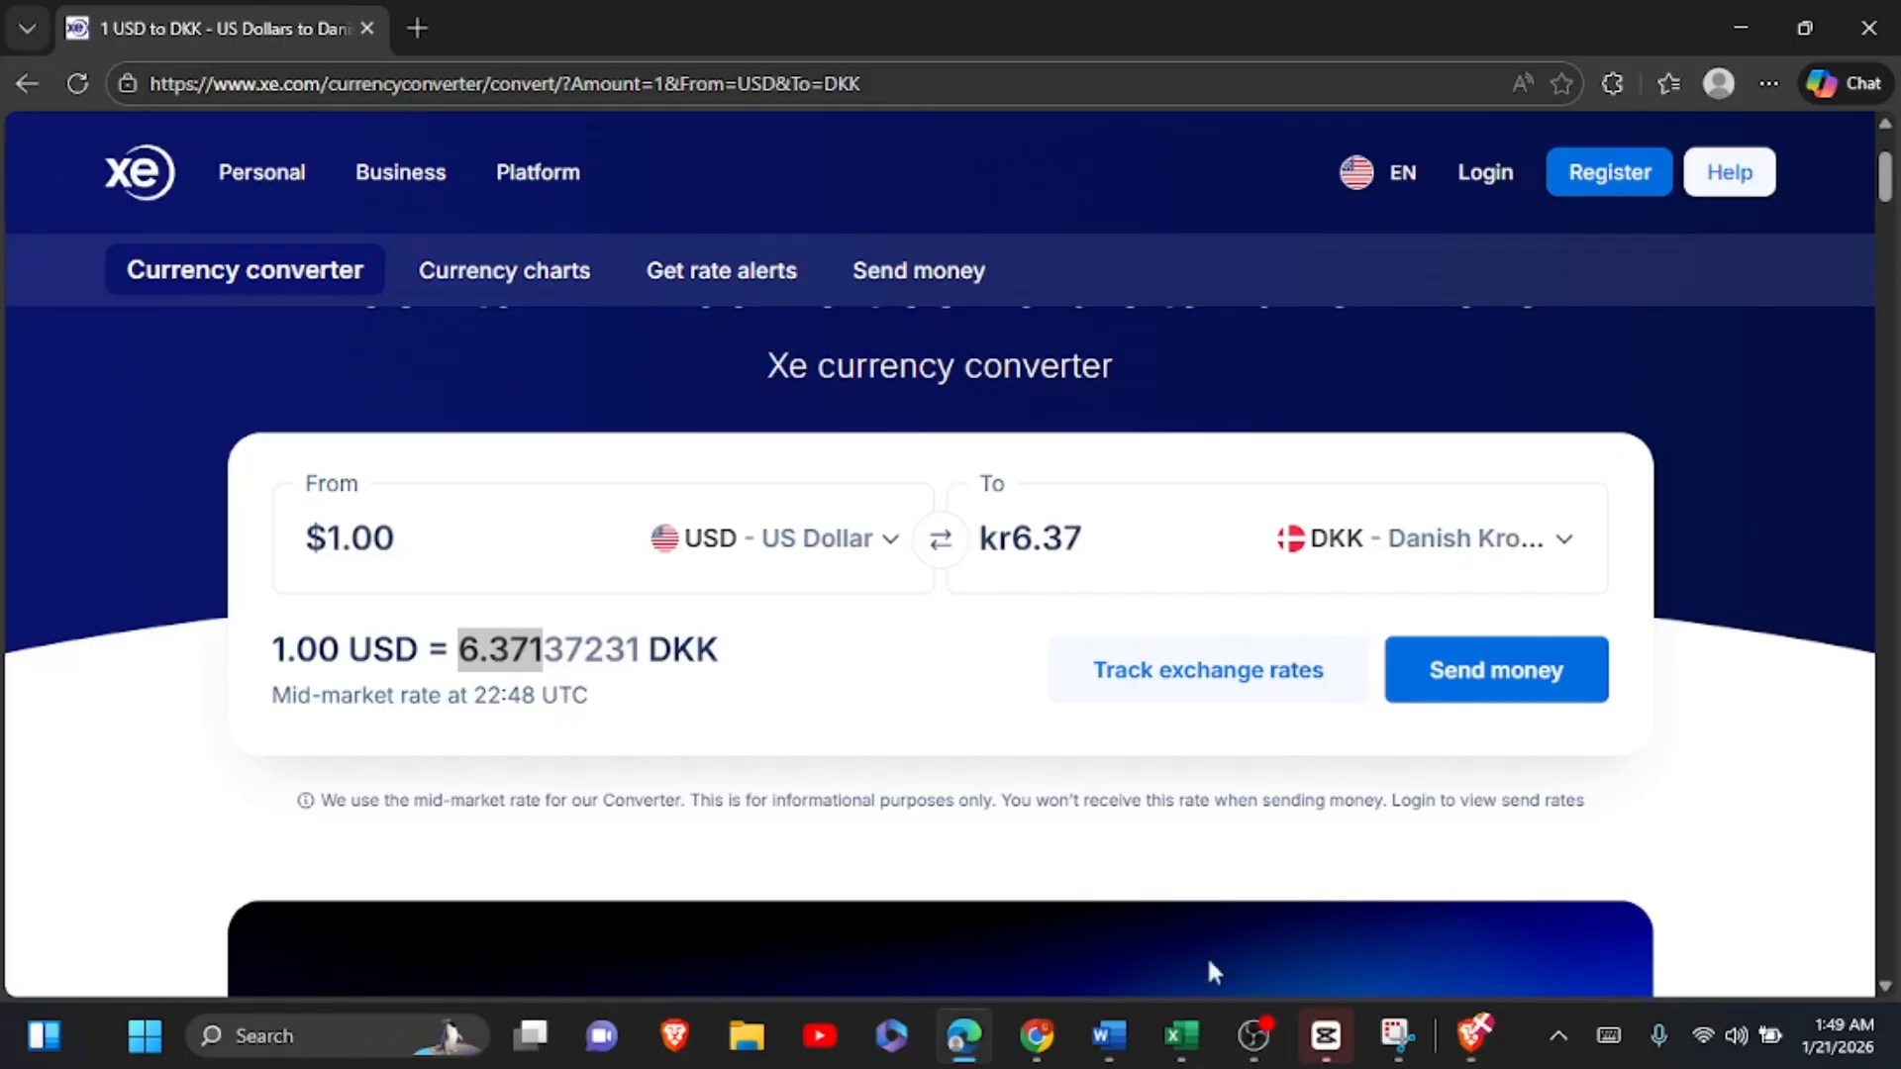
mouse_move(1132, 1010)
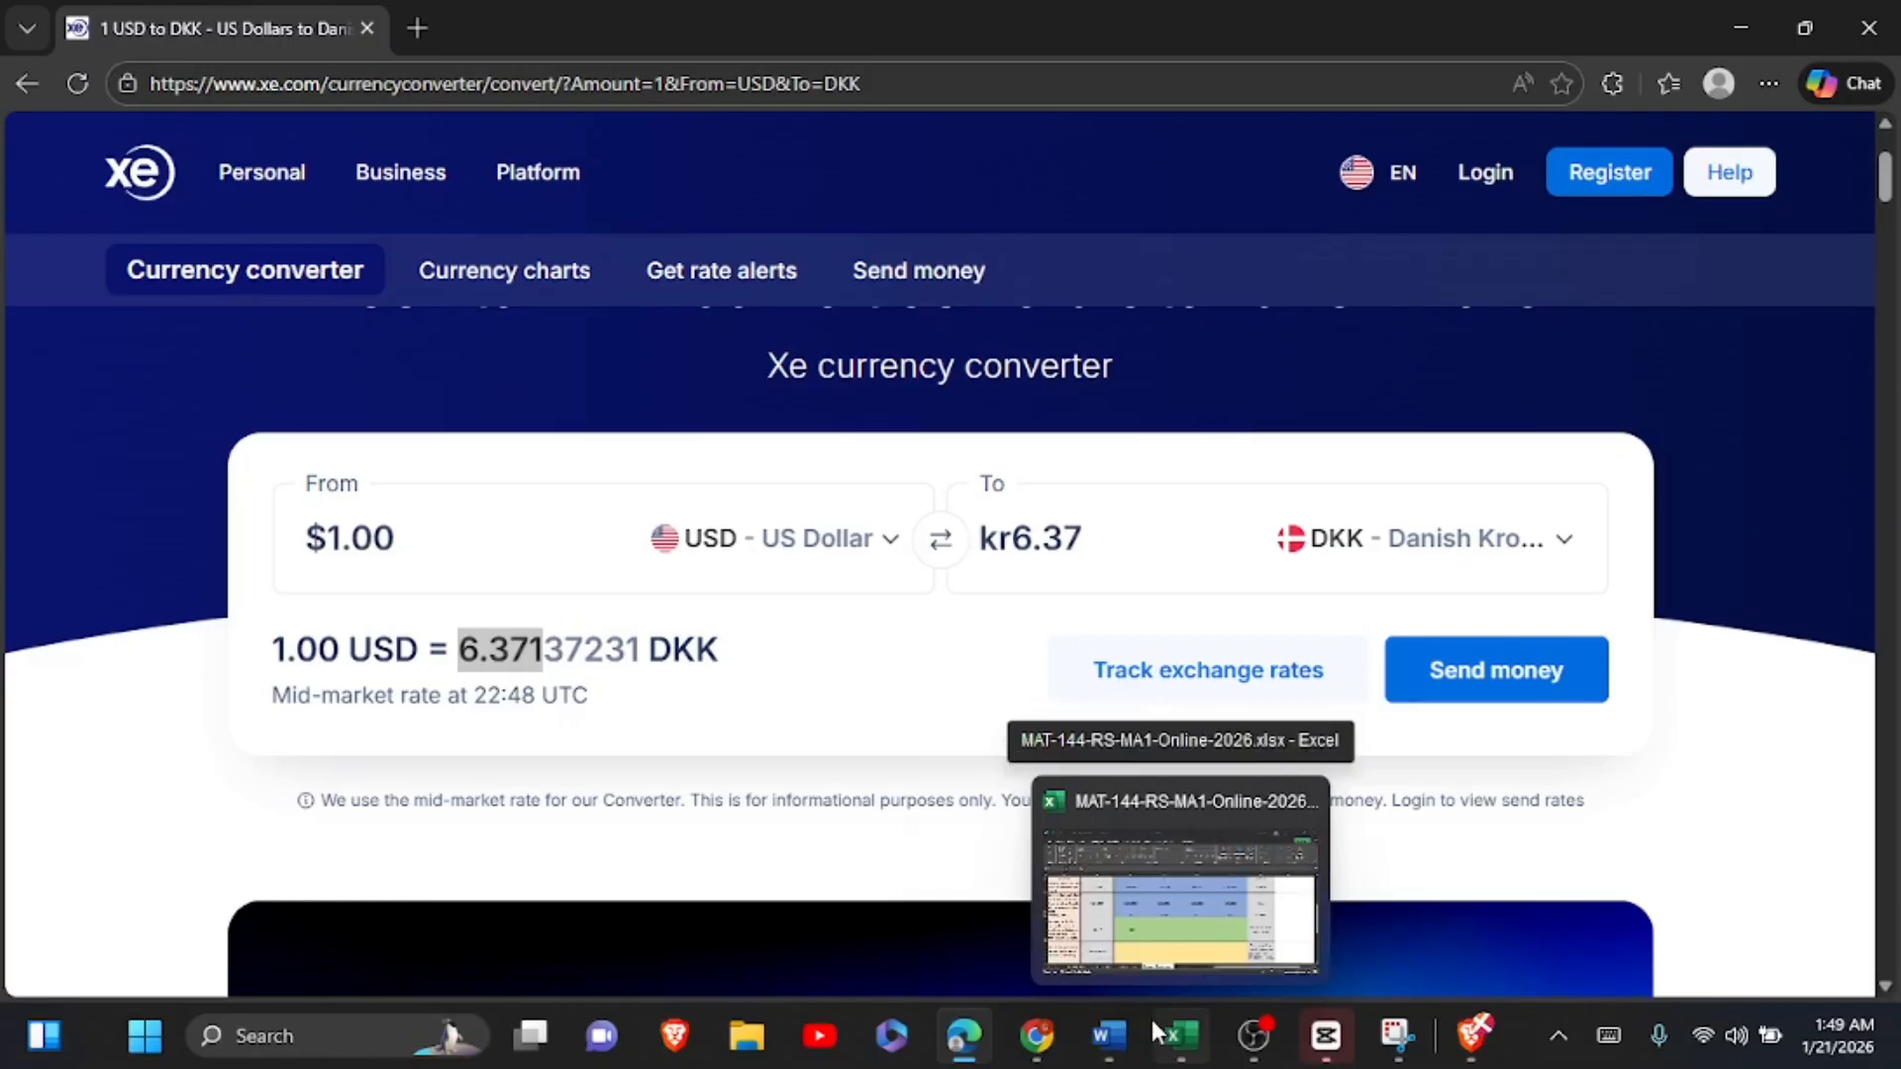
left_click(1151, 1020)
left_click(844, 687)
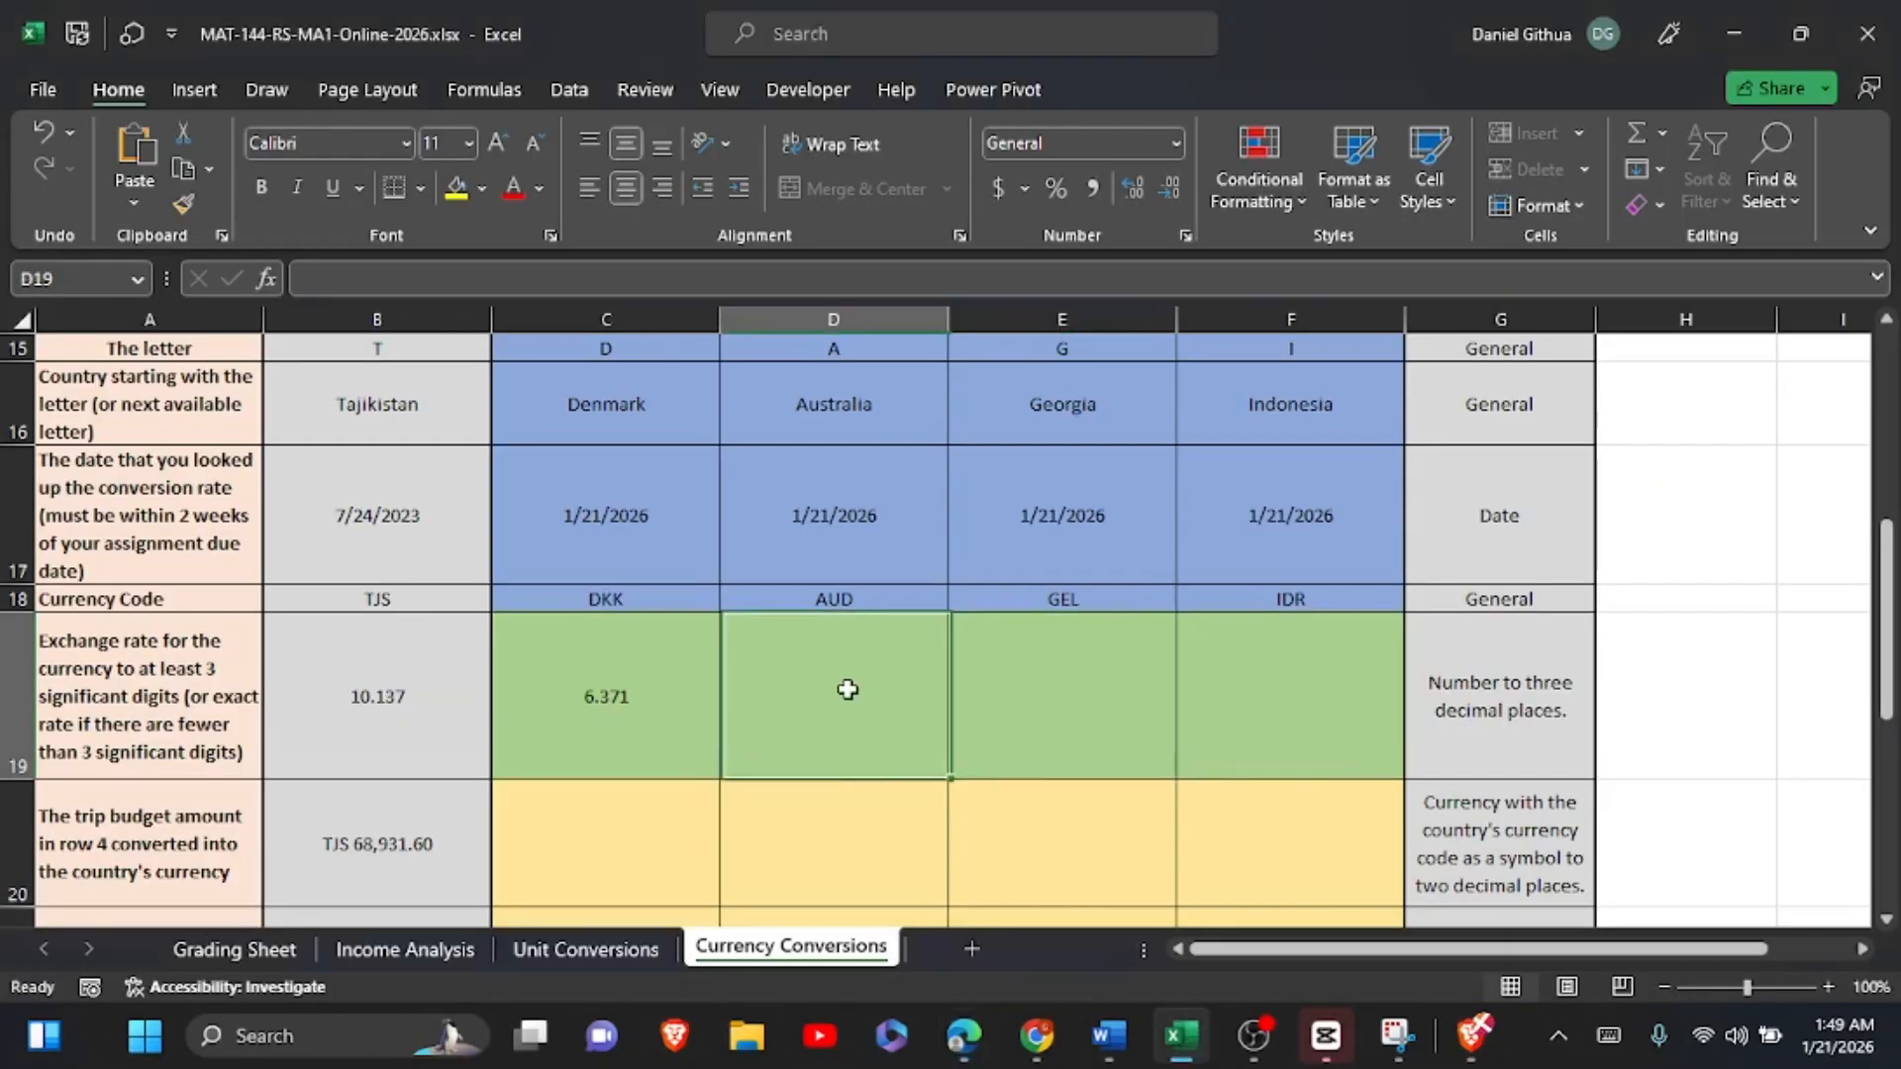
left_click(655, 822)
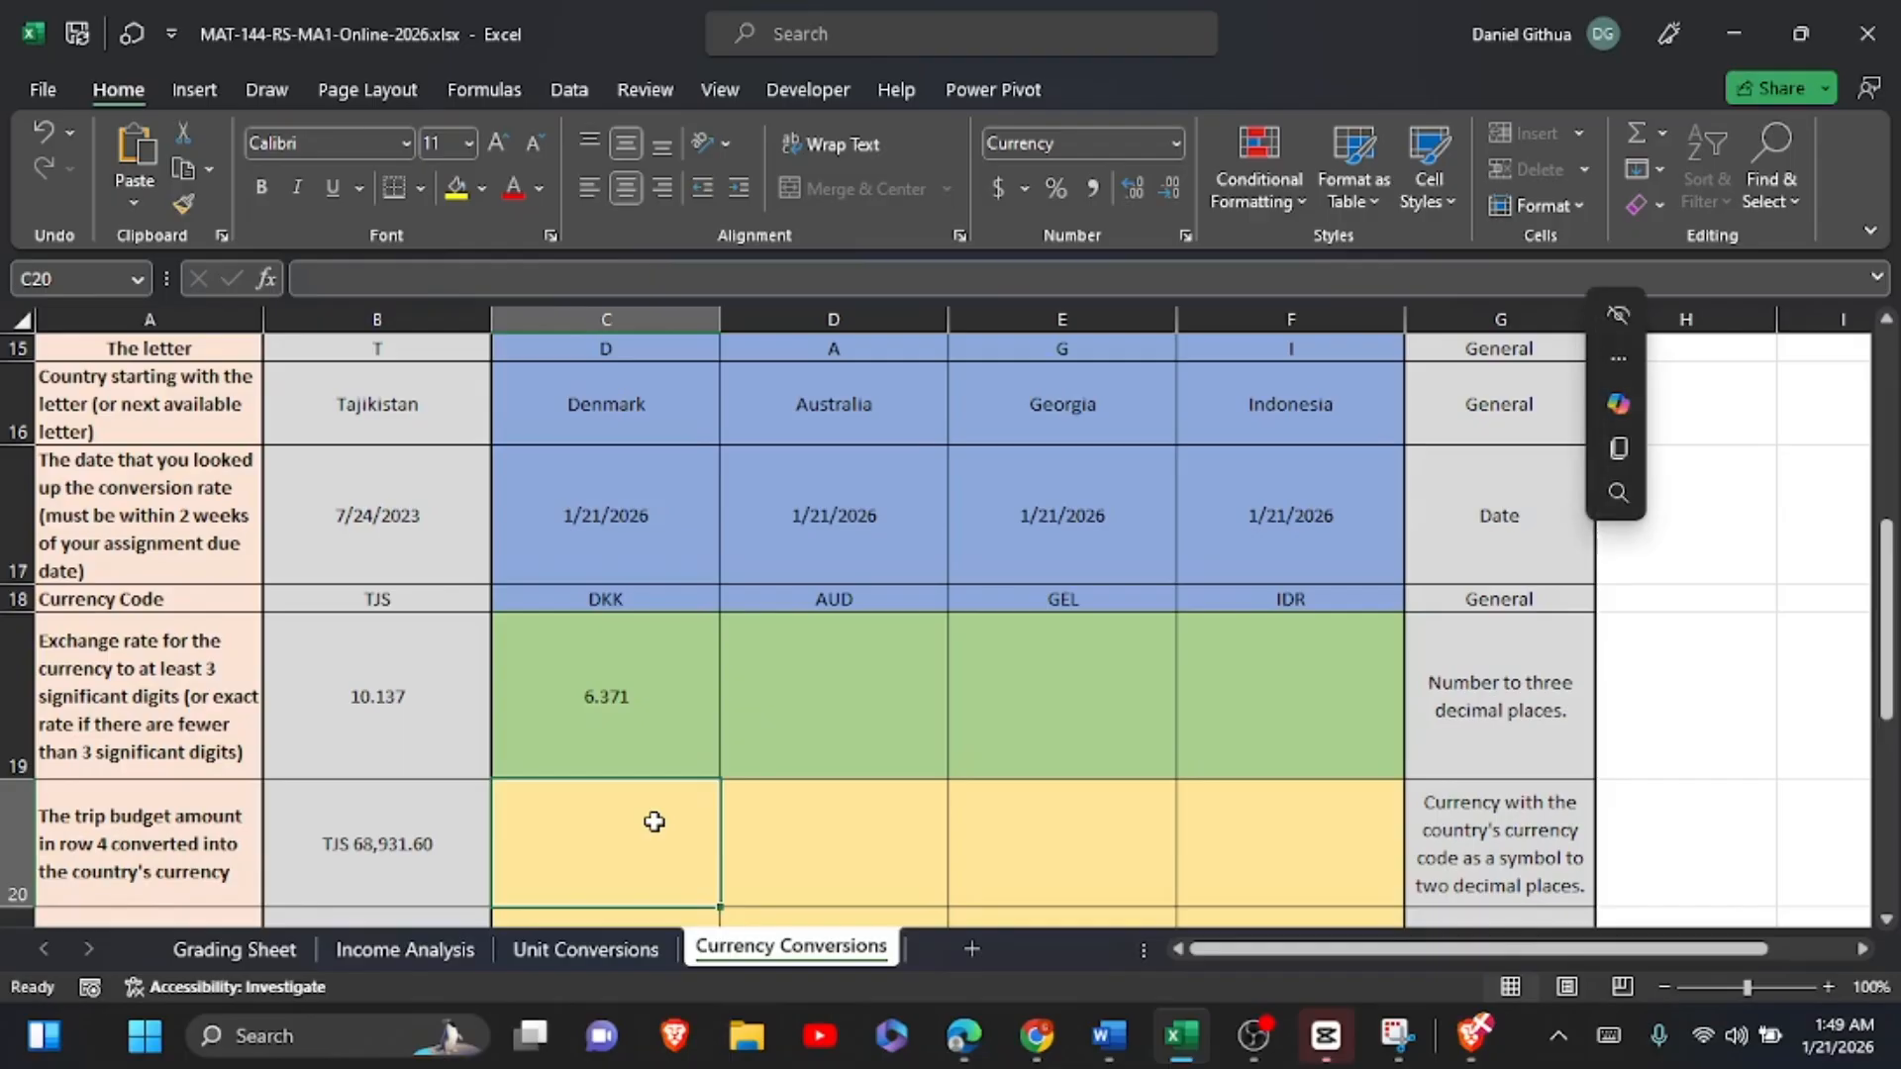
Step: Switch to the Xe converter, set the target currency to AUD Australian Dollar and copy 1.484 from the rate
left_click(964, 1035)
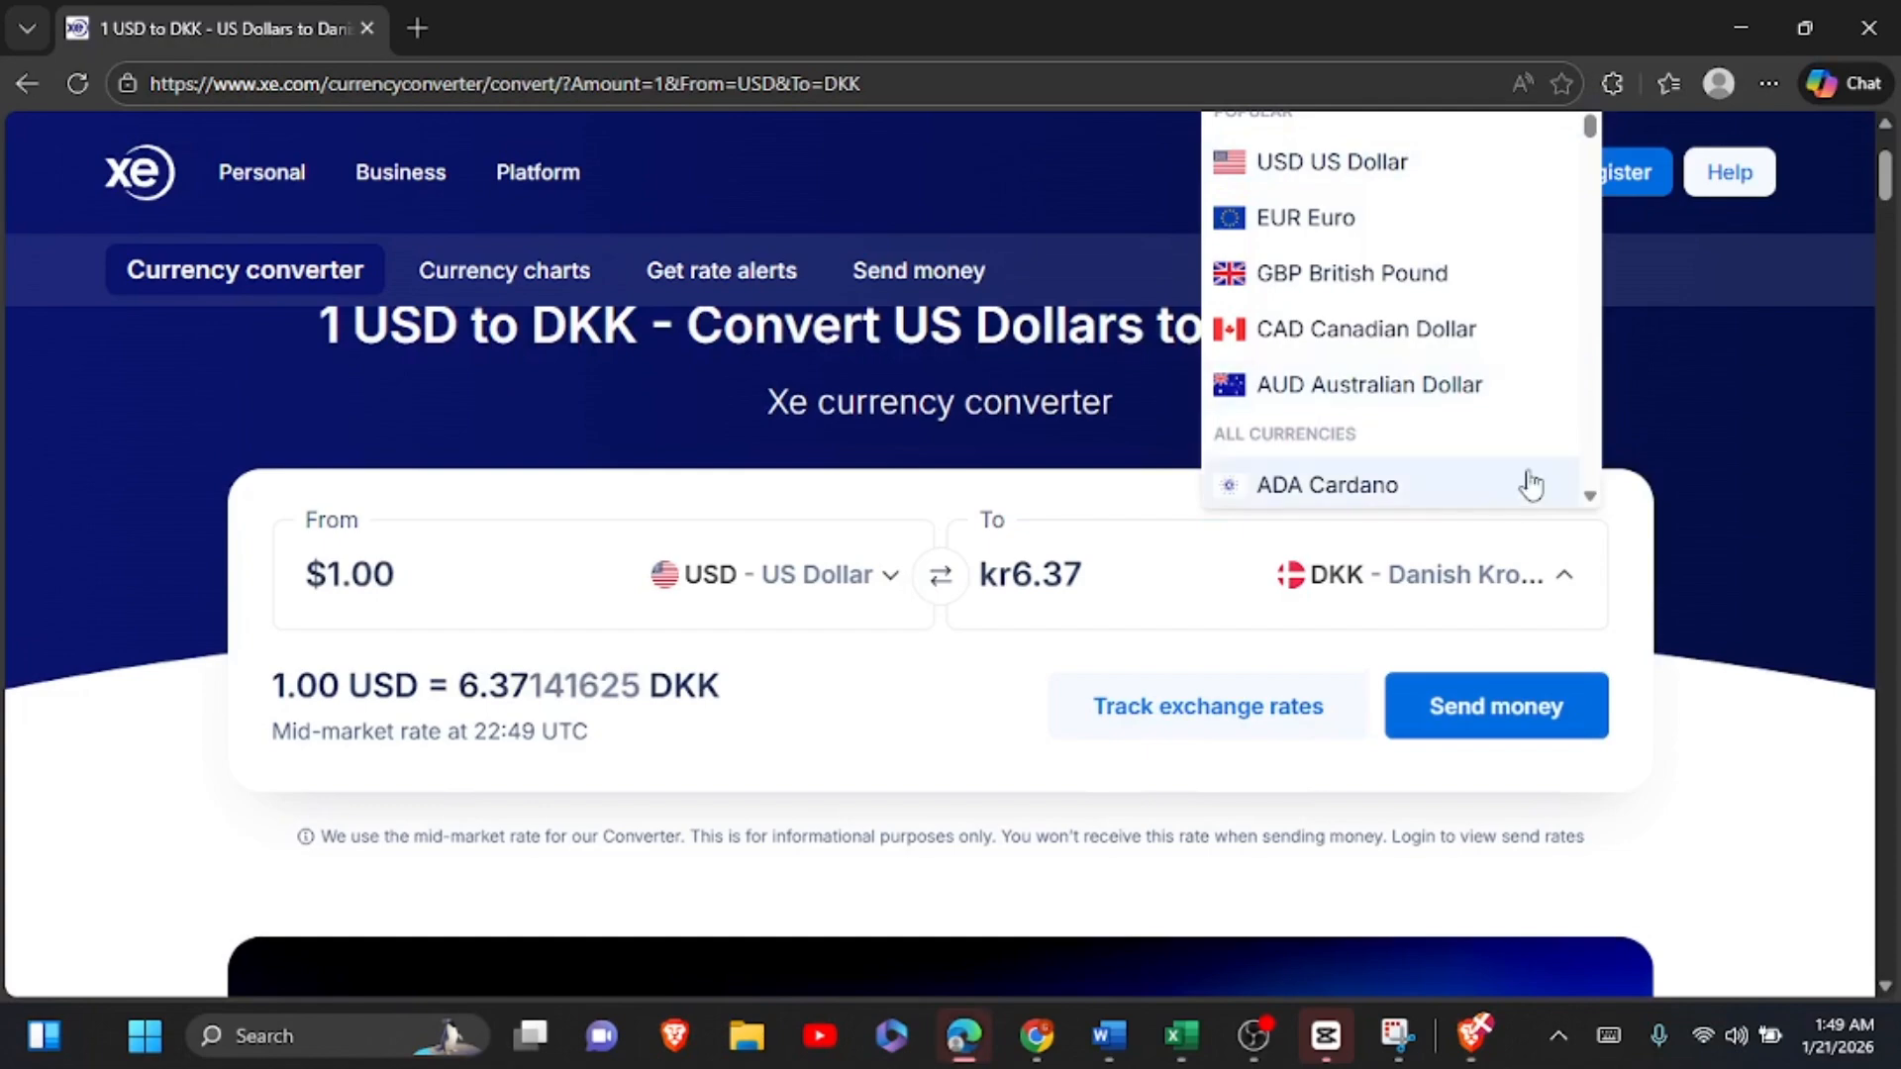
left_click(1384, 384)
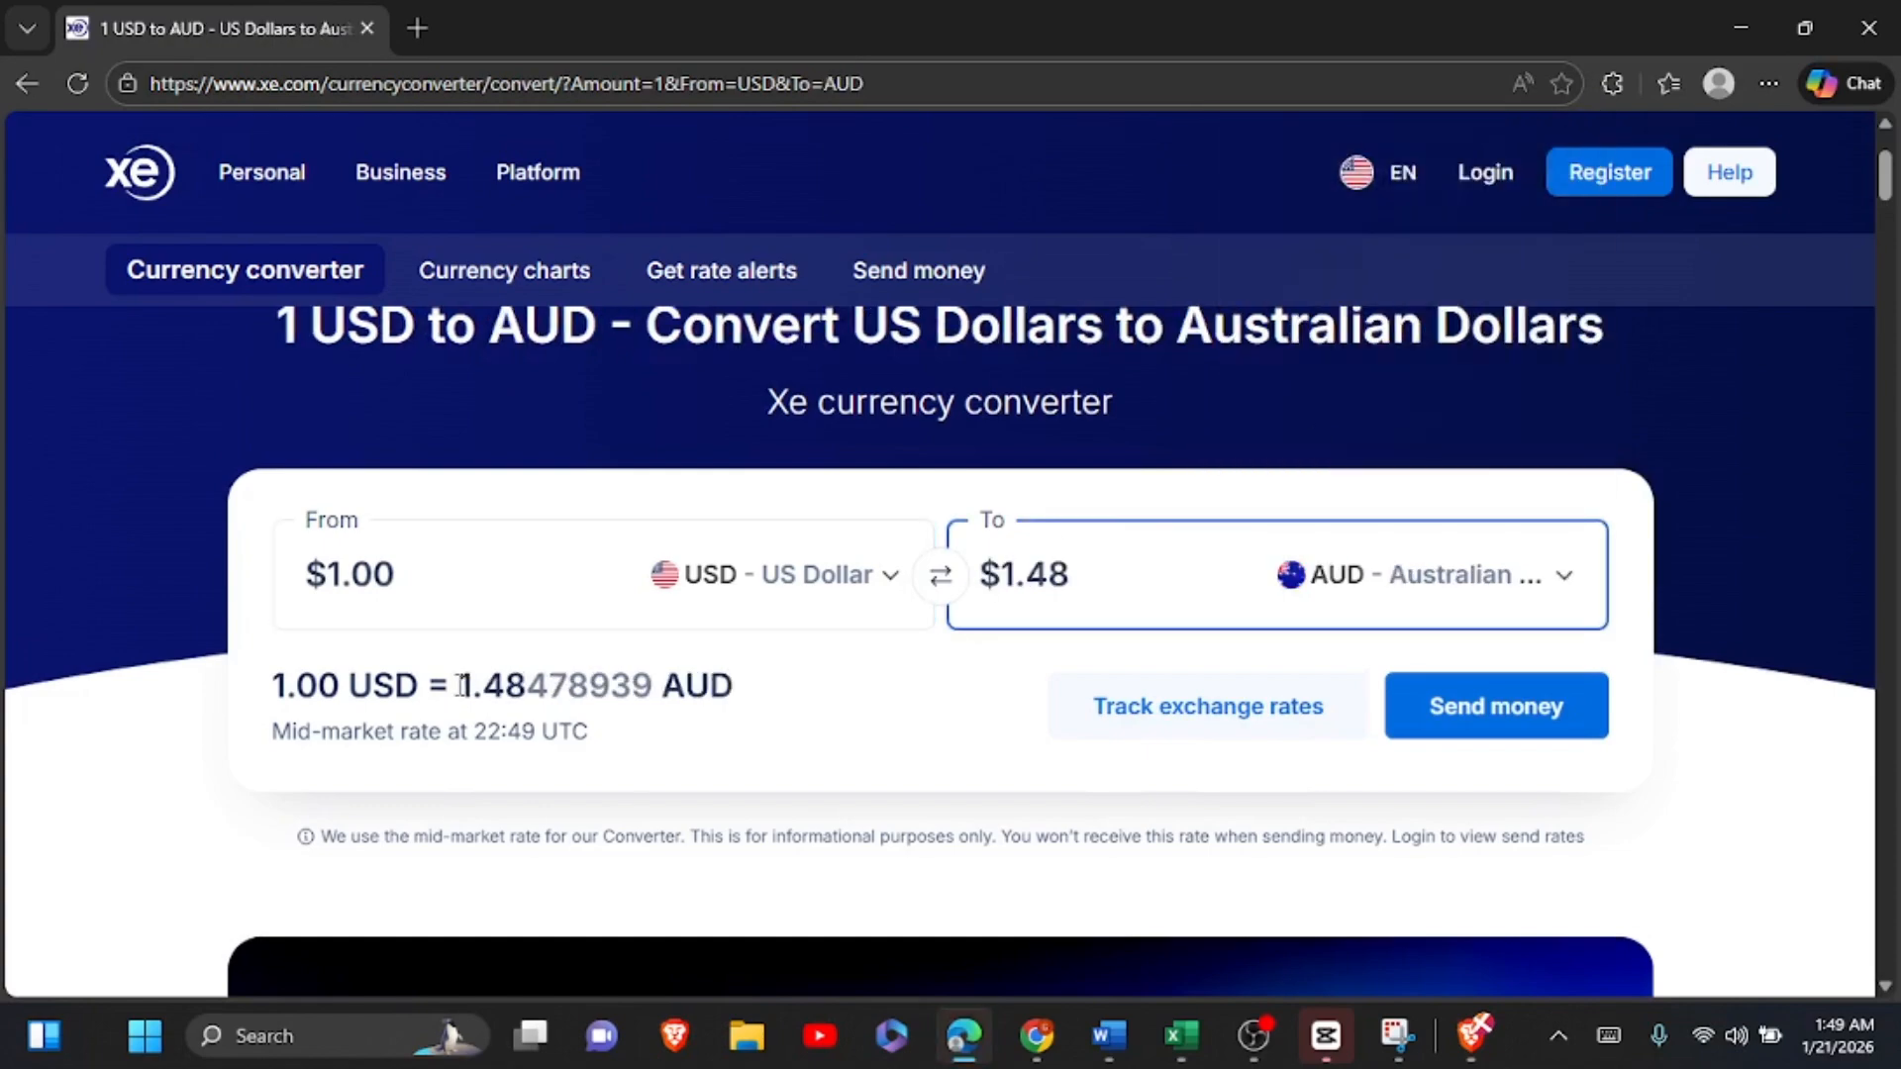
left_click_drag(458, 685, 544, 686)
key("ctrl+c")
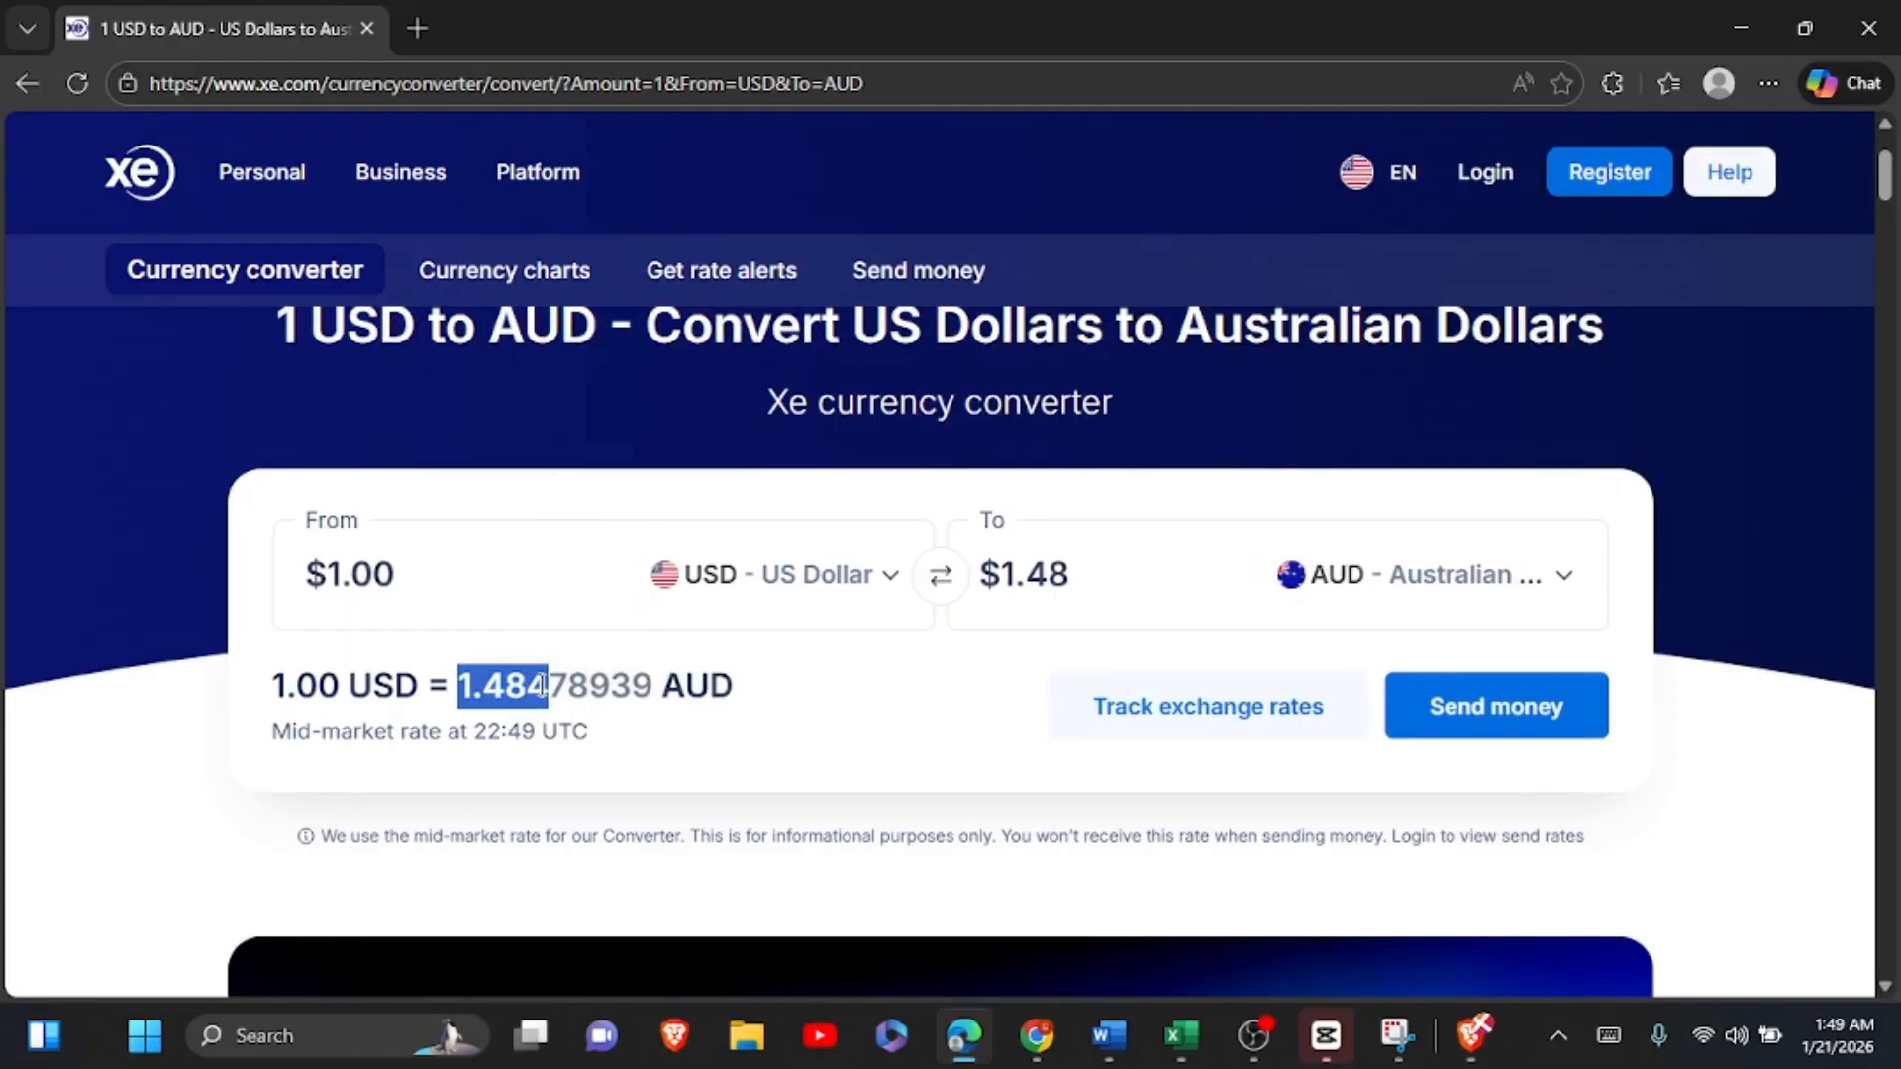
Step: Paste the Australian dollar rate into D19 of the Excel worksheet and round it up to 1.485
left_click(1212, 1053)
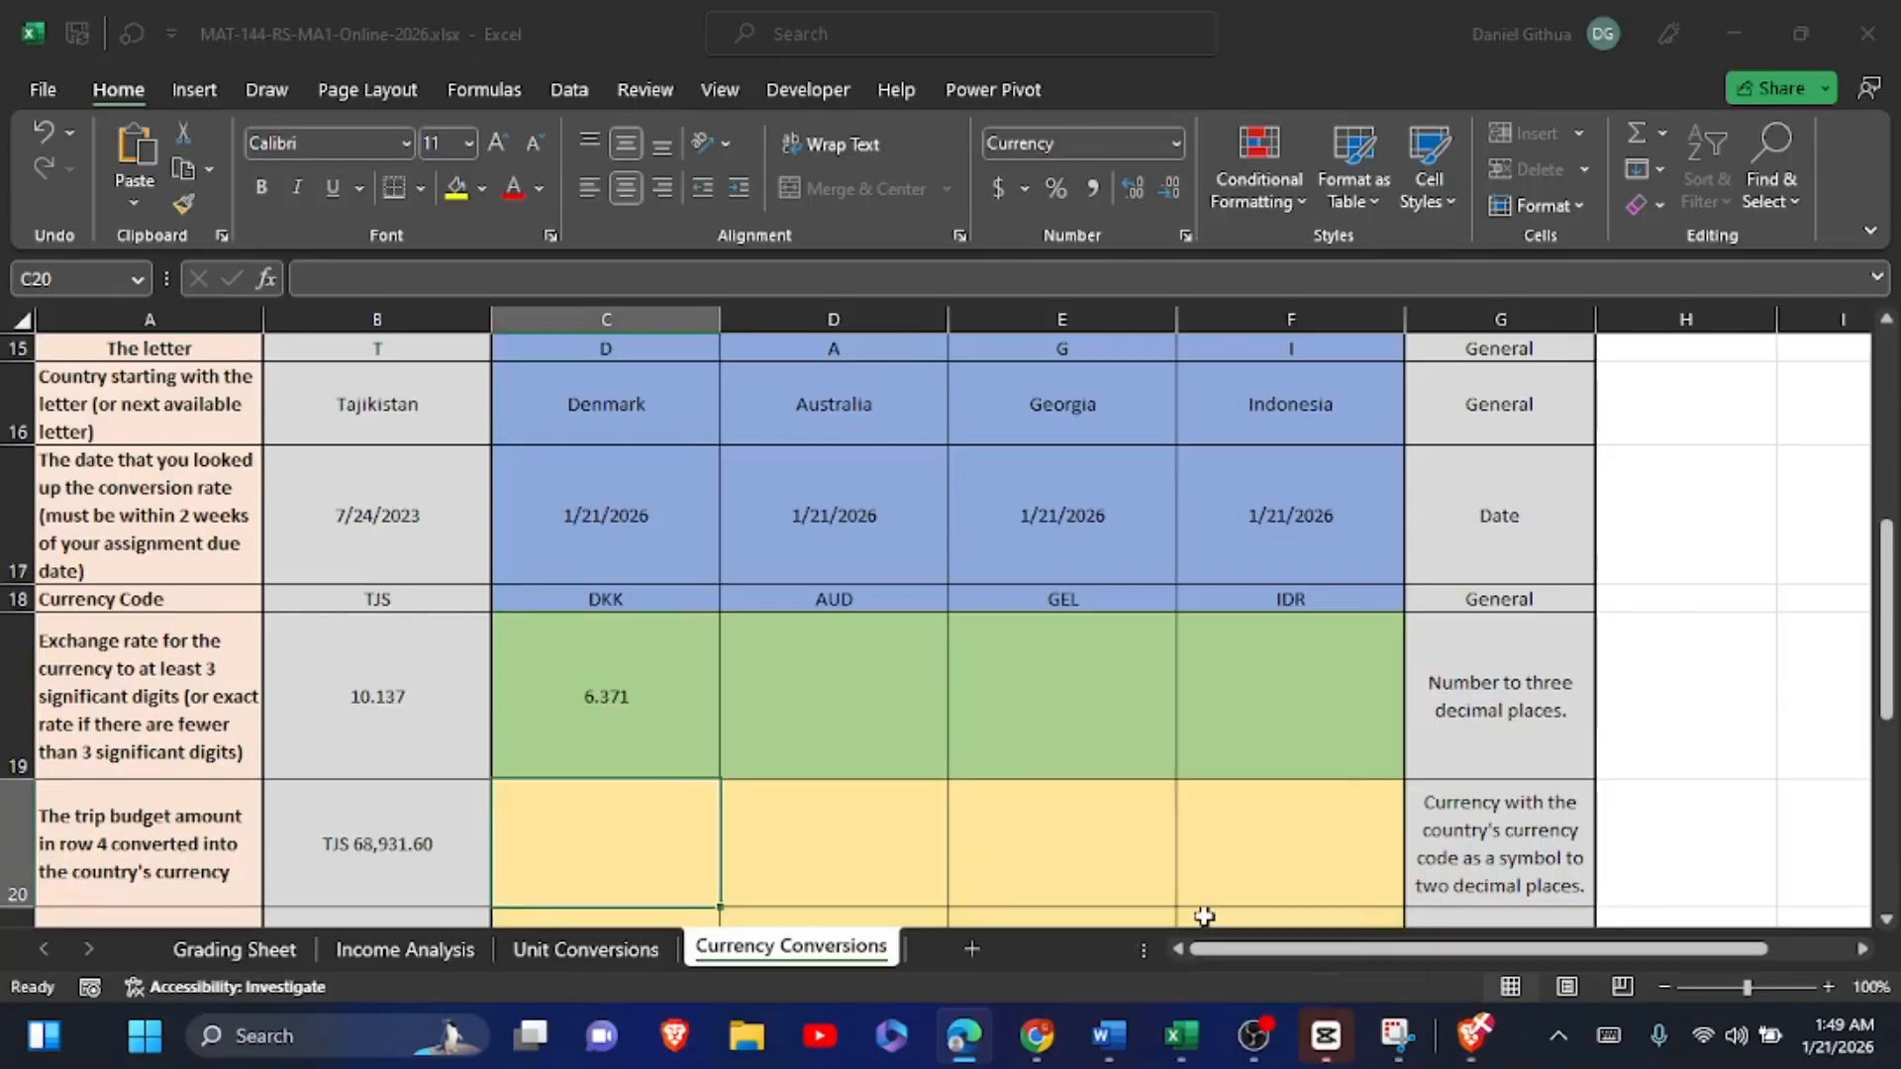
key("Right")
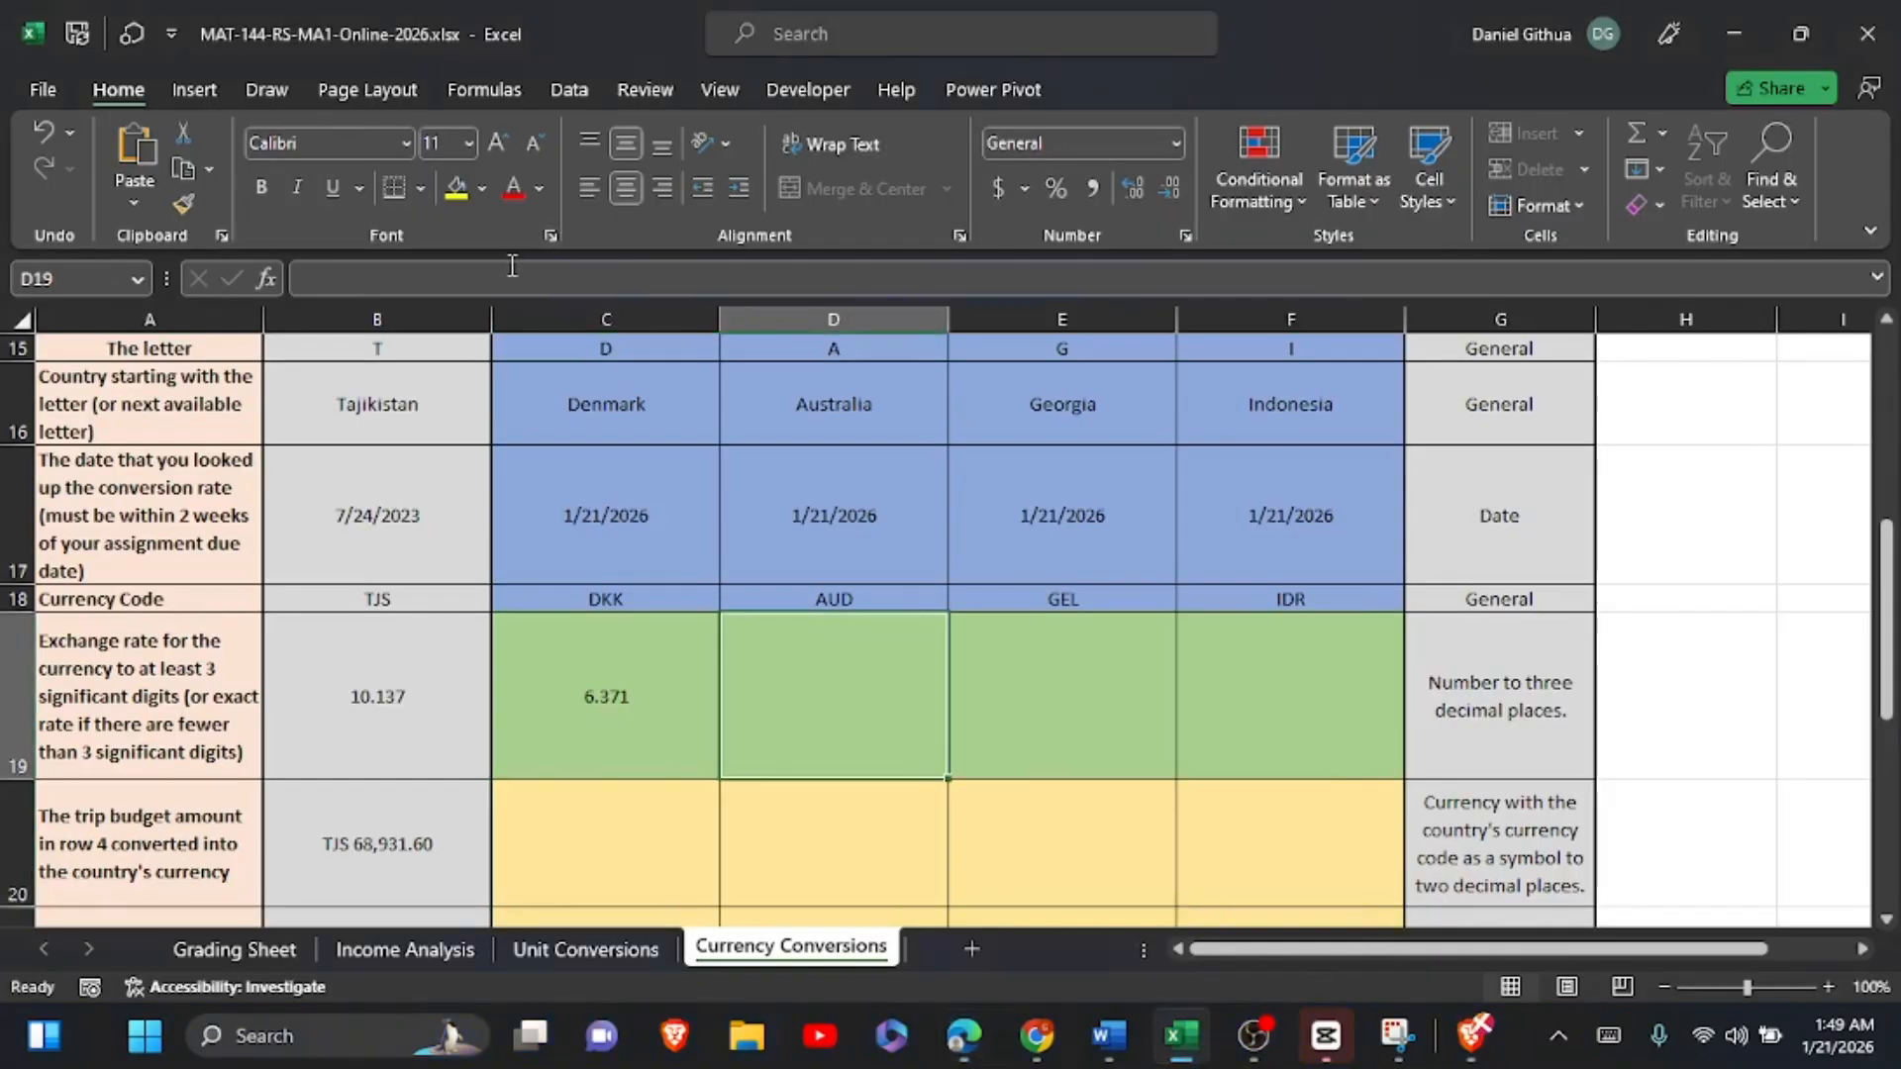
left_click(376, 273)
key("ctrl+v")
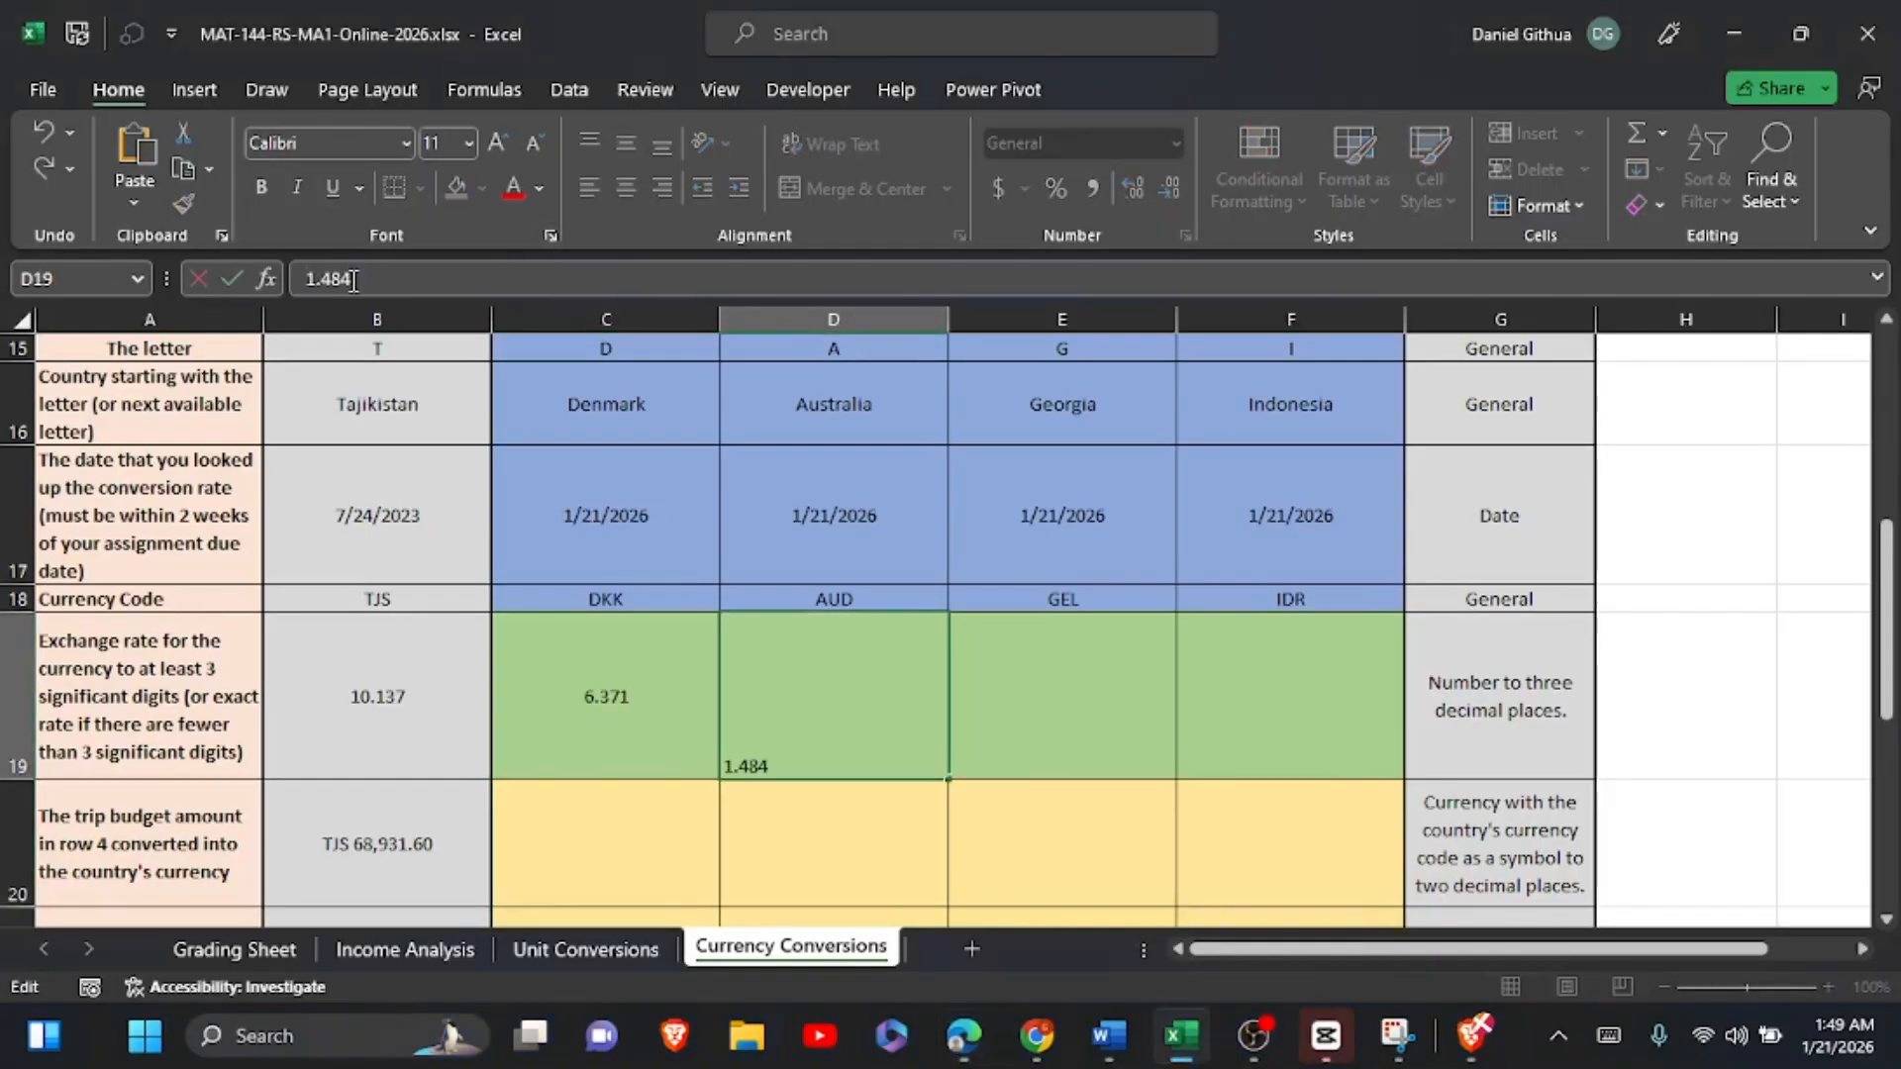
key("BackSpace")
type("5")
left_click(1080, 711)
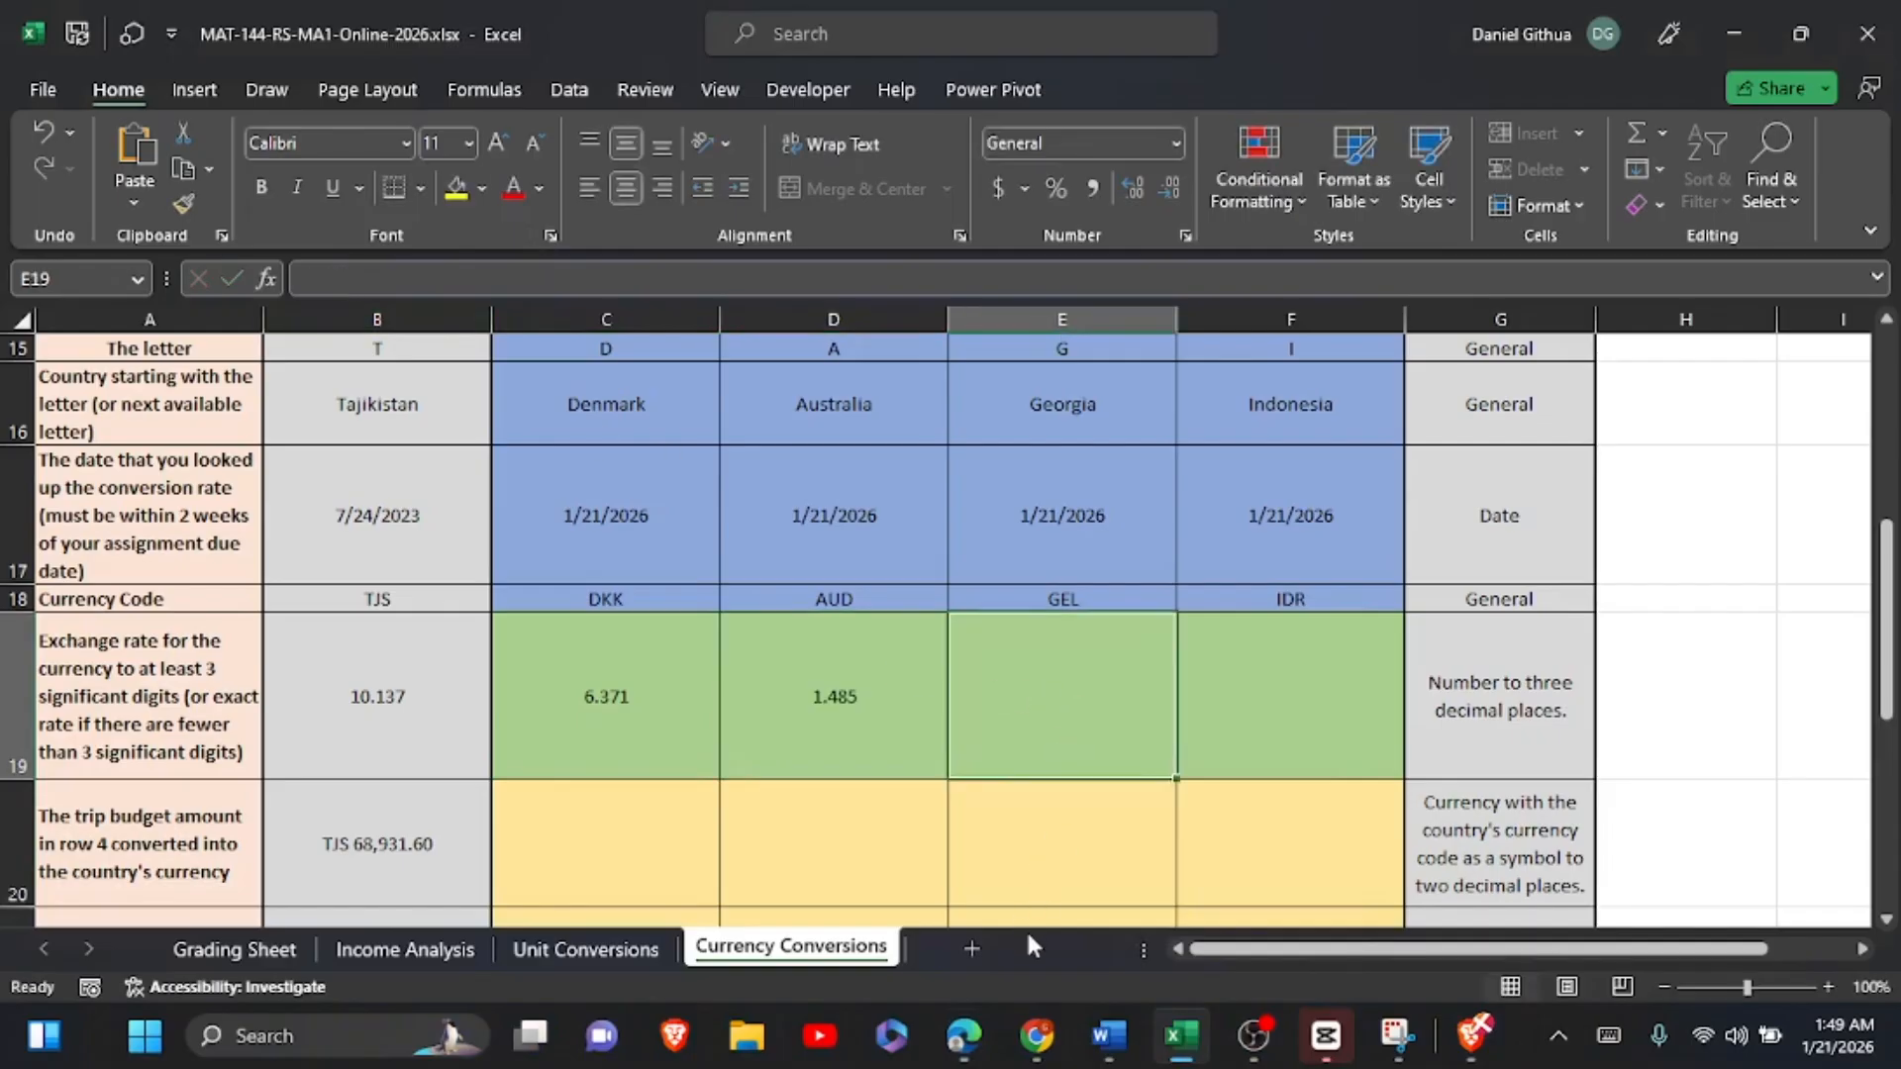
Step: Switch to the Xe converter, set the target currency to GEL Georgian Lari and copy 2.69 from the rate
left_click(988, 1039)
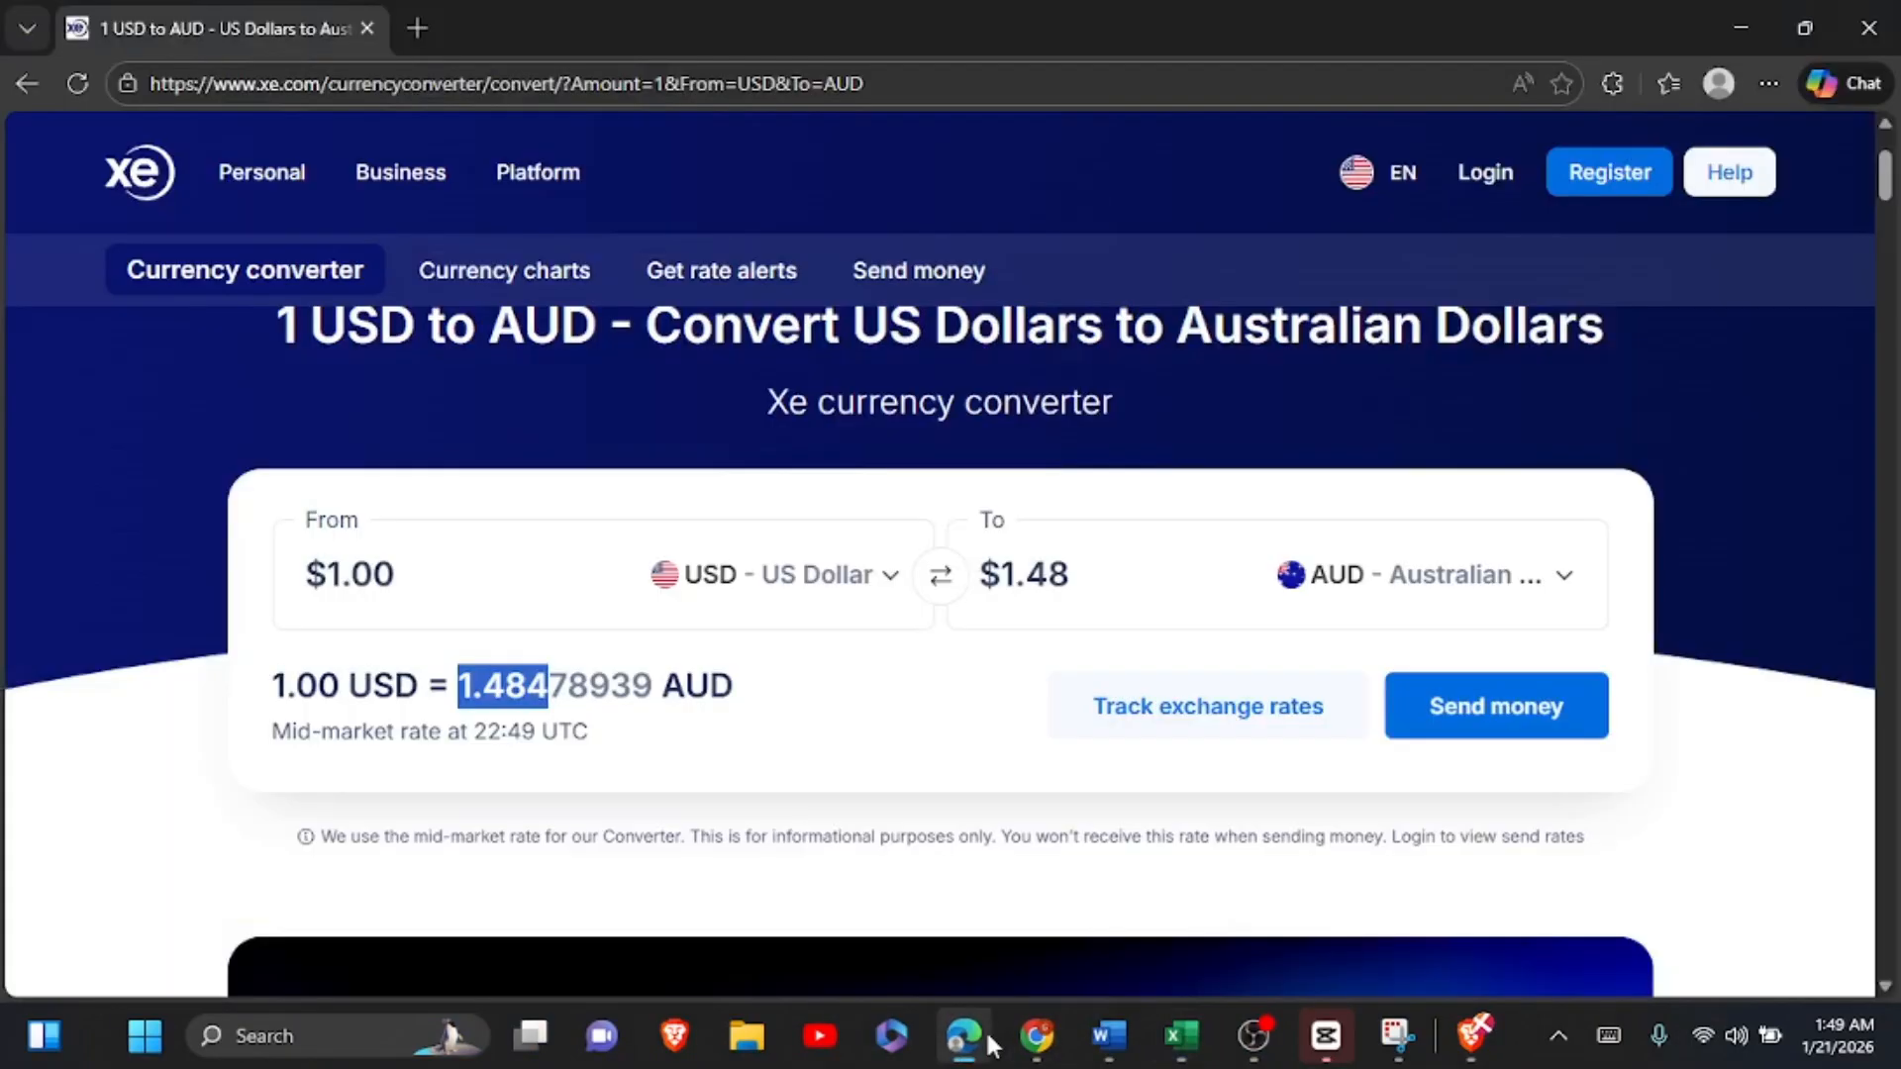
left_click(1560, 588)
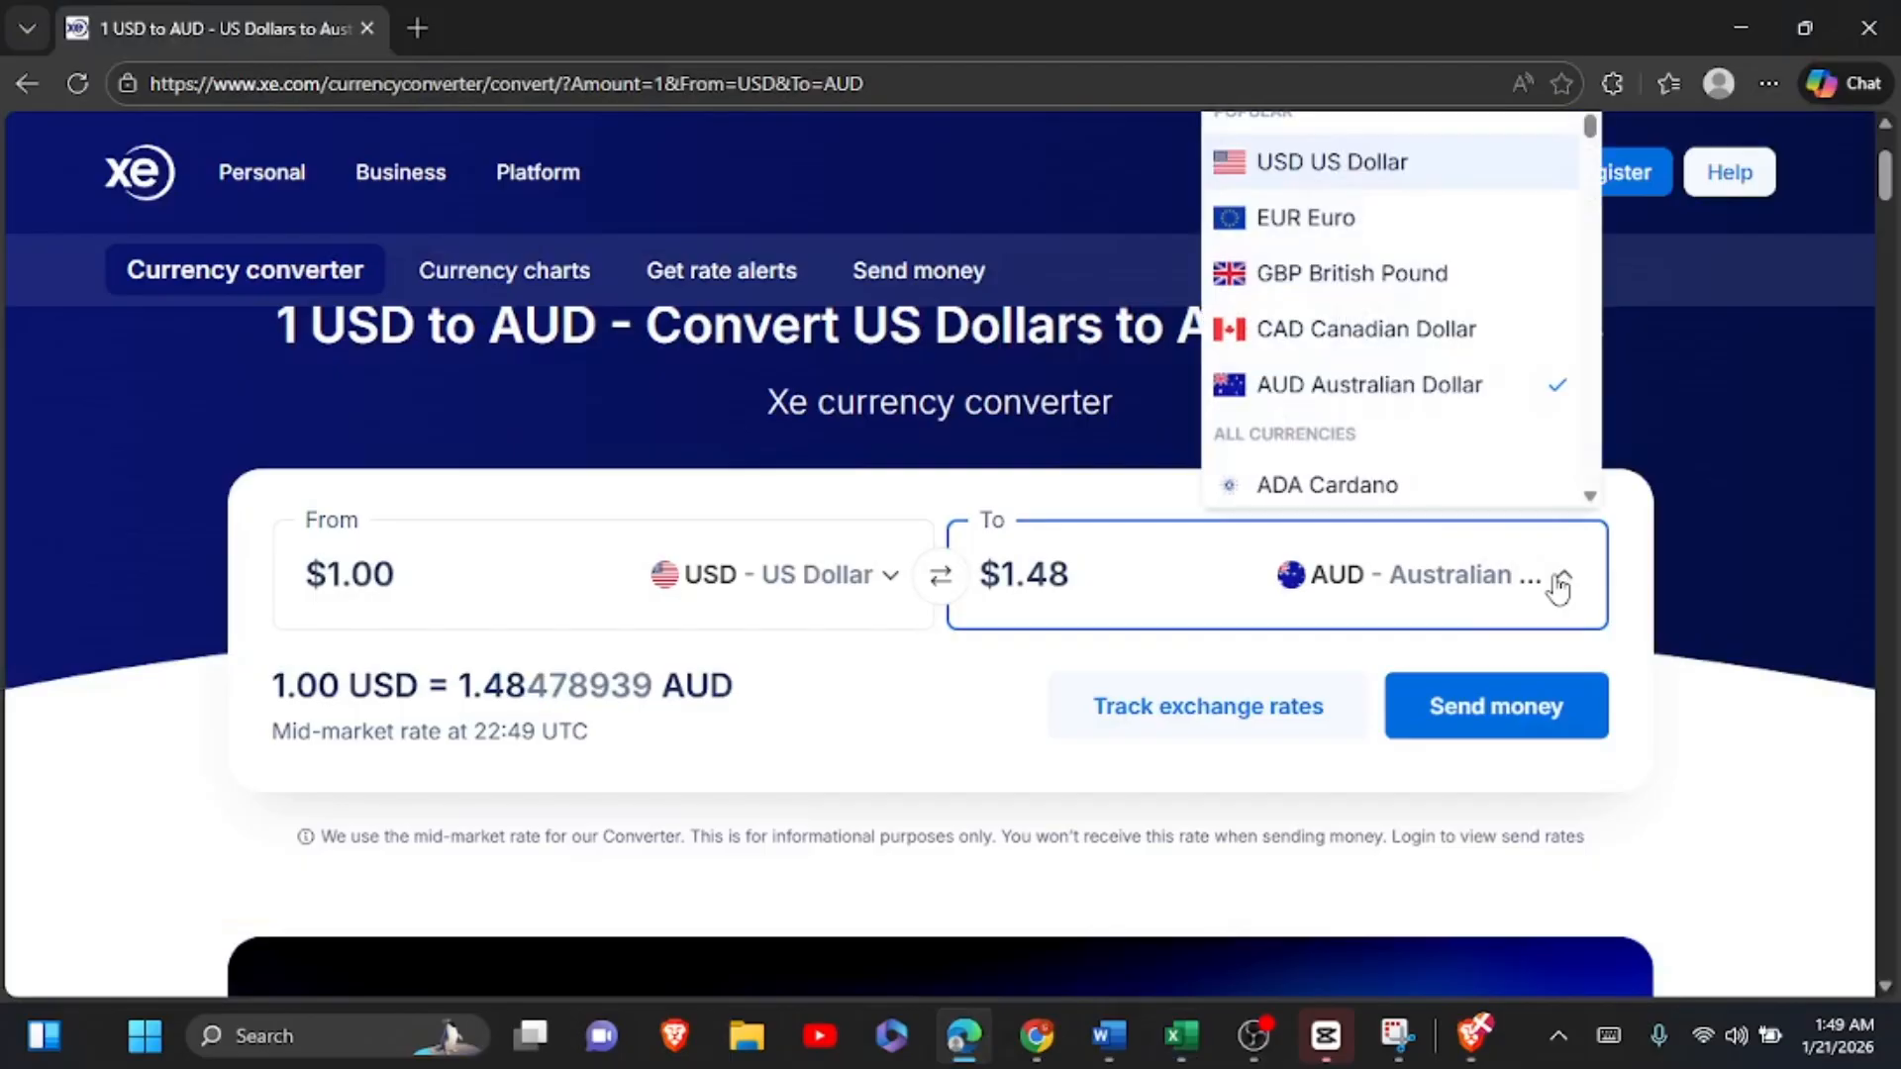
type("g")
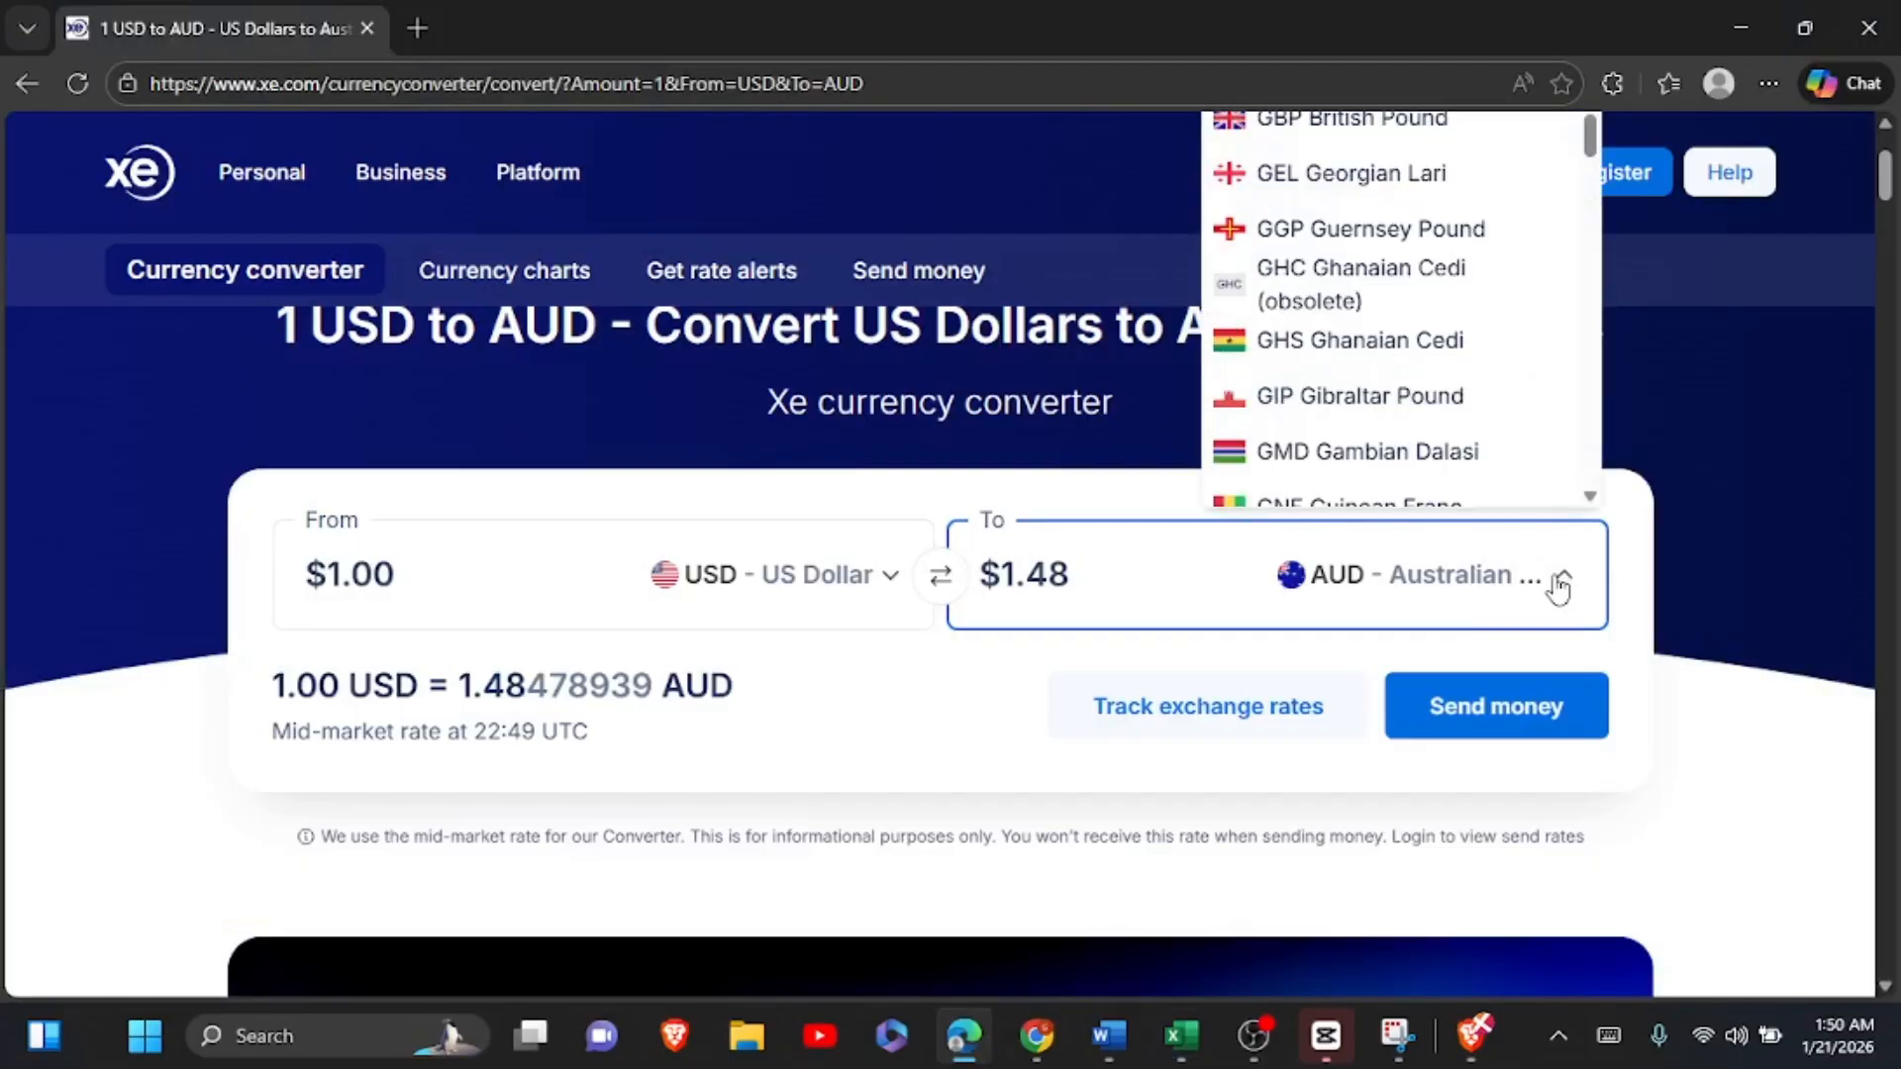
left_click(1448, 173)
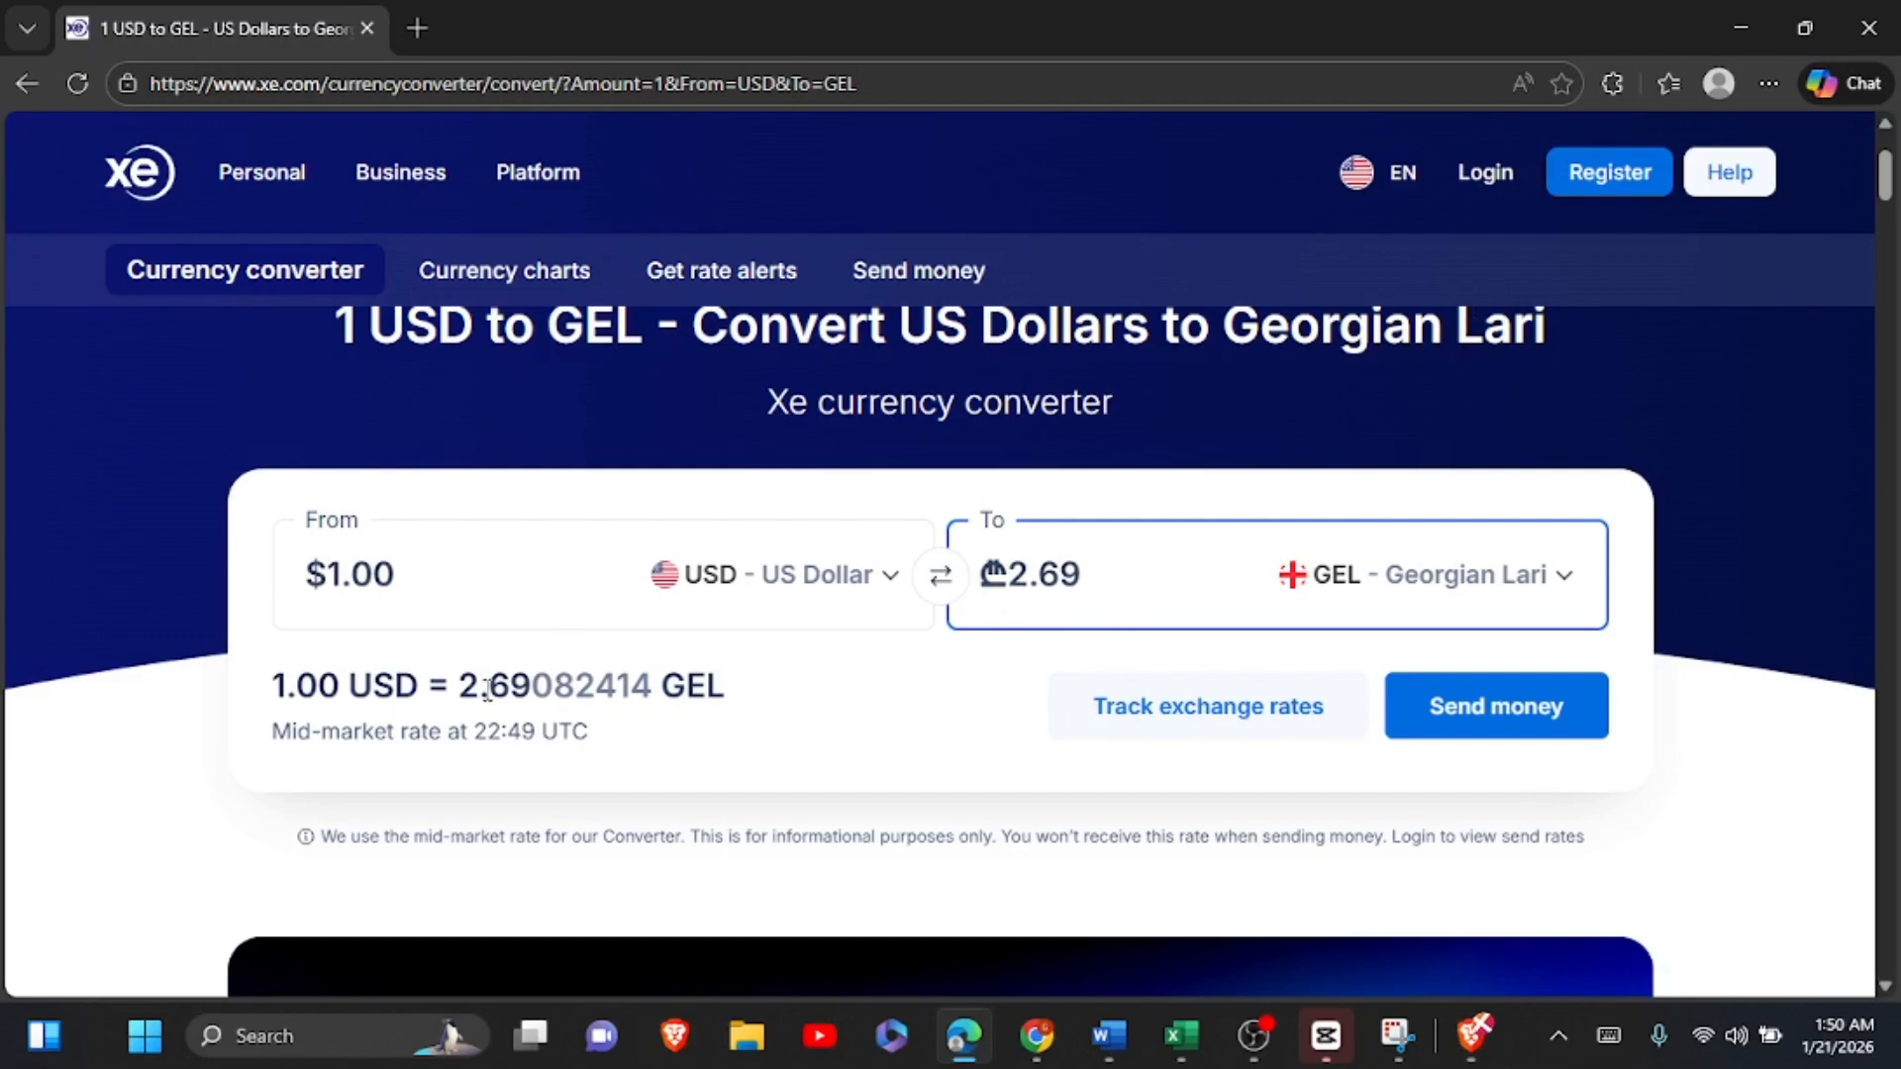
left_click_drag(458, 685, 532, 683)
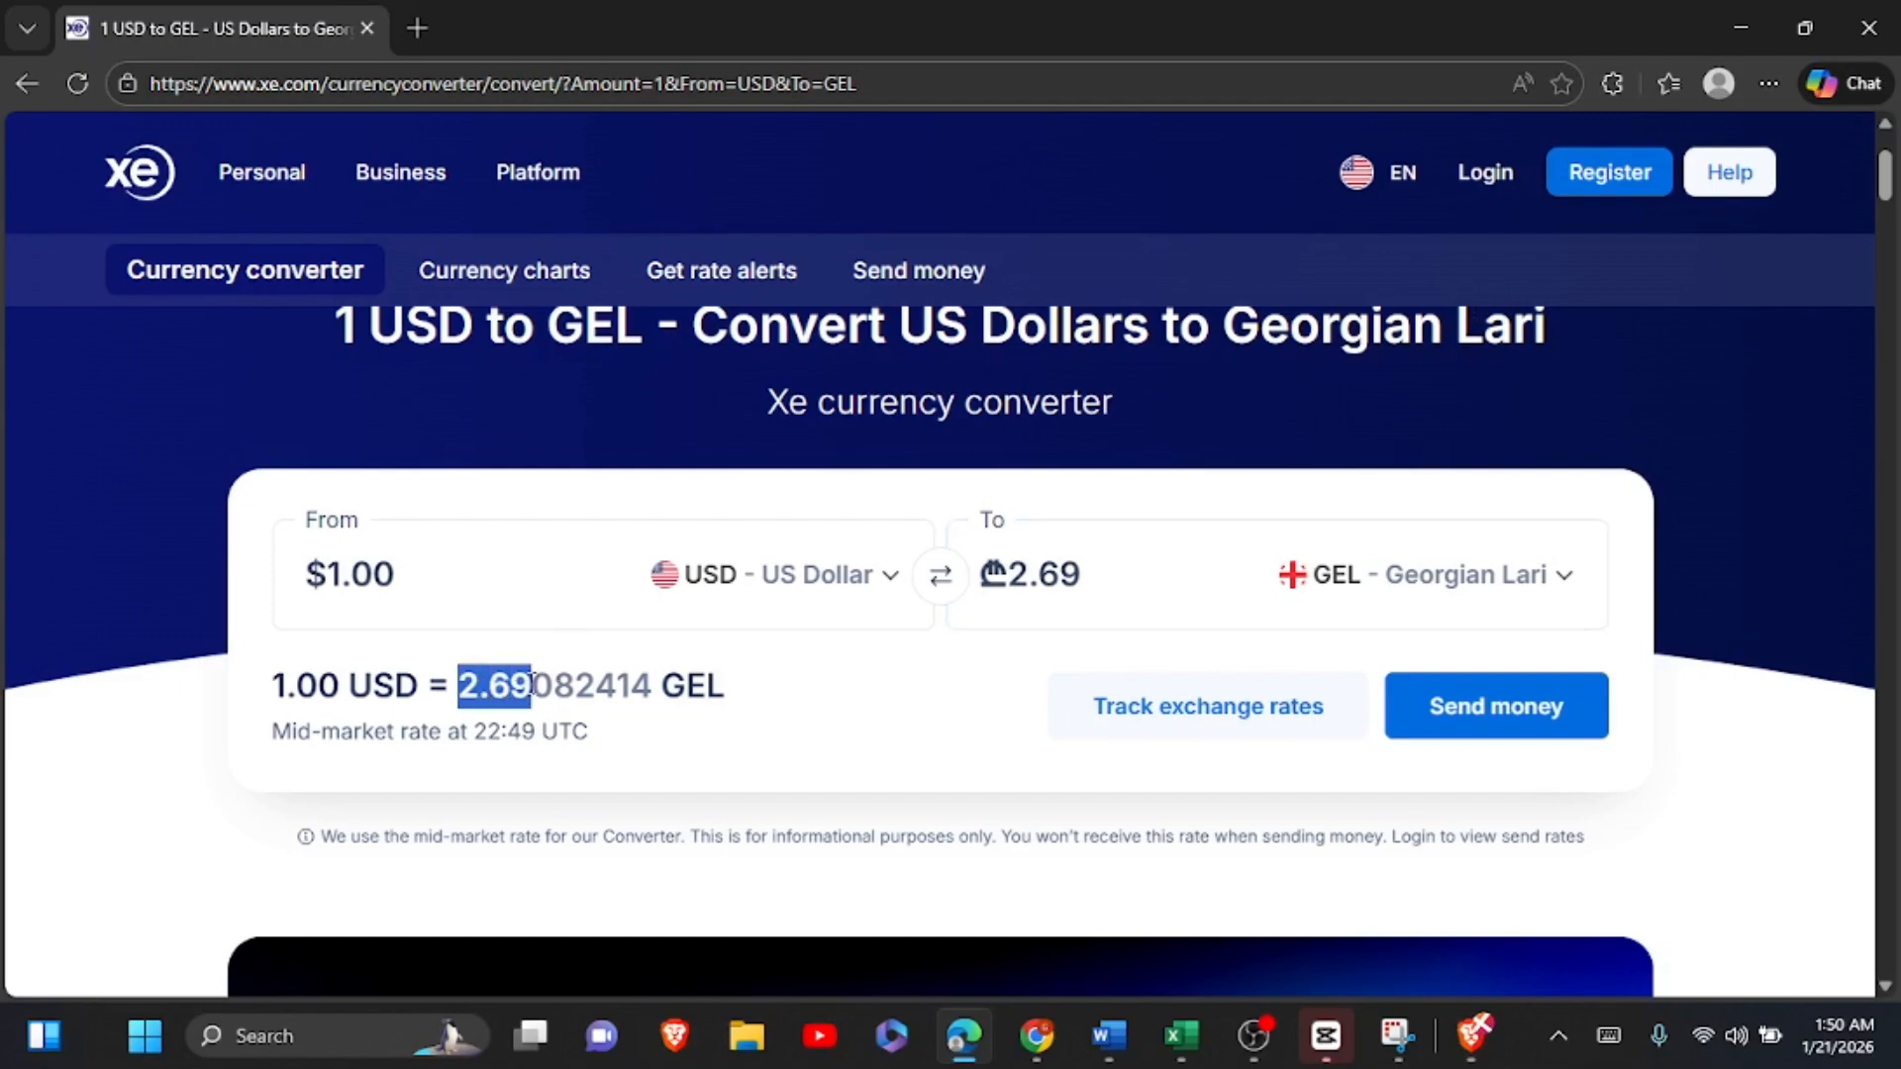
key("ctrl+c")
Step: Paste the Georgian lari rate into E19 of the Excel worksheet and extend it to 2.691
left_click(1181, 1036)
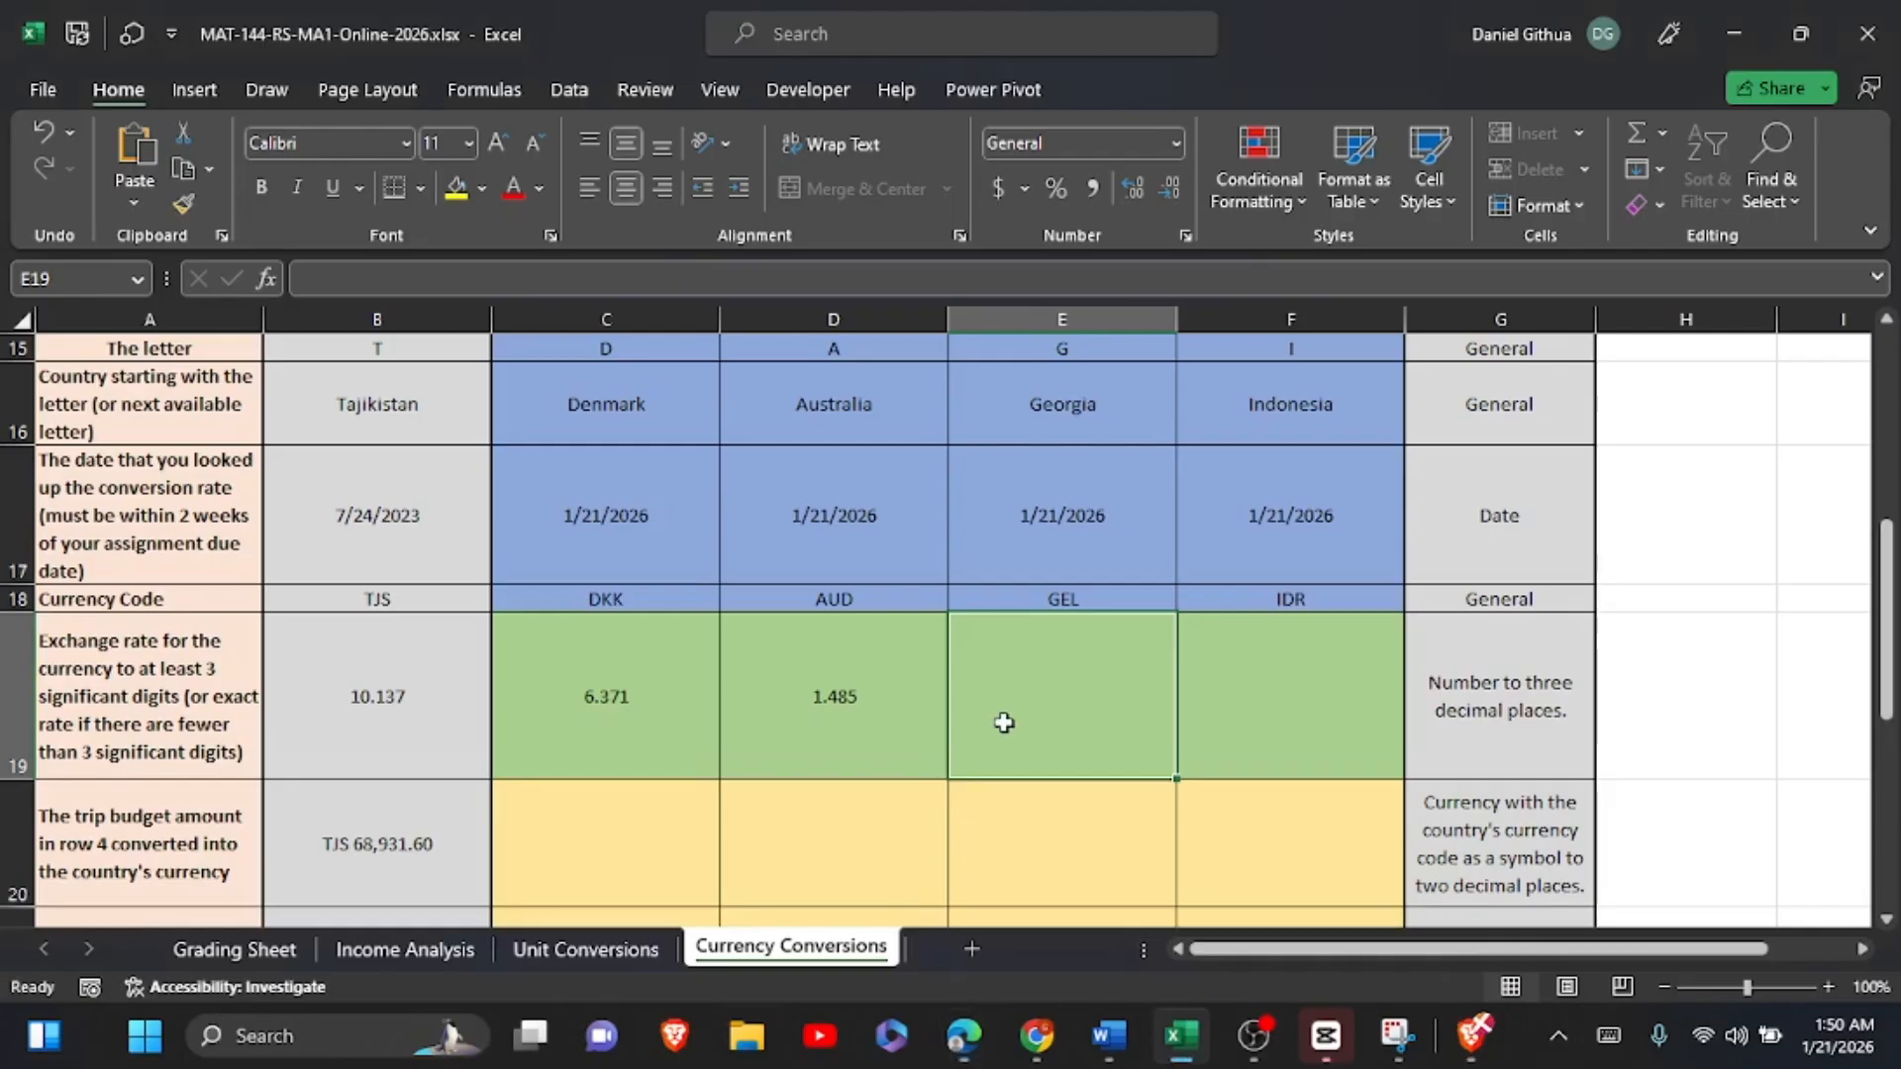
left_click(390, 282)
key("ctrl+v")
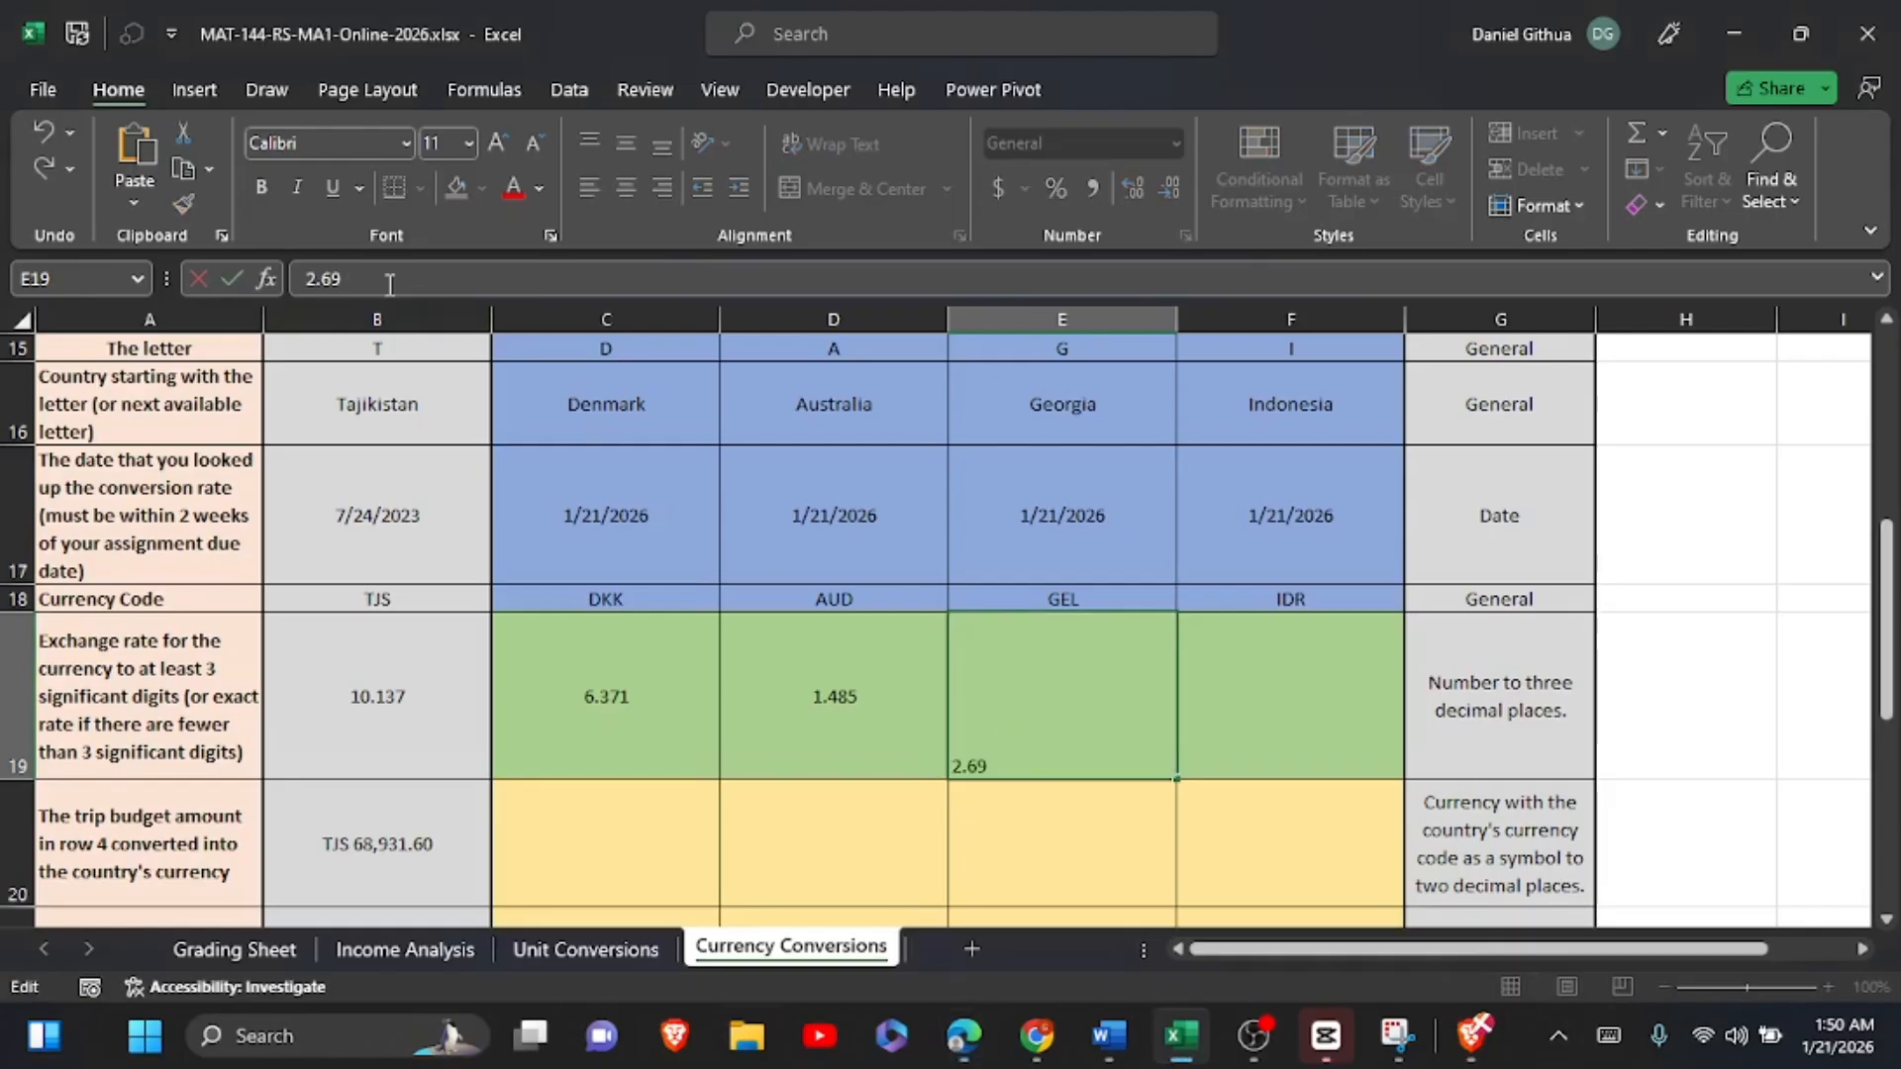
type("1")
left_click(1206, 737)
Step: Switch to the Xe converter, set the target currency to IDR Indonesian Rupiah and copy the rate 16,968.55
left_click(963, 1036)
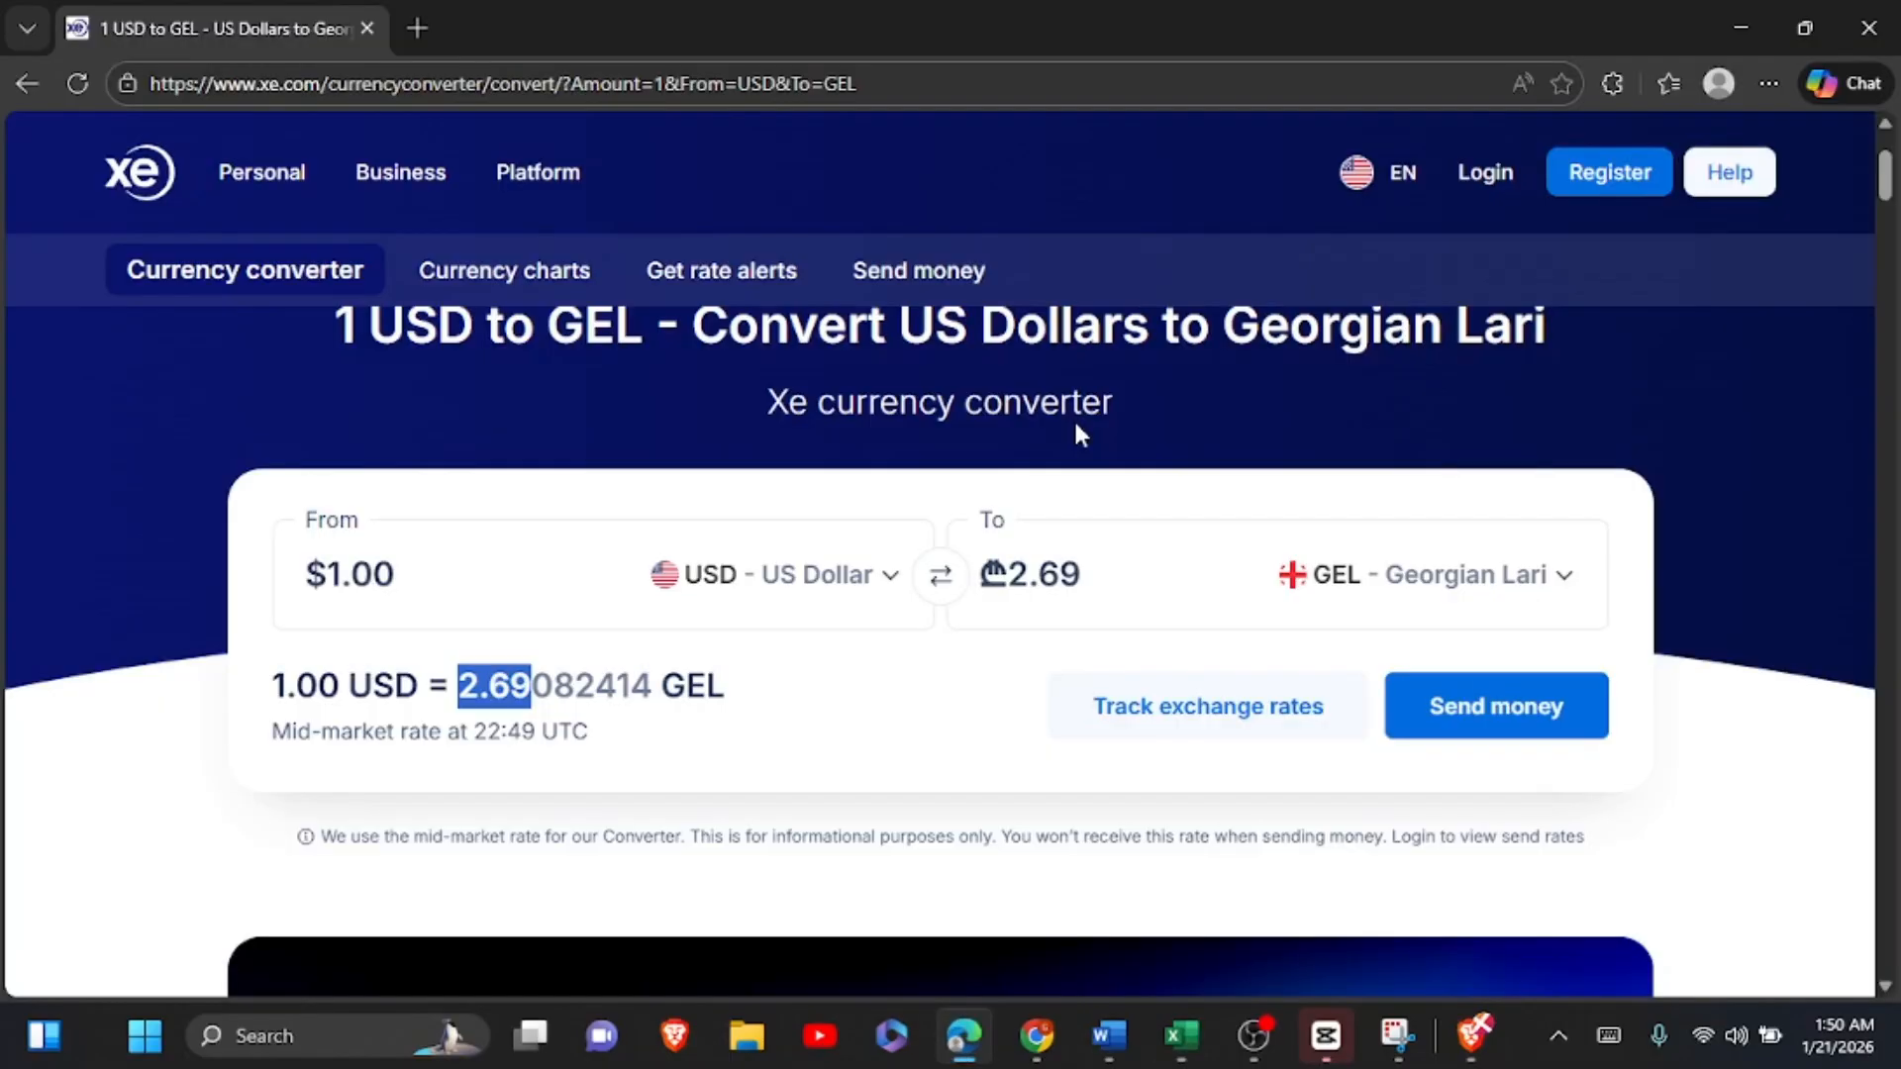
left_click(1504, 584)
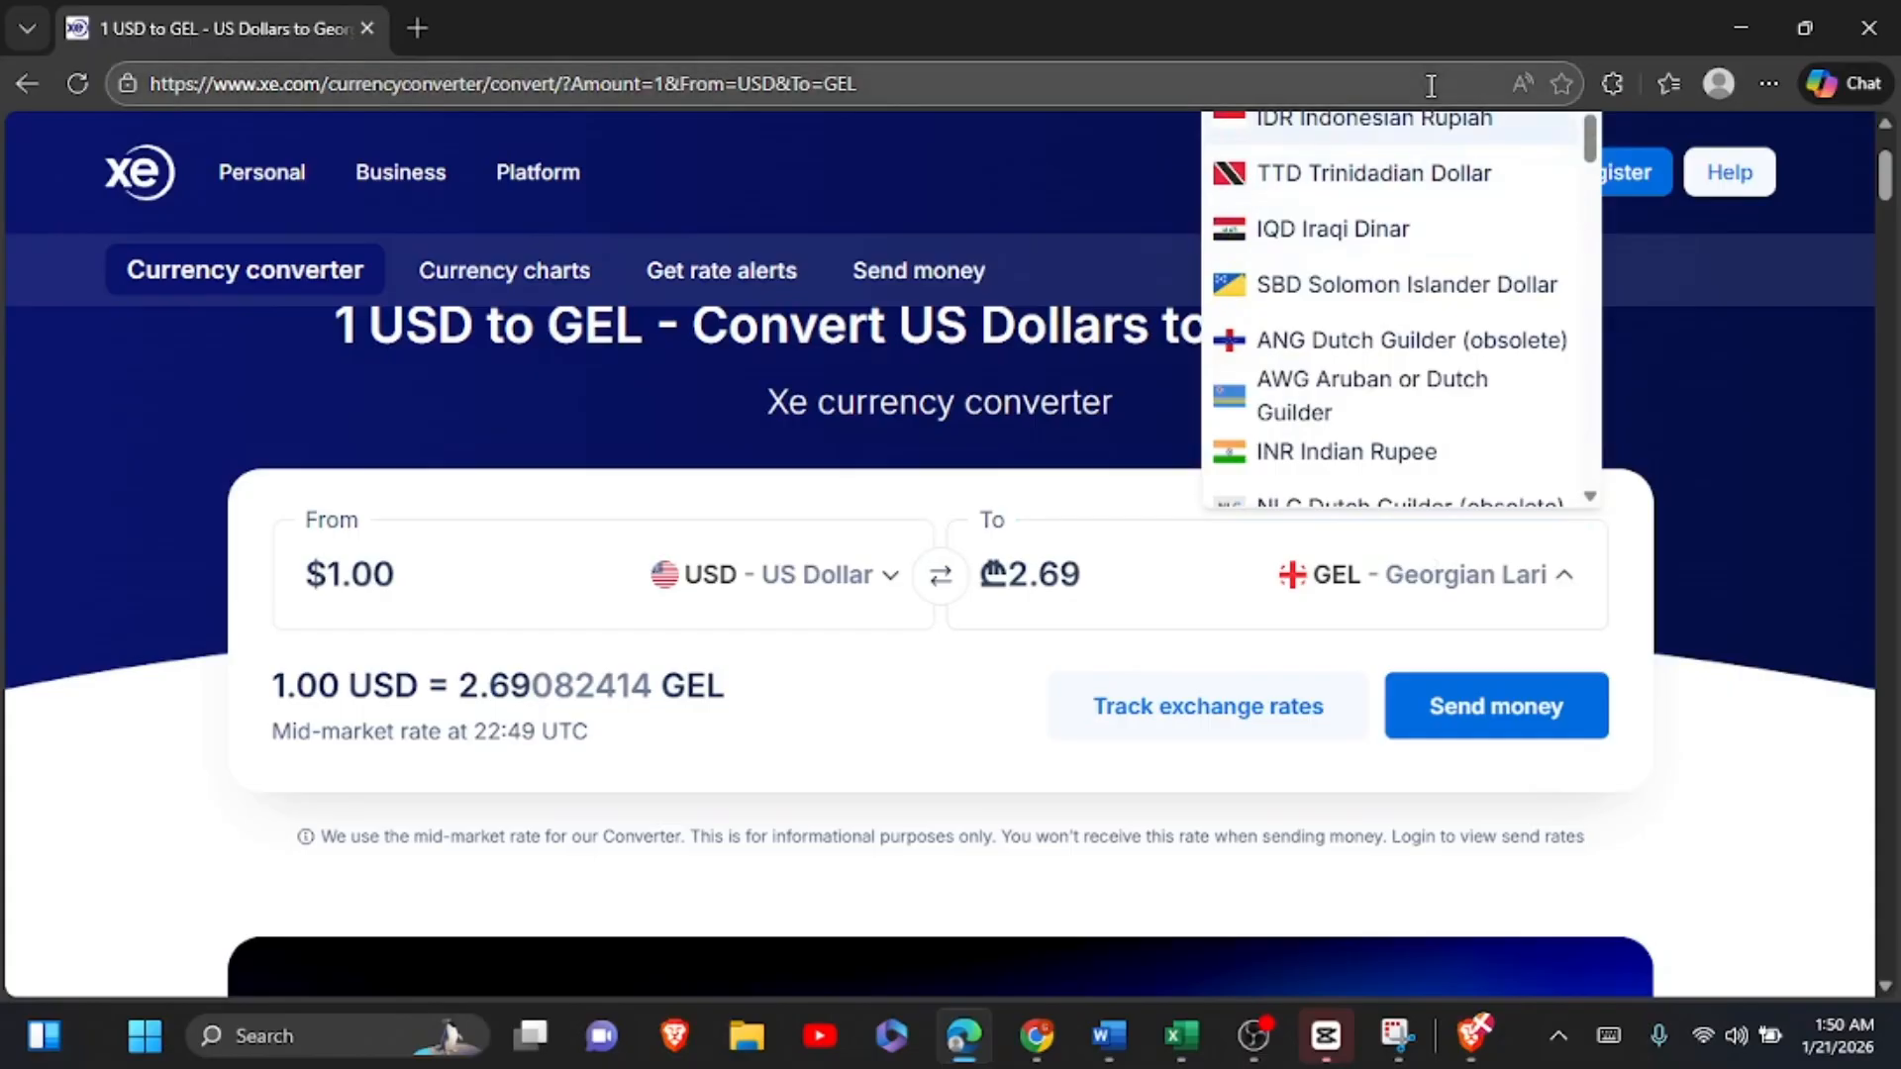
left_click(1433, 127)
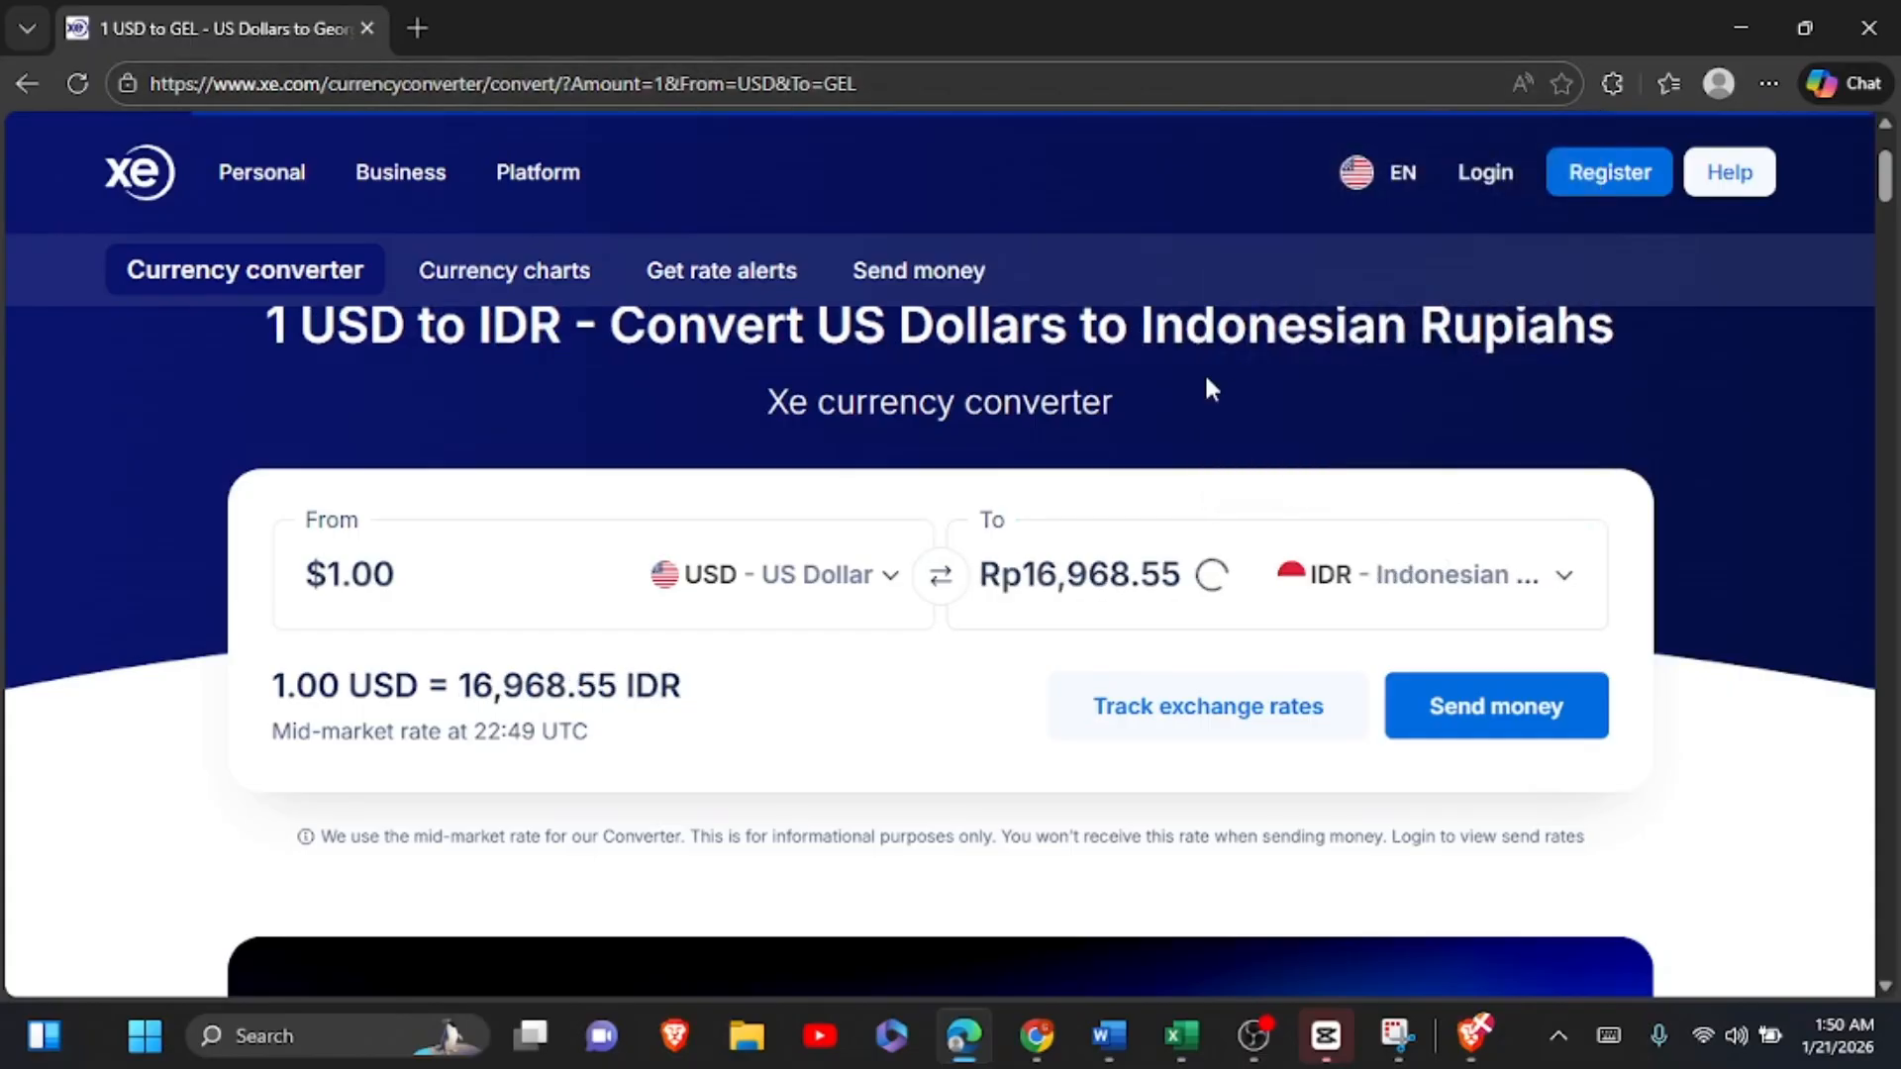
left_click_drag(457, 683, 619, 686)
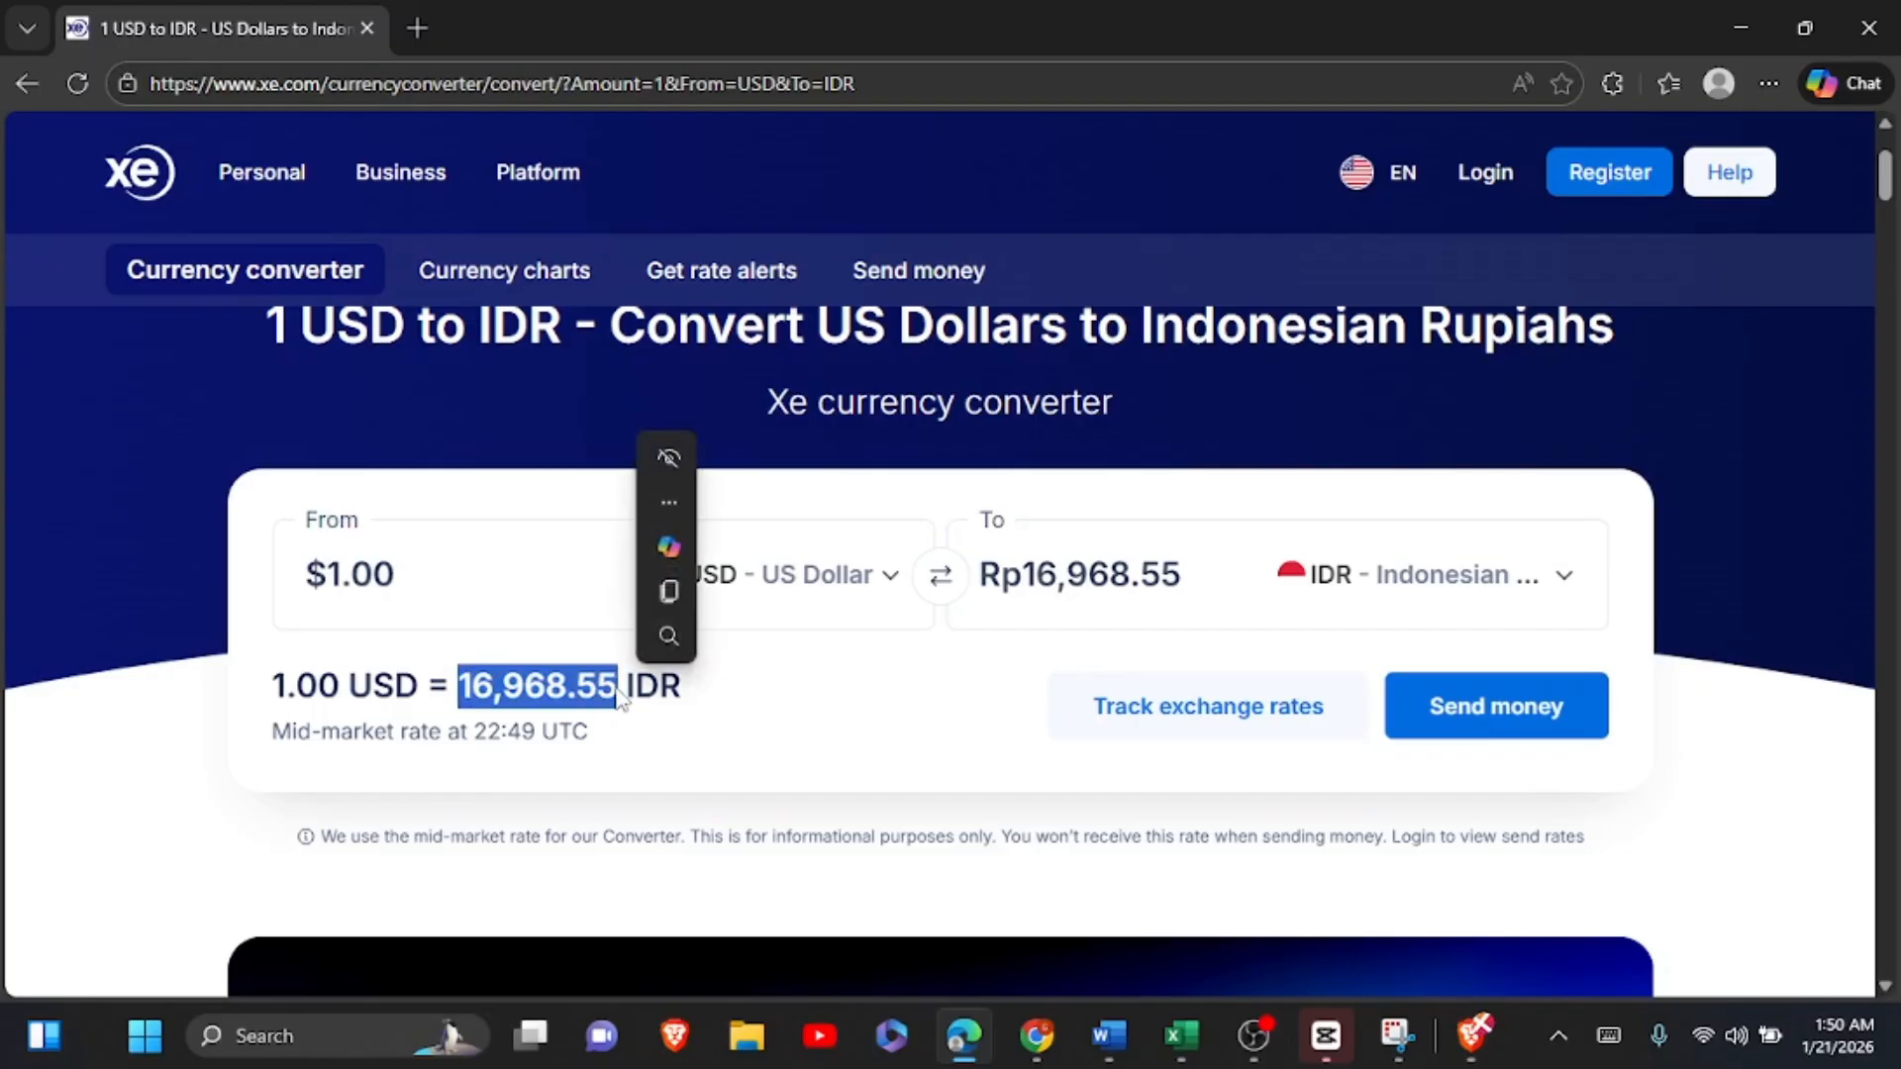
Step: Paste the Indonesian rupiah rate 16,968.55 into F19 of the Excel worksheet
left_click(1182, 1035)
left_click(1246, 644)
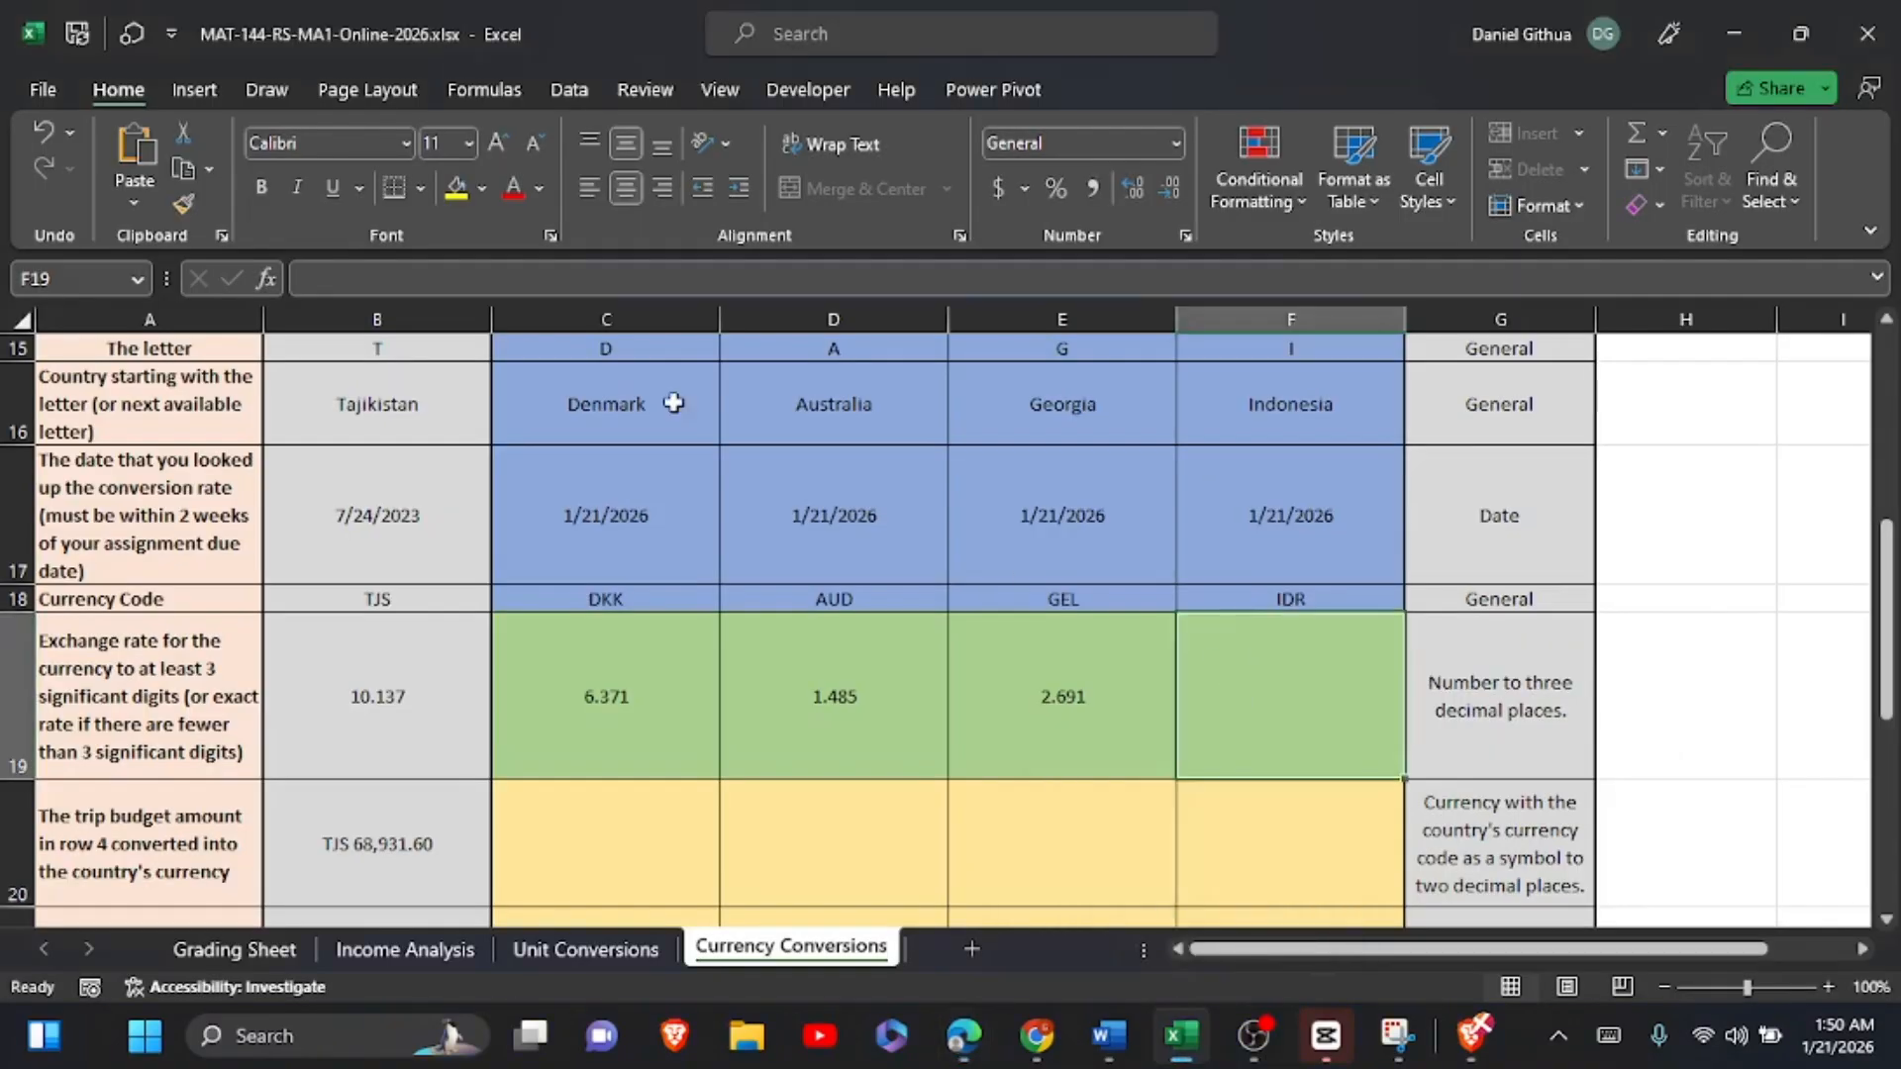
left_click(311, 271)
key("ctrl+v")
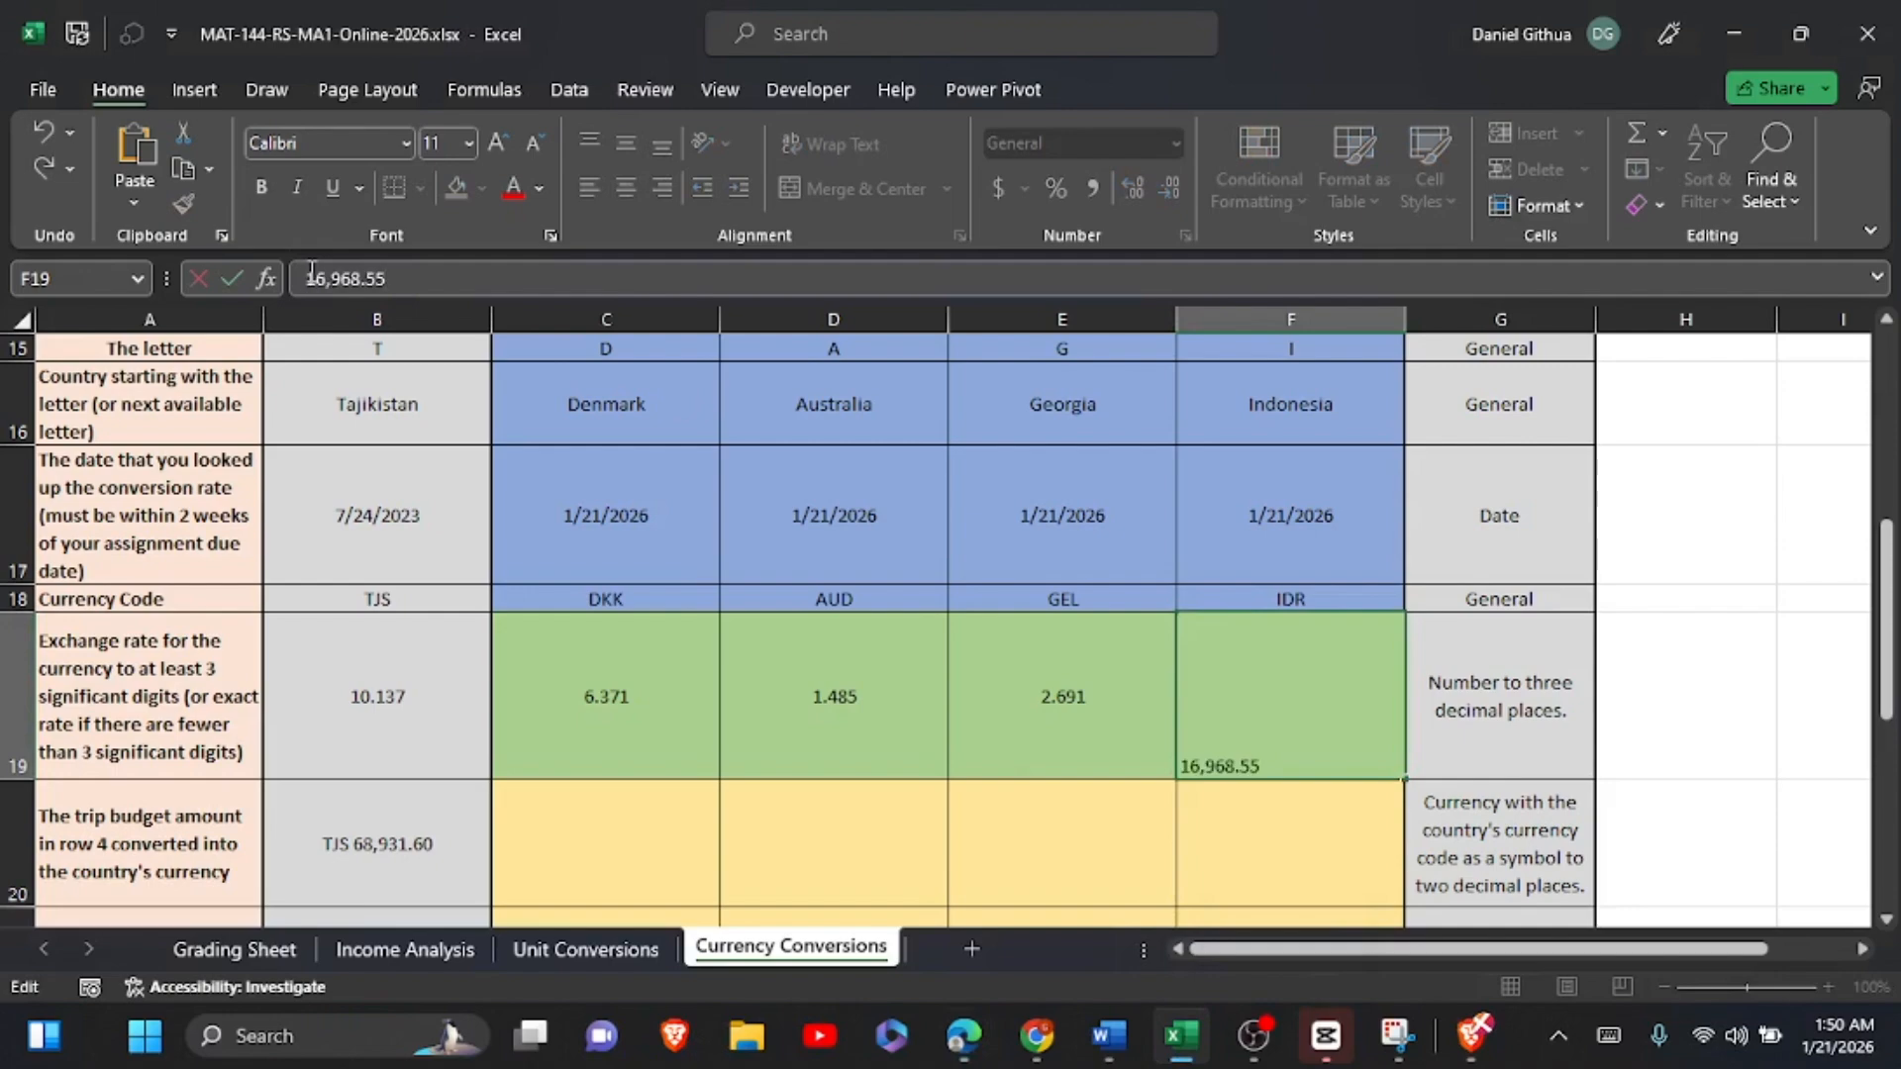
Step: Enter the formula =$B$4*C19 in C20 to convert the trip budget into Danish kroner
left_click(669, 838)
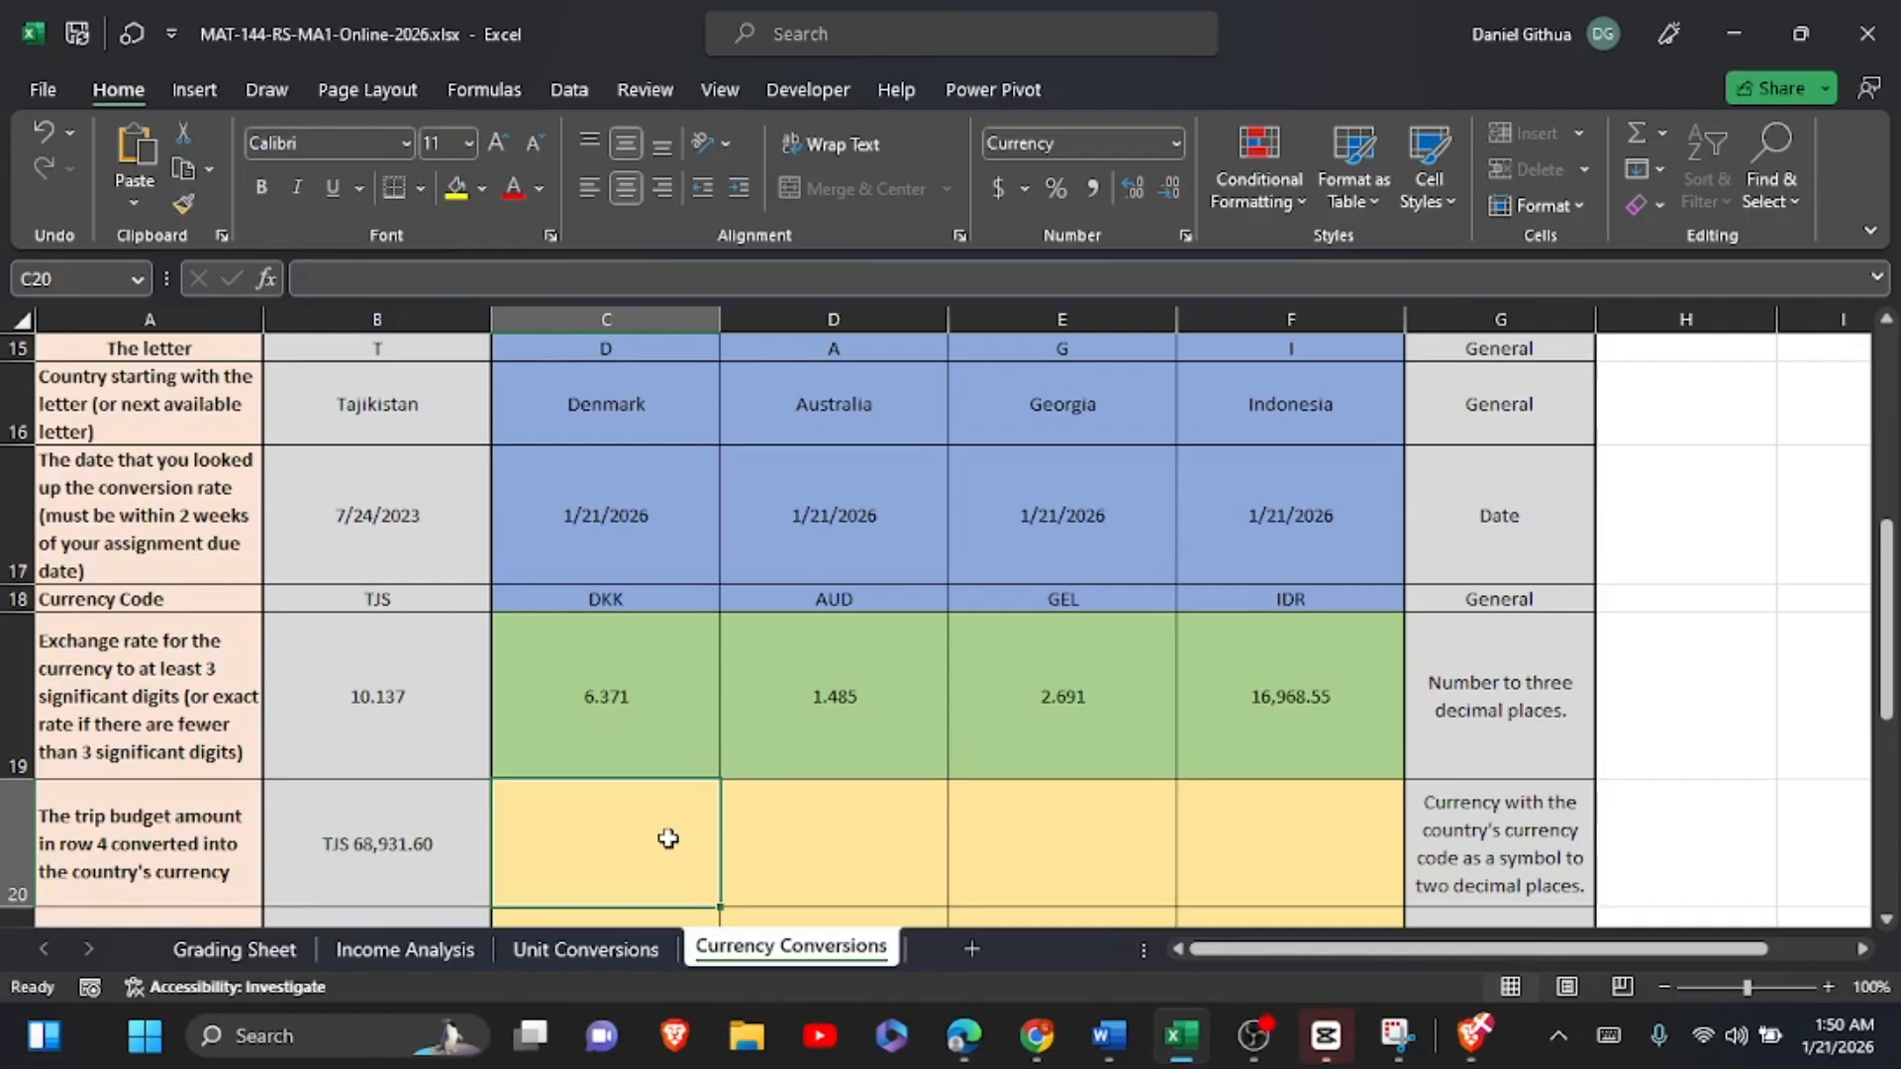
left_click(668, 838)
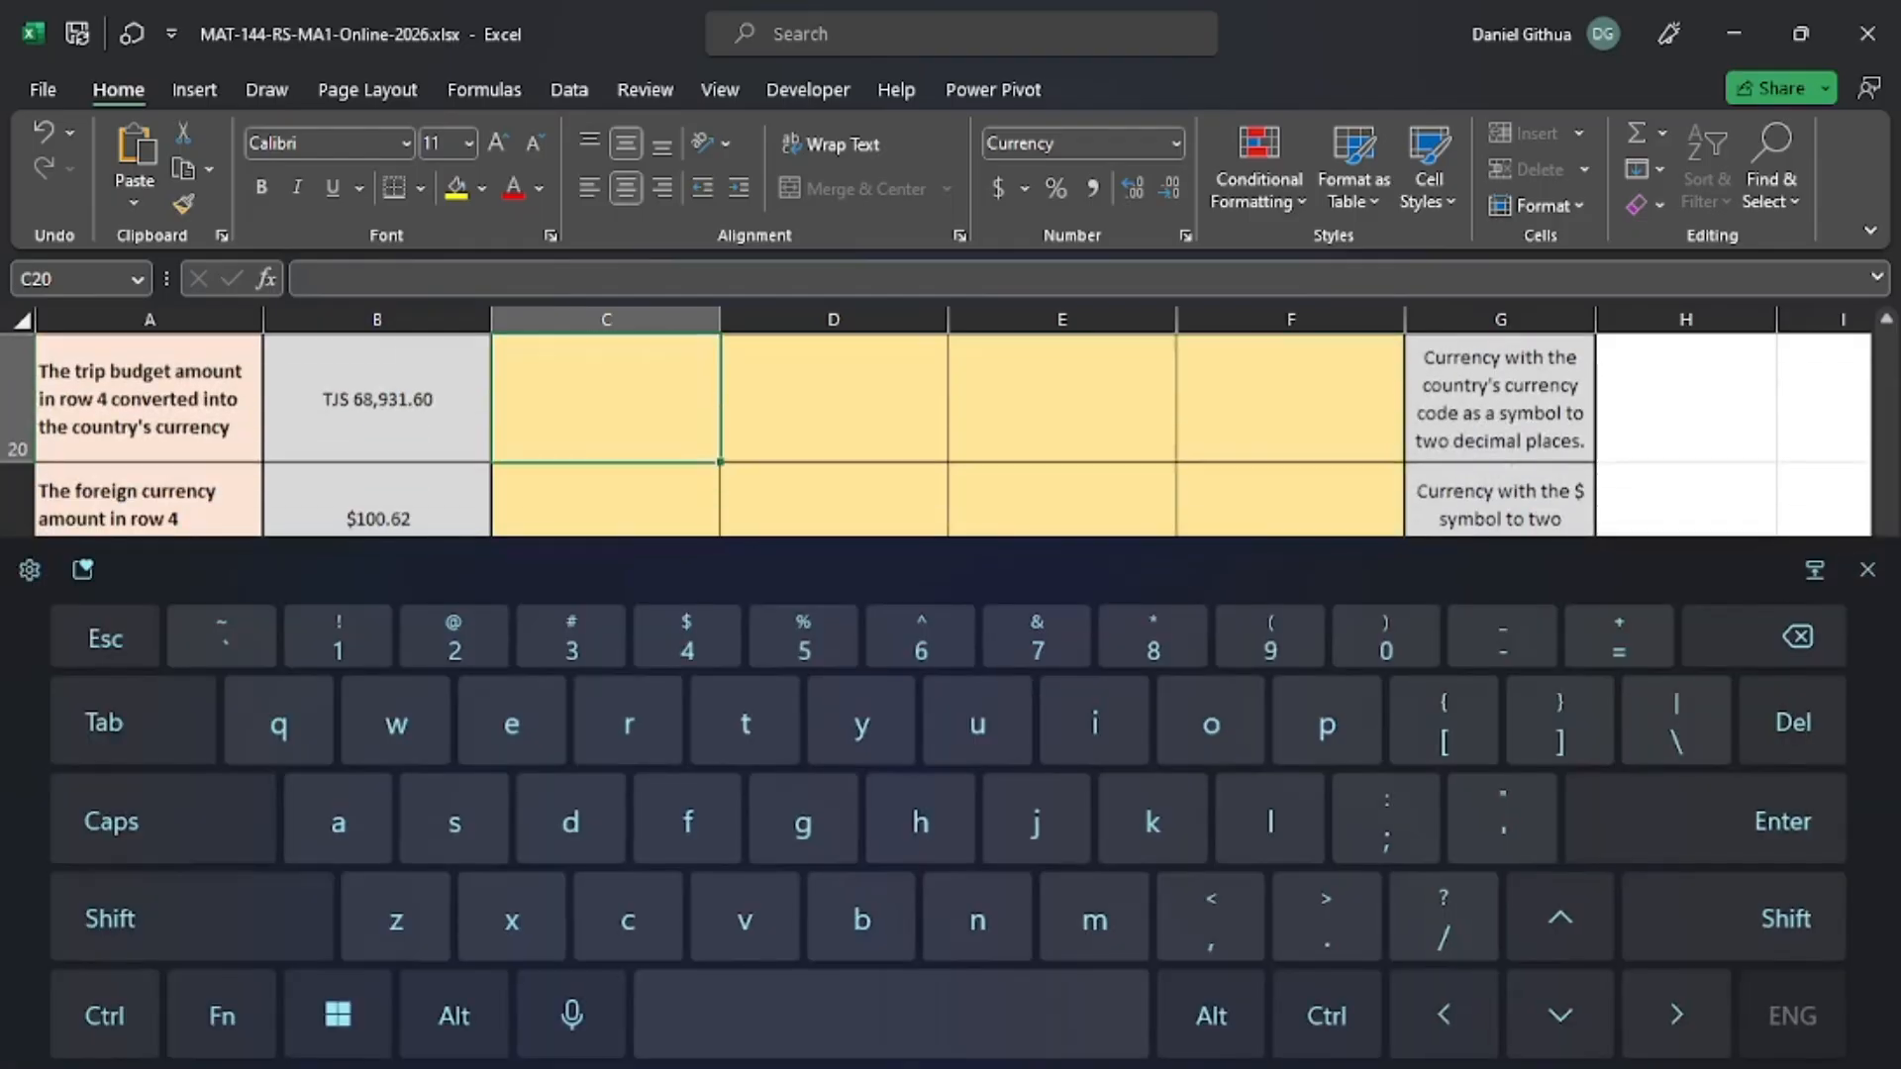
type("=")
left_click(1867, 569)
scroll(937, 634, "up", 10)
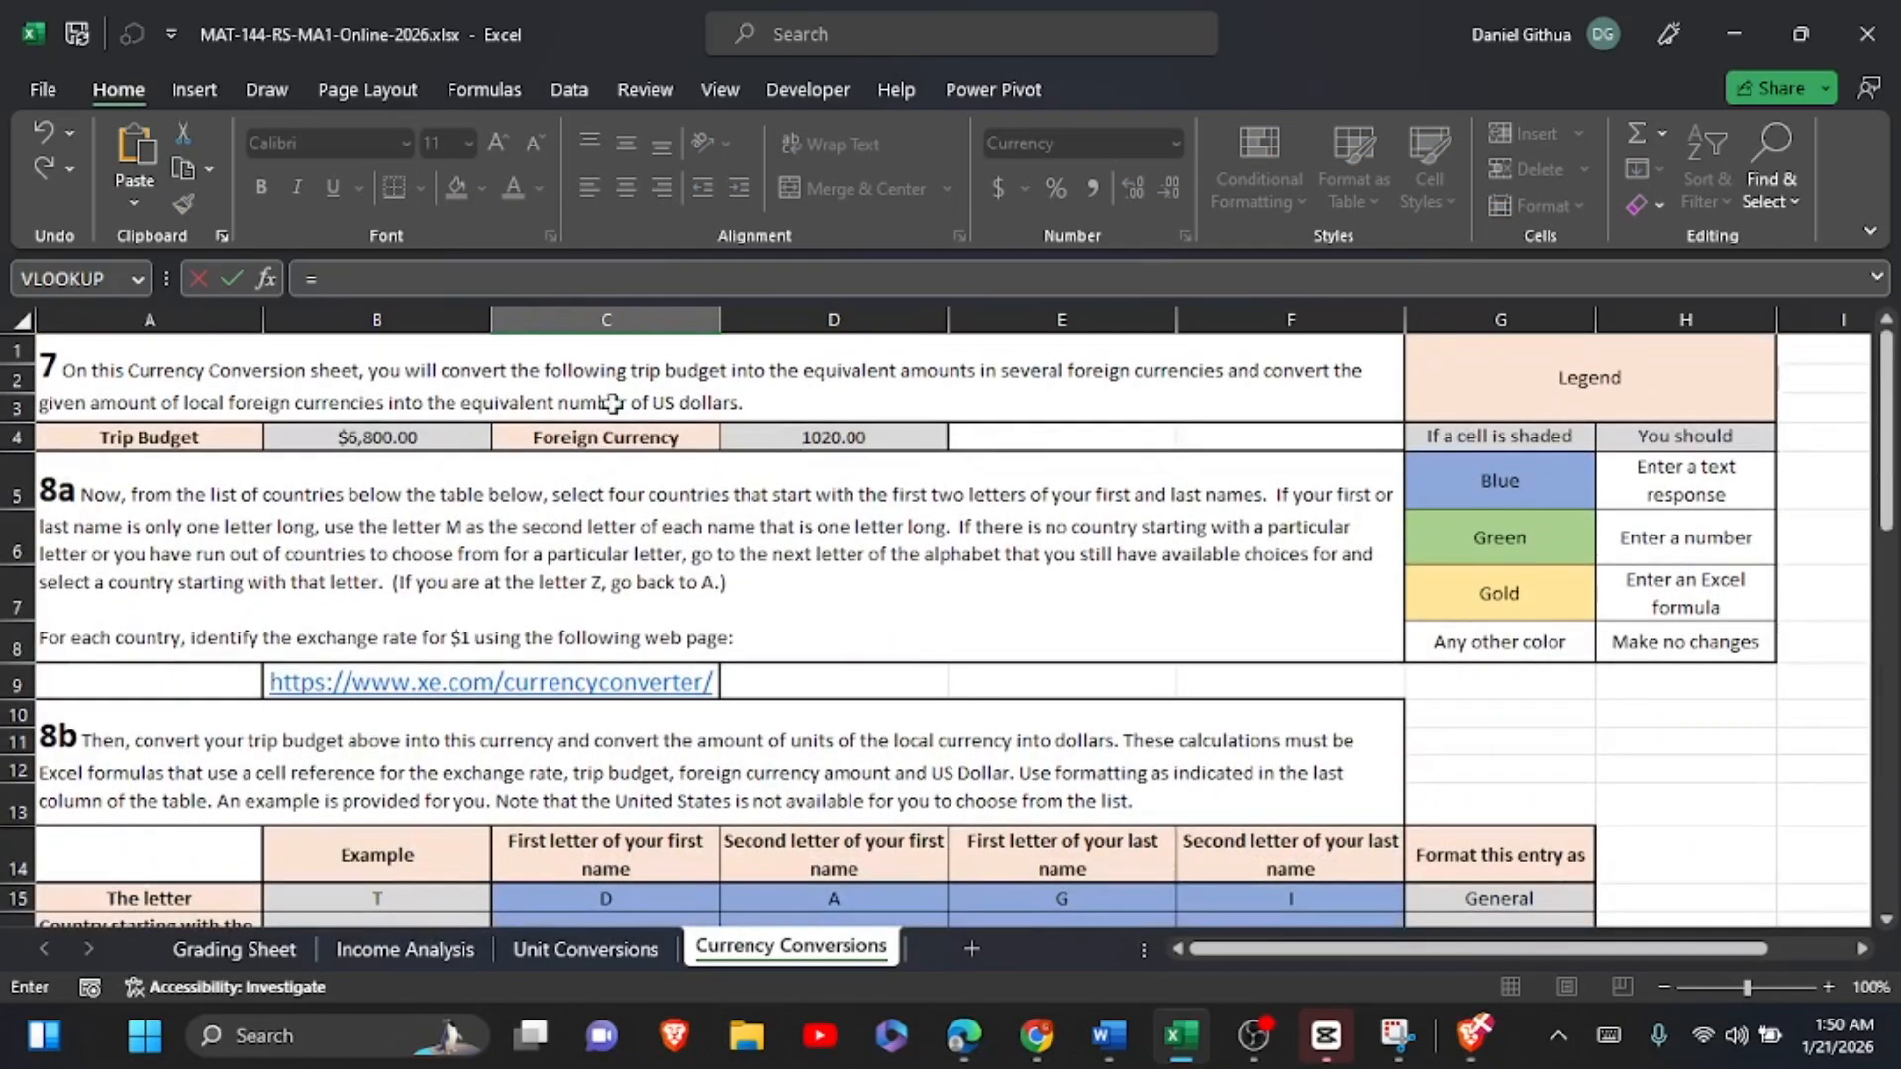
left_click(426, 436)
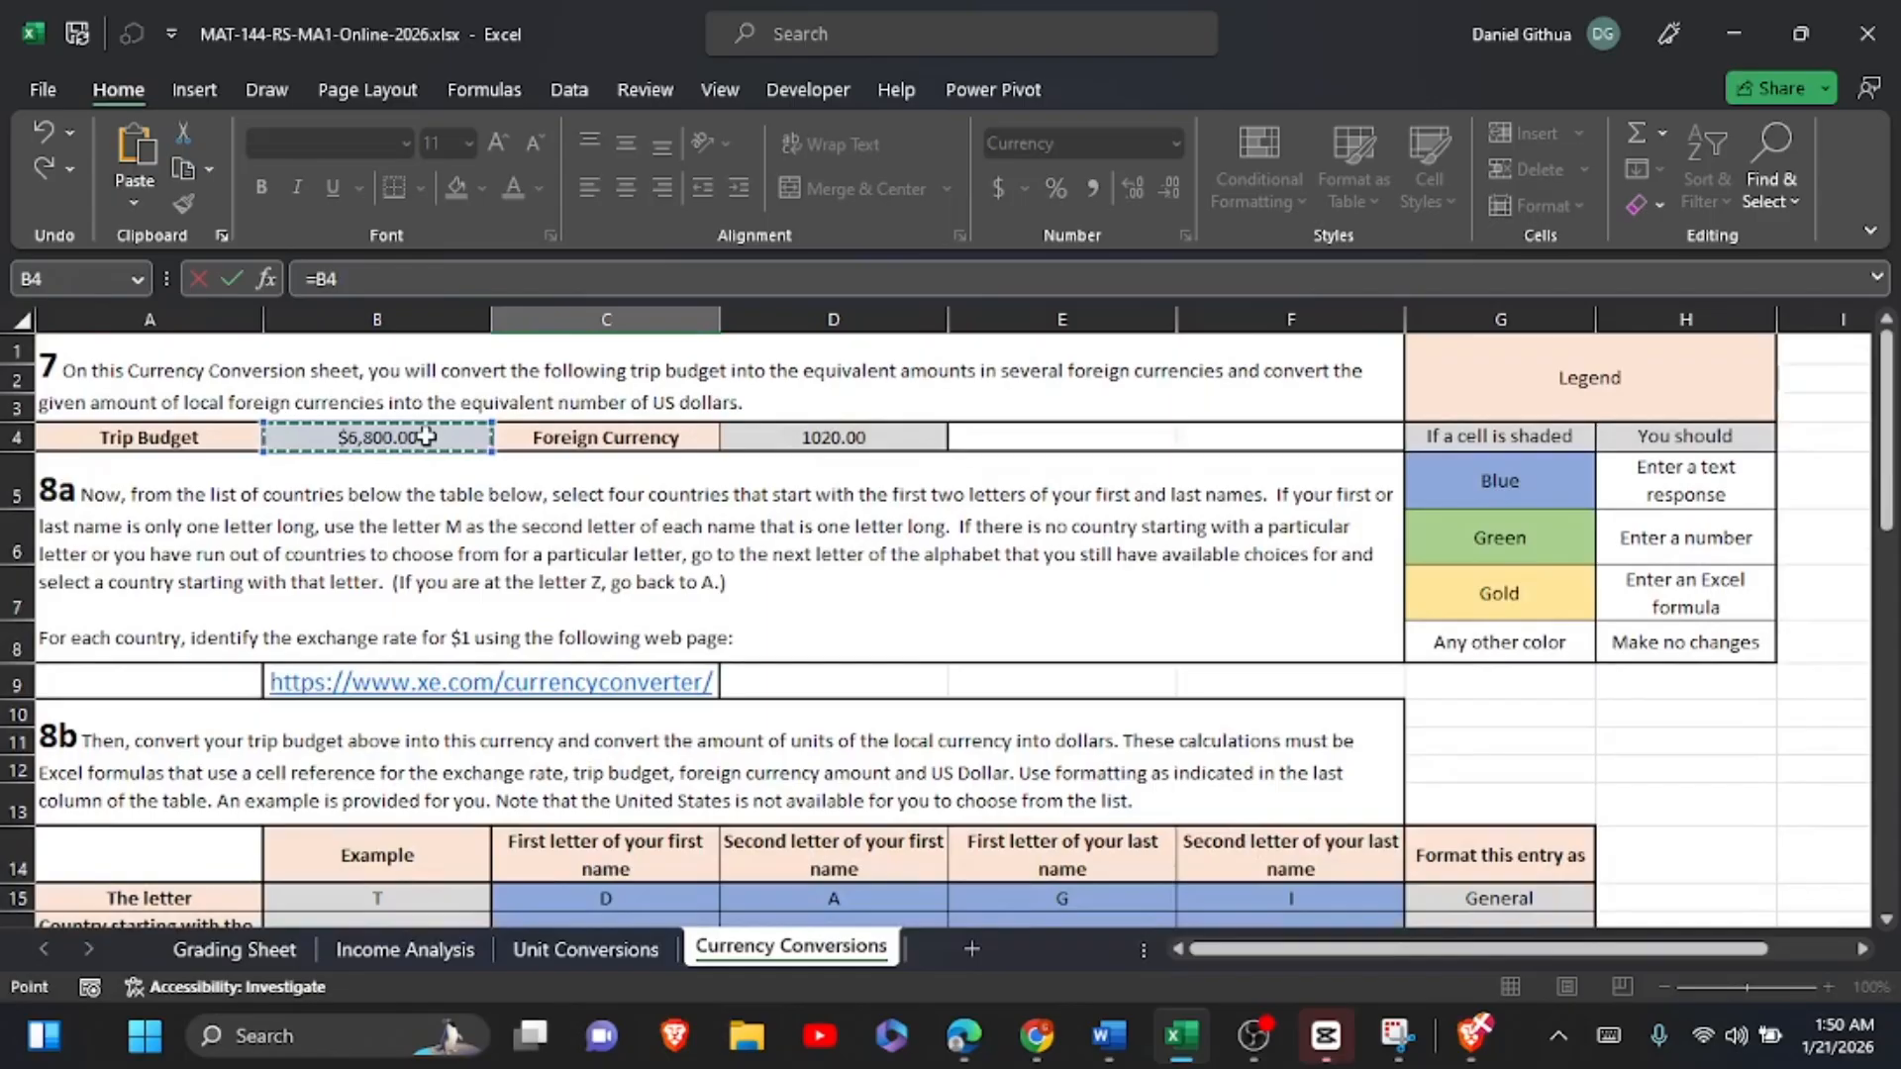
key("F4")
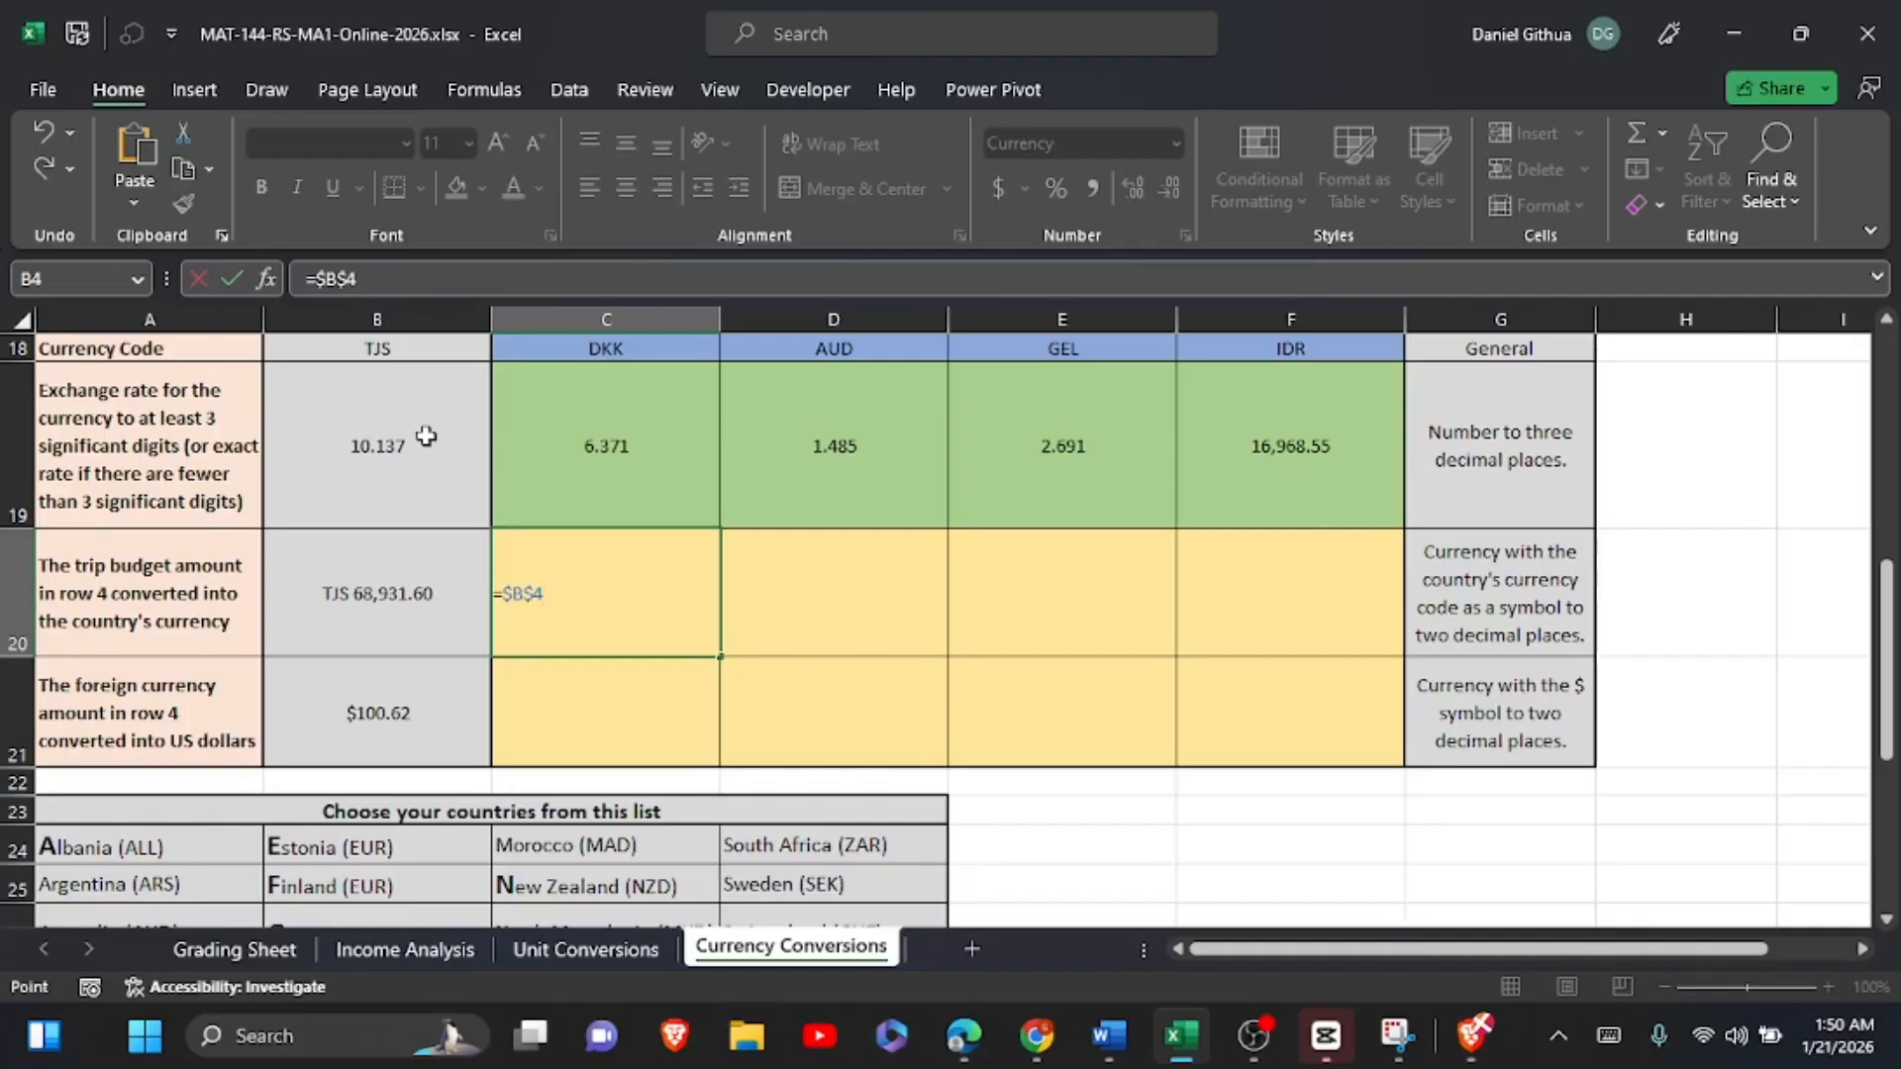
type("*")
left_click(563, 409)
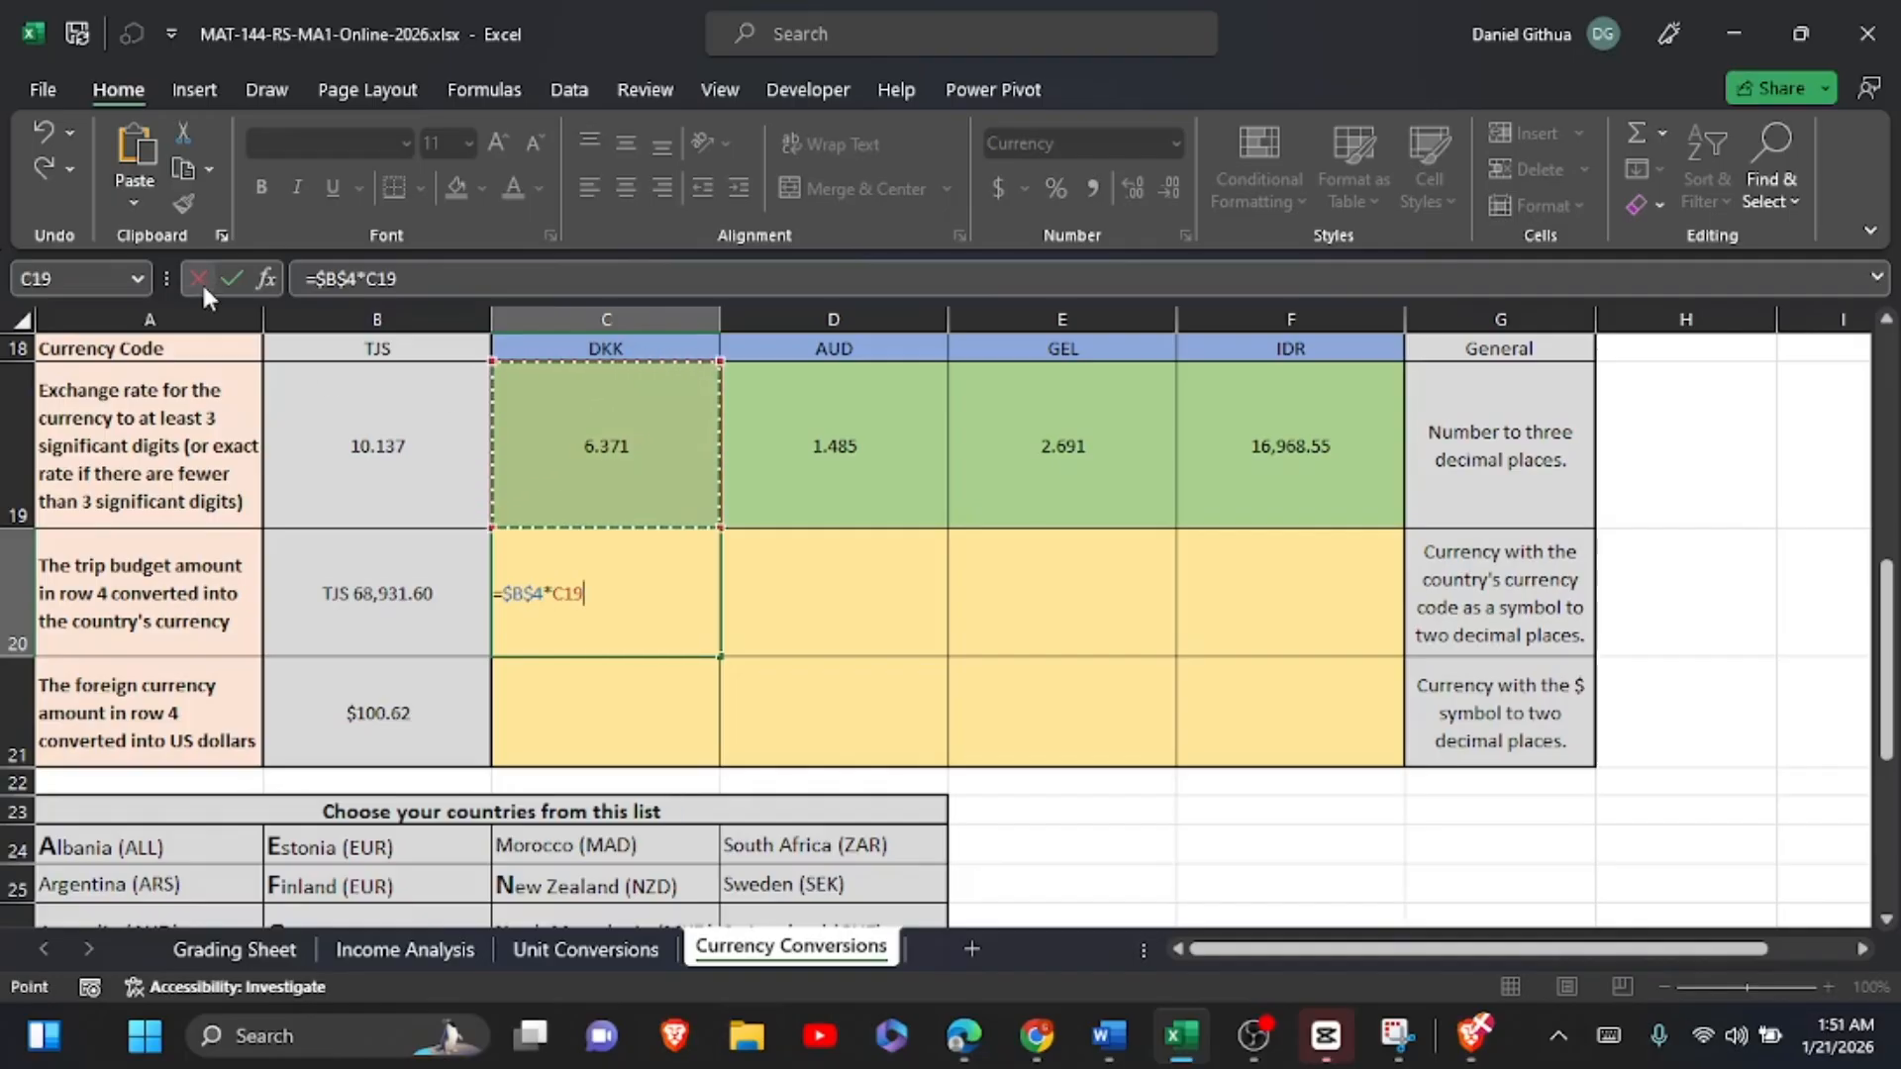
left_click(231, 279)
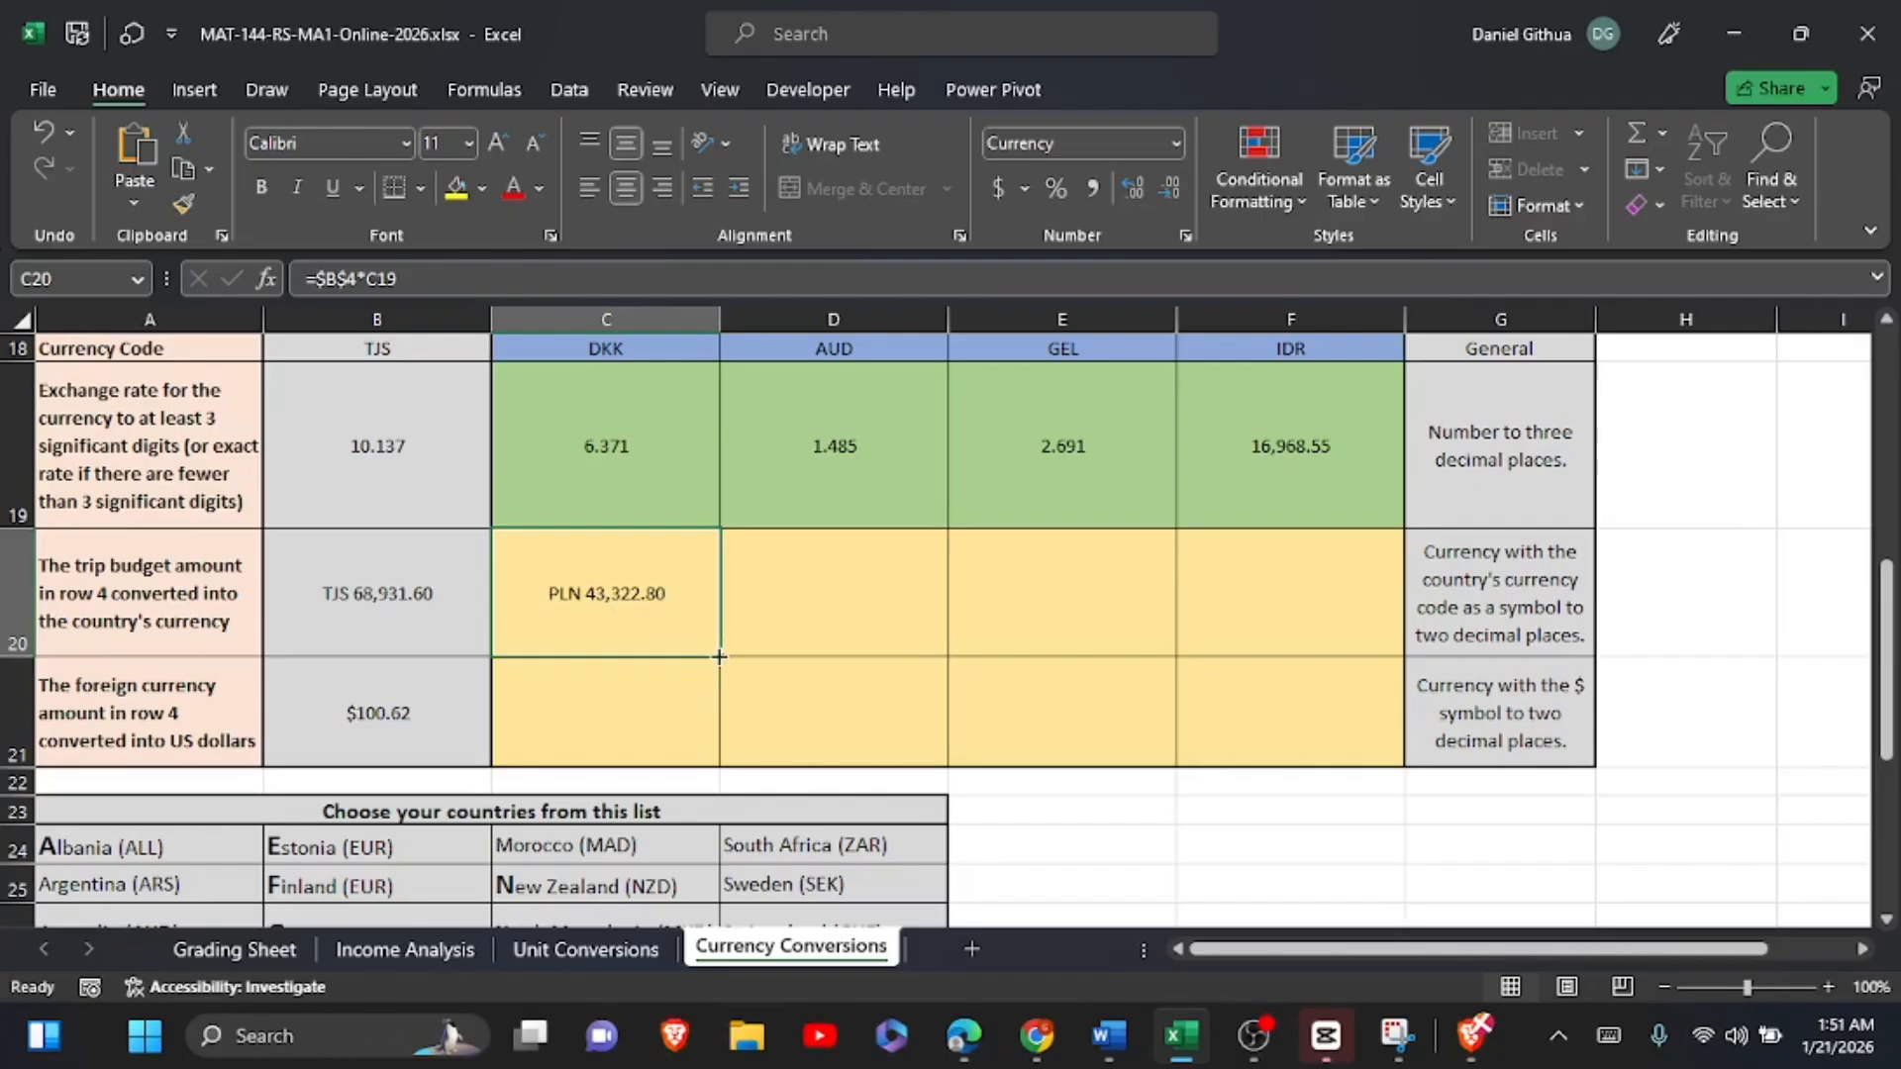
Step: Fill the trip budget formula from C20 across to F20 and check the copied formulas
left_click_drag(719, 657, 1318, 617)
left_click(1034, 616)
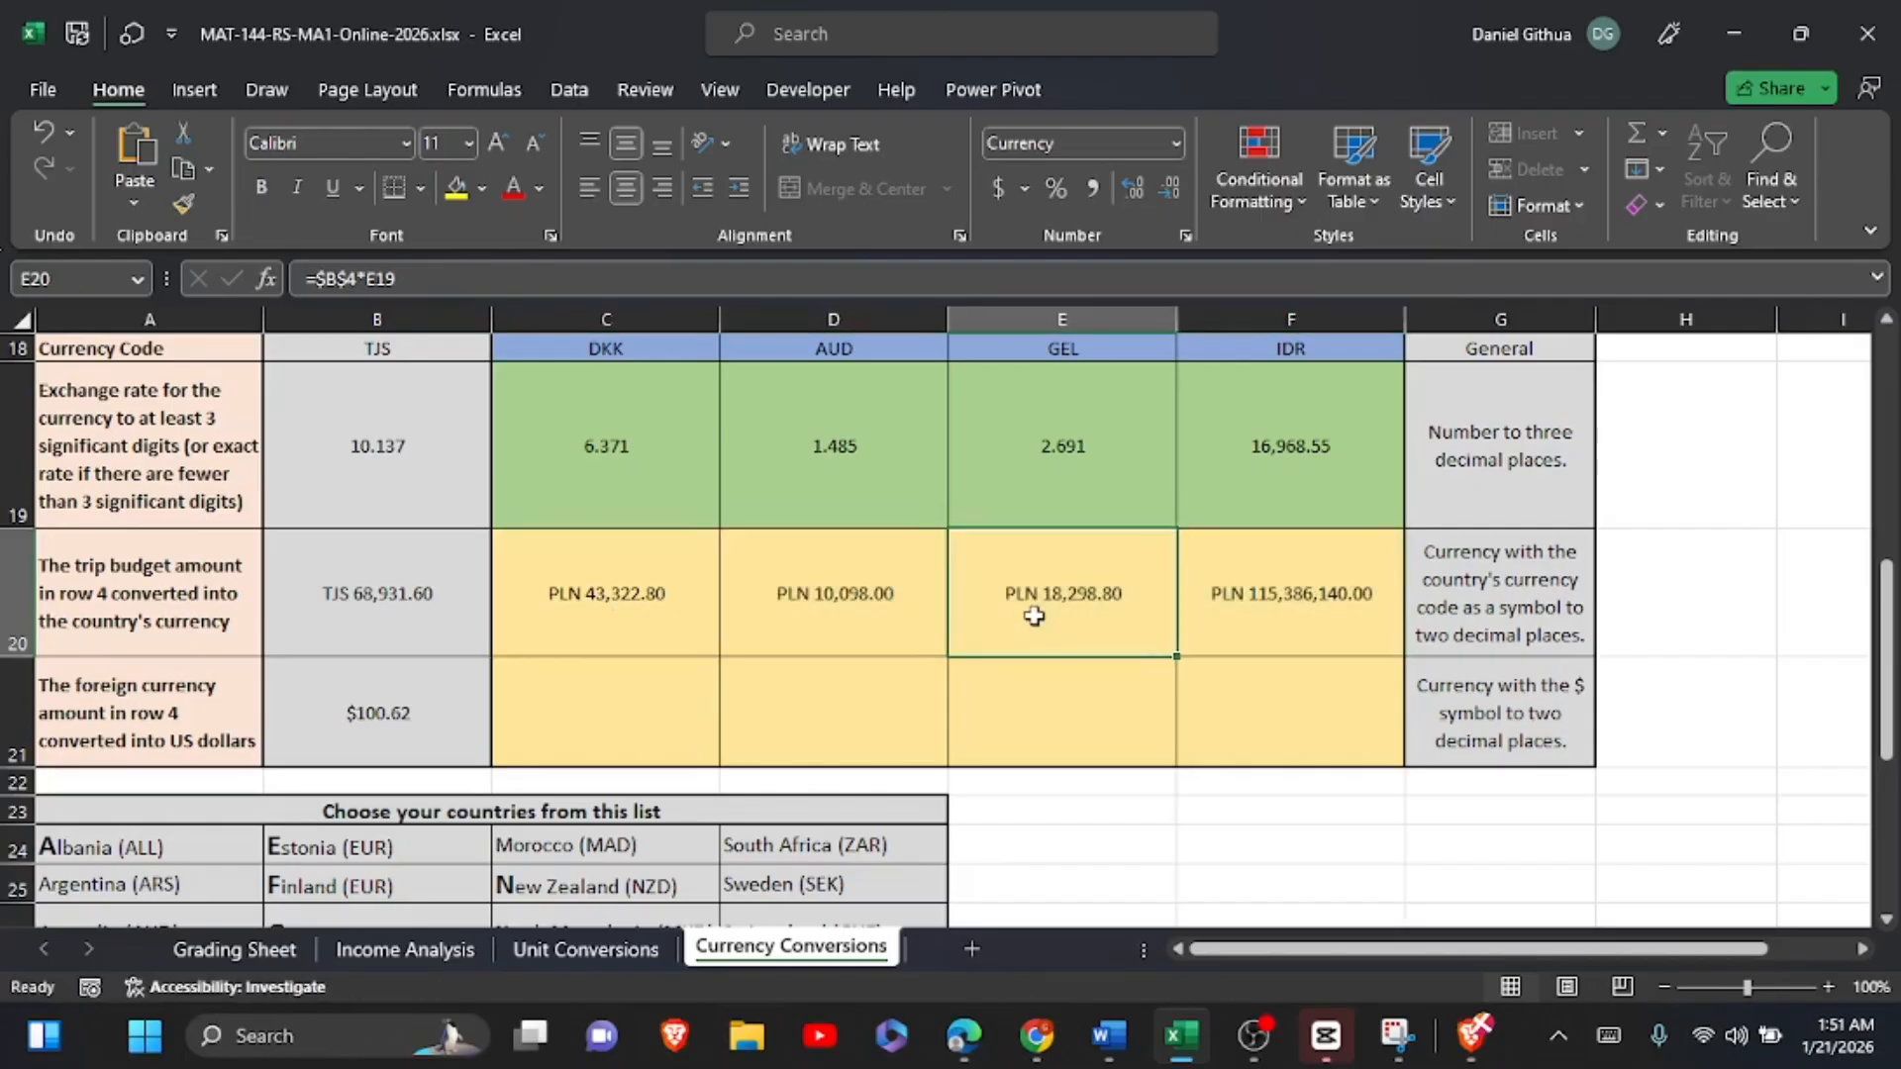
left_click(808, 593)
Step: Format C20 as currency with the DKK symbol and compare it with the currency code in C18
left_click(619, 607)
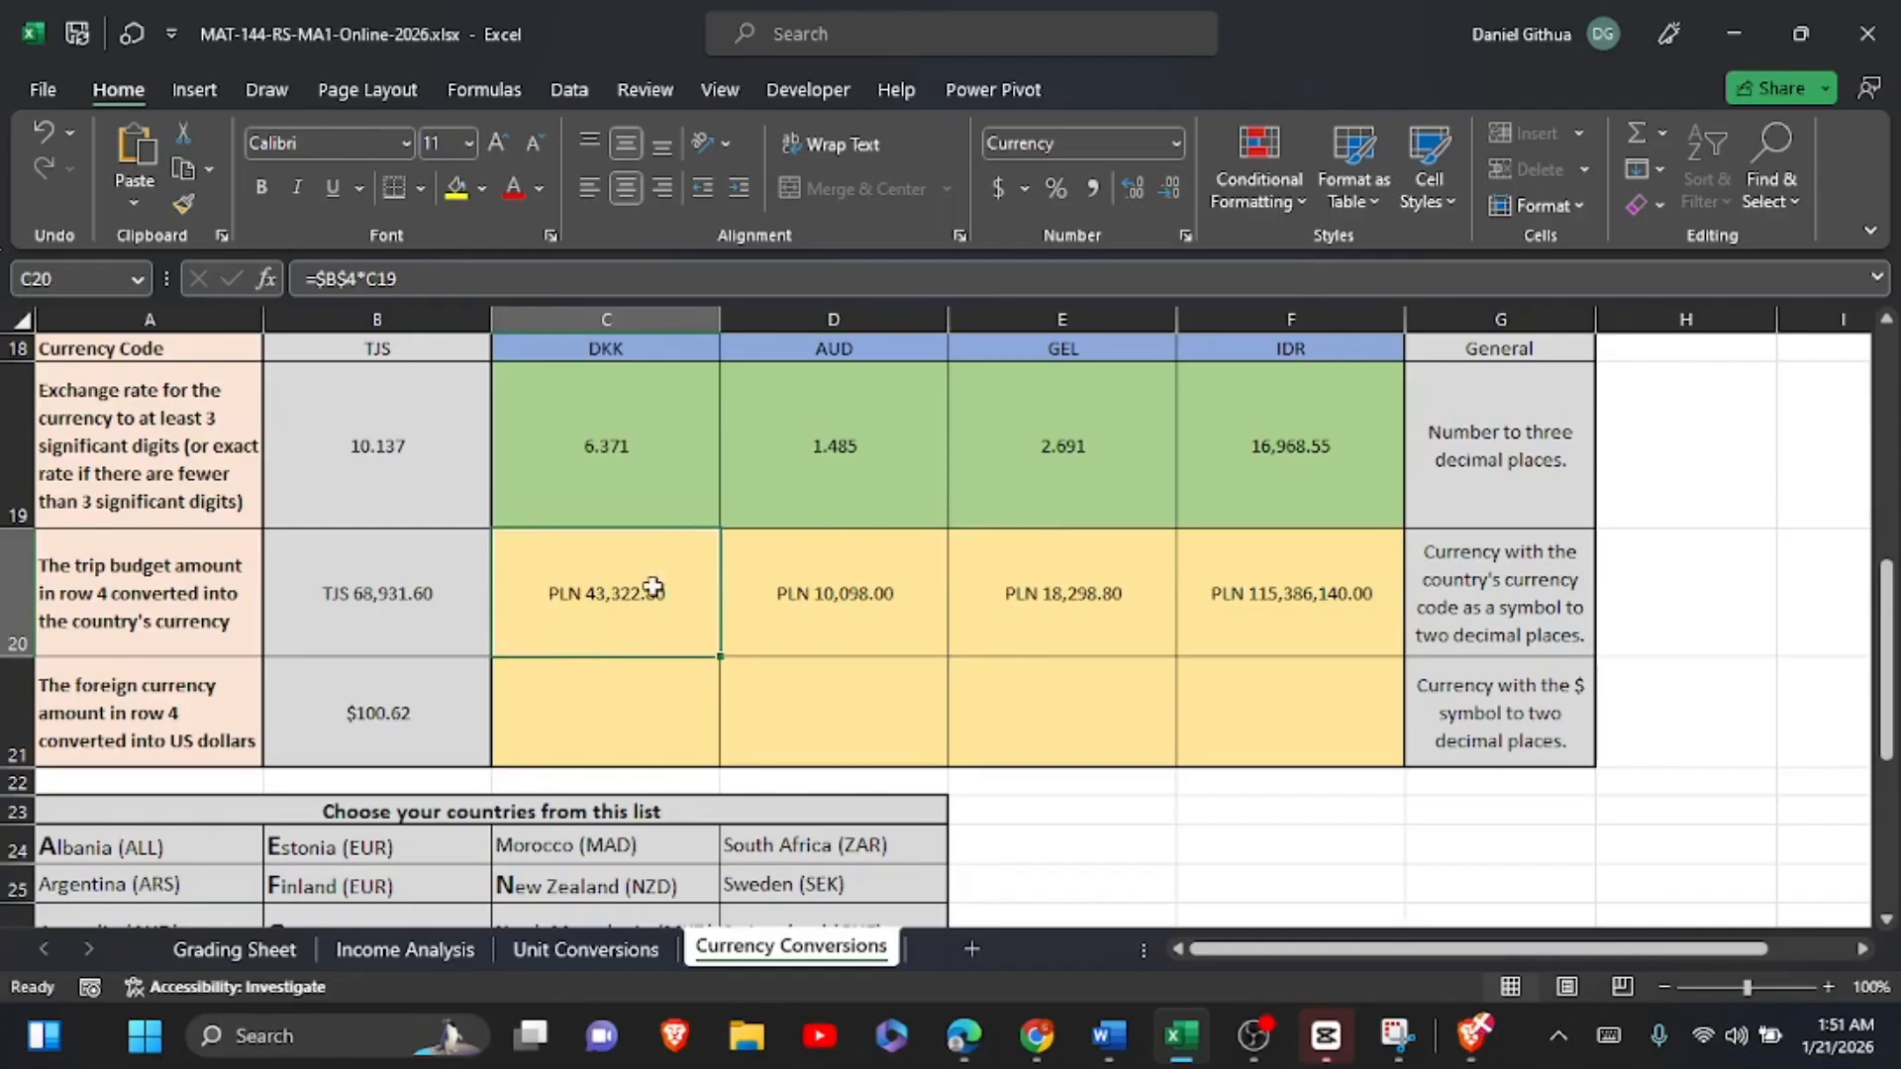
left_click(1179, 146)
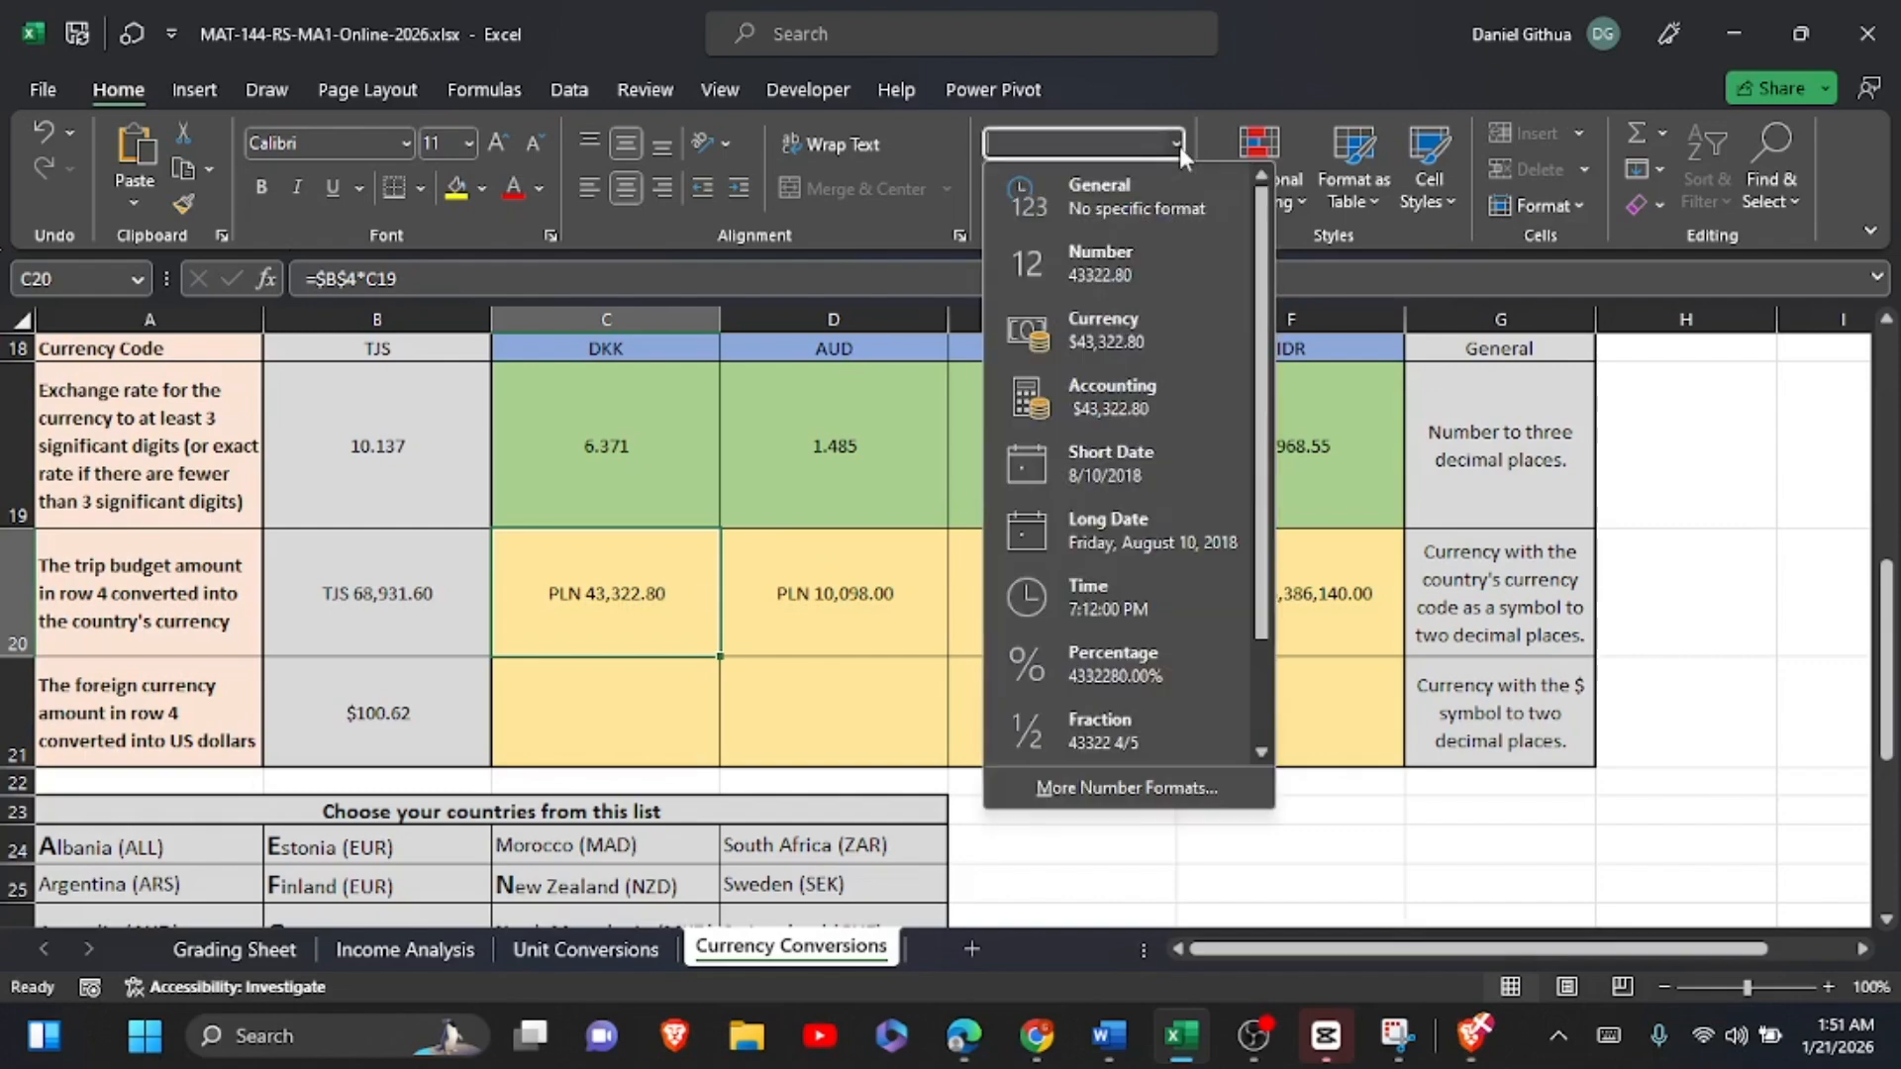
left_click(1192, 784)
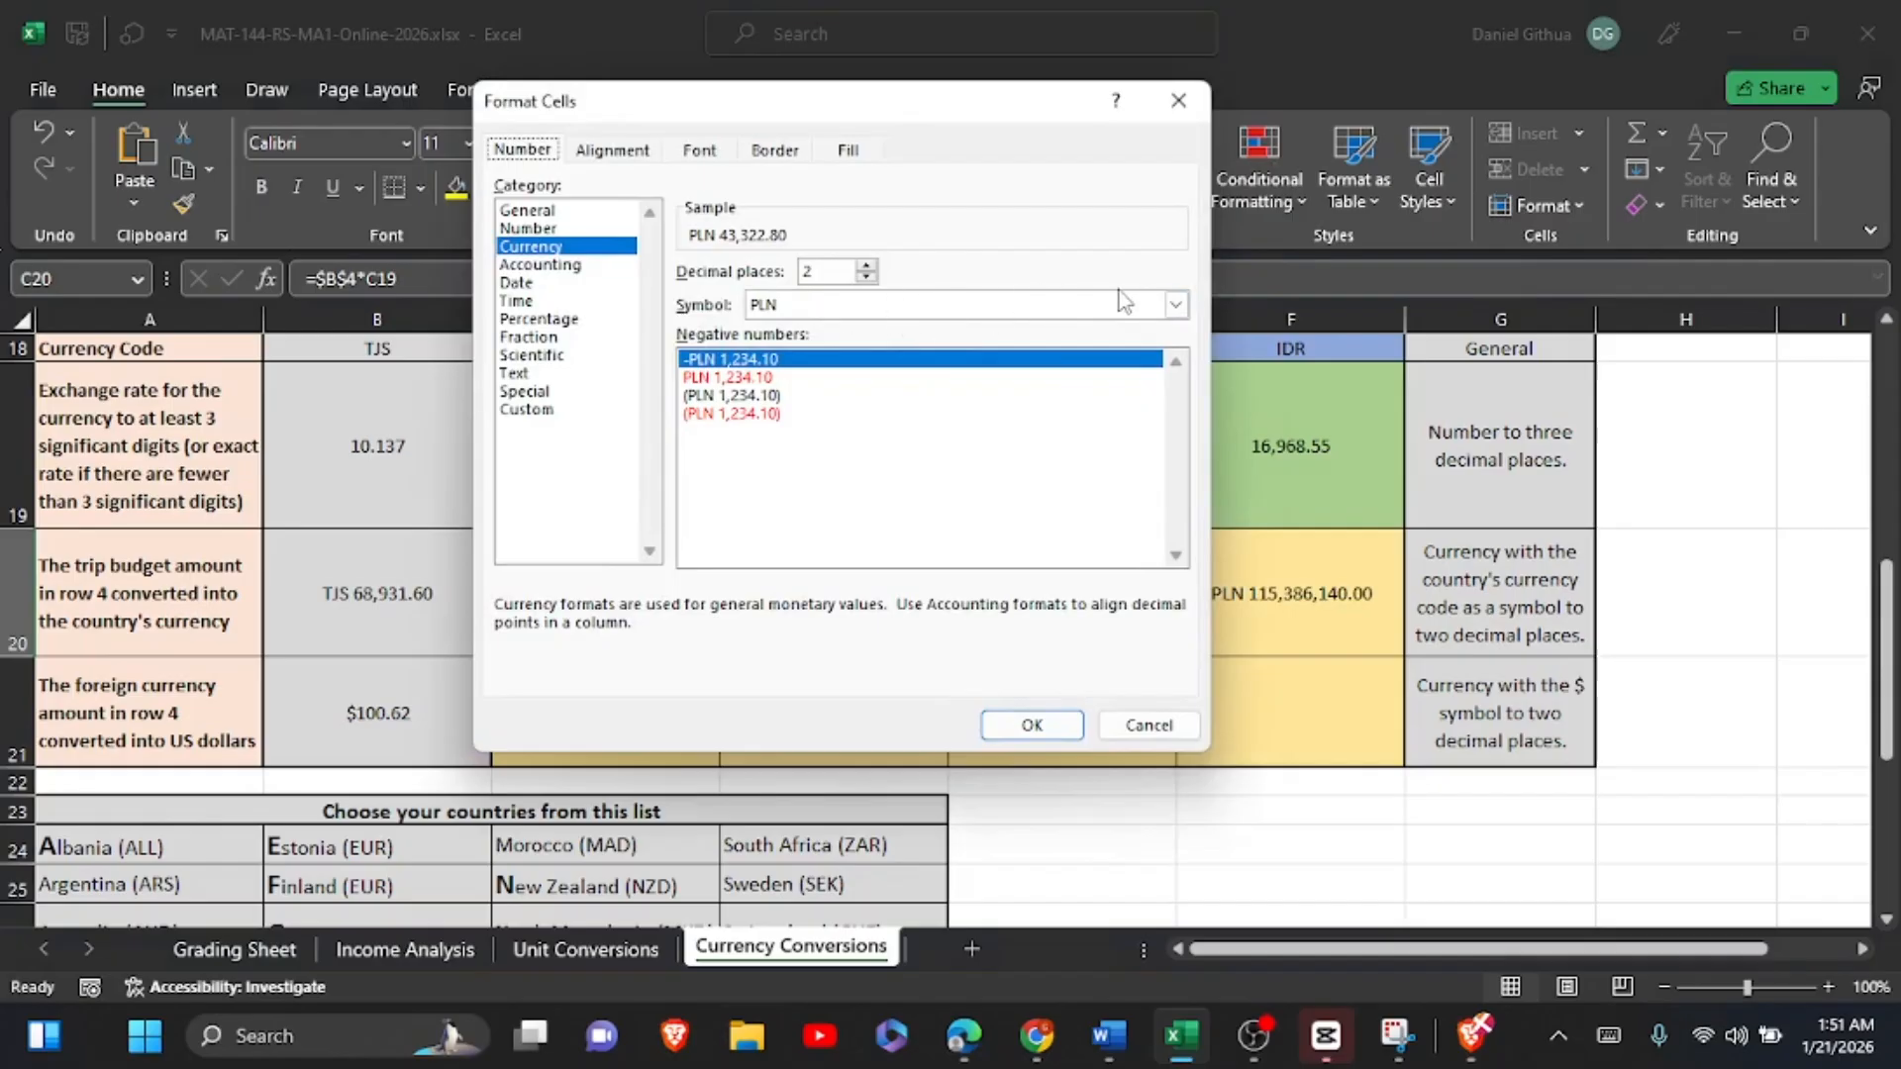
left_click(1176, 304)
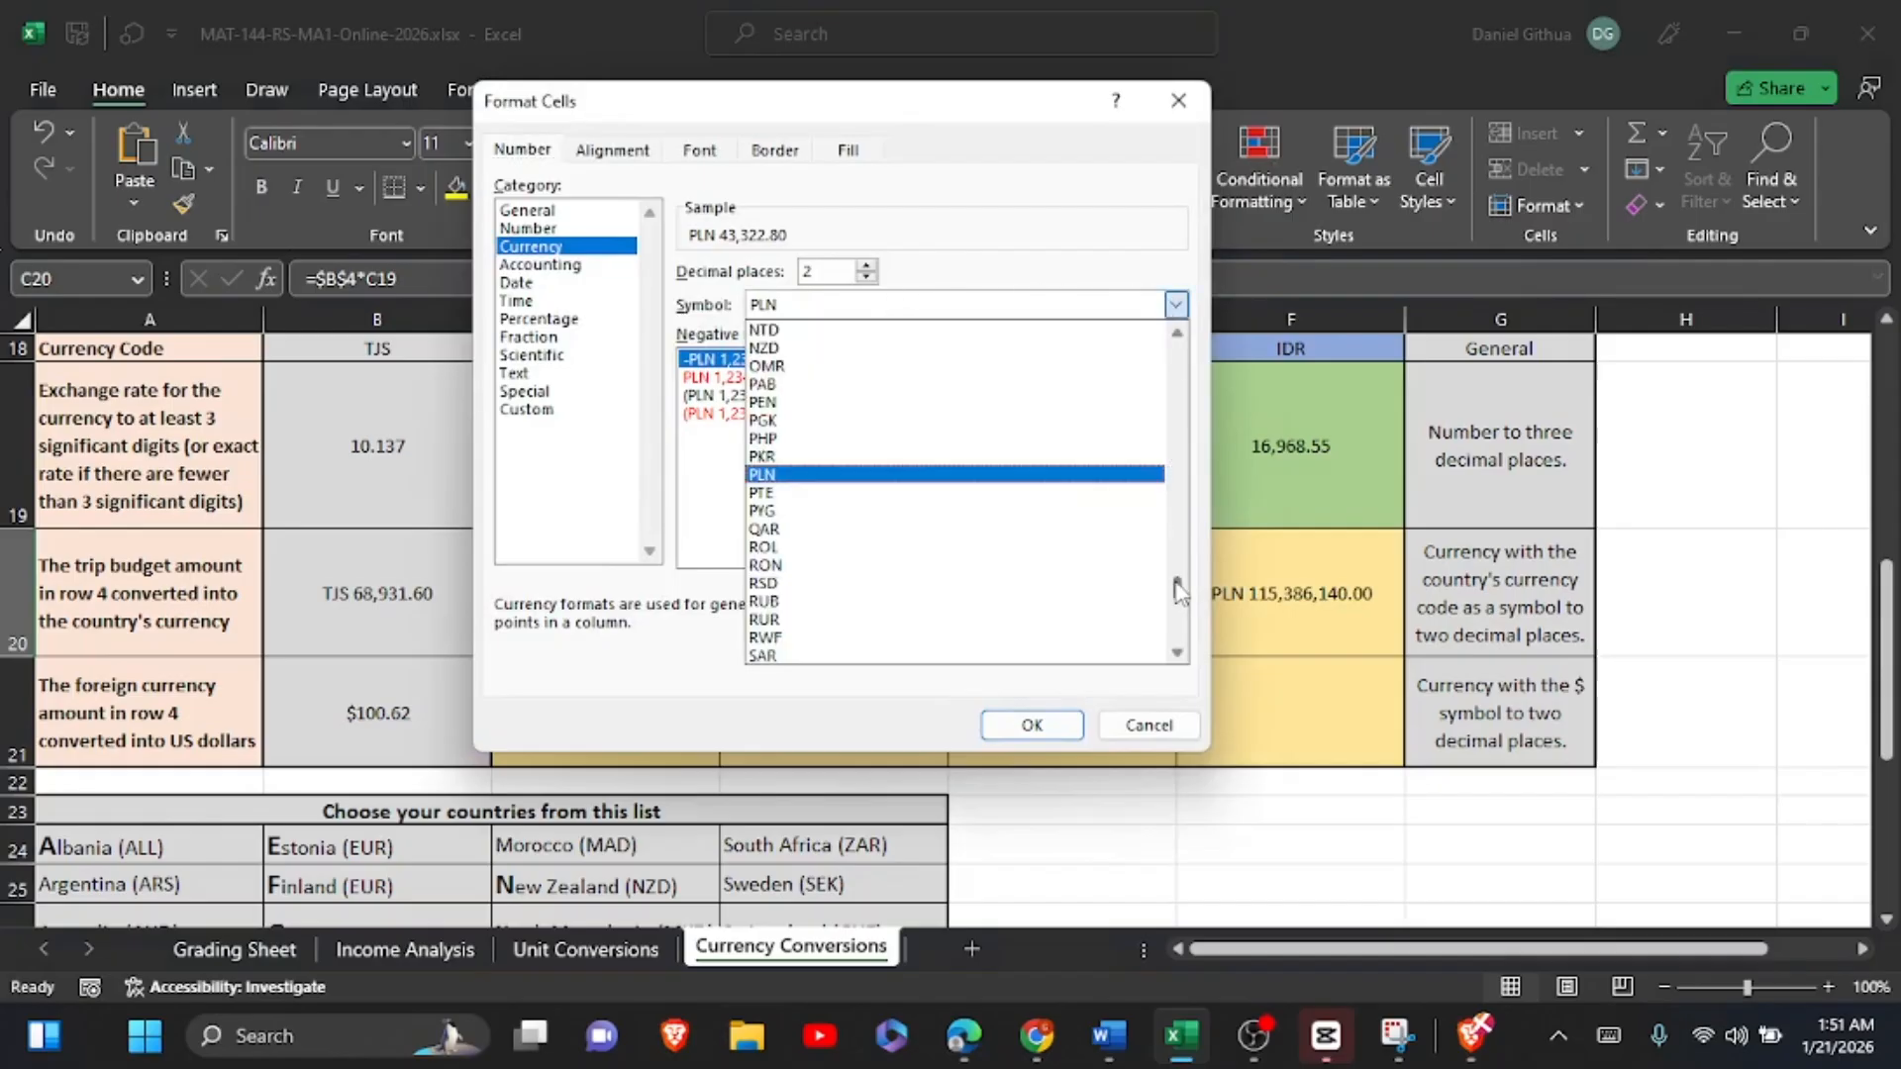
left_click_drag(1178, 596, 1184, 548)
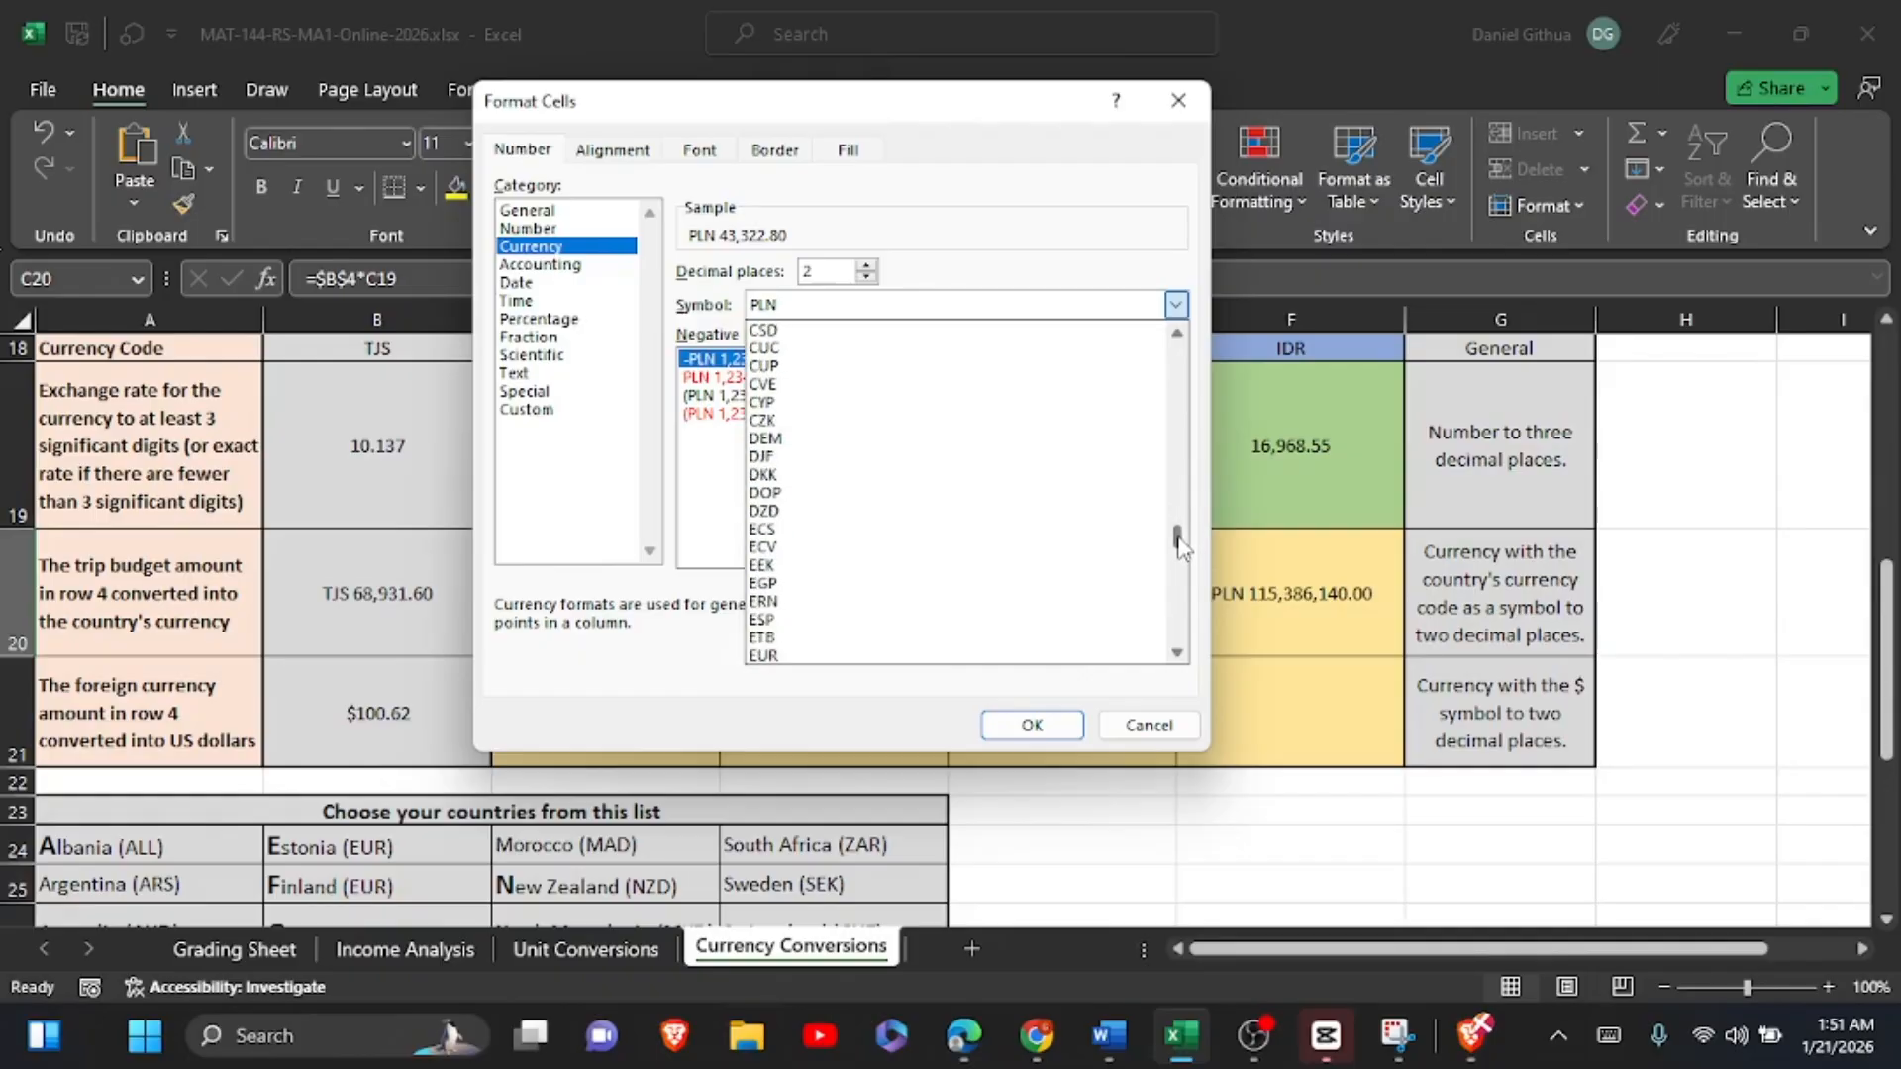
left_click(870, 477)
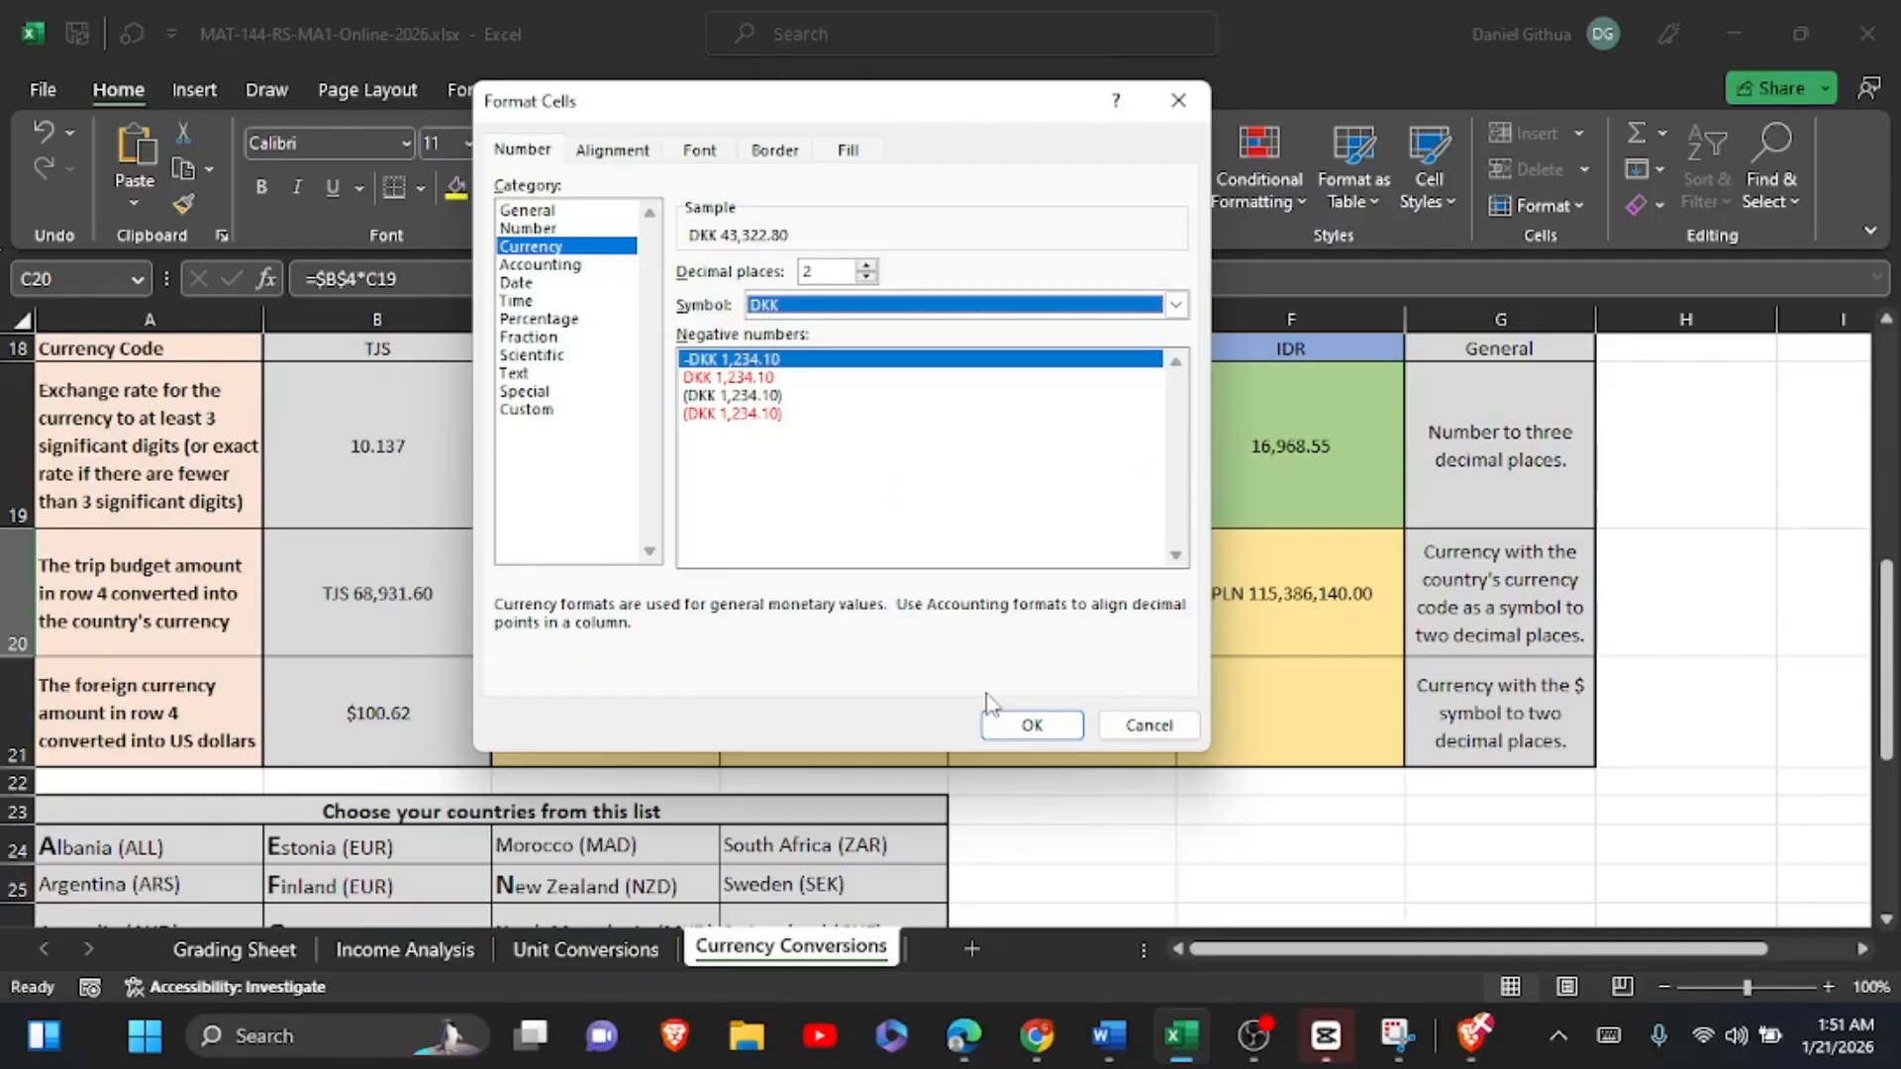
left_click(1033, 724)
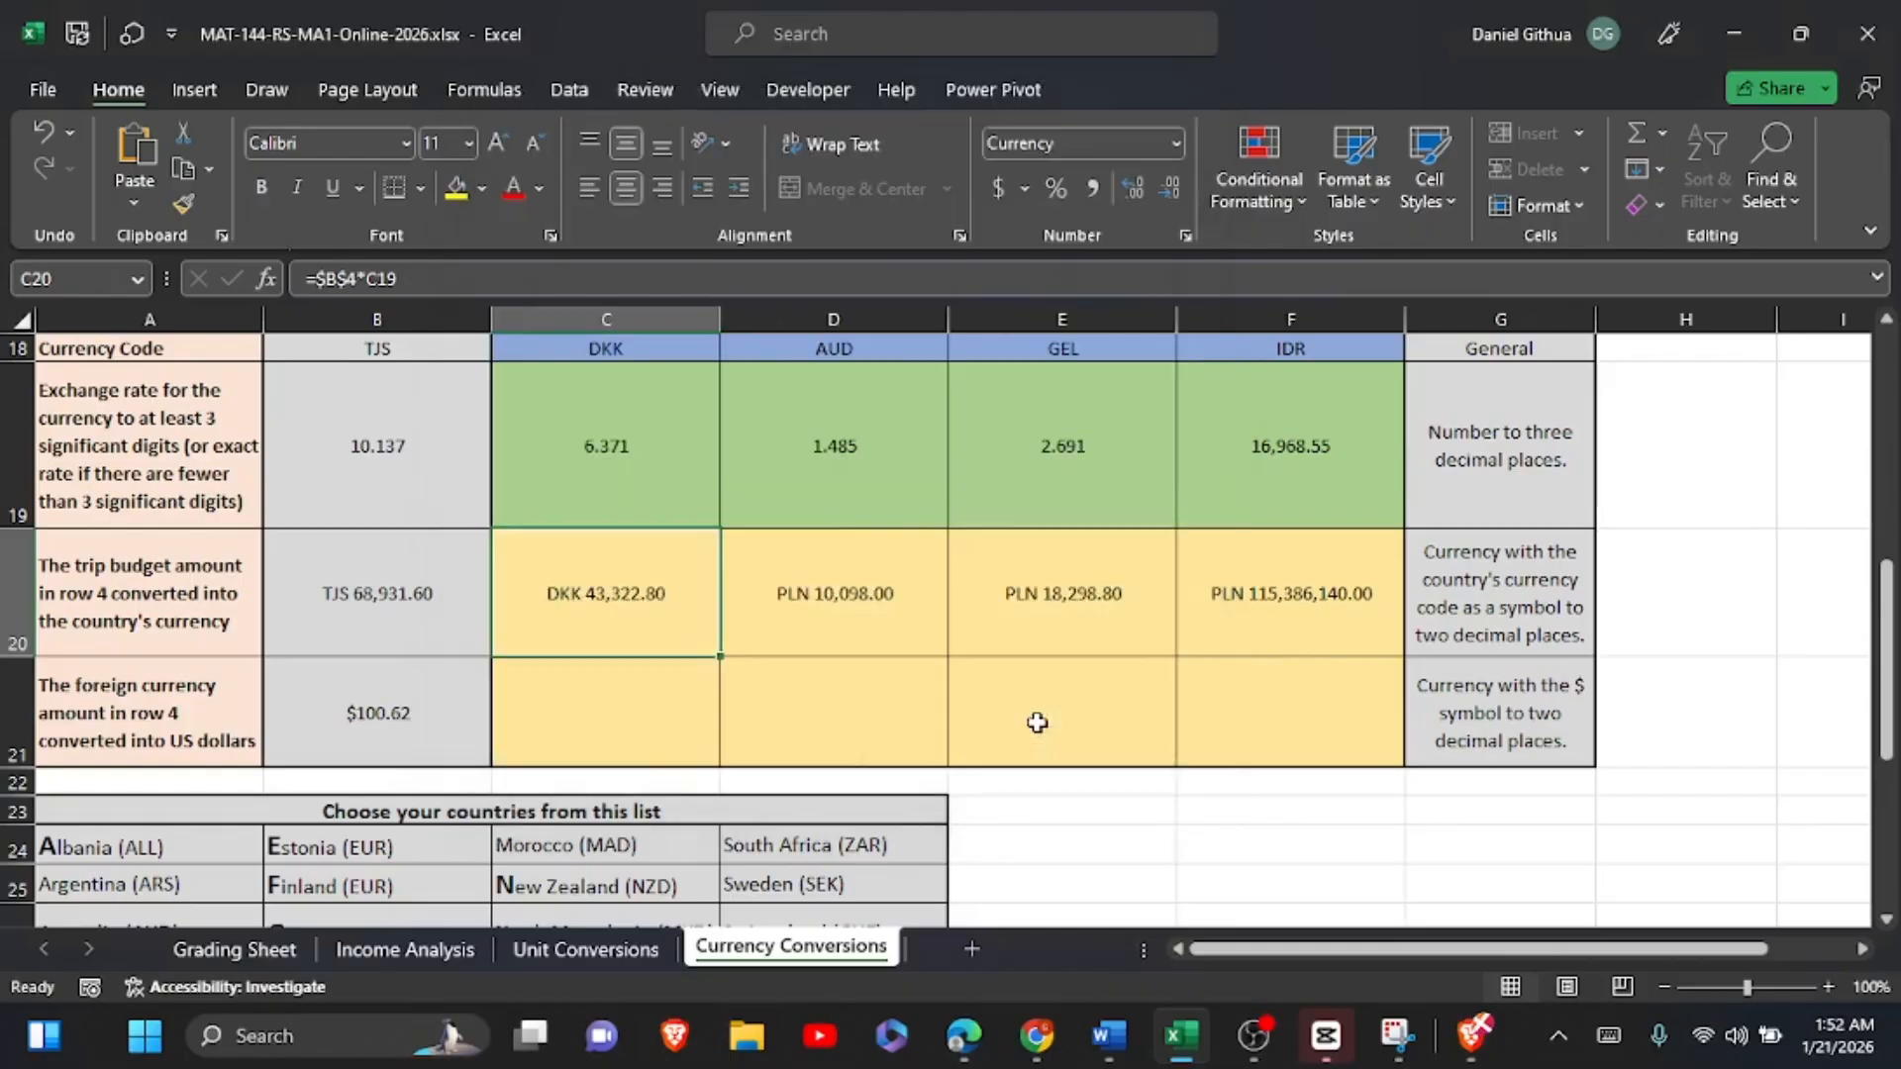
left_click(591, 338)
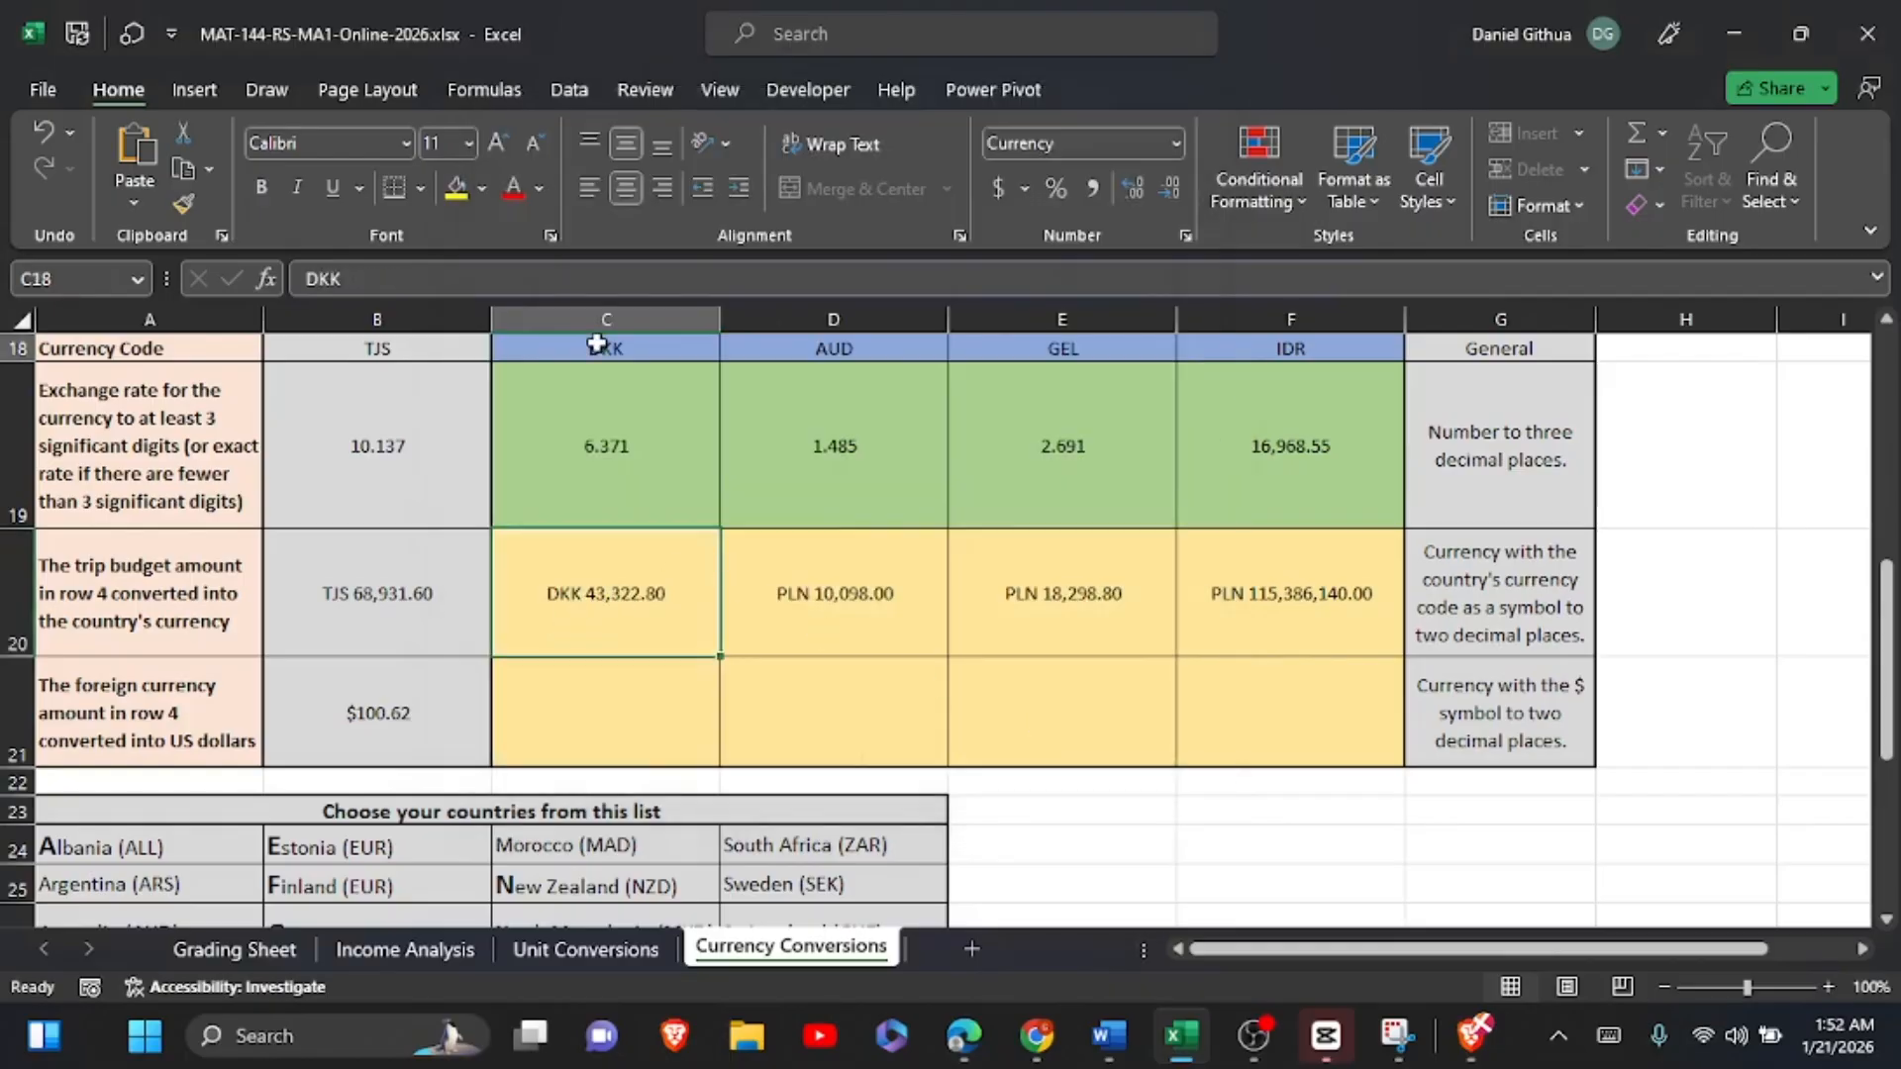
left_click(656, 633)
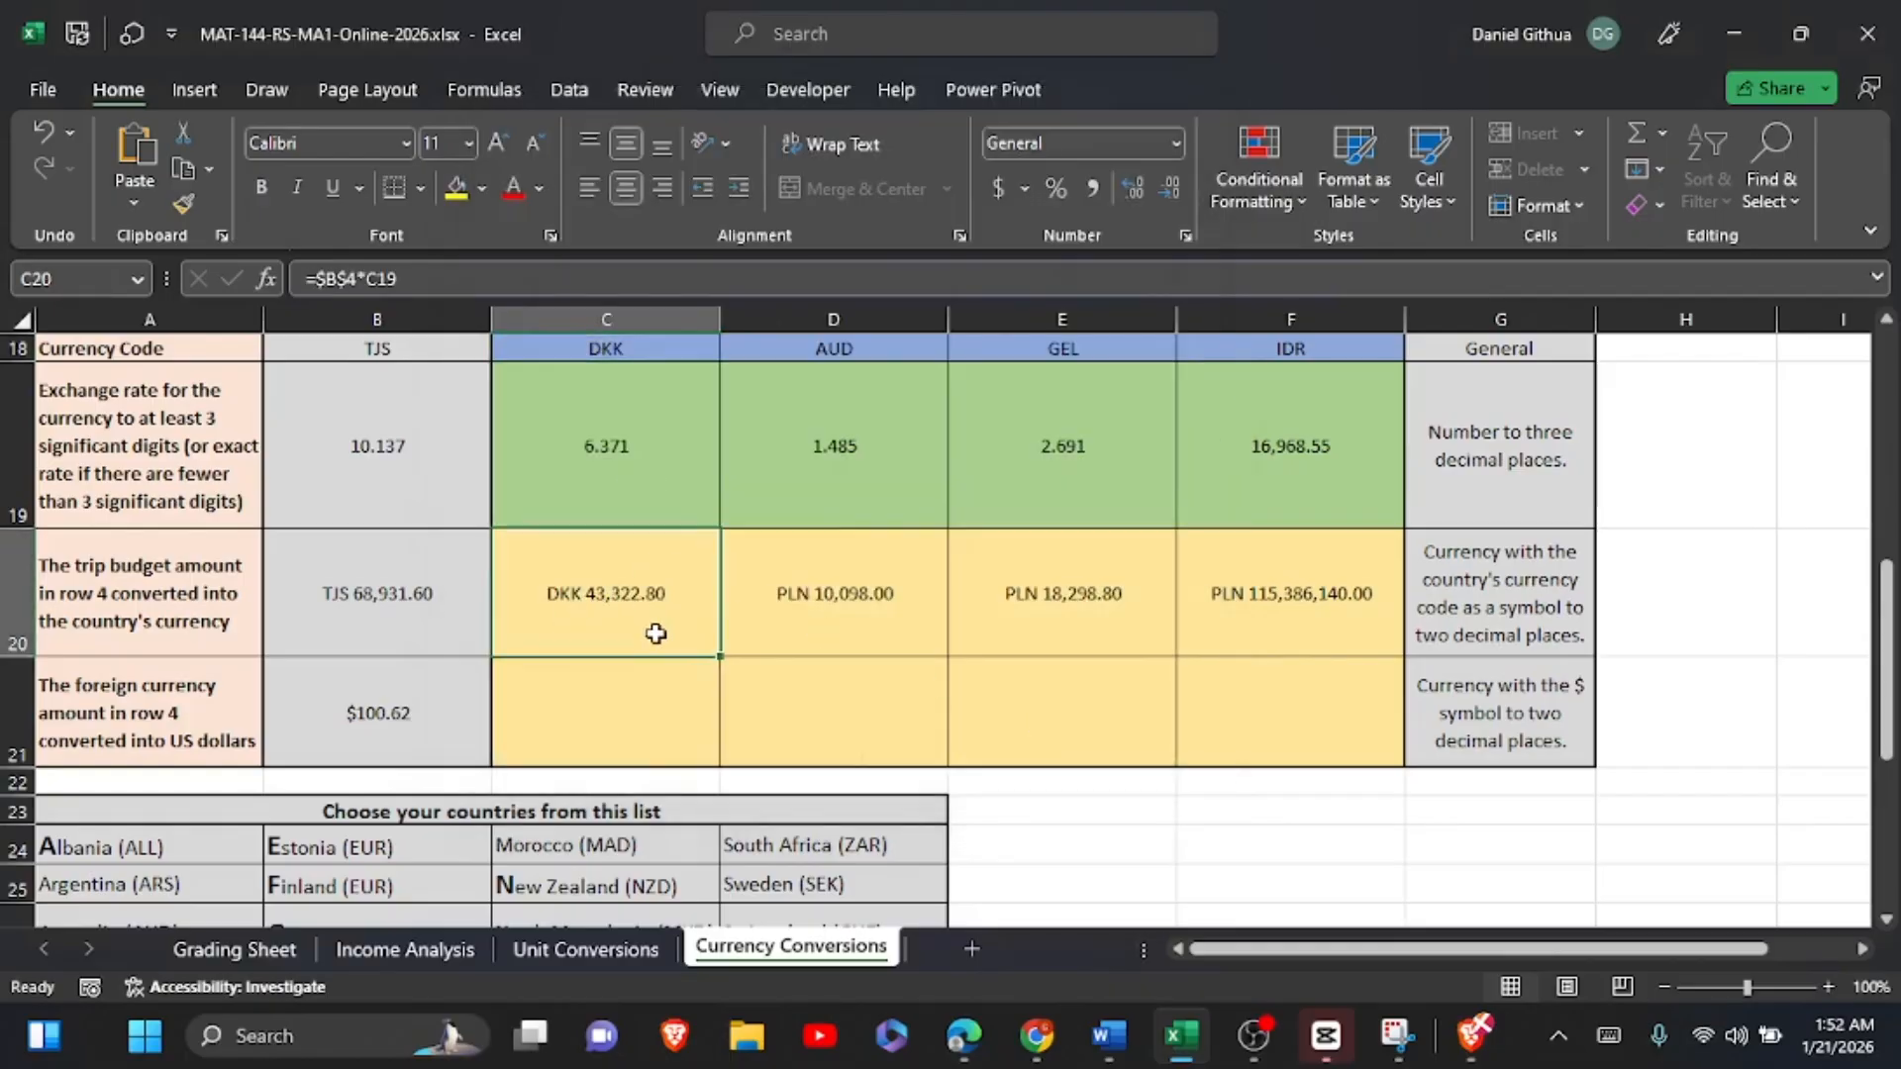
Step: Format the converted trip budget in D20 as currency with the AUD symbol
left_click(822, 599)
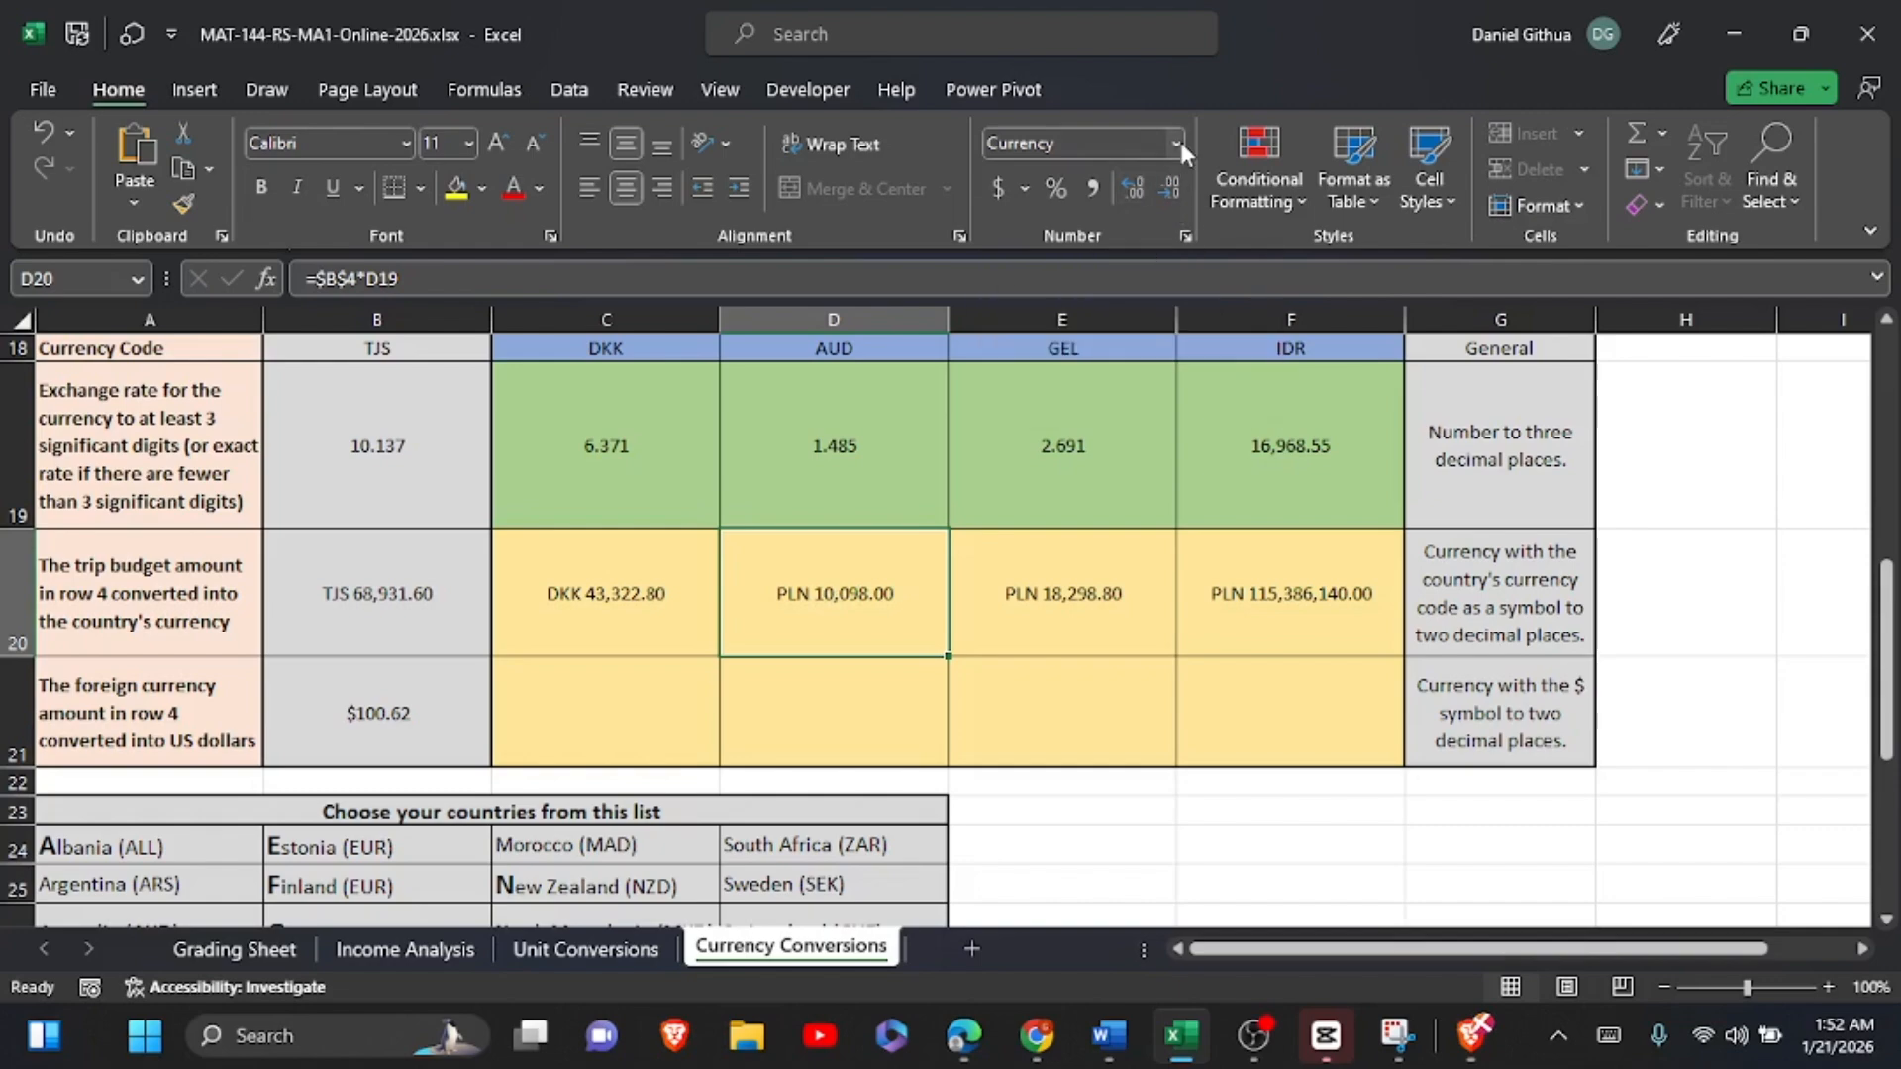
left_click(1188, 238)
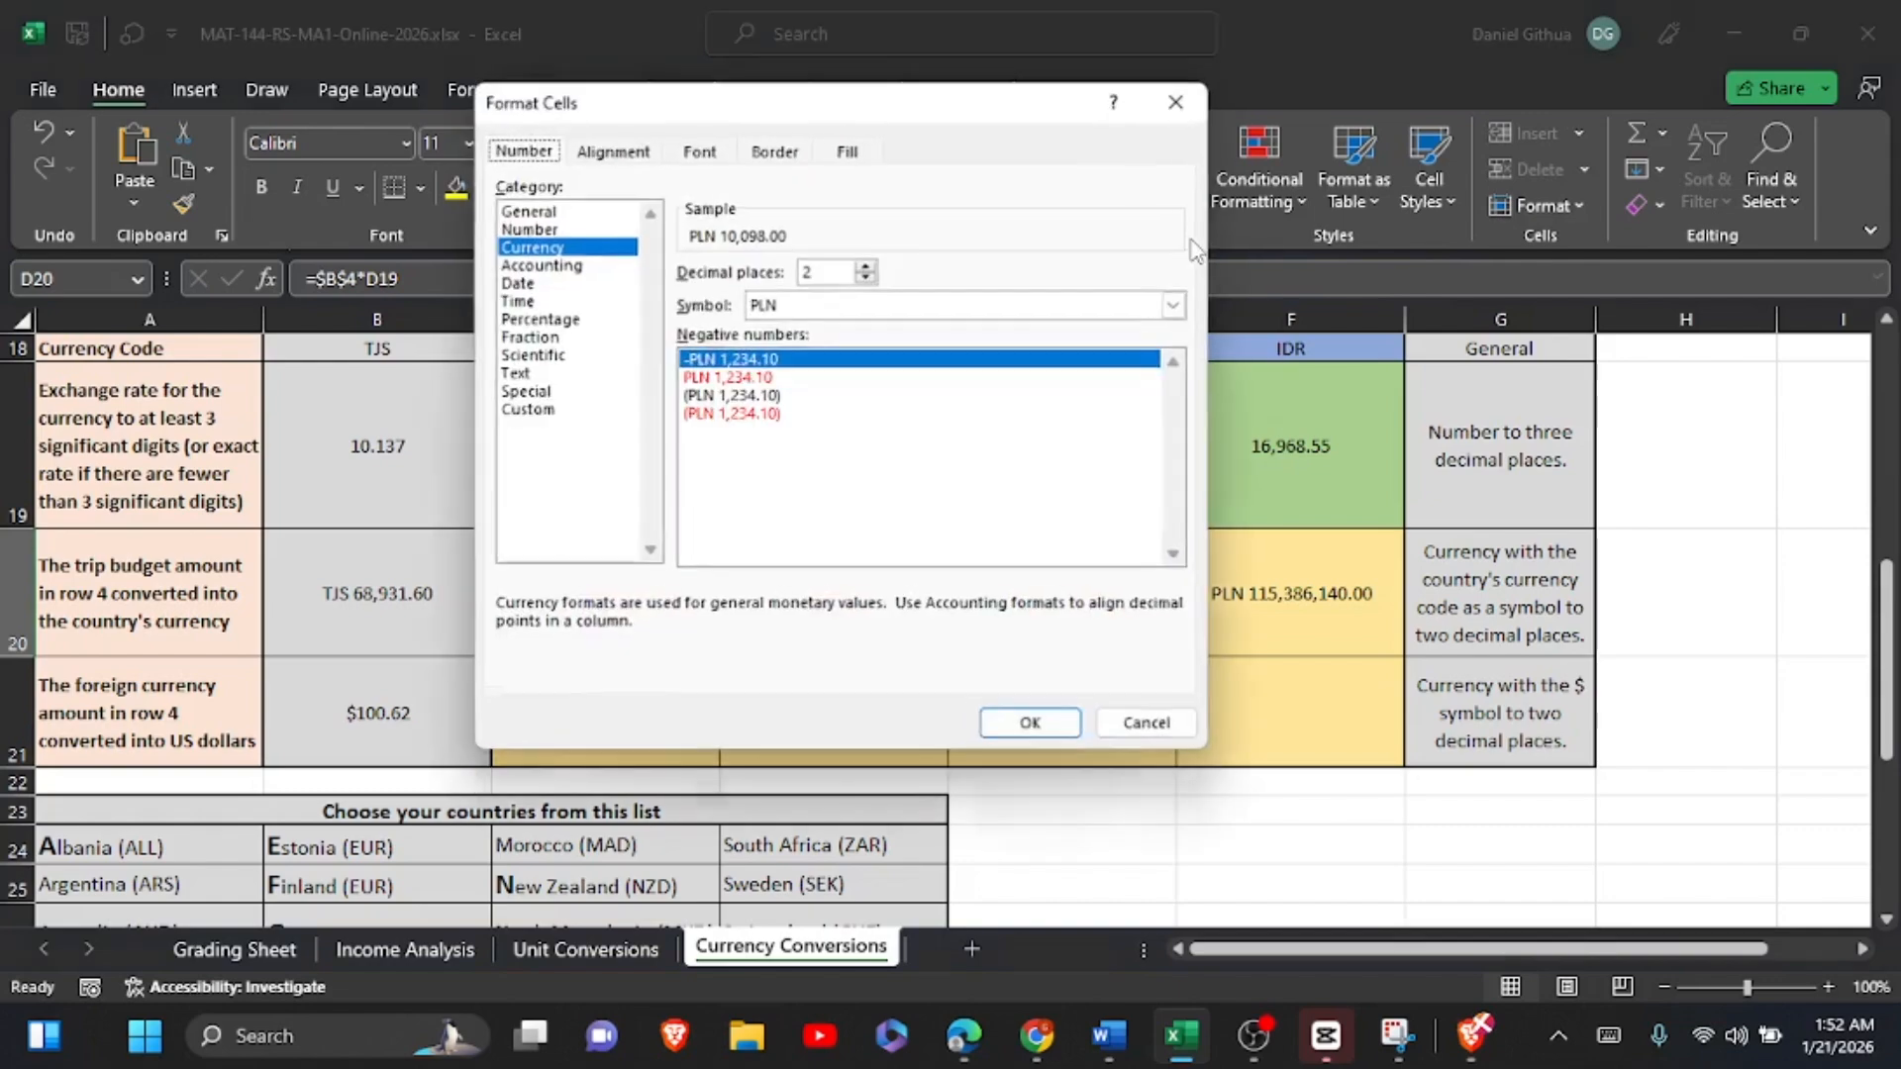
left_click(1176, 306)
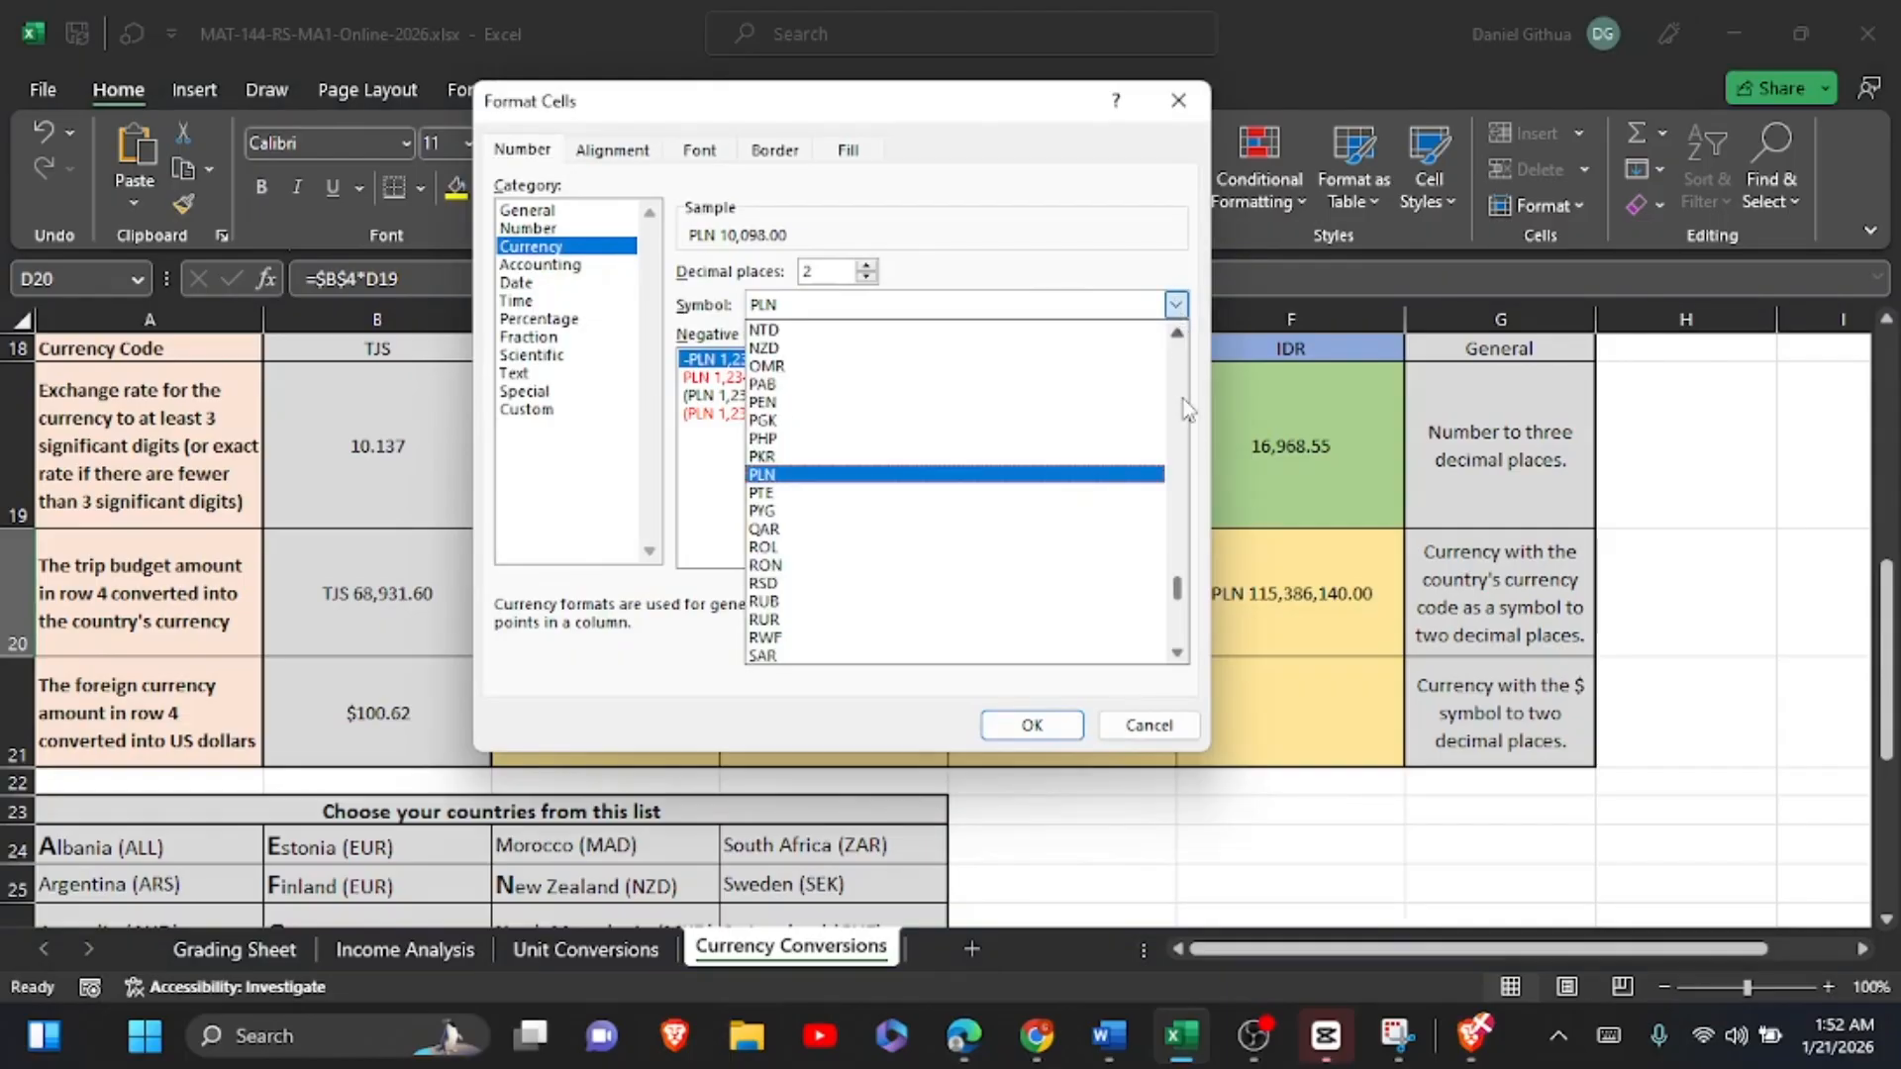
left_click_drag(1178, 592, 1181, 517)
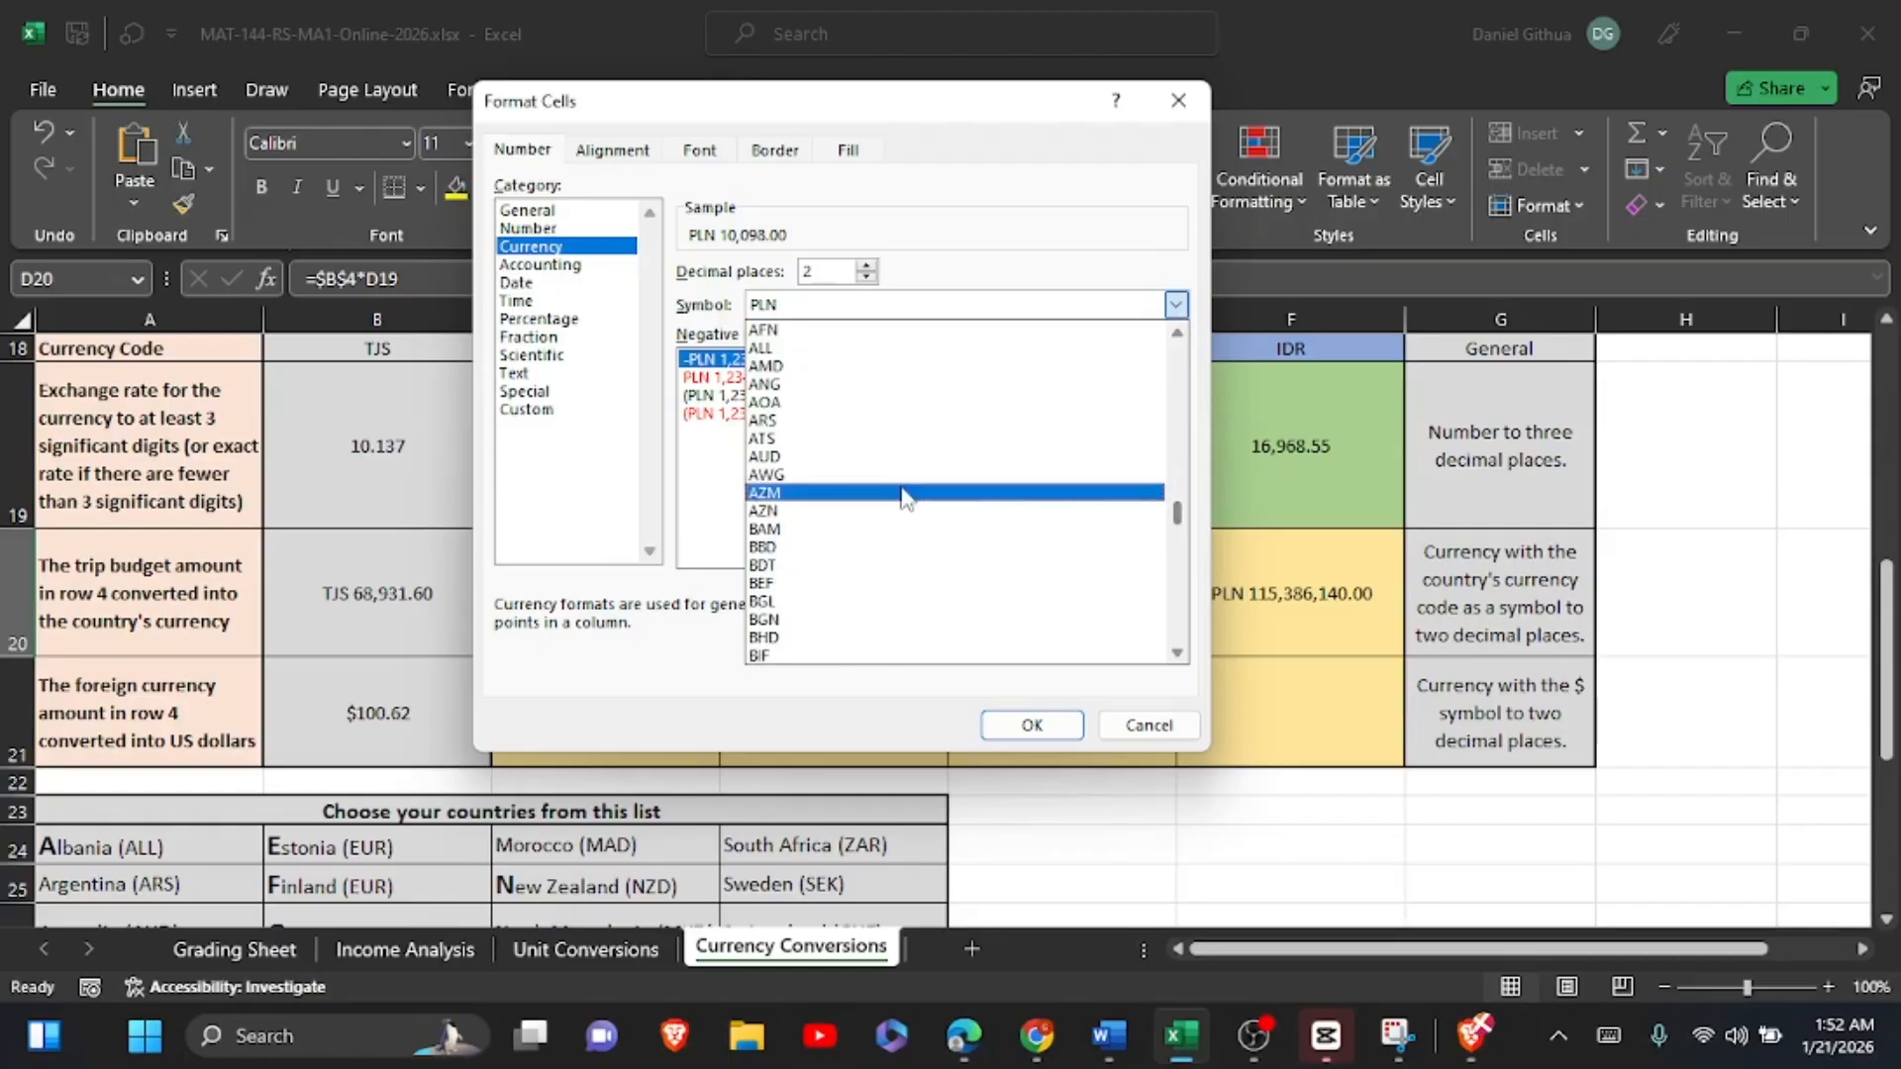
left_click(839, 457)
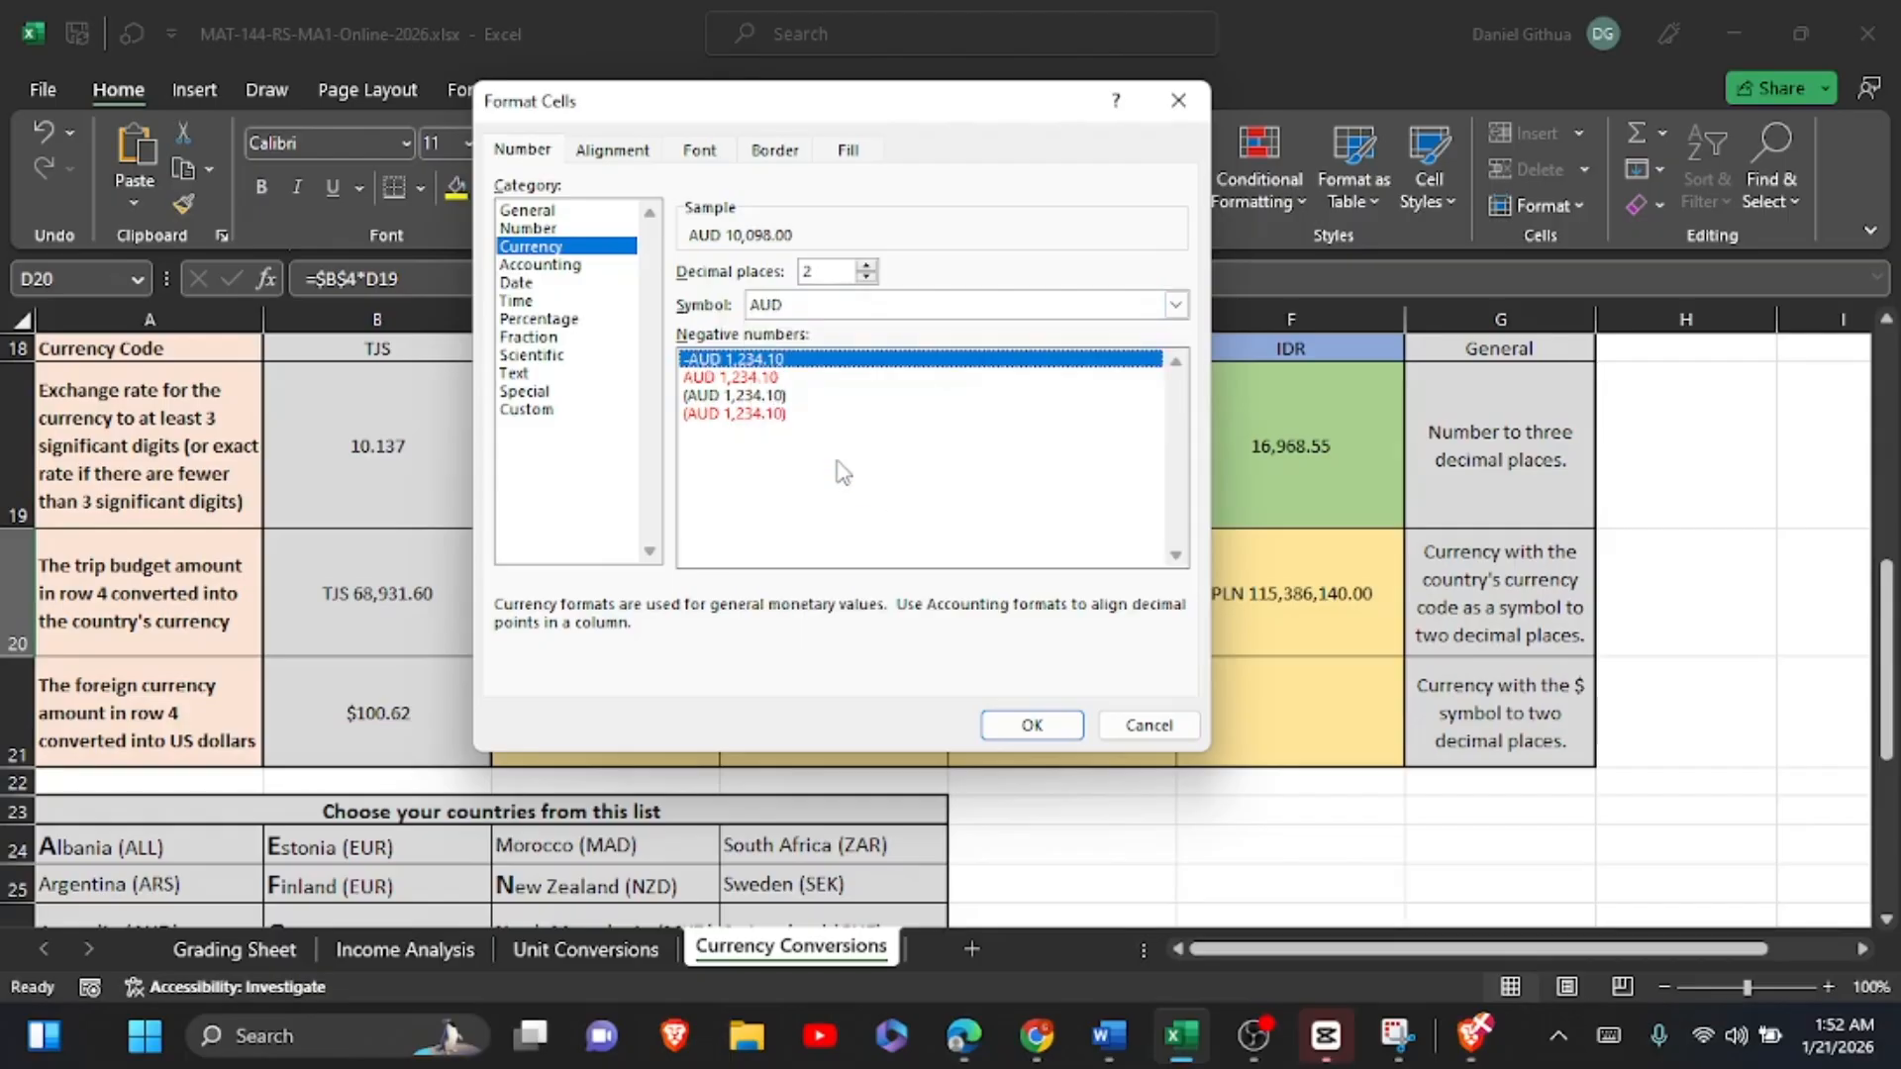
left_click(1033, 725)
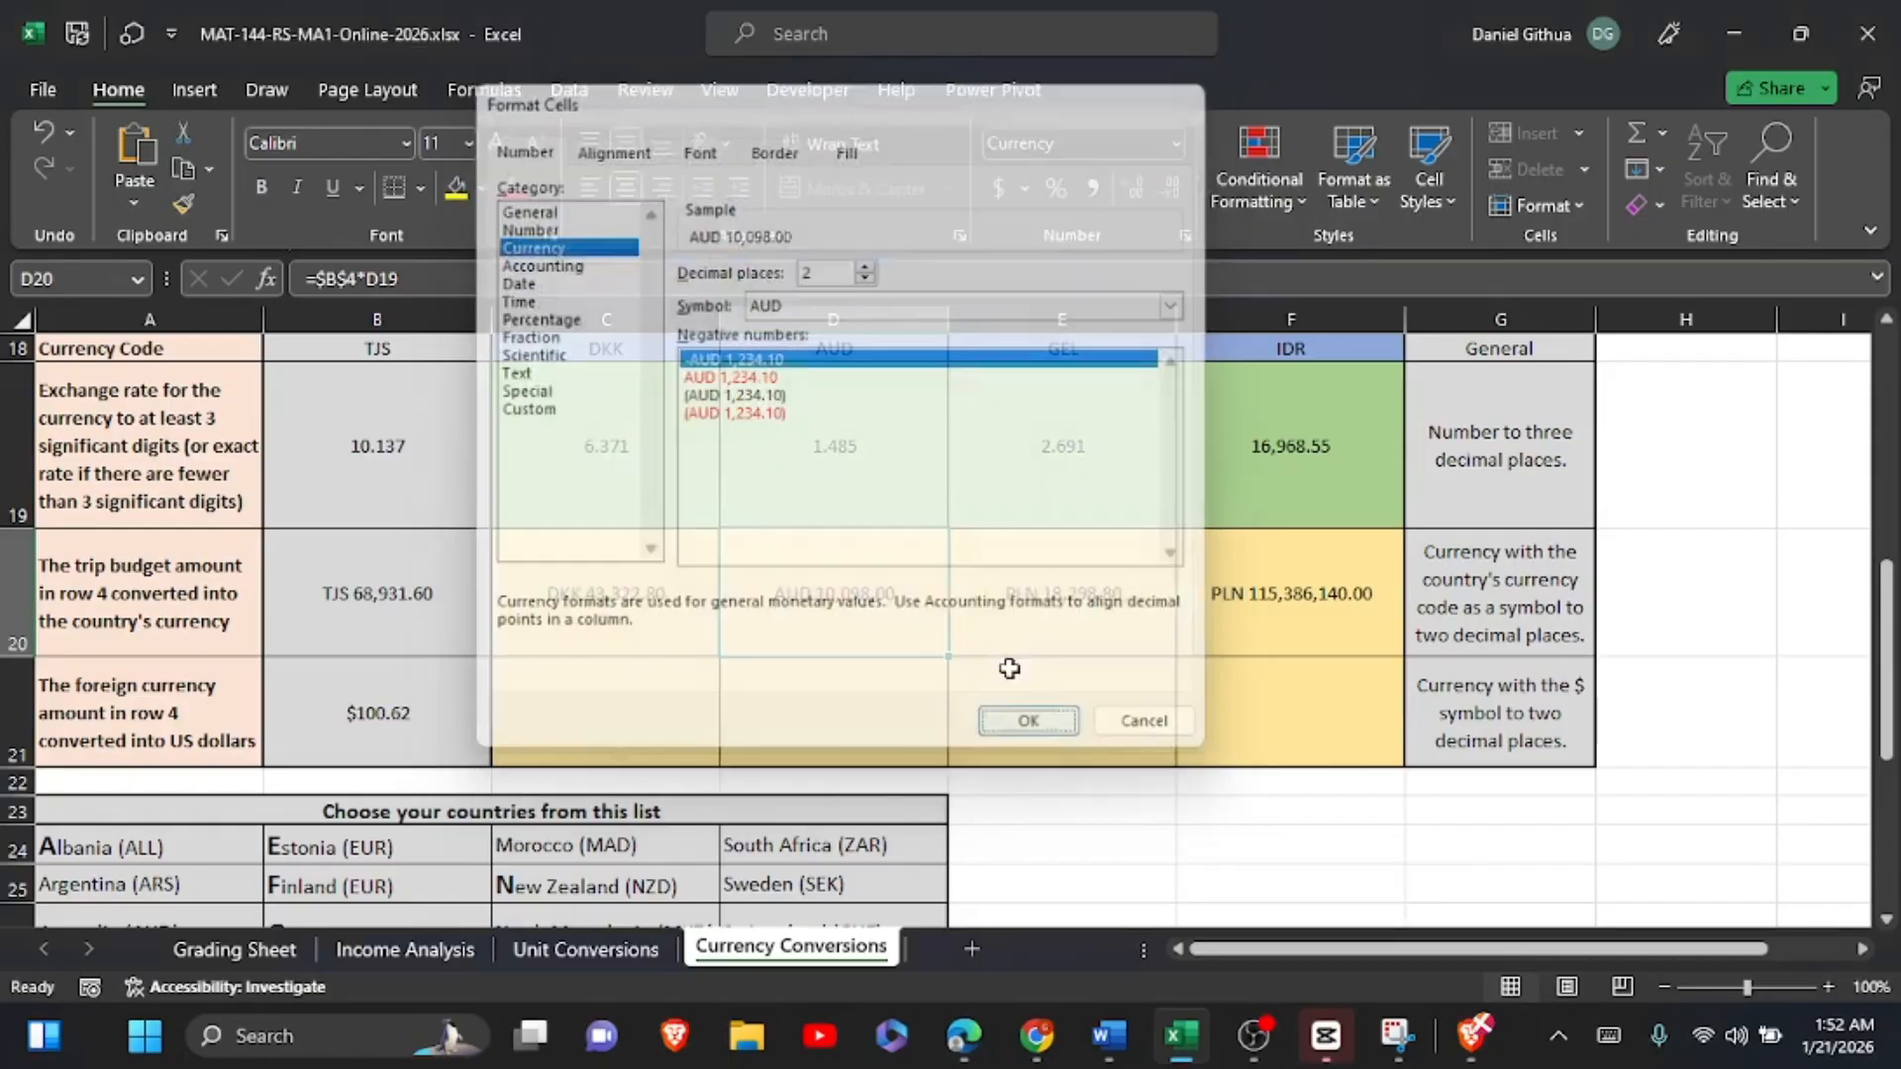
Step: Format the converted trip budget in E20 as currency with the GEL symbol
left_click(1019, 599)
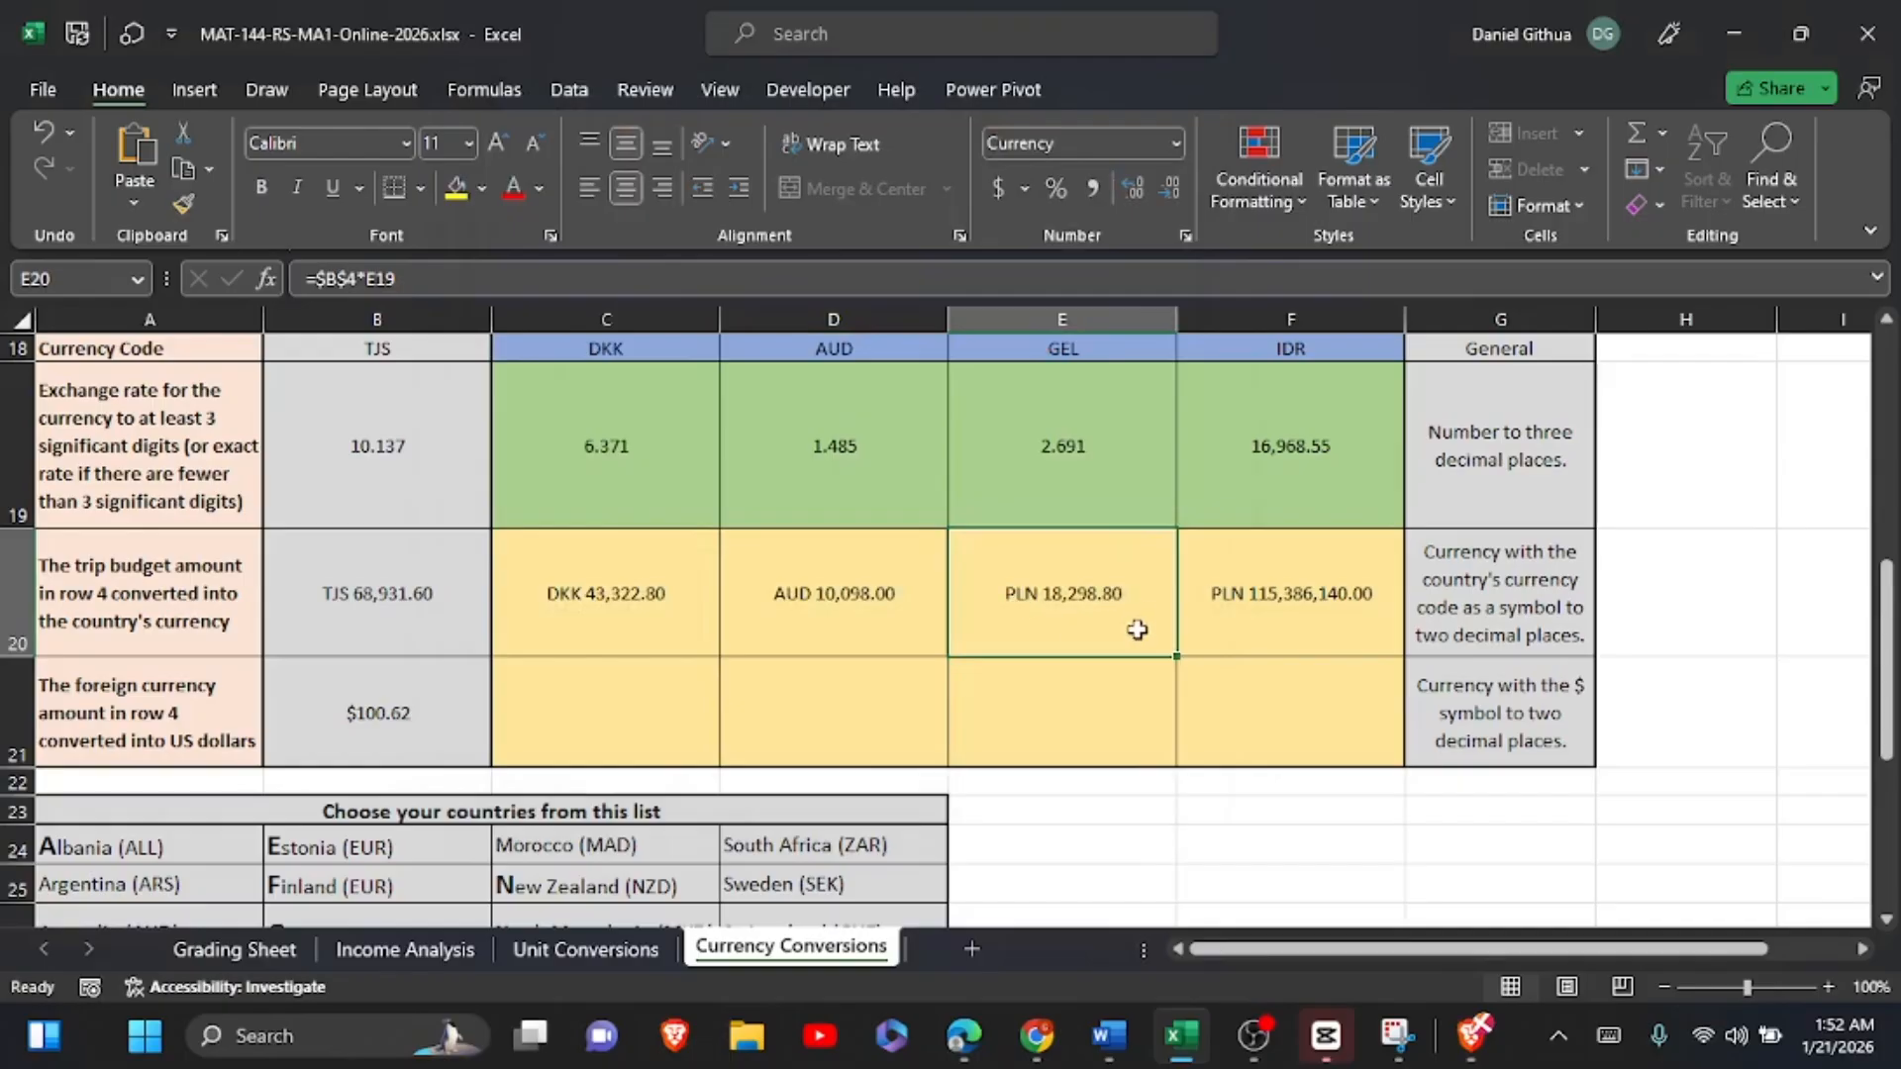
left_click(1185, 235)
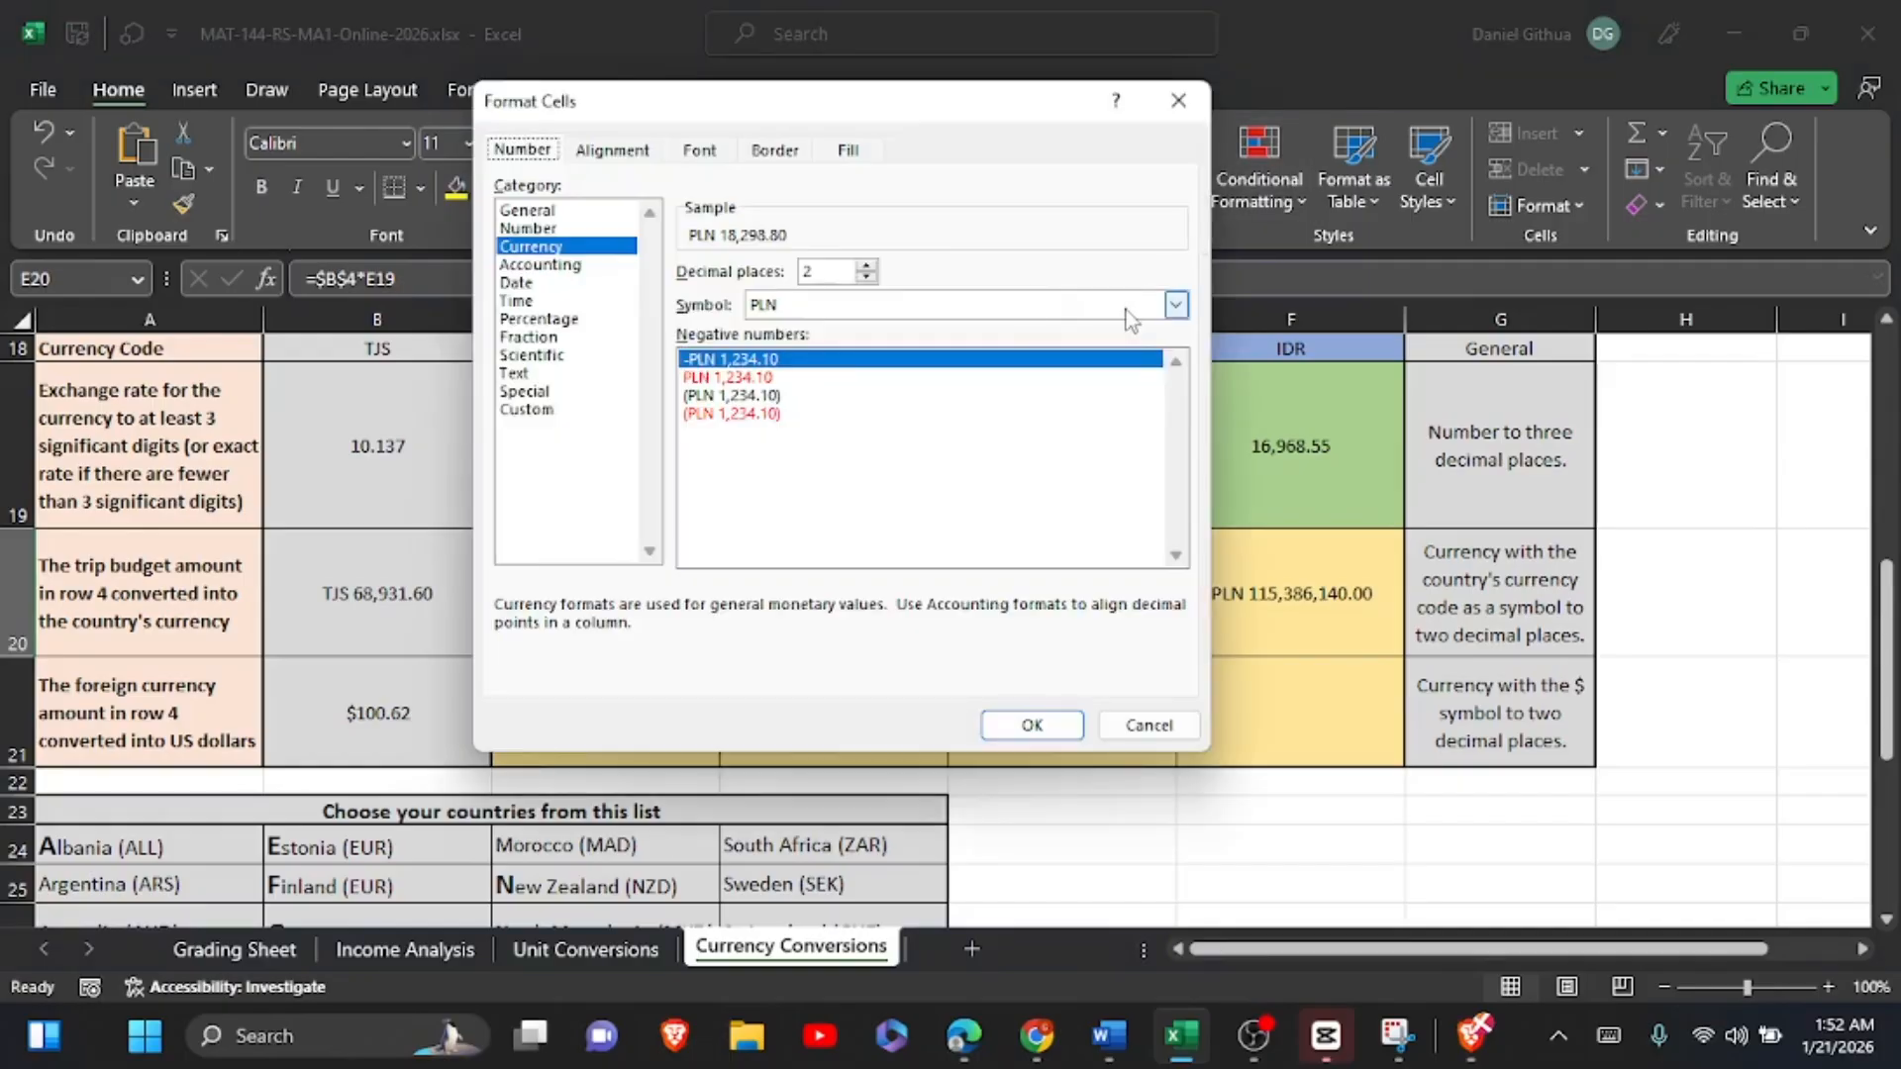
left_click(1177, 306)
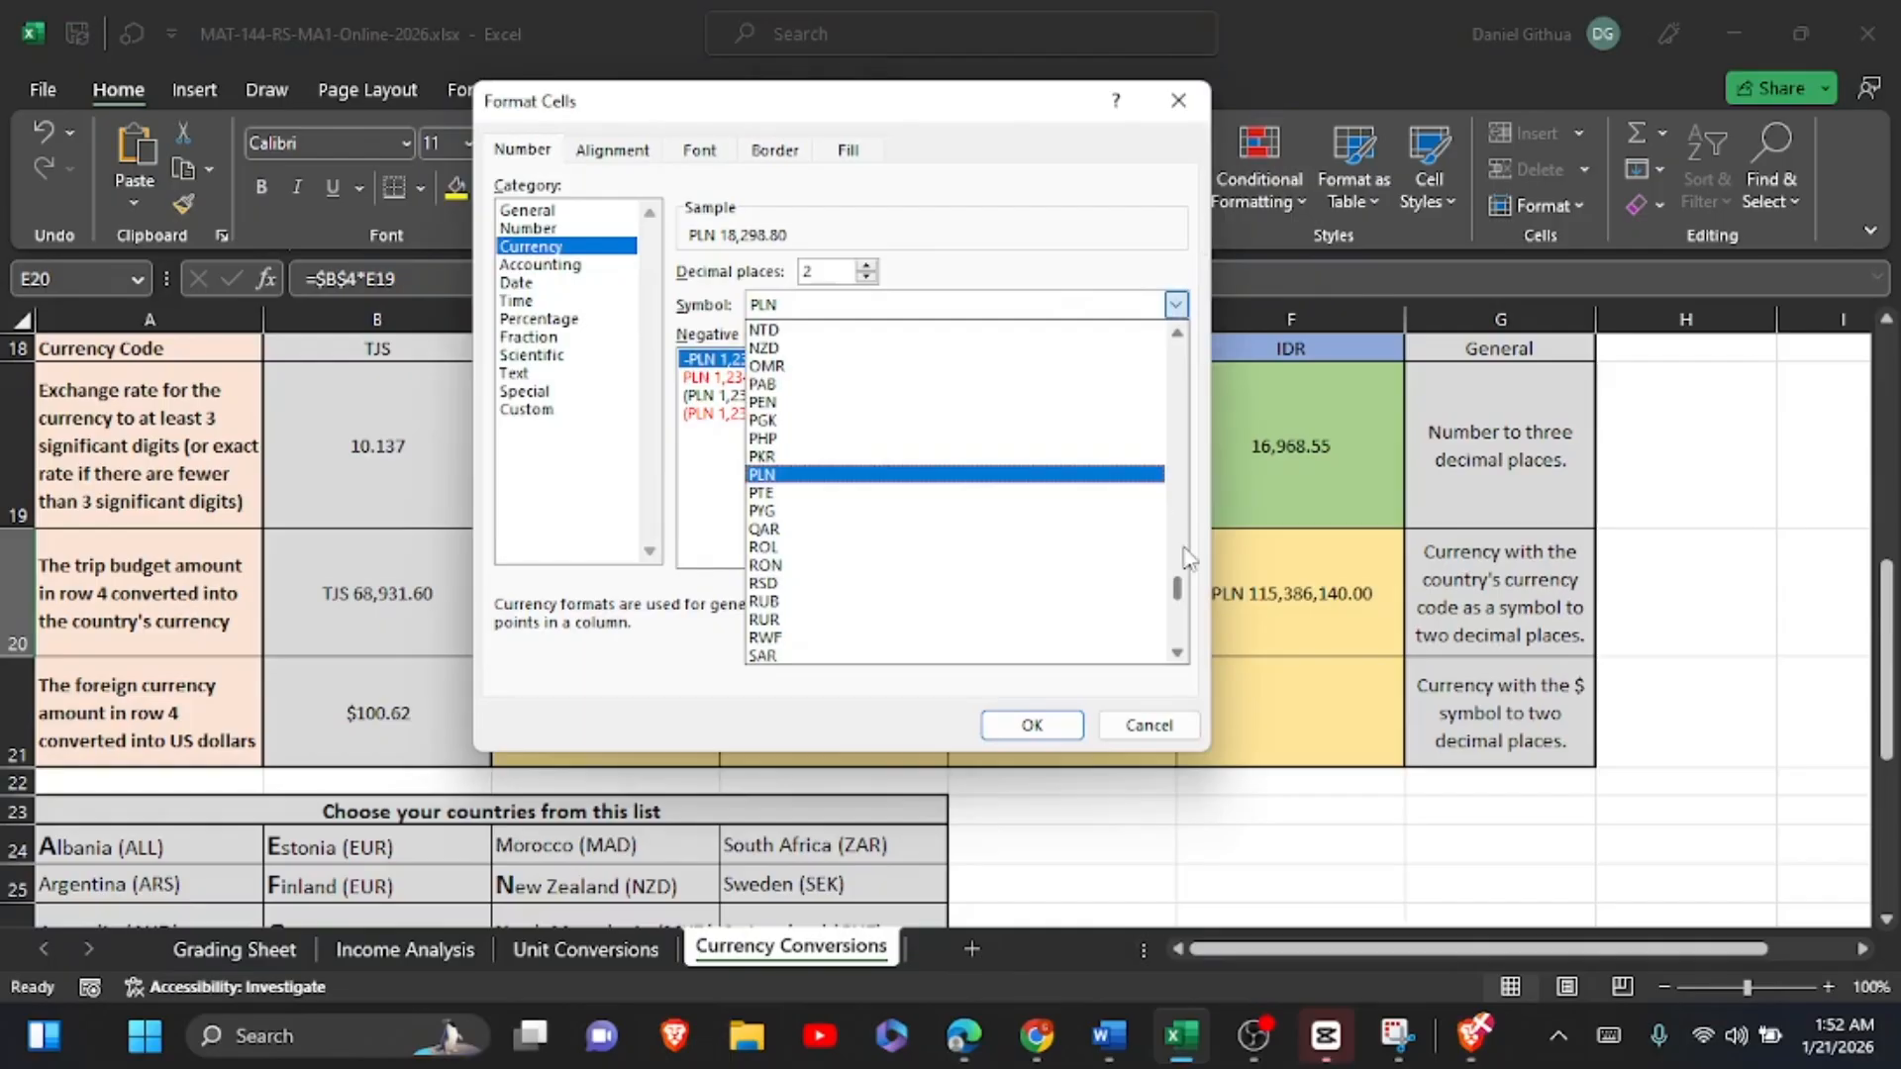
left_click_drag(1184, 586, 1186, 553)
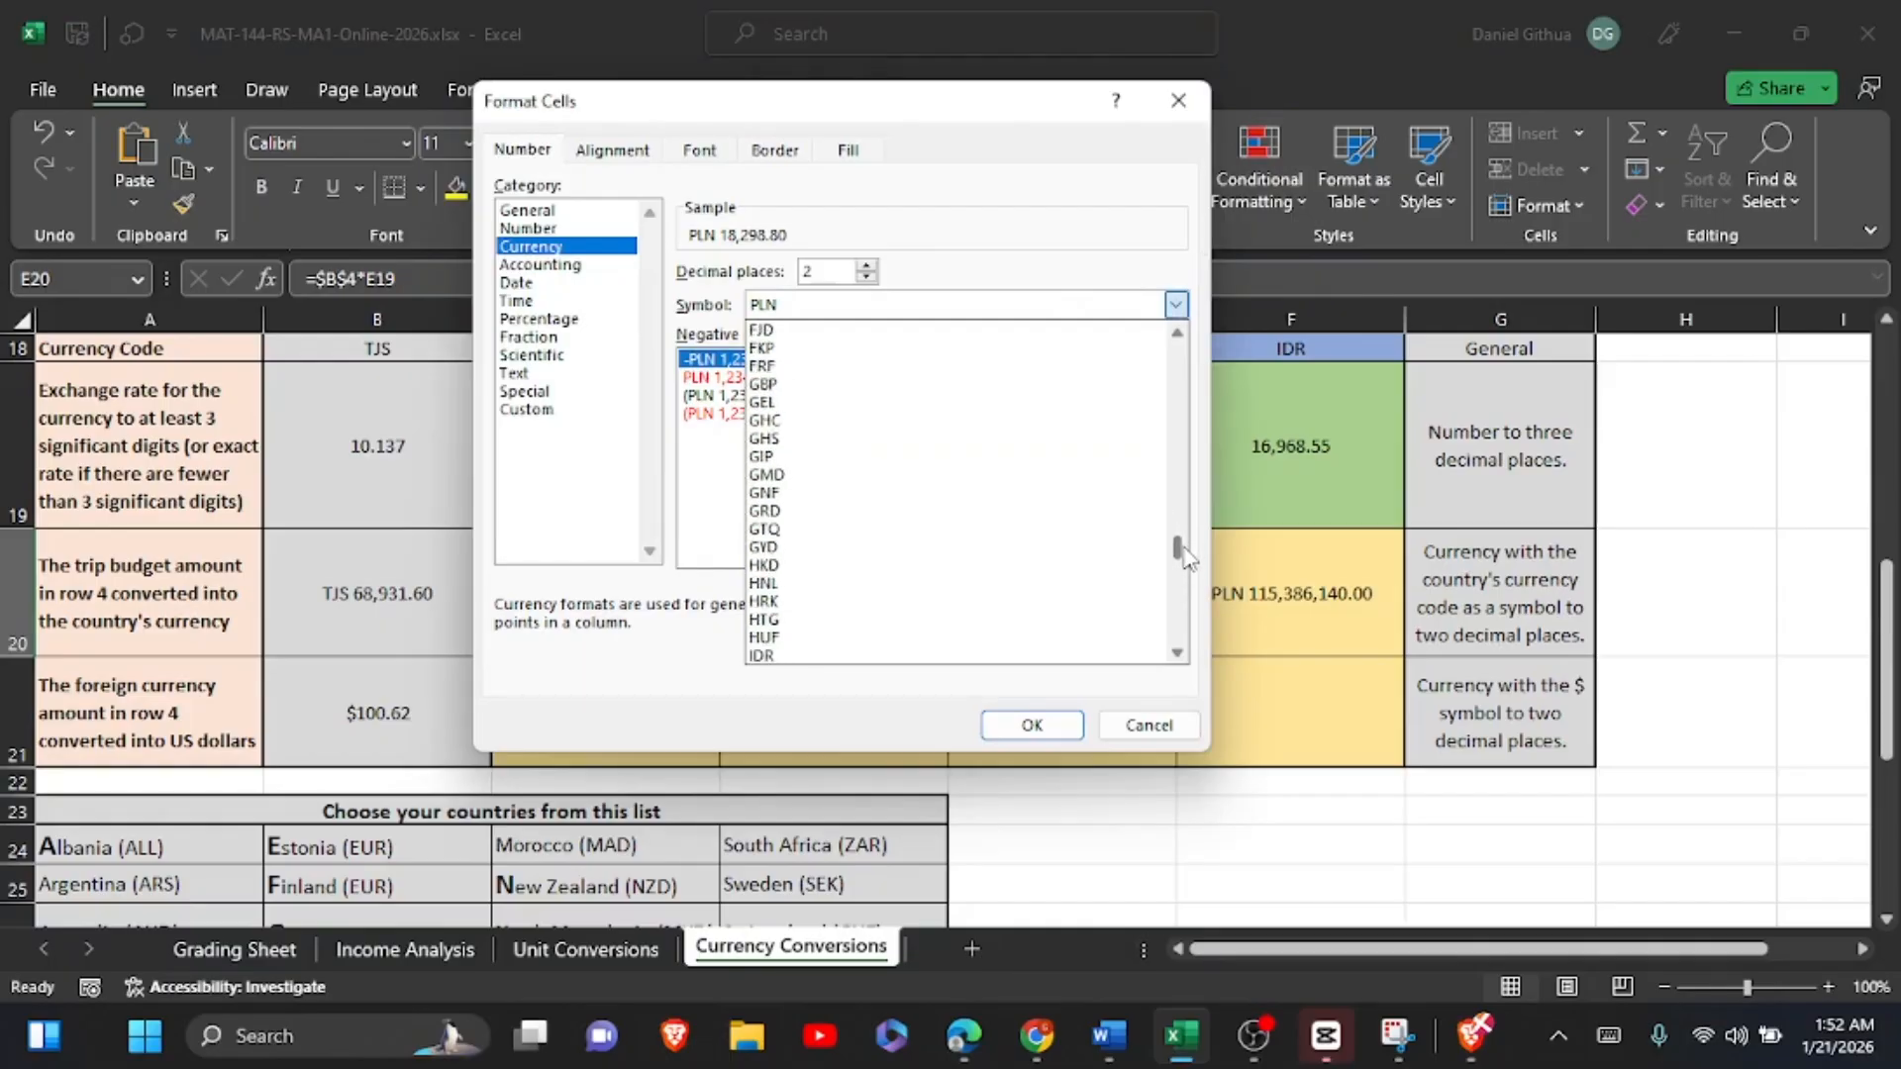
left_click(804, 403)
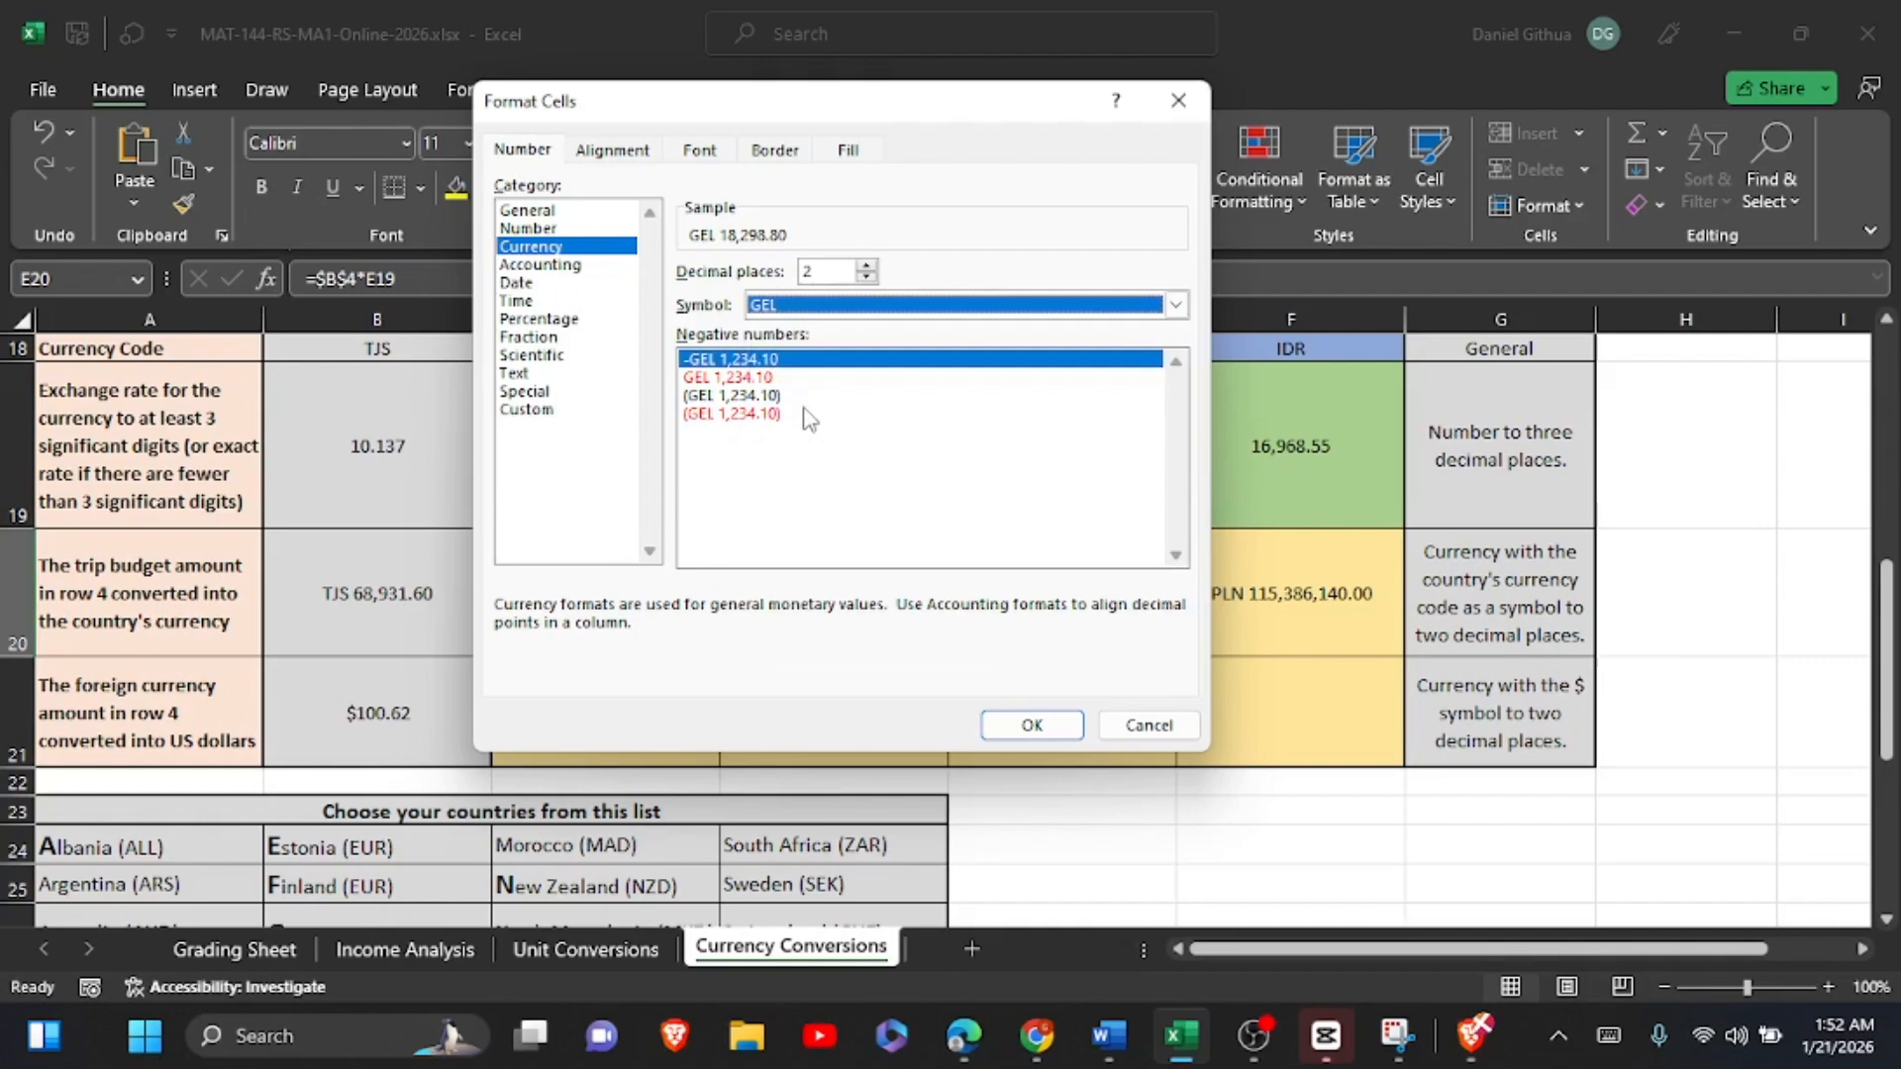
left_click(1030, 723)
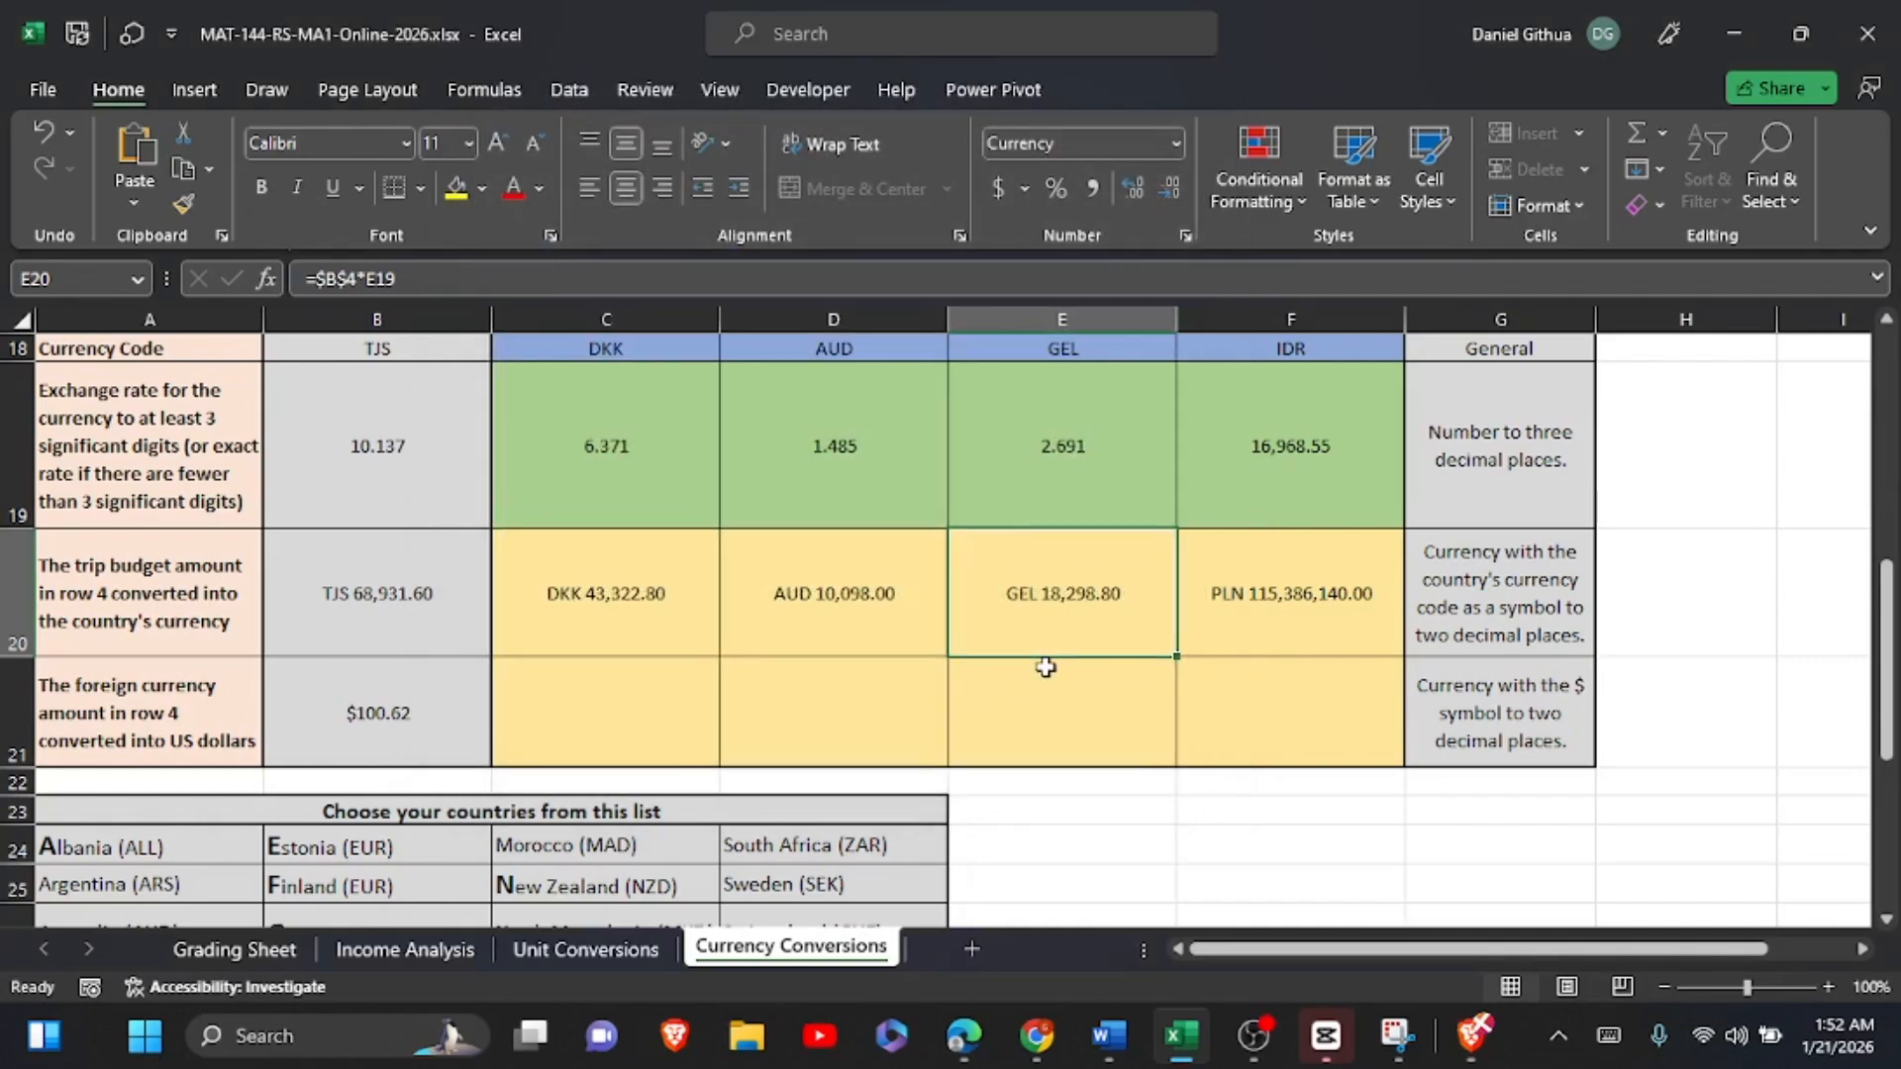
Step: Format the converted trip budget in F20 as currency with the IDR symbol
left_click(1215, 616)
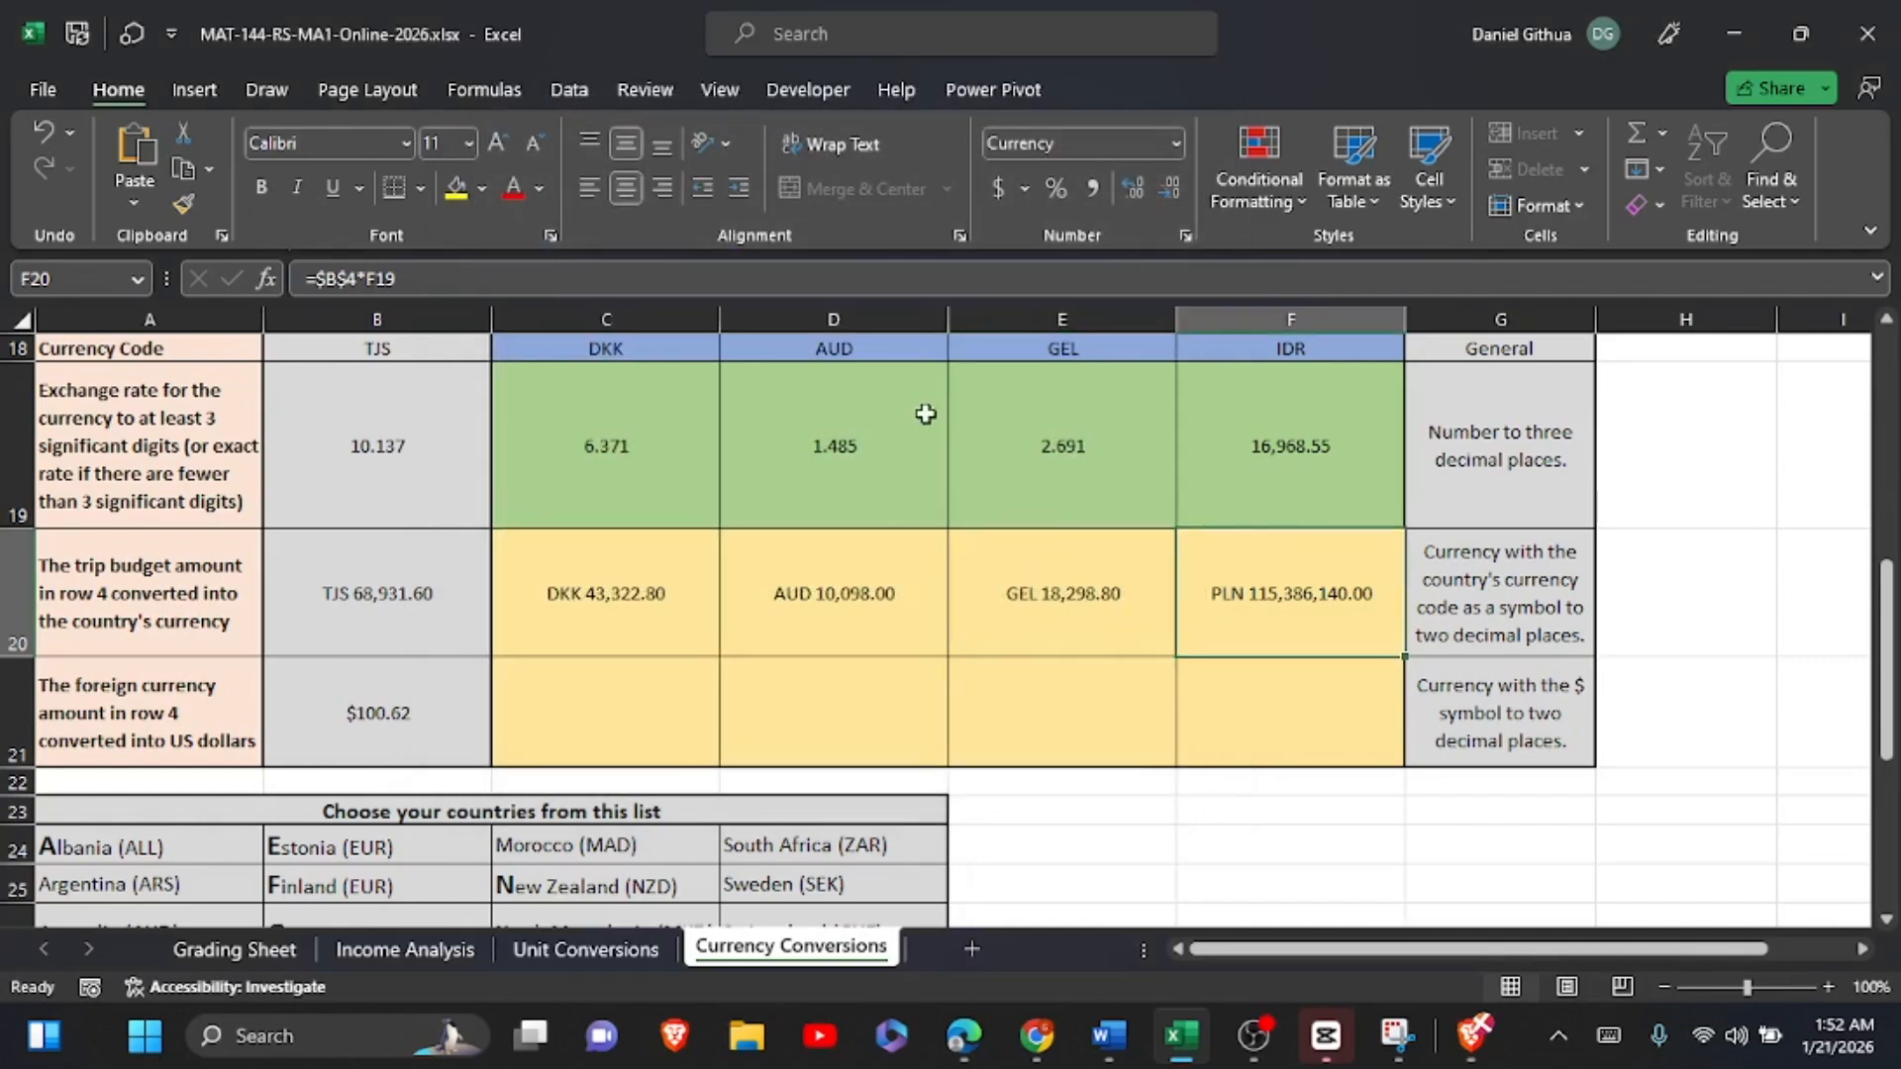
left_click(1185, 245)
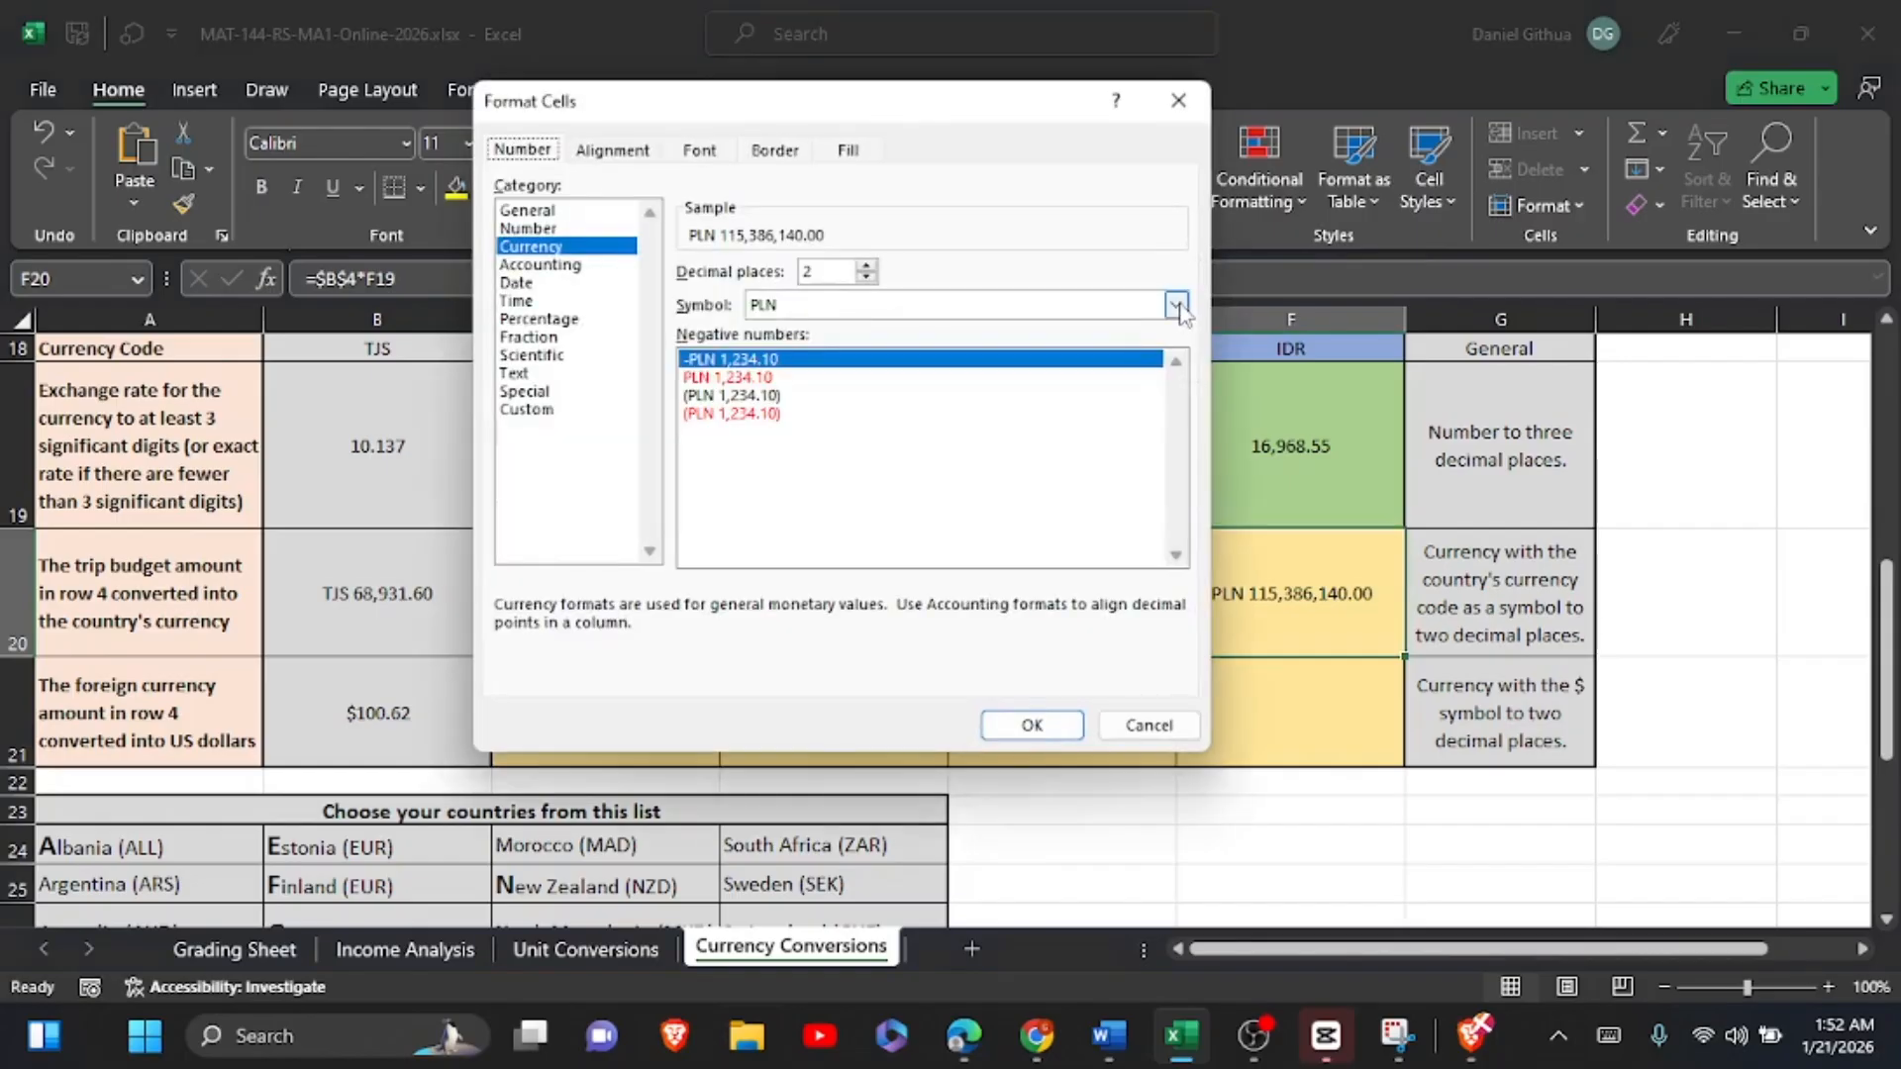
left_click(1176, 305)
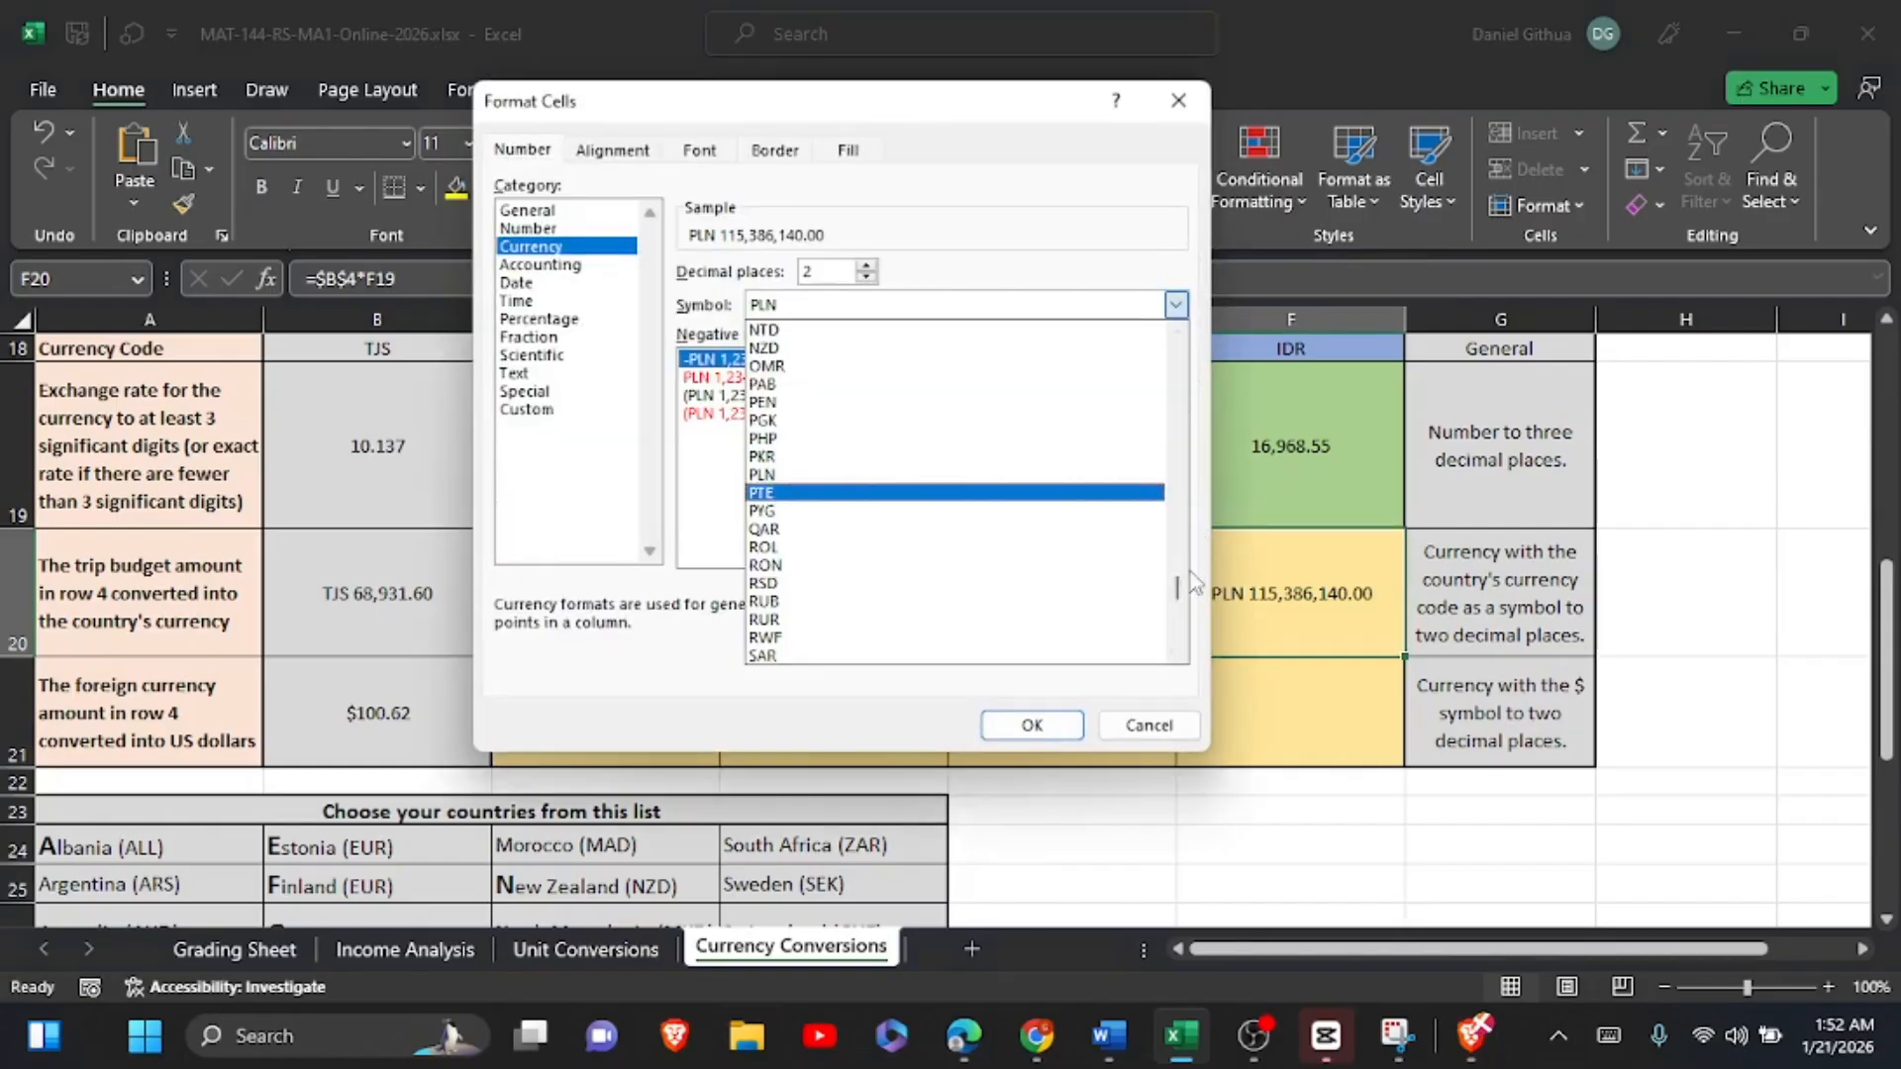
scroll(1193, 569, "up", 10)
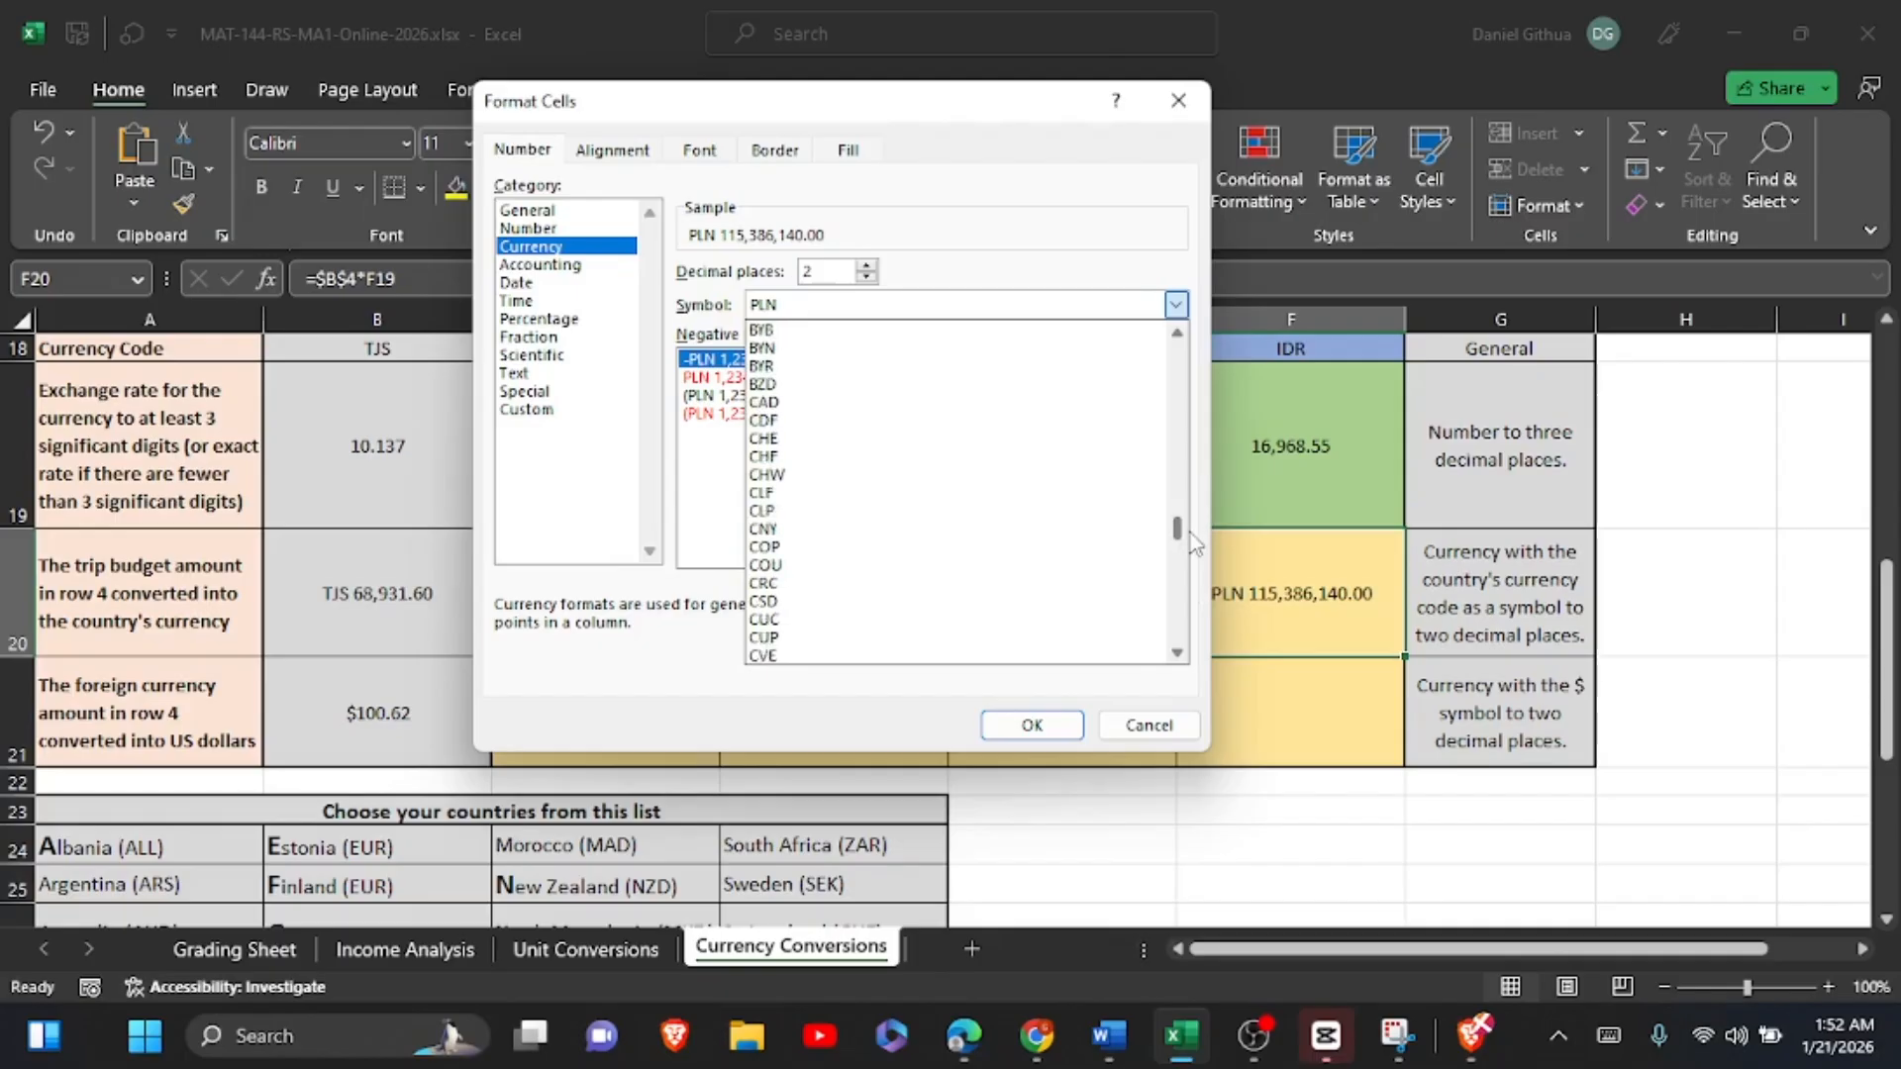
scroll(1195, 549, "down", 13)
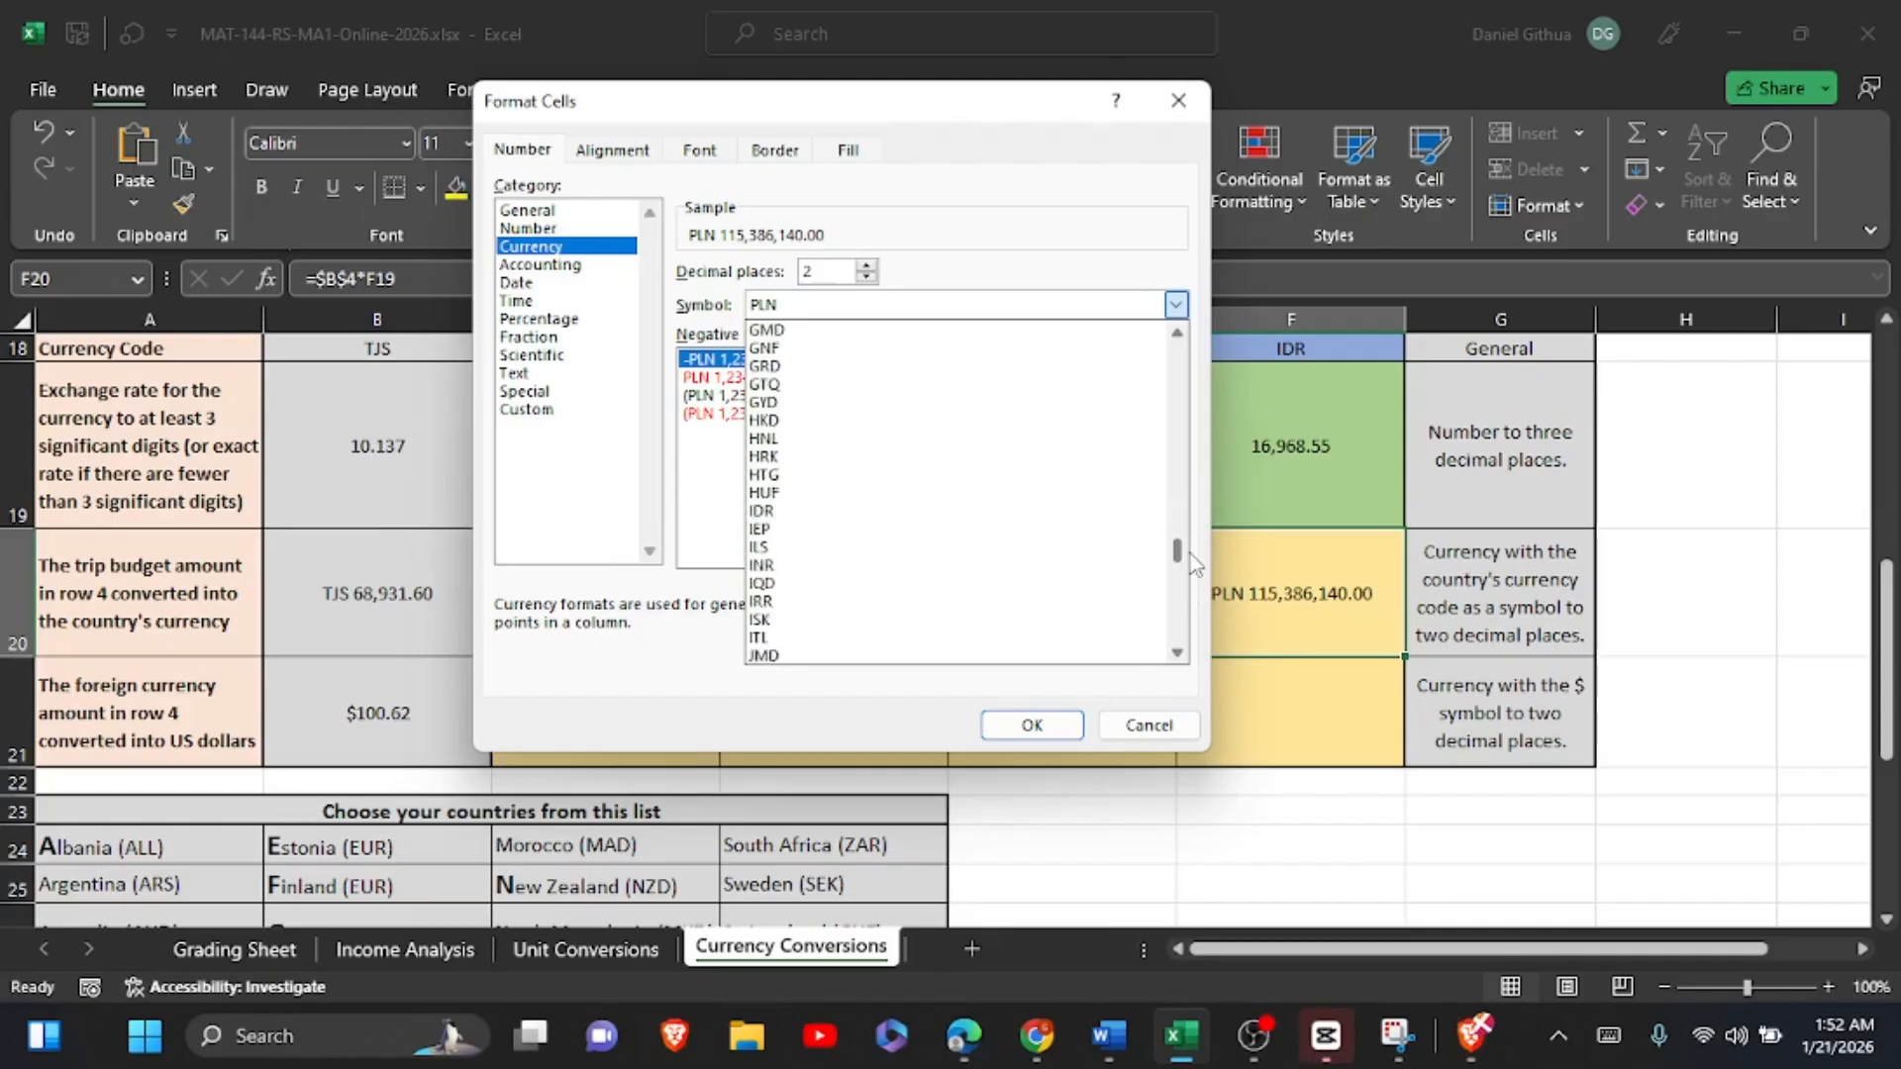
scroll(1190, 555, "down", 1)
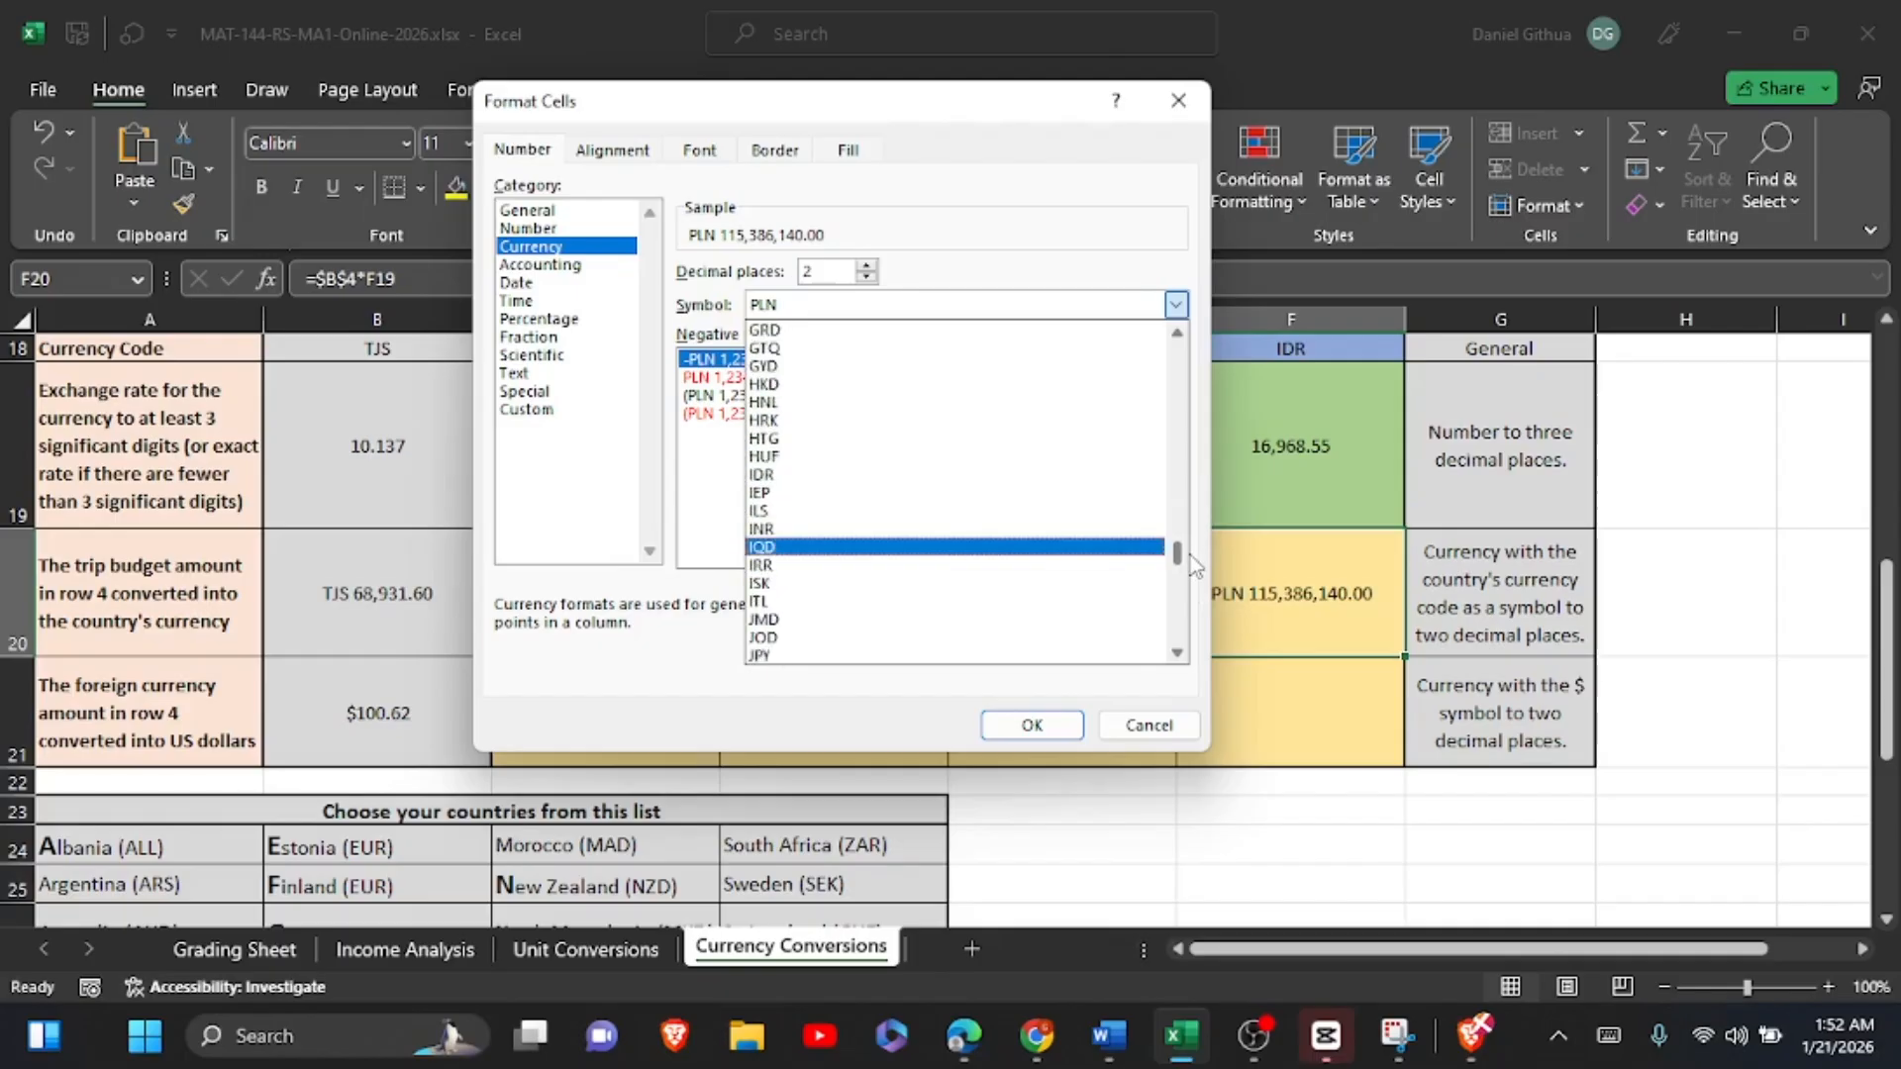
left_click(849, 475)
left_click(1023, 726)
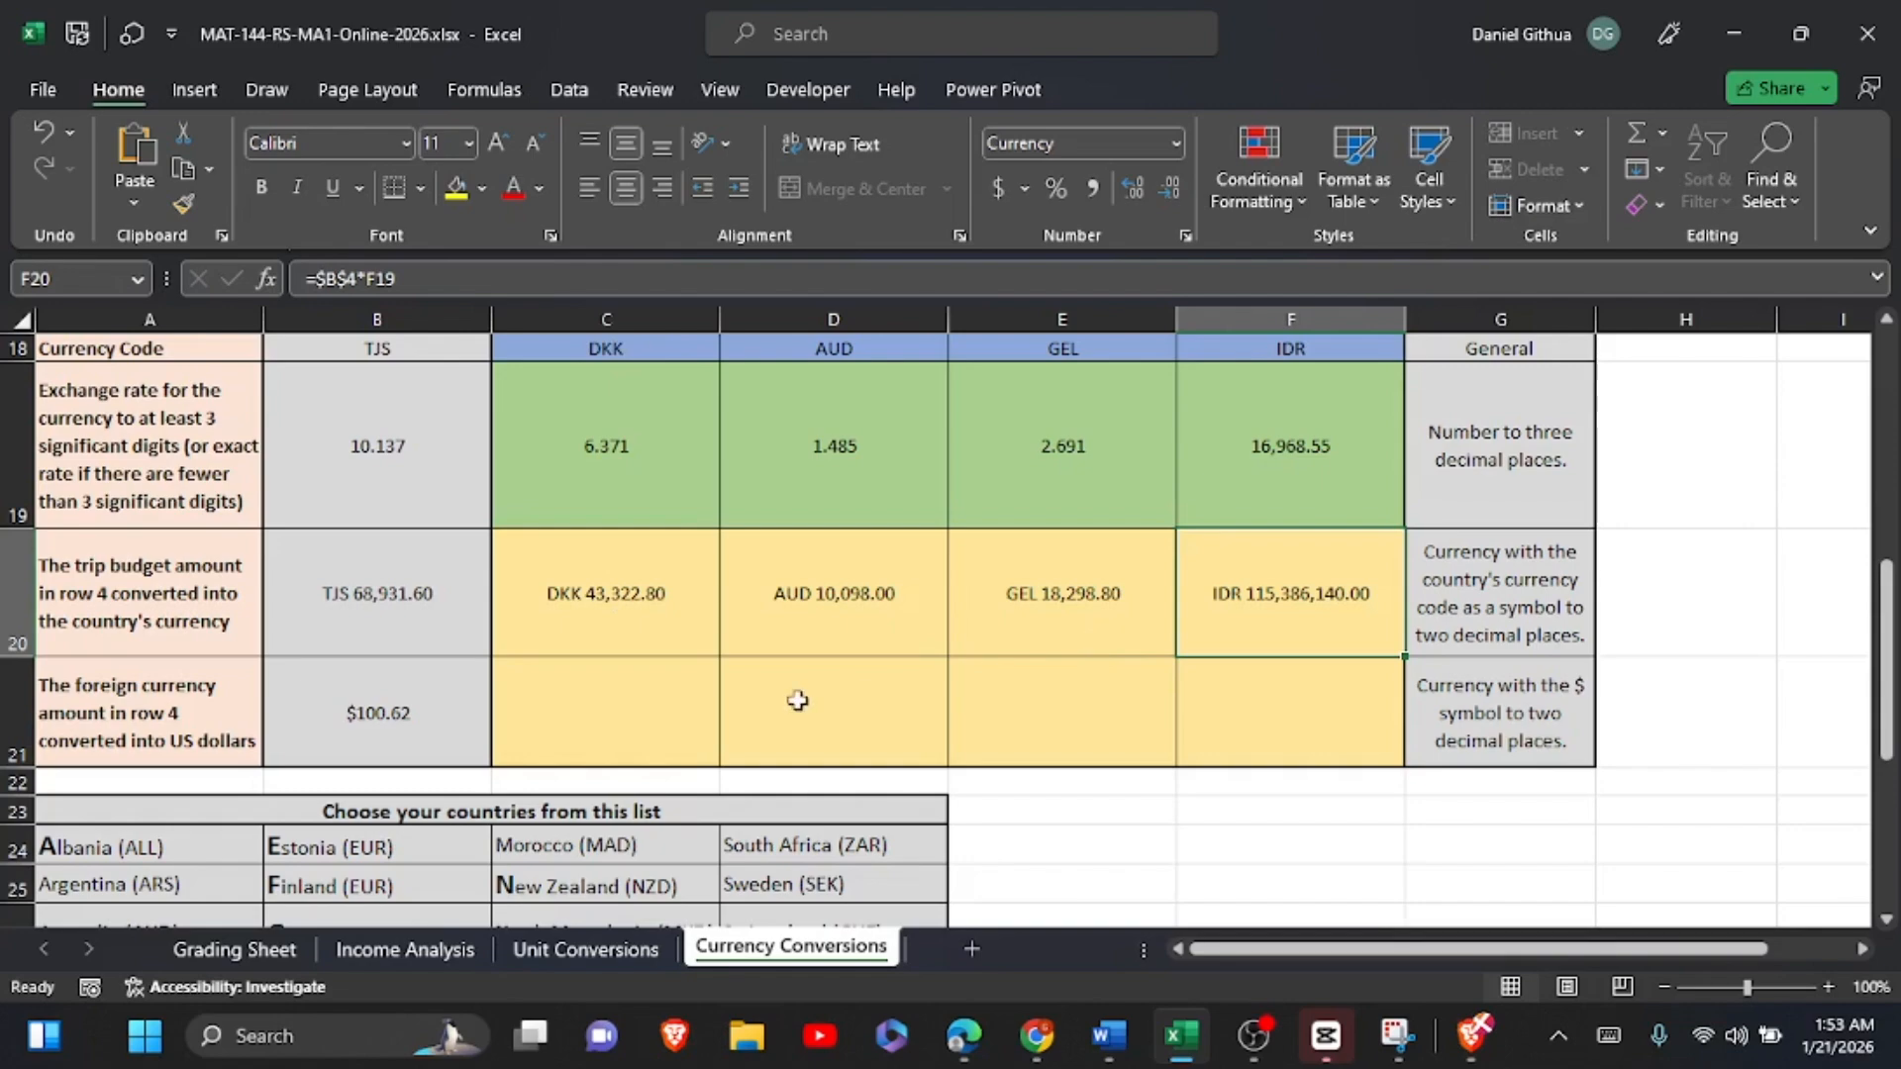
Step: Enter the formula =$D$4*1/C20 in C21 to convert the foreign currency amount into US dollars
left_click(595, 725)
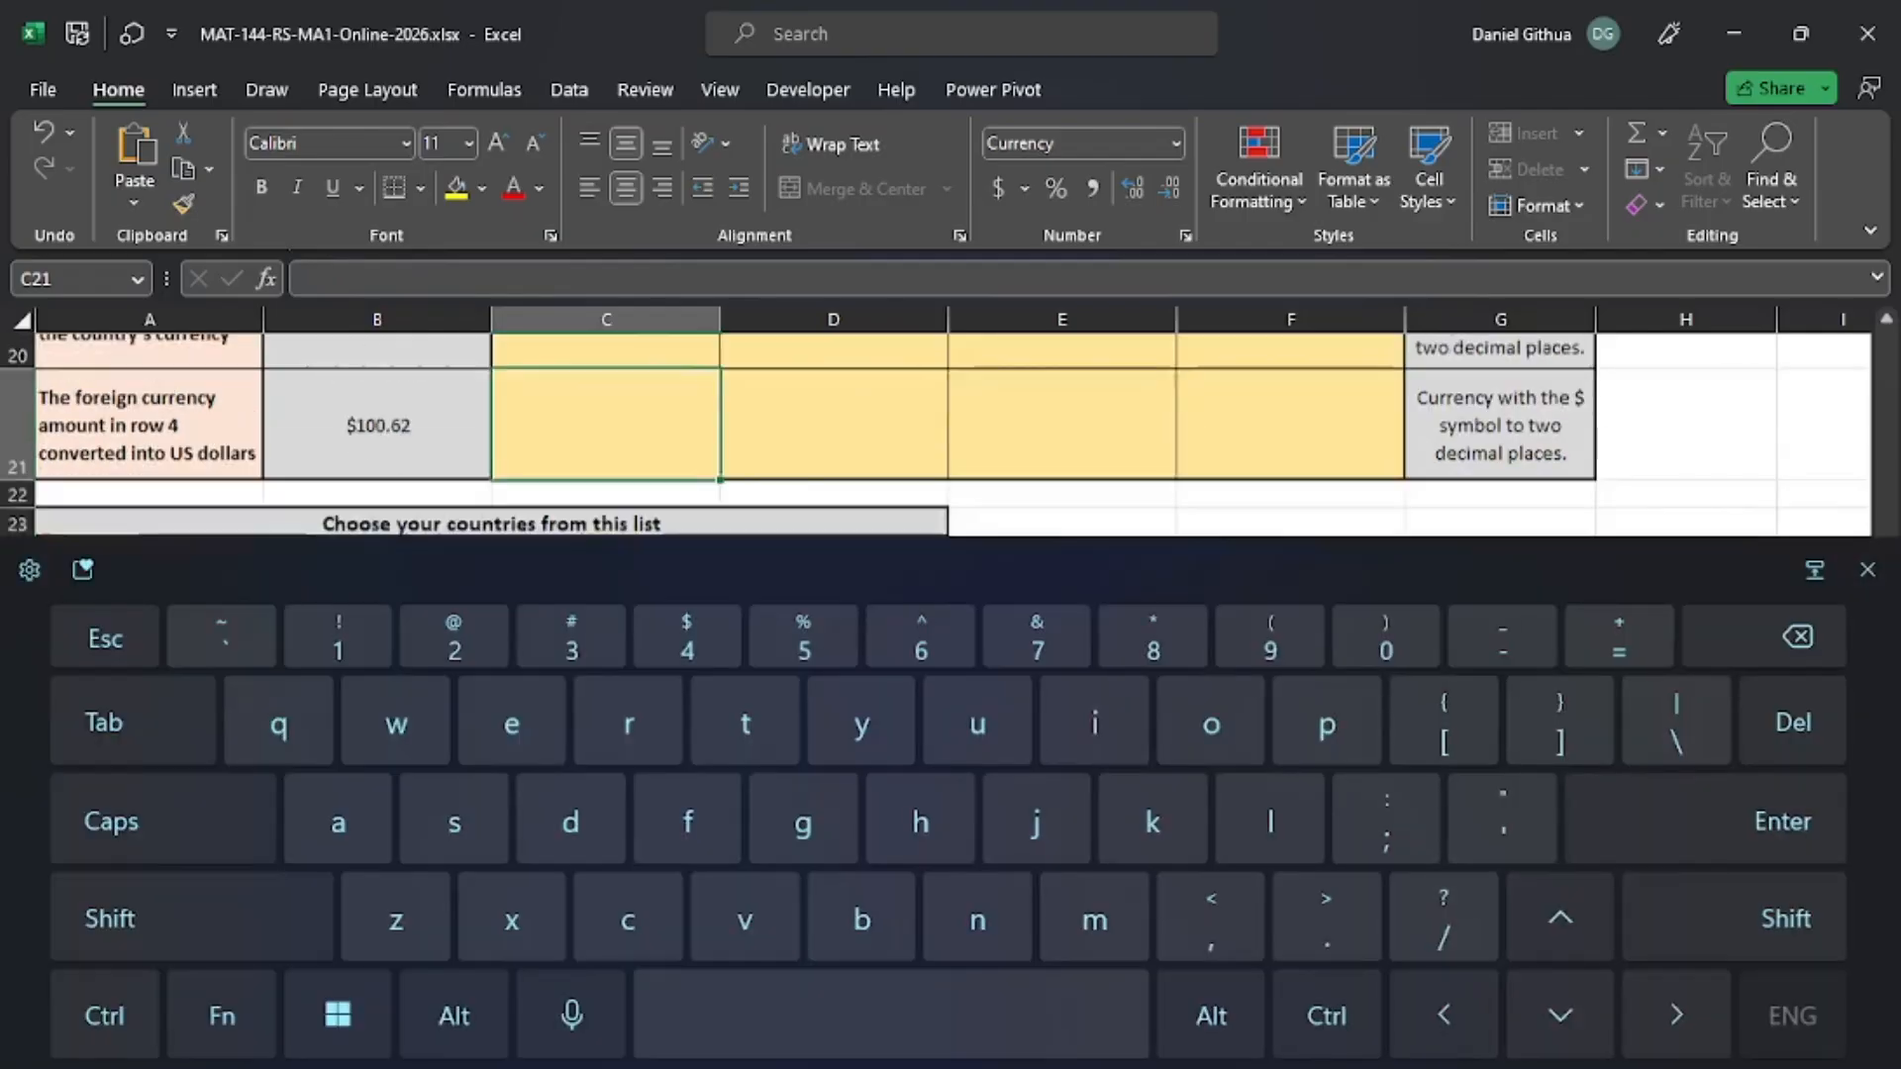
type("=")
scroll(950, 633, "up", 5)
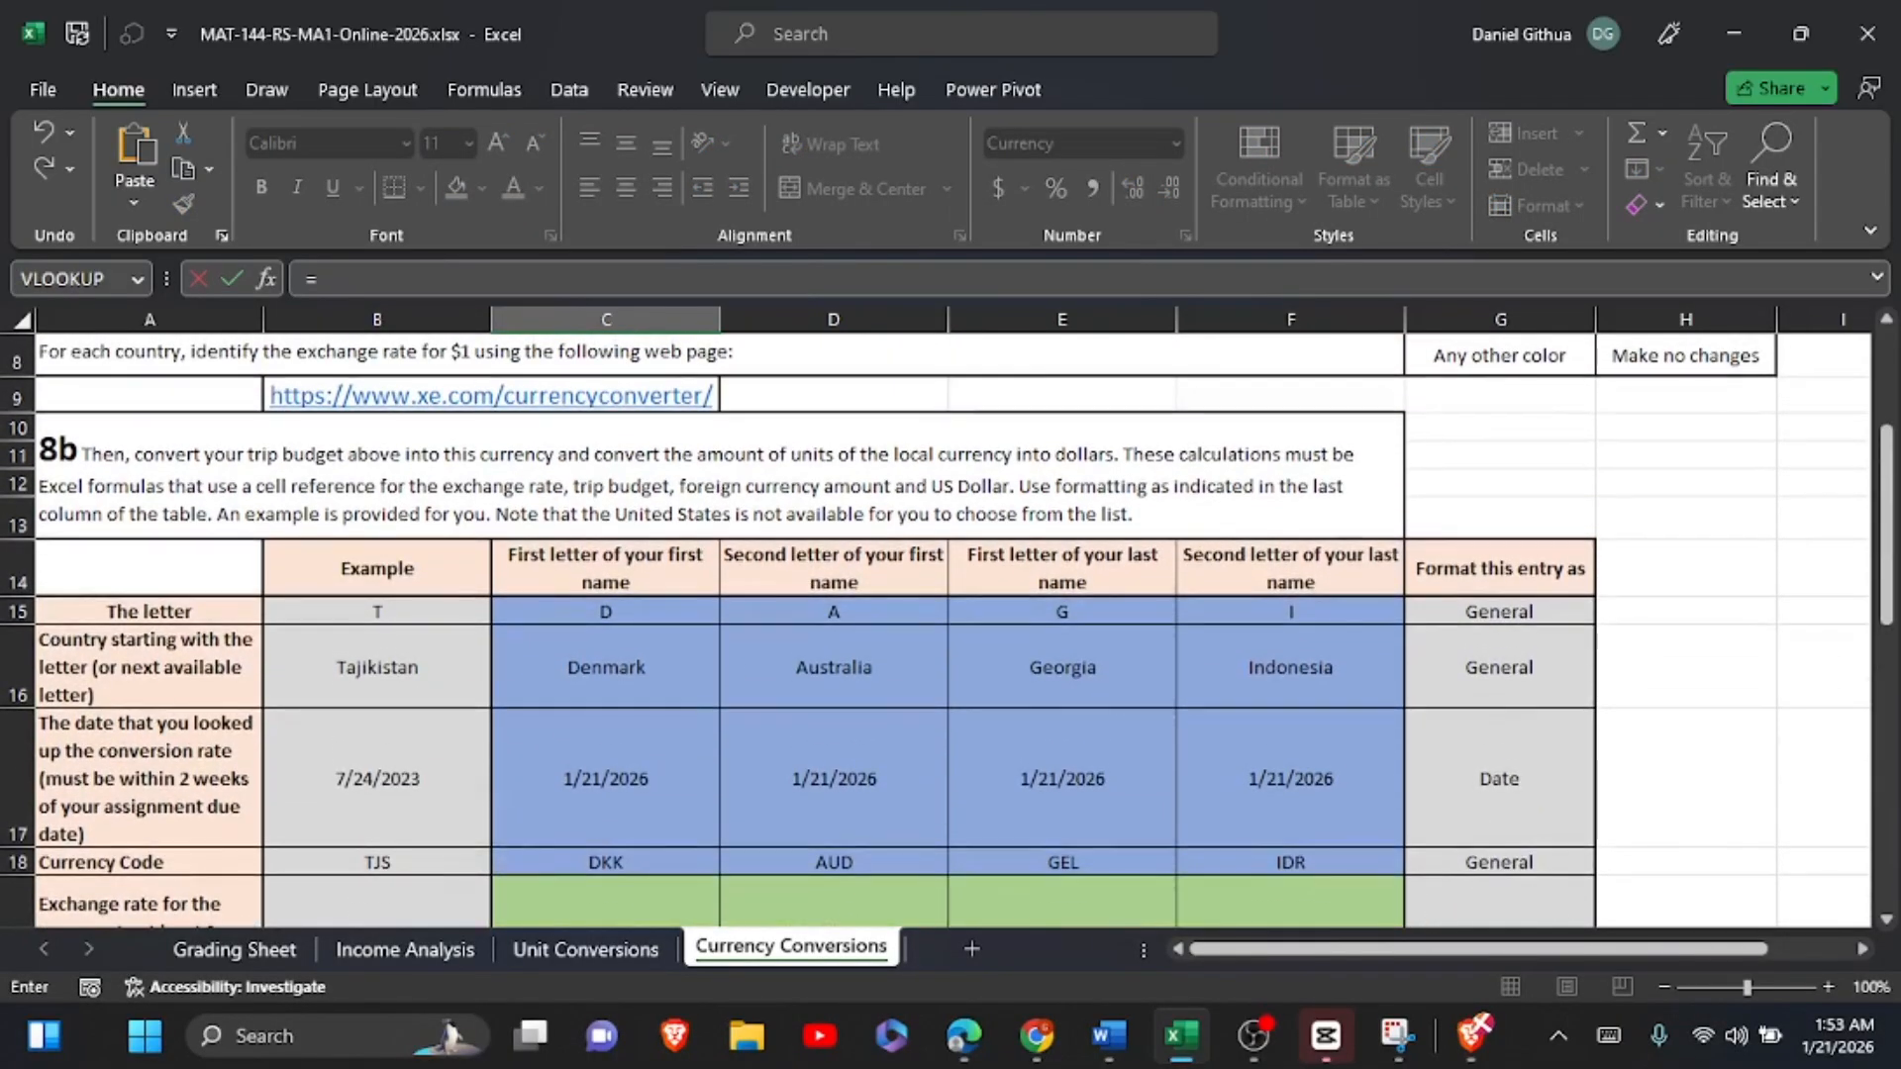
scroll(1380, 787, "up", 3)
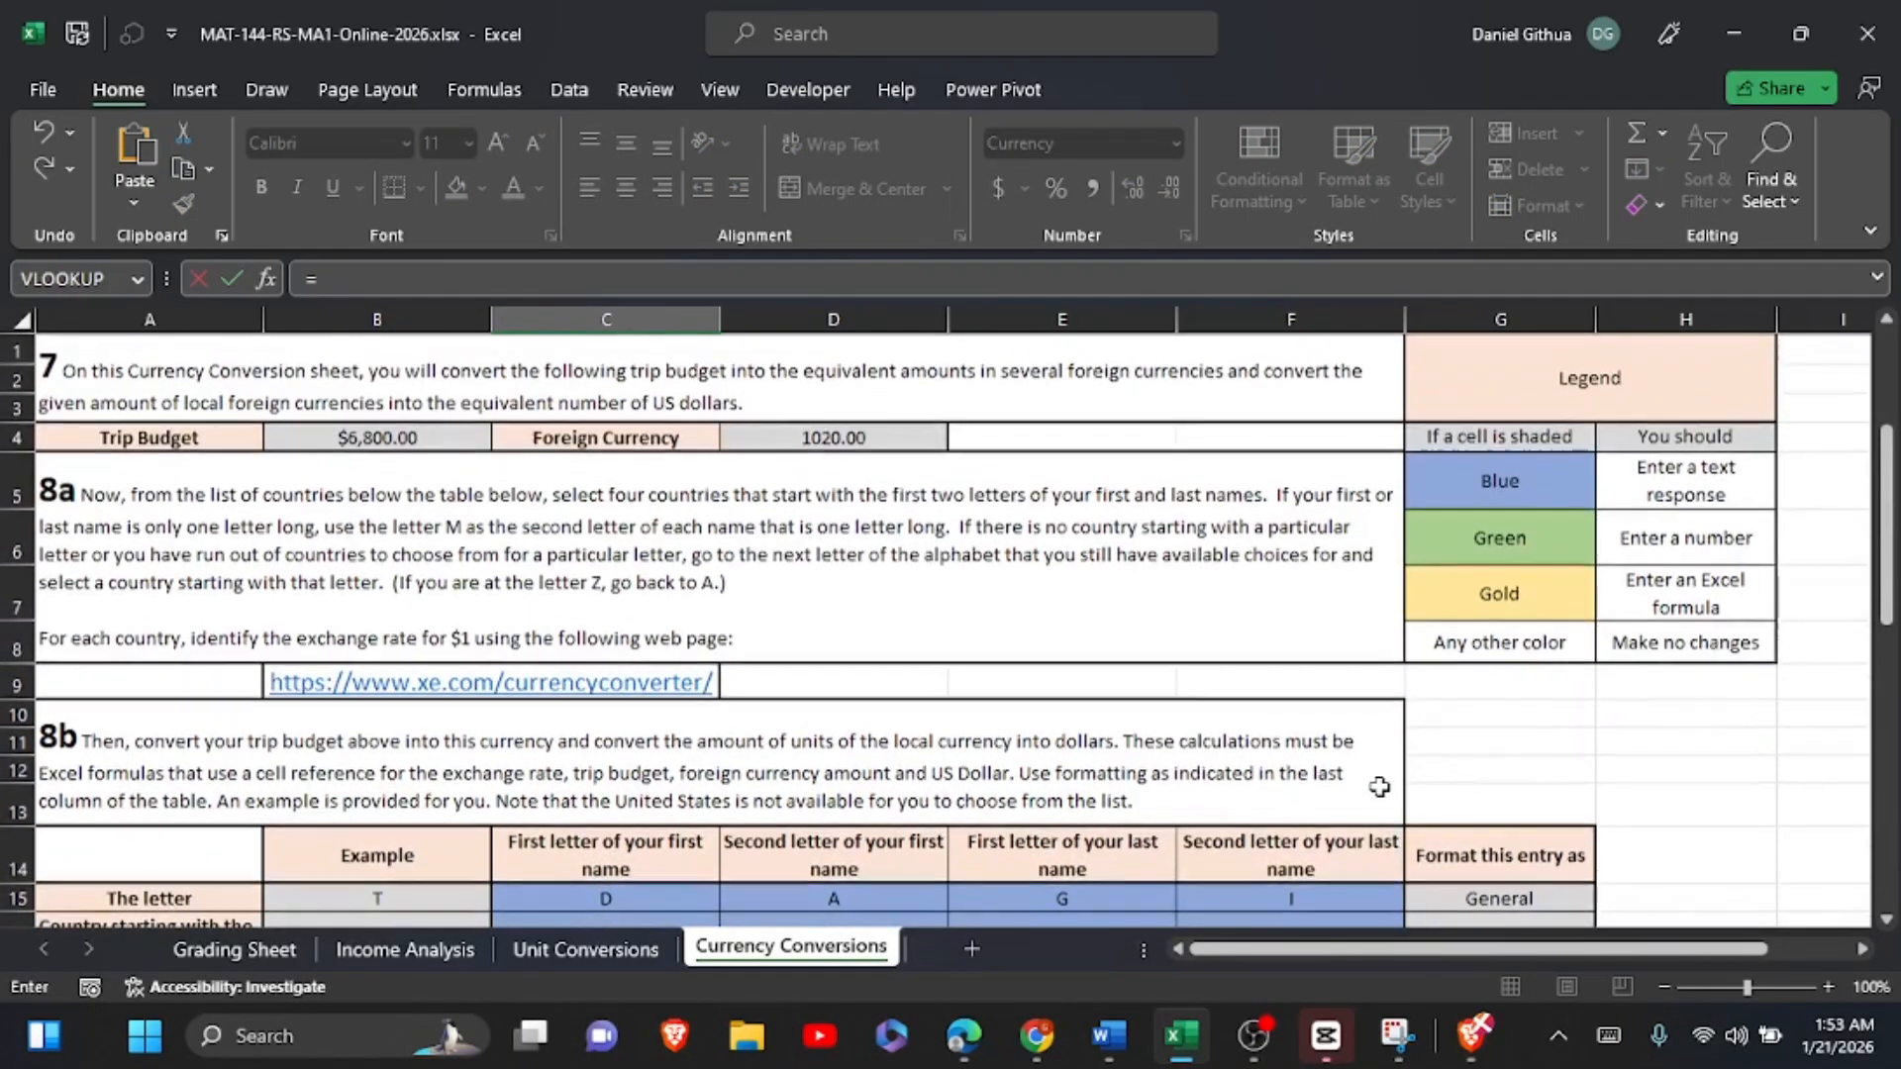
left_click(855, 440)
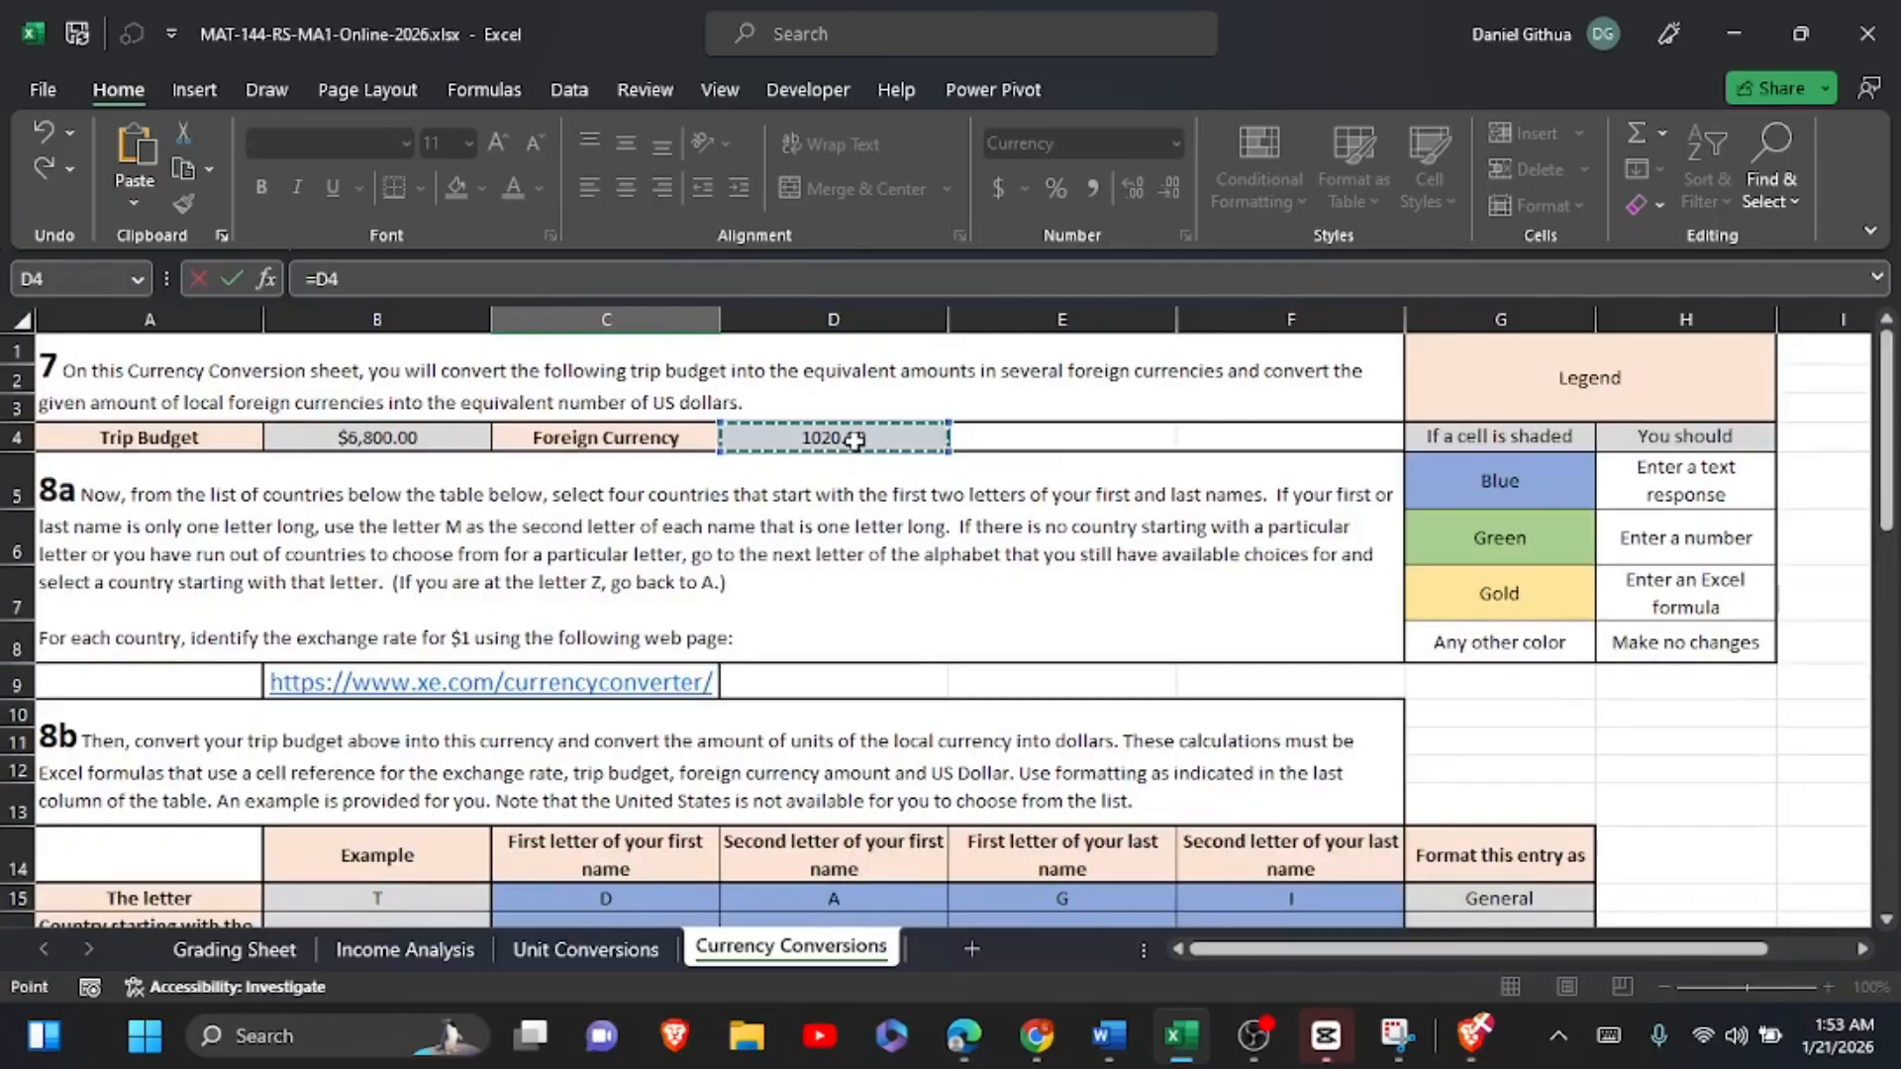
key("F4")
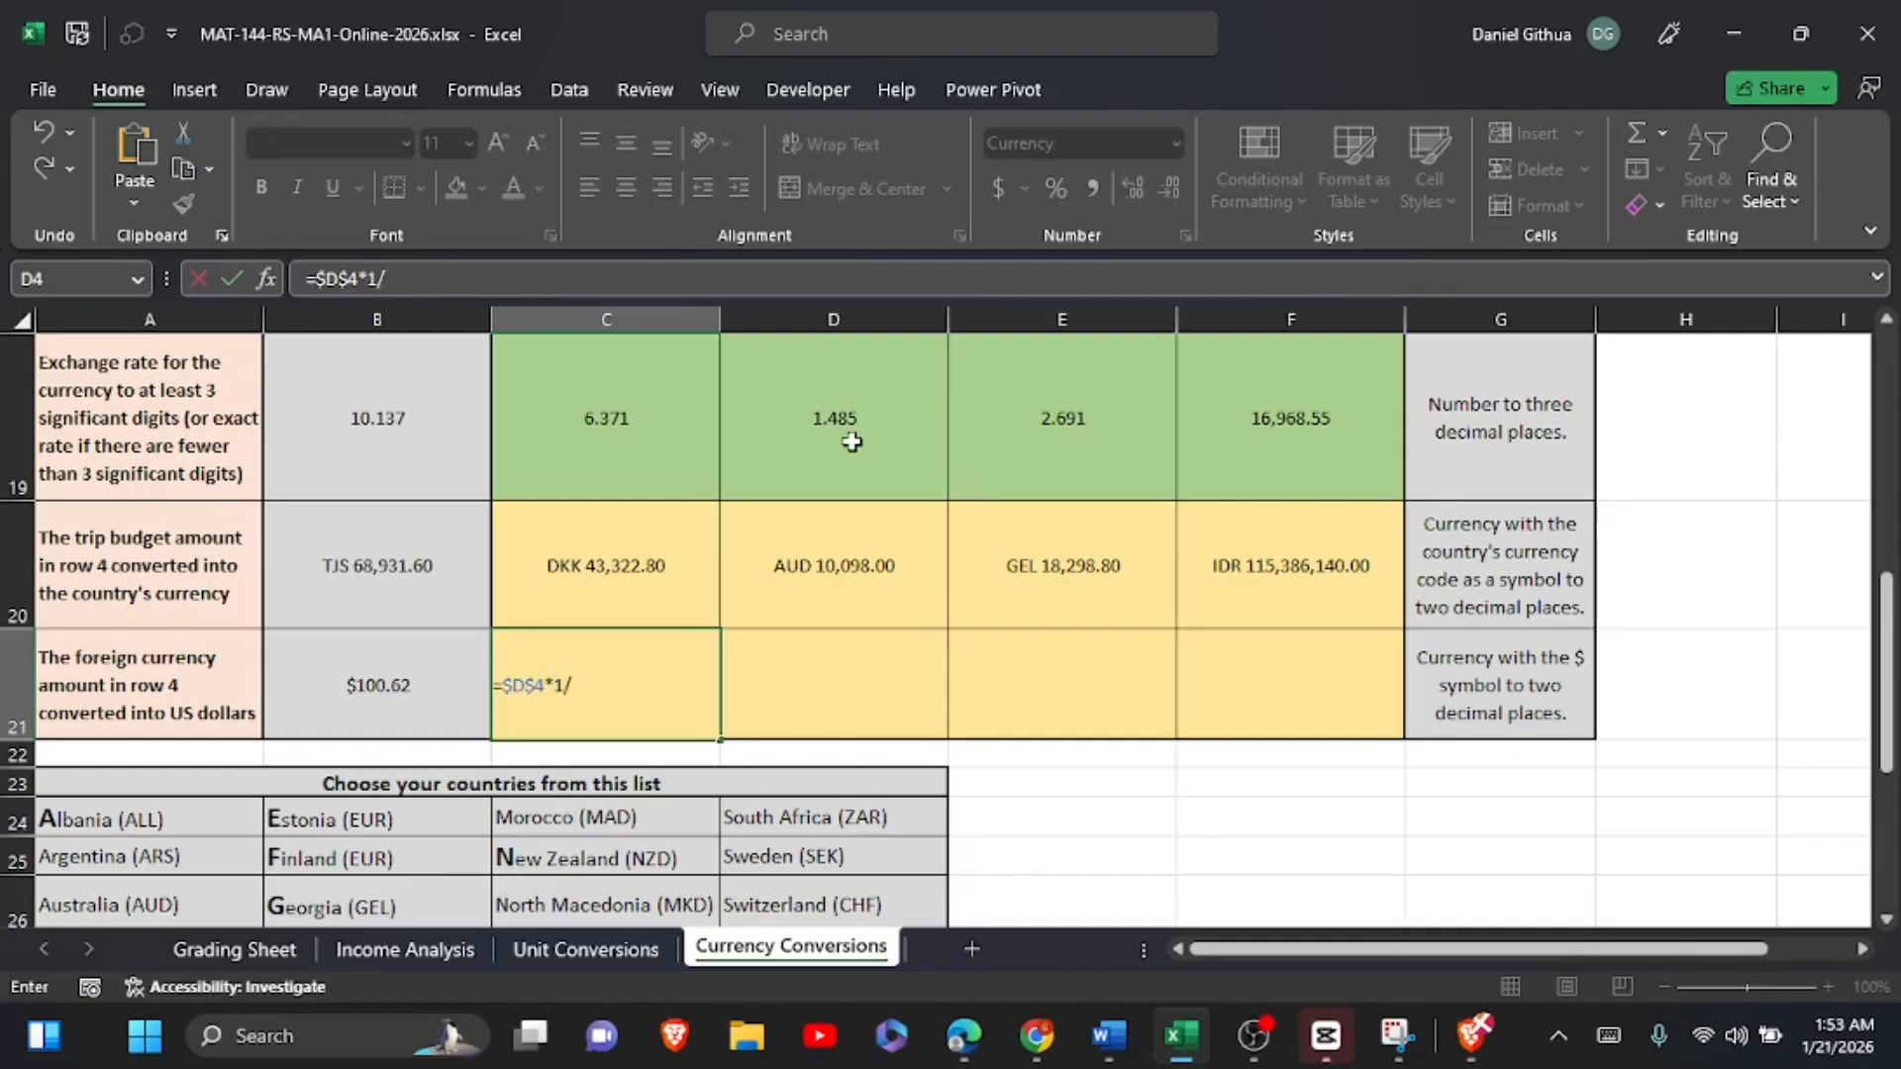
left_click(582, 564)
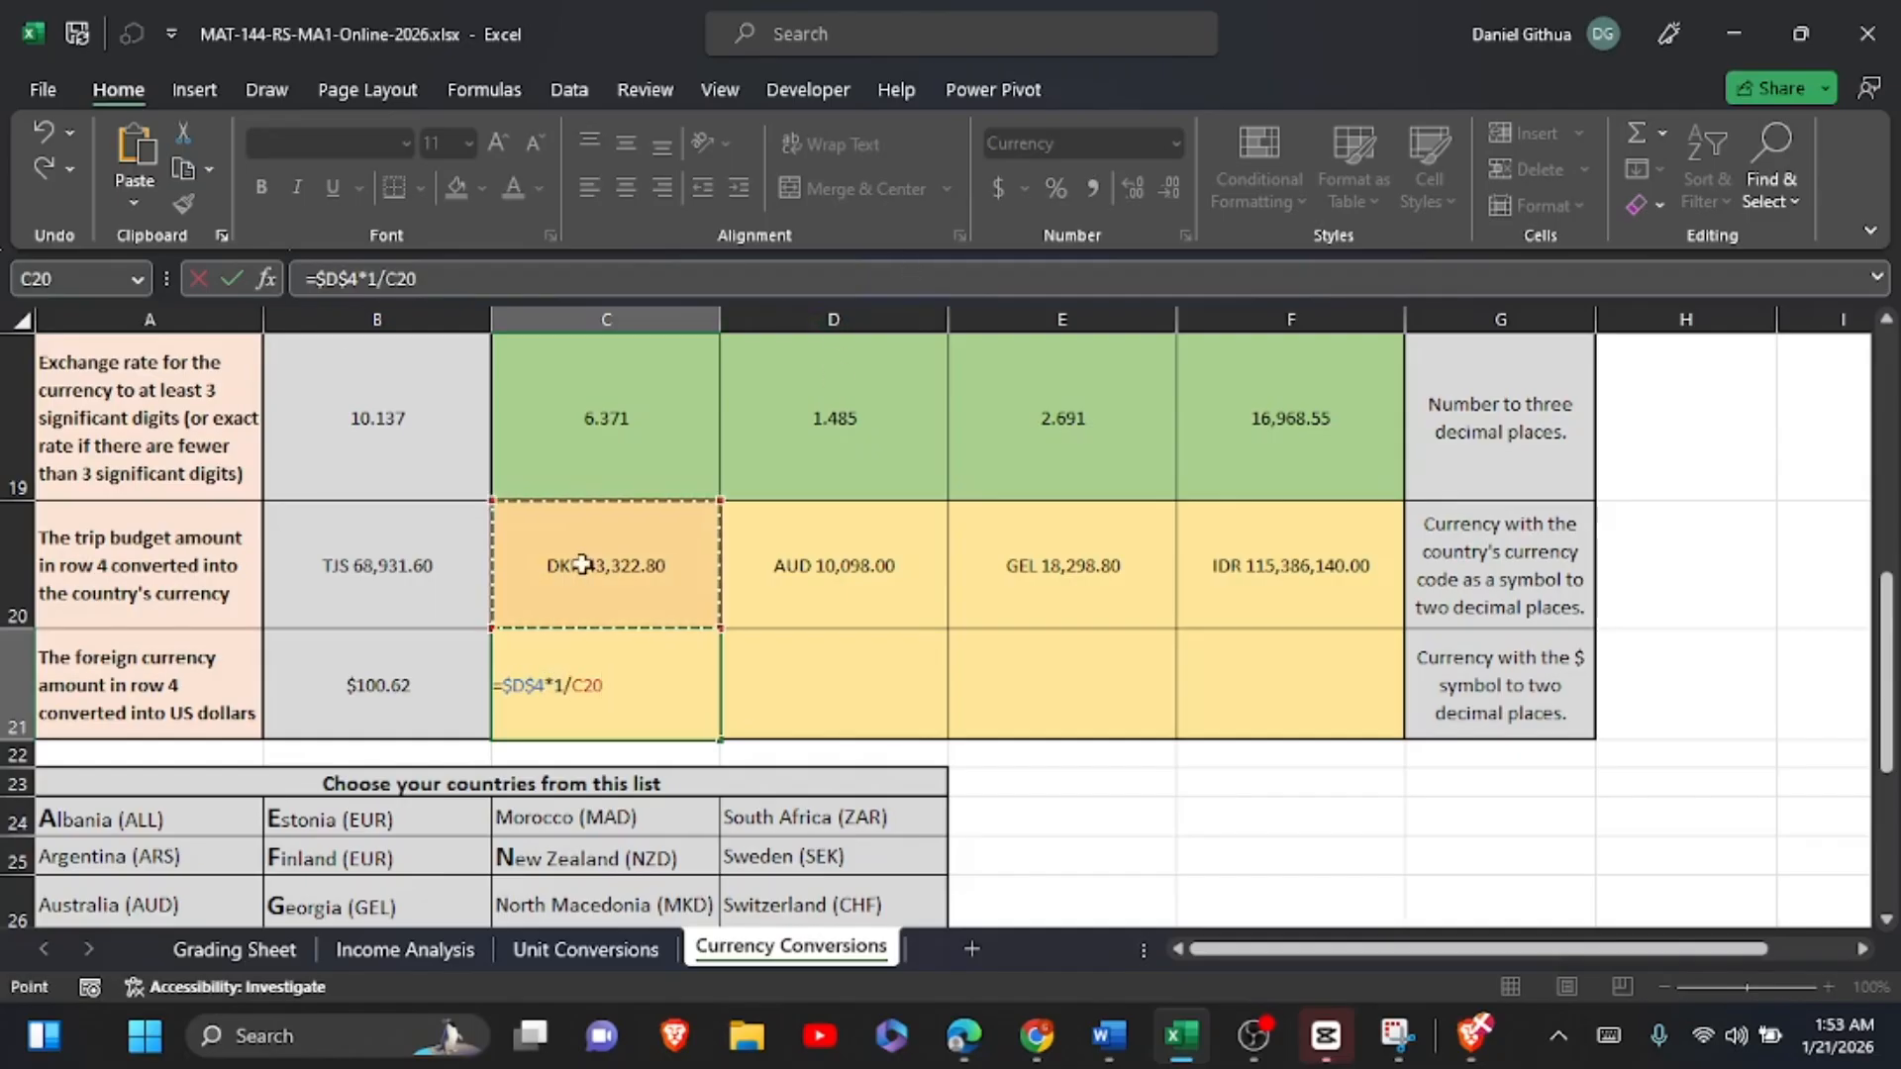
left_click(234, 278)
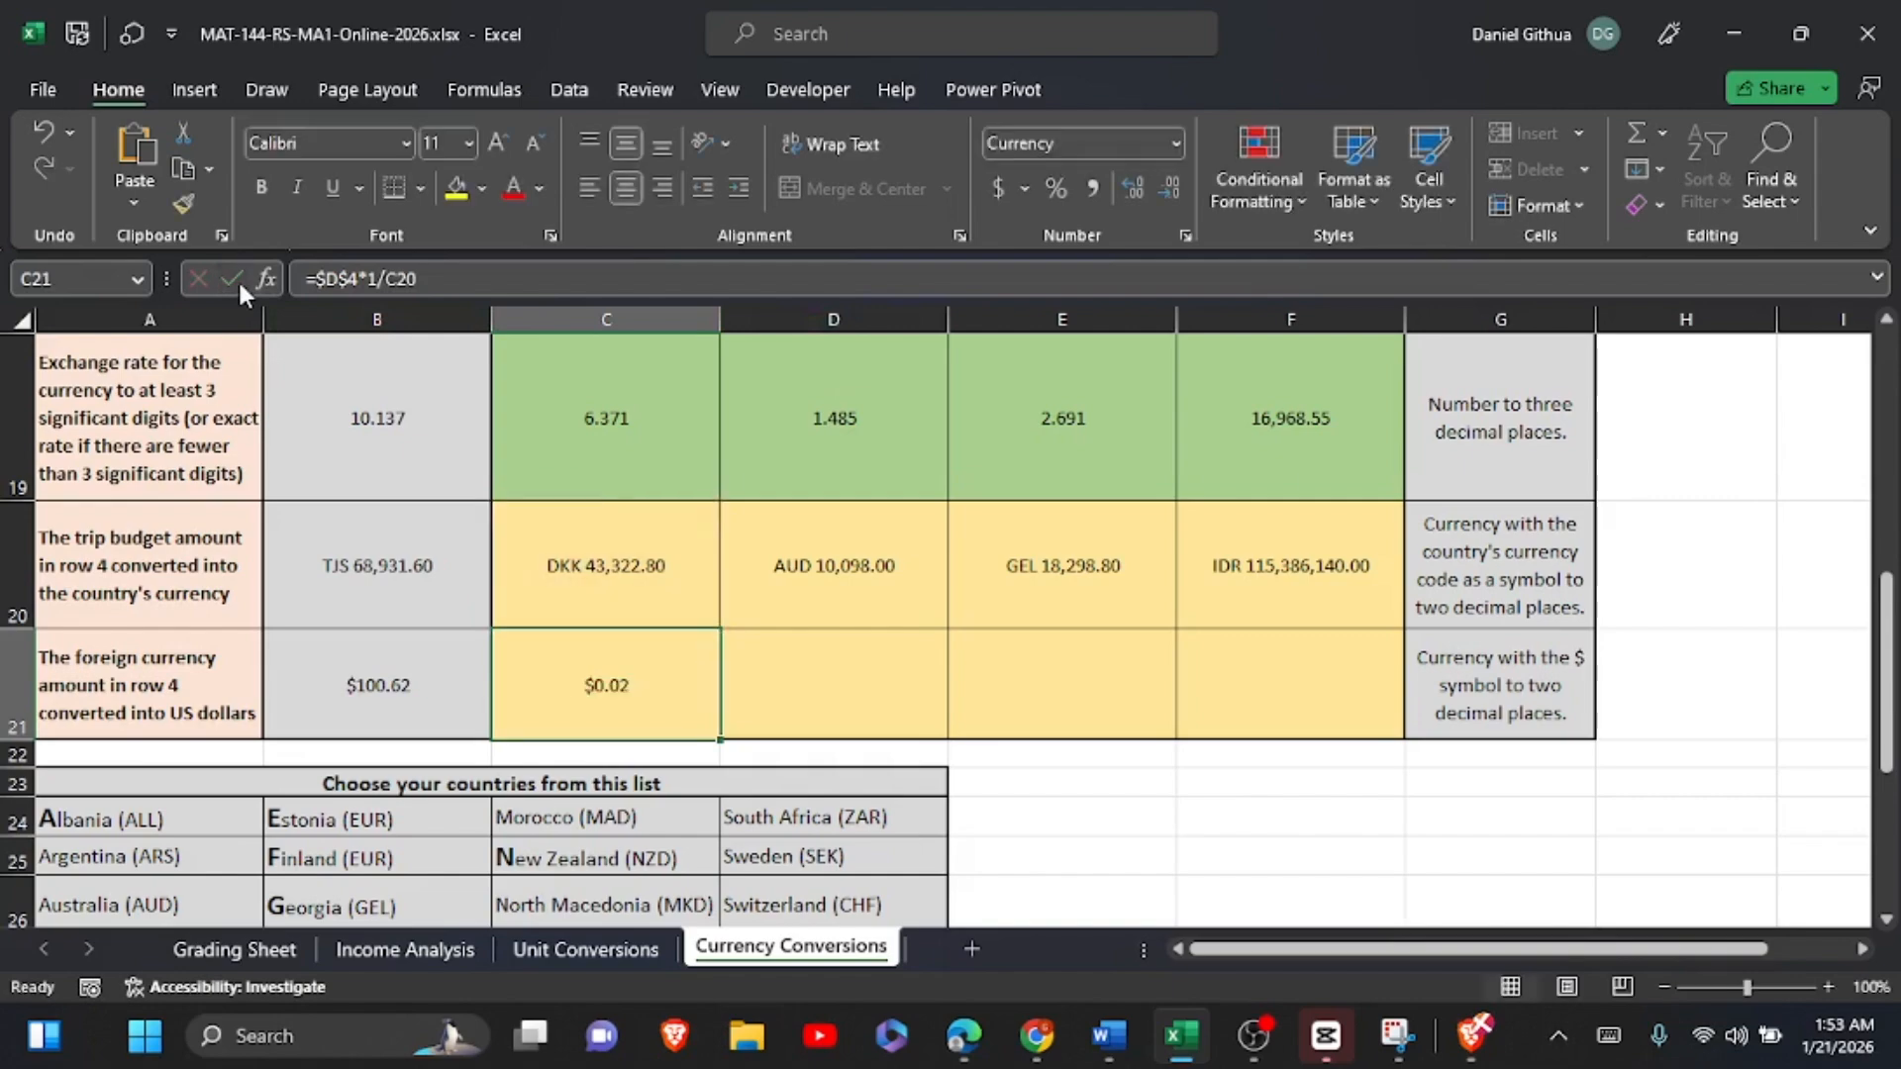
Step: Fill the US dollar formula from C21 across to F21 and check the copy in F21
left_click_drag(720, 738, 1294, 719)
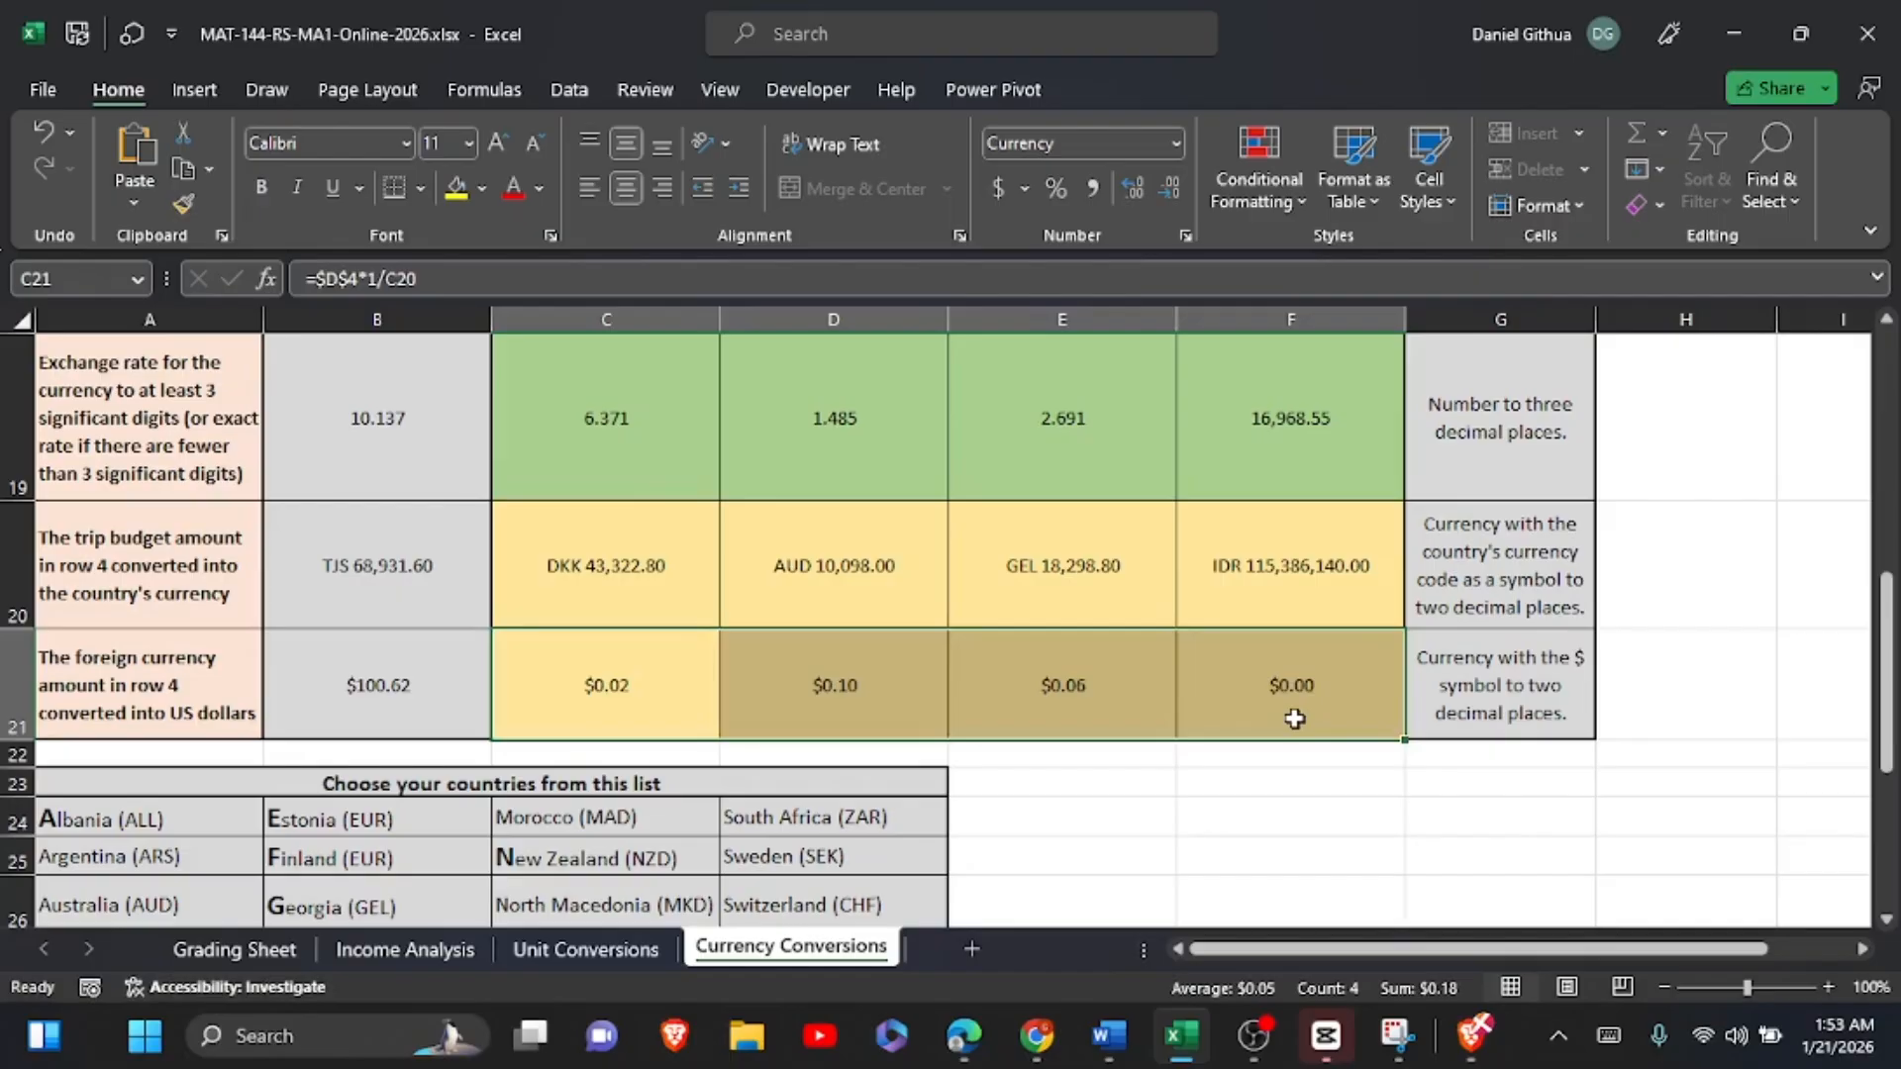
left_click(1300, 683)
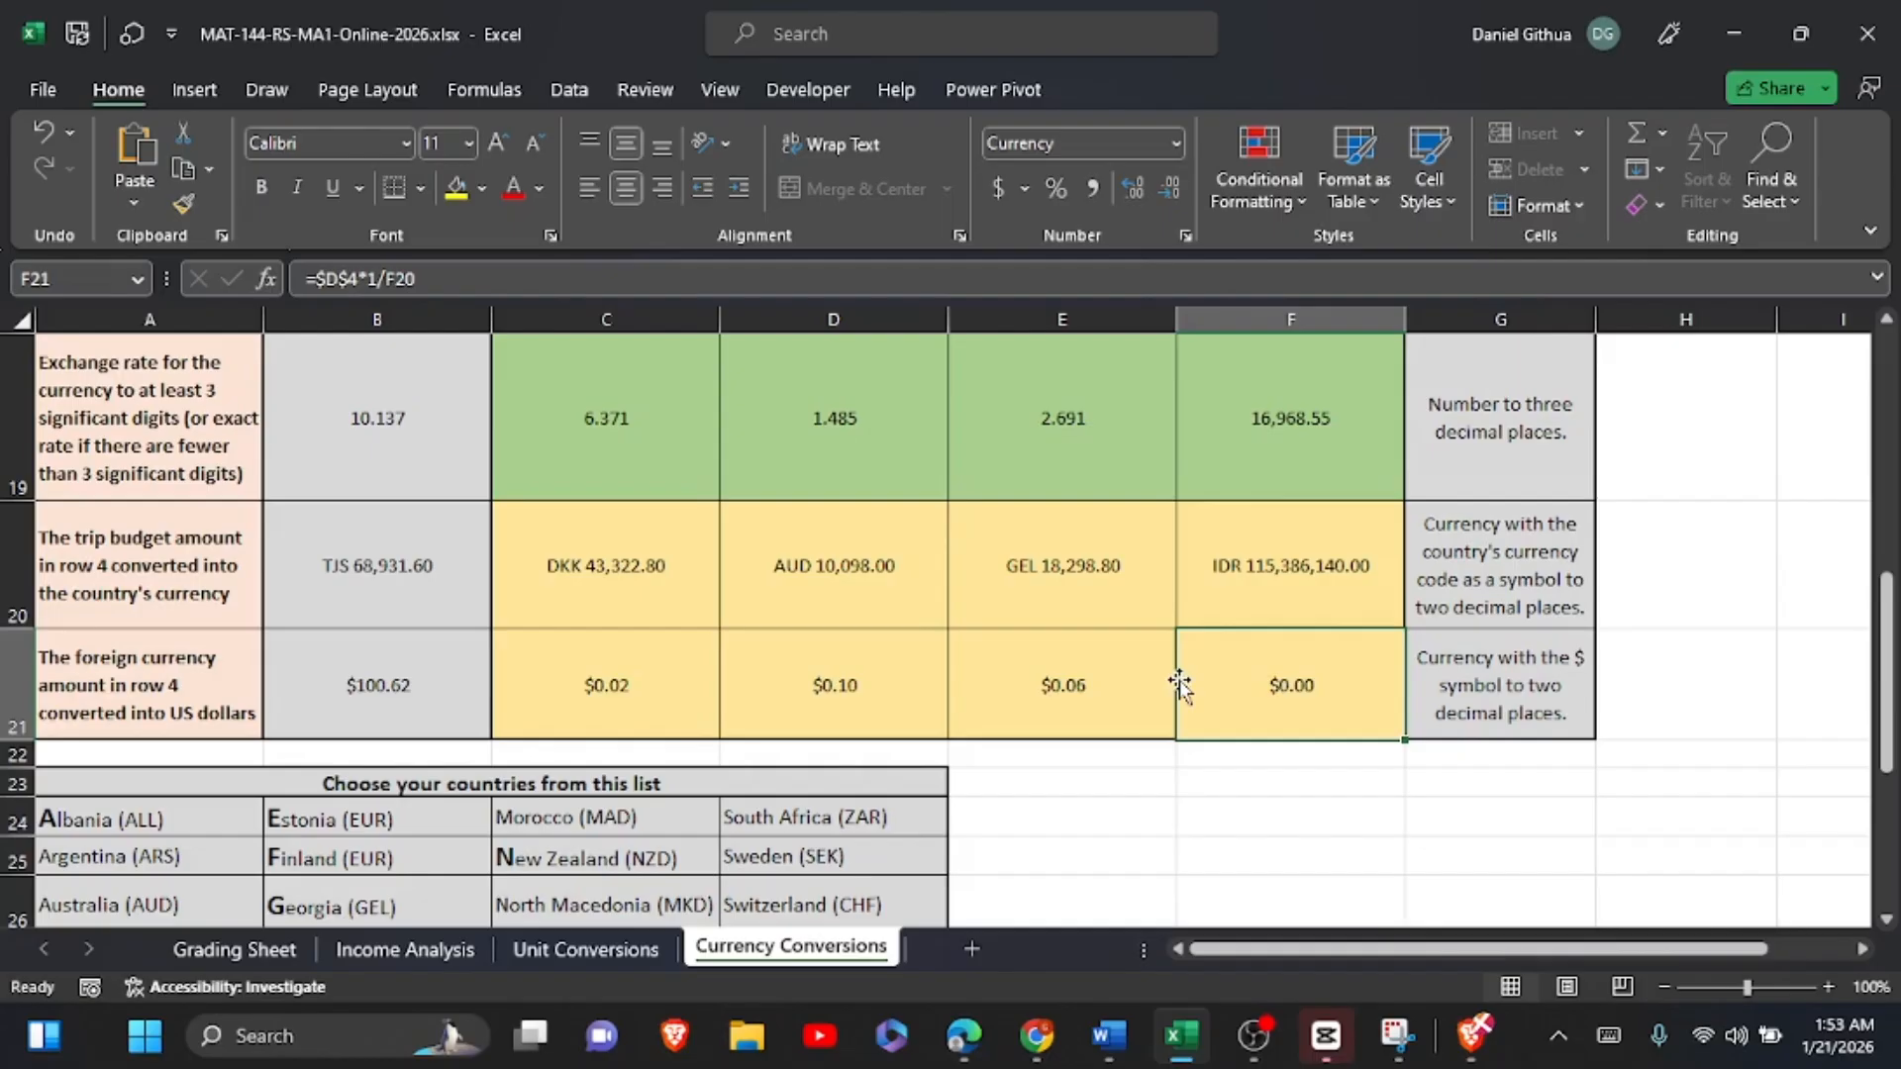
Step: Correct the C21 formula to divide by the exchange rate in C19, making it =$D$4*1/C19
left_click(679, 704)
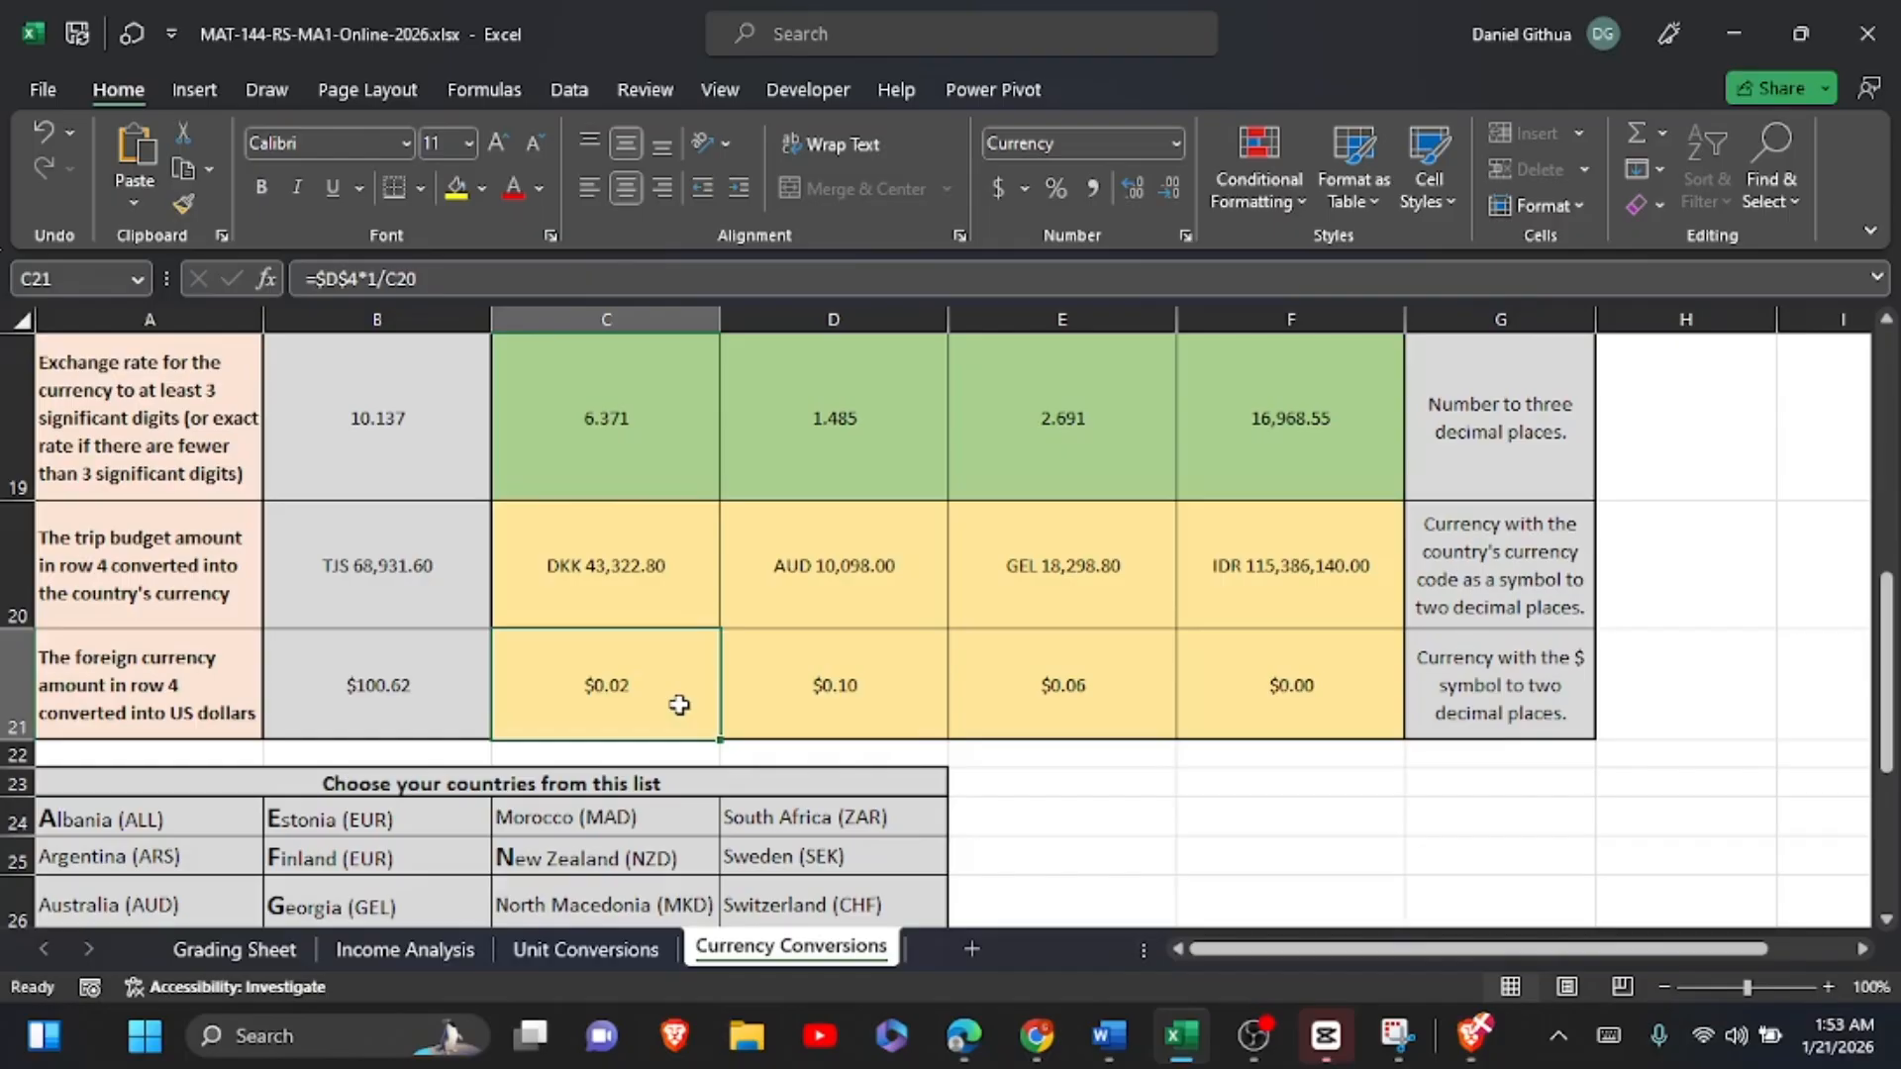
left_click(426, 280)
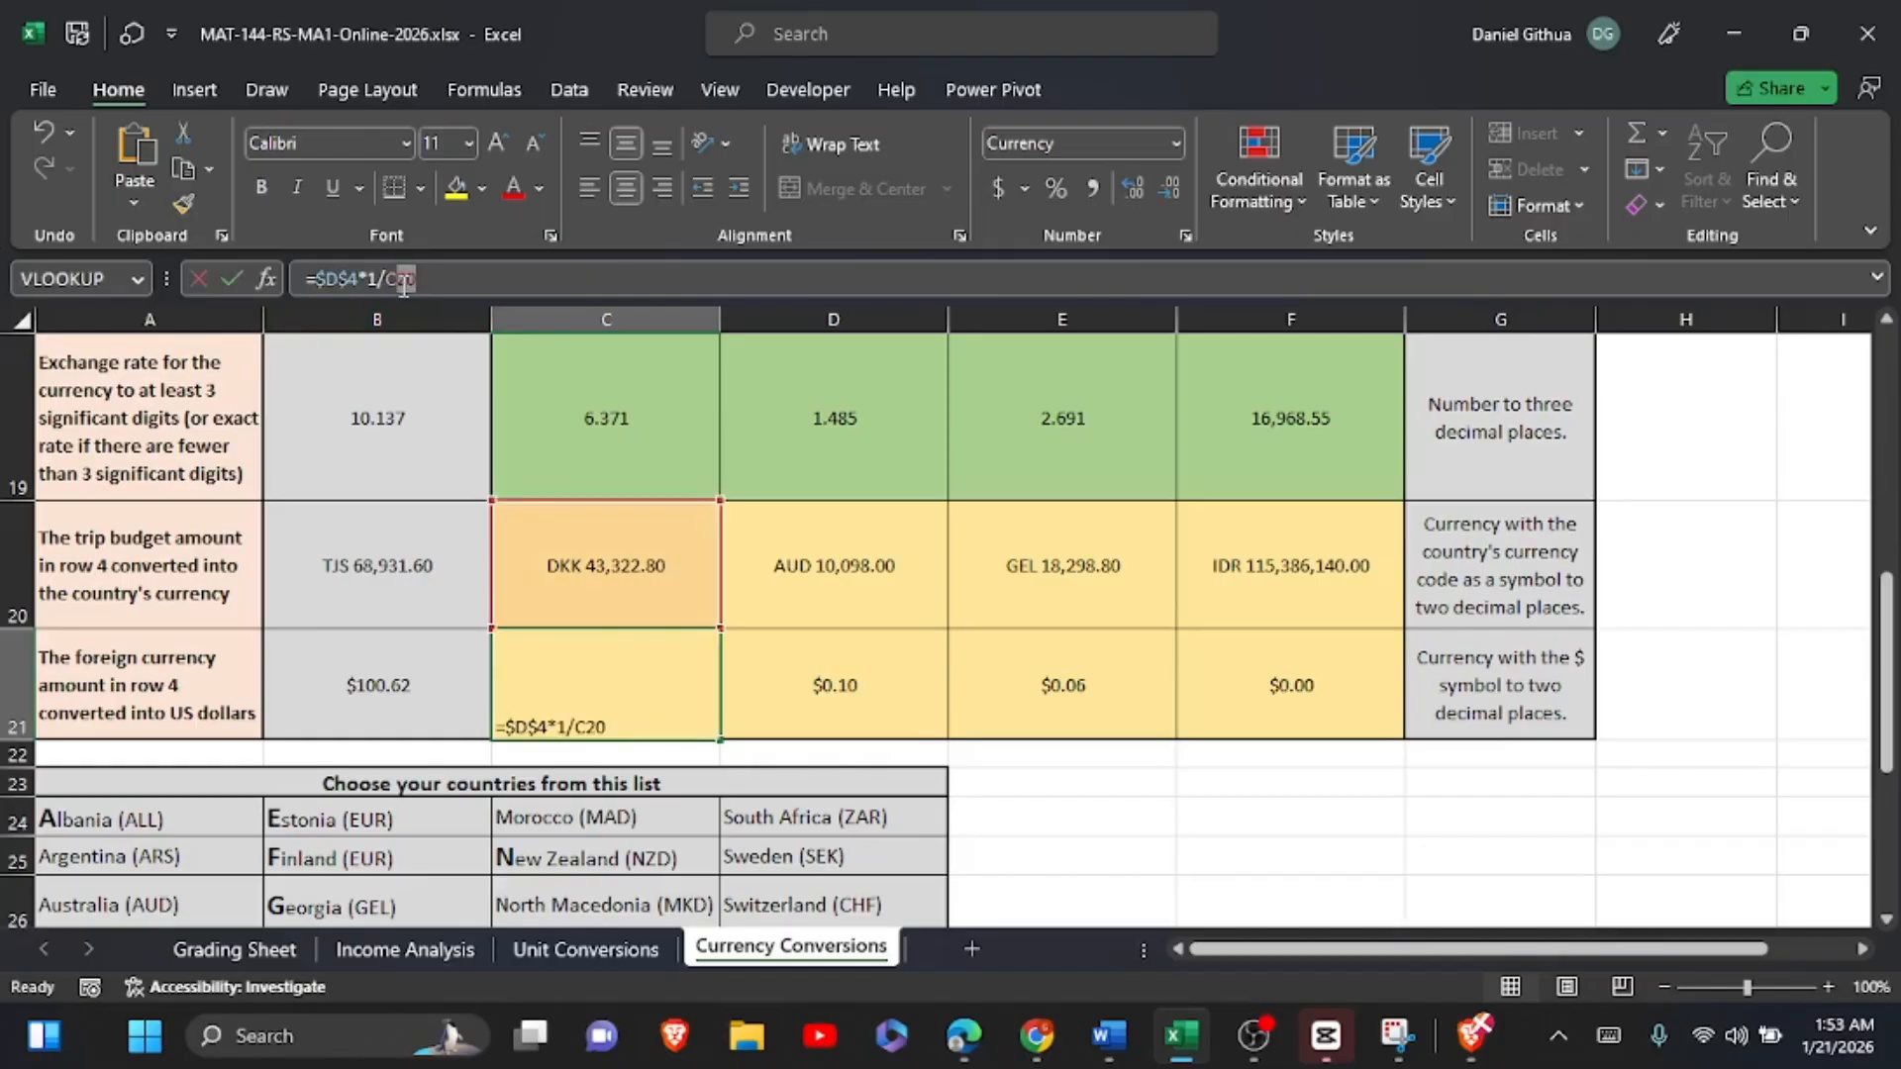
left_click(643, 420)
left_click(227, 282)
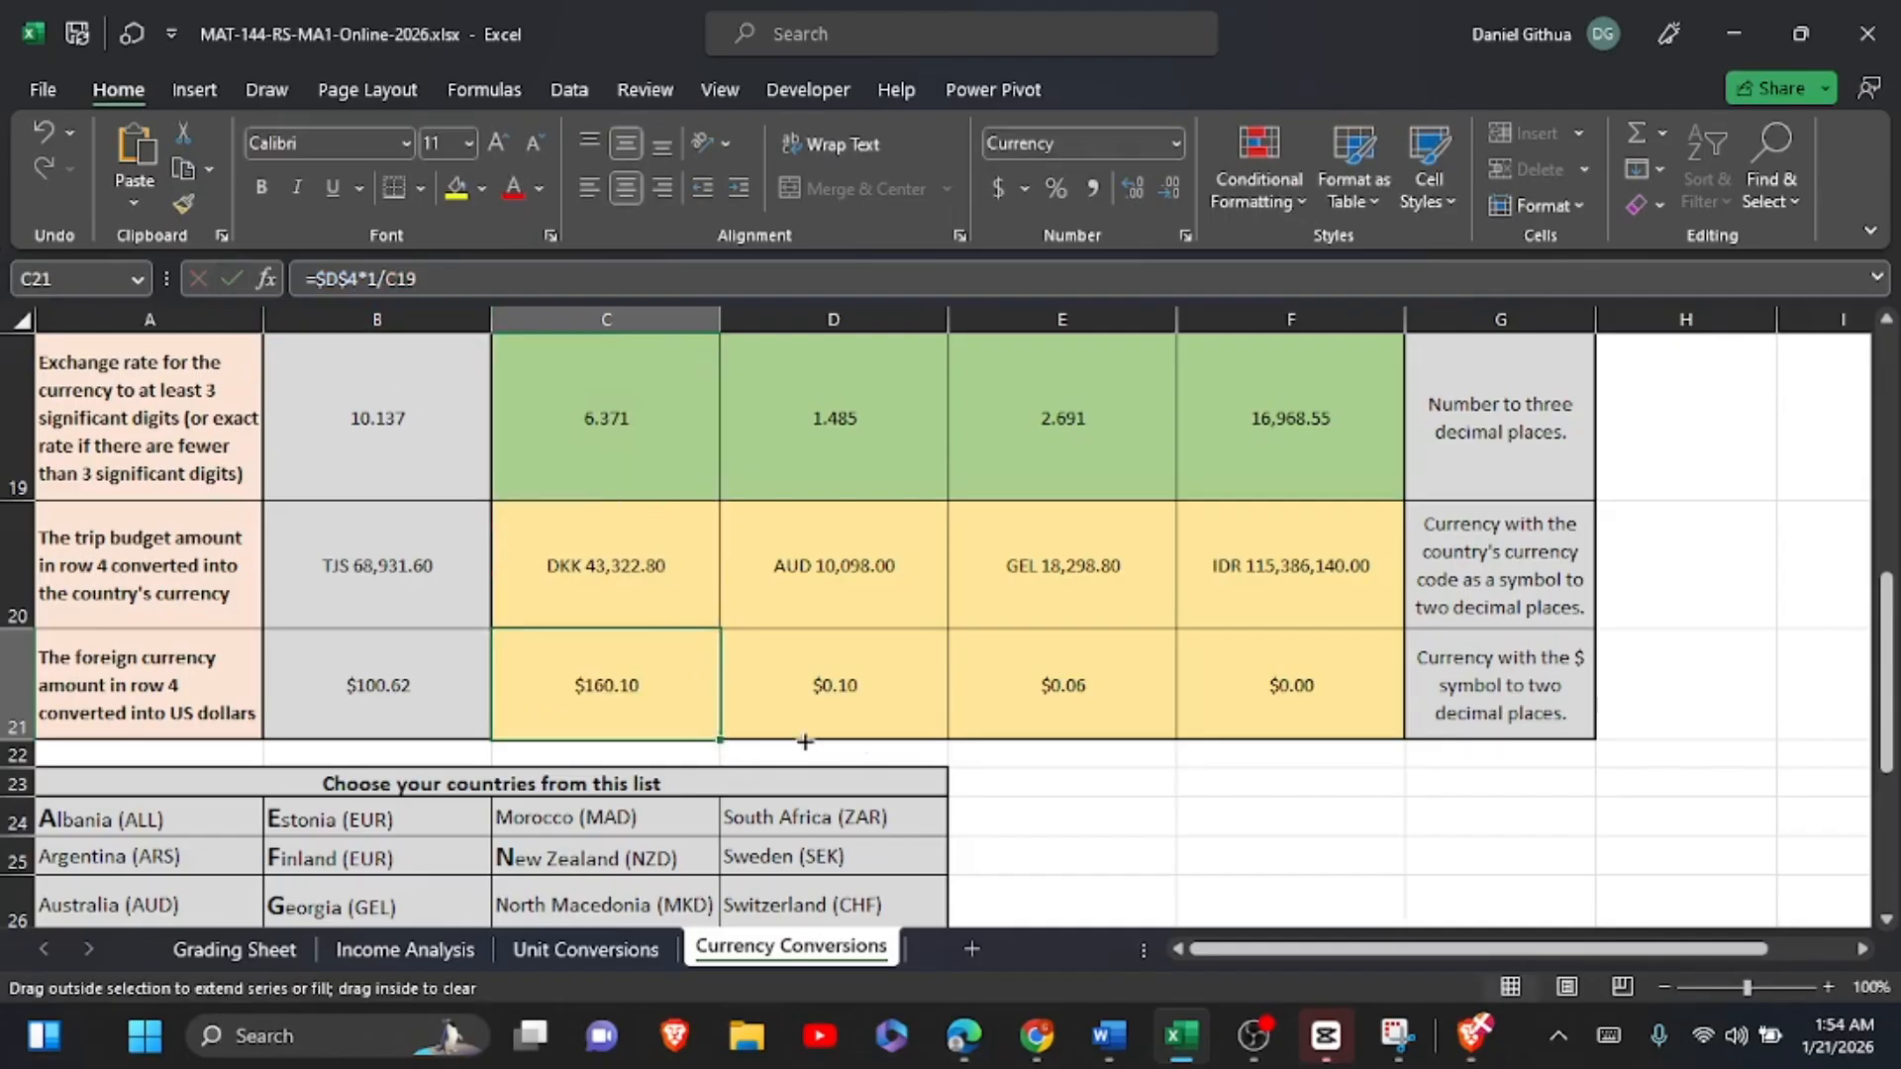
Step: Fill the corrected formula from C21 across to F21 and check the conversion formulas in rows 20 and 21
left_click_drag(804, 741, 1312, 750)
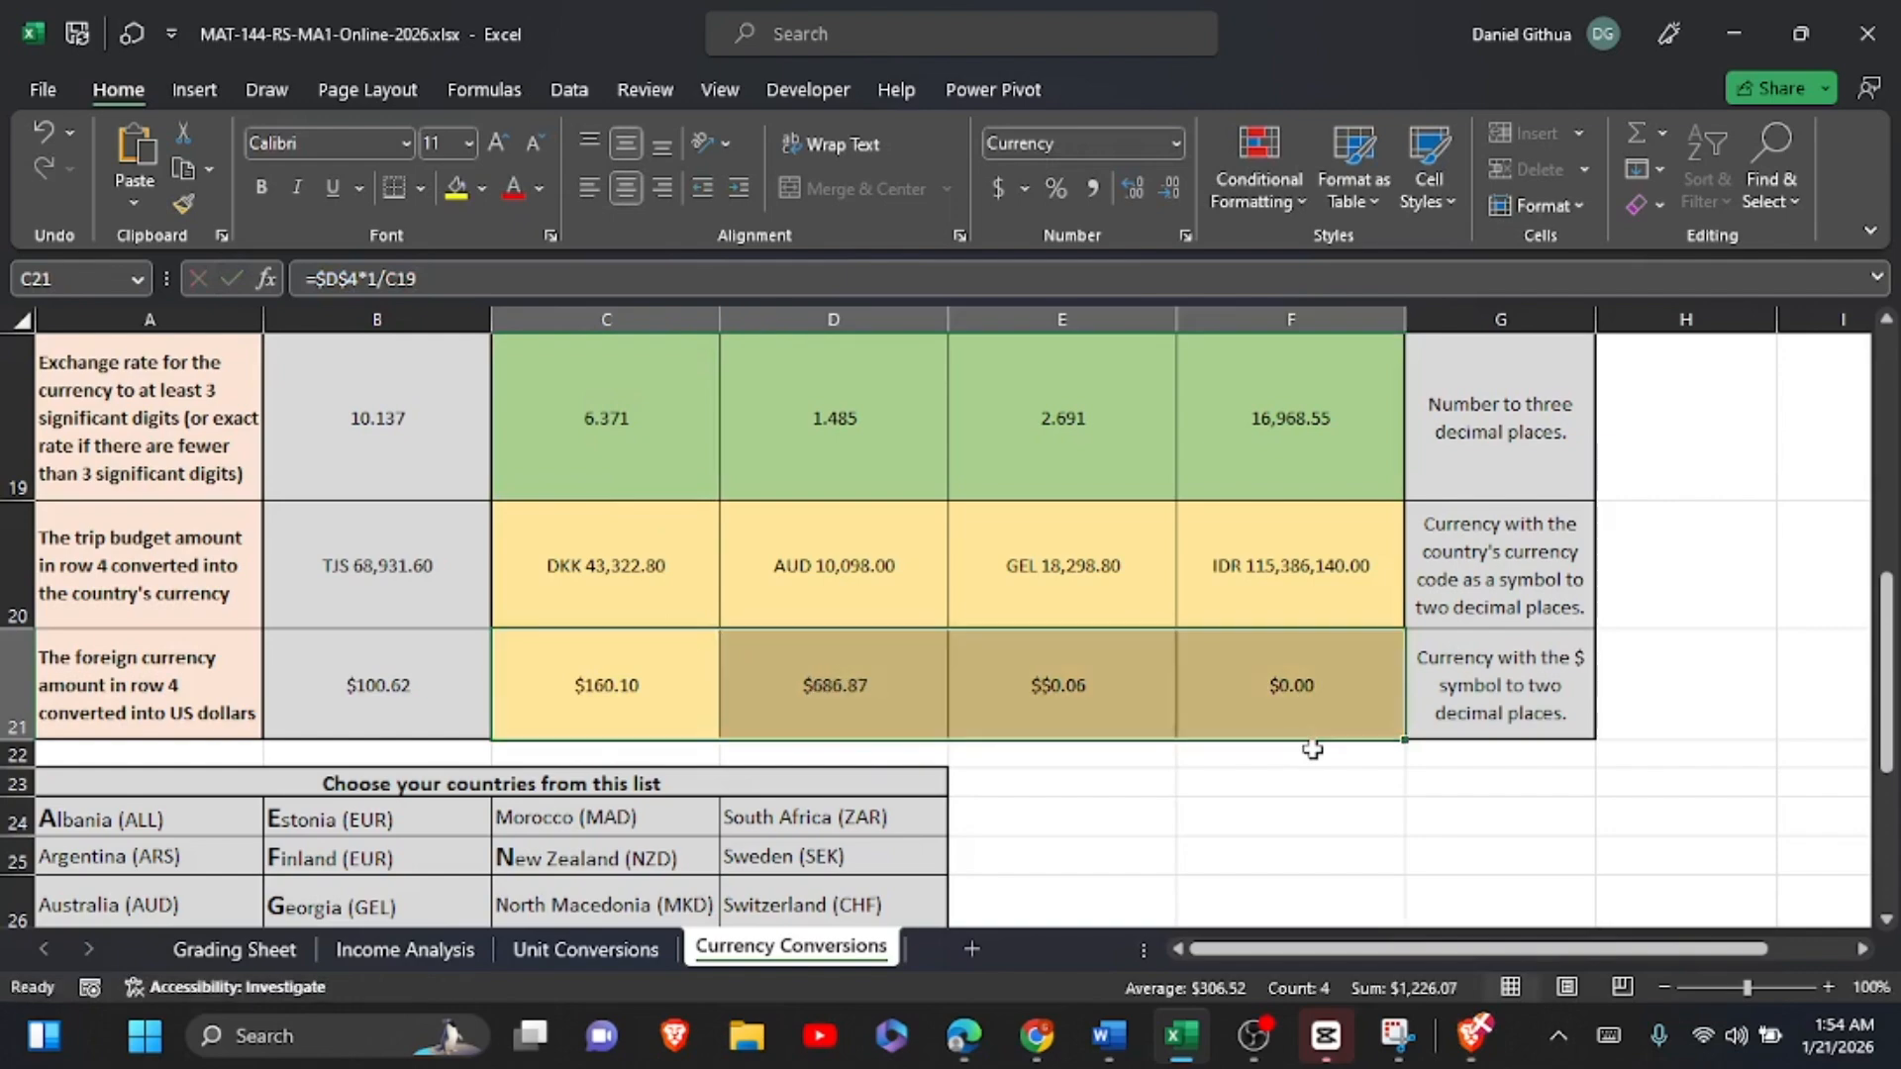
left_click(1279, 676)
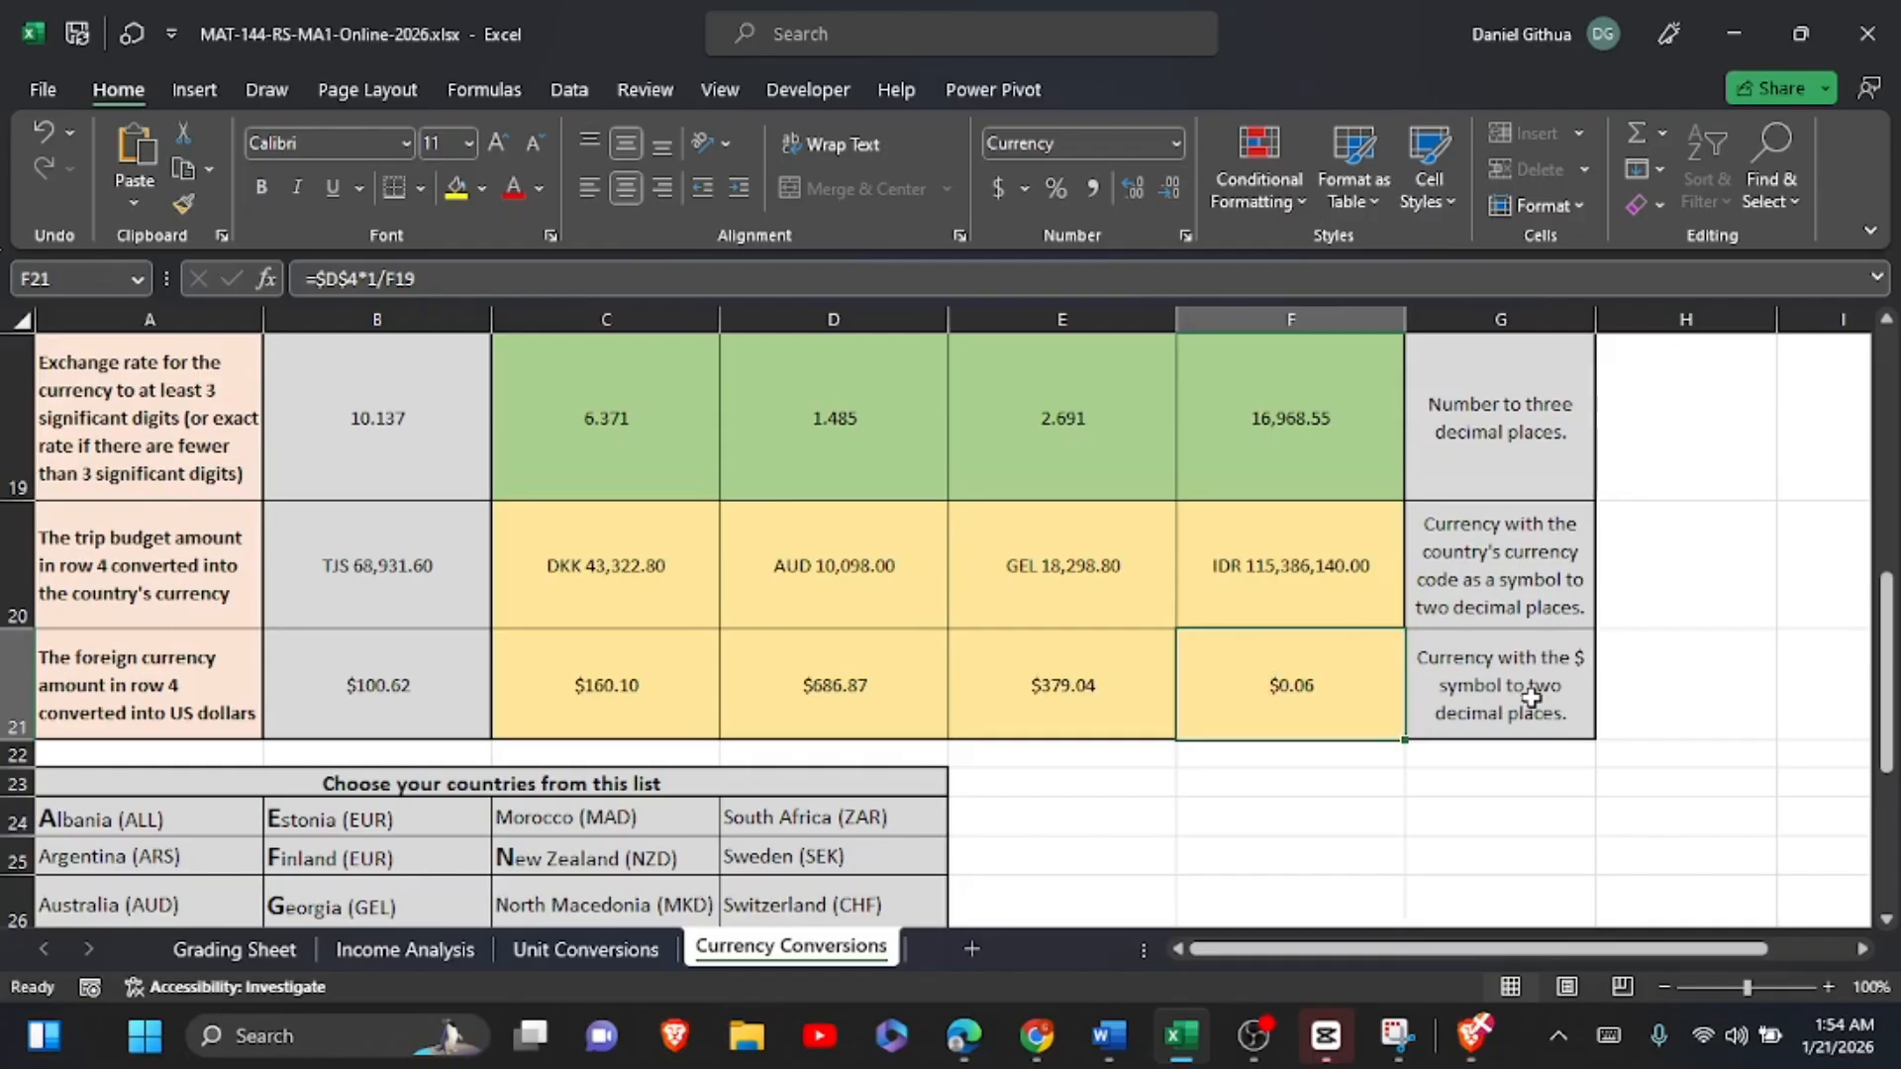
left_click(1051, 683)
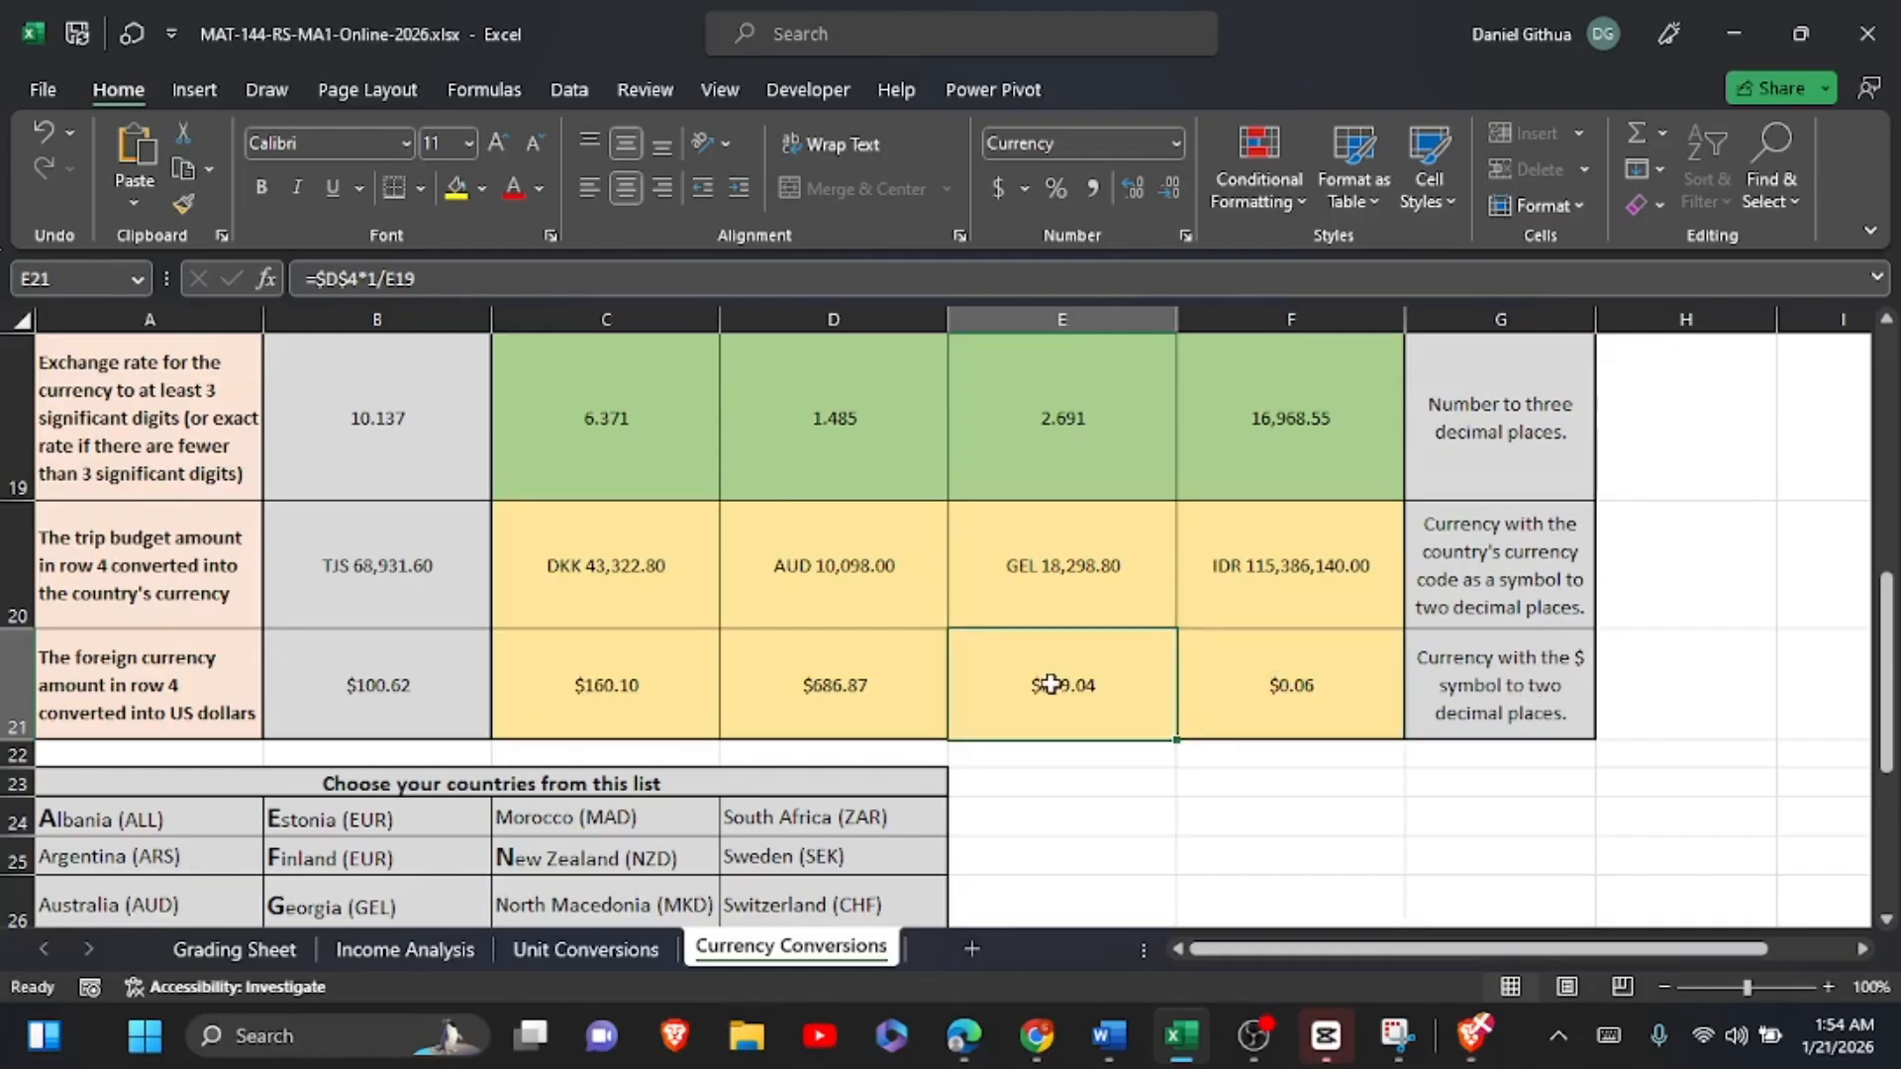
left_click(645, 526)
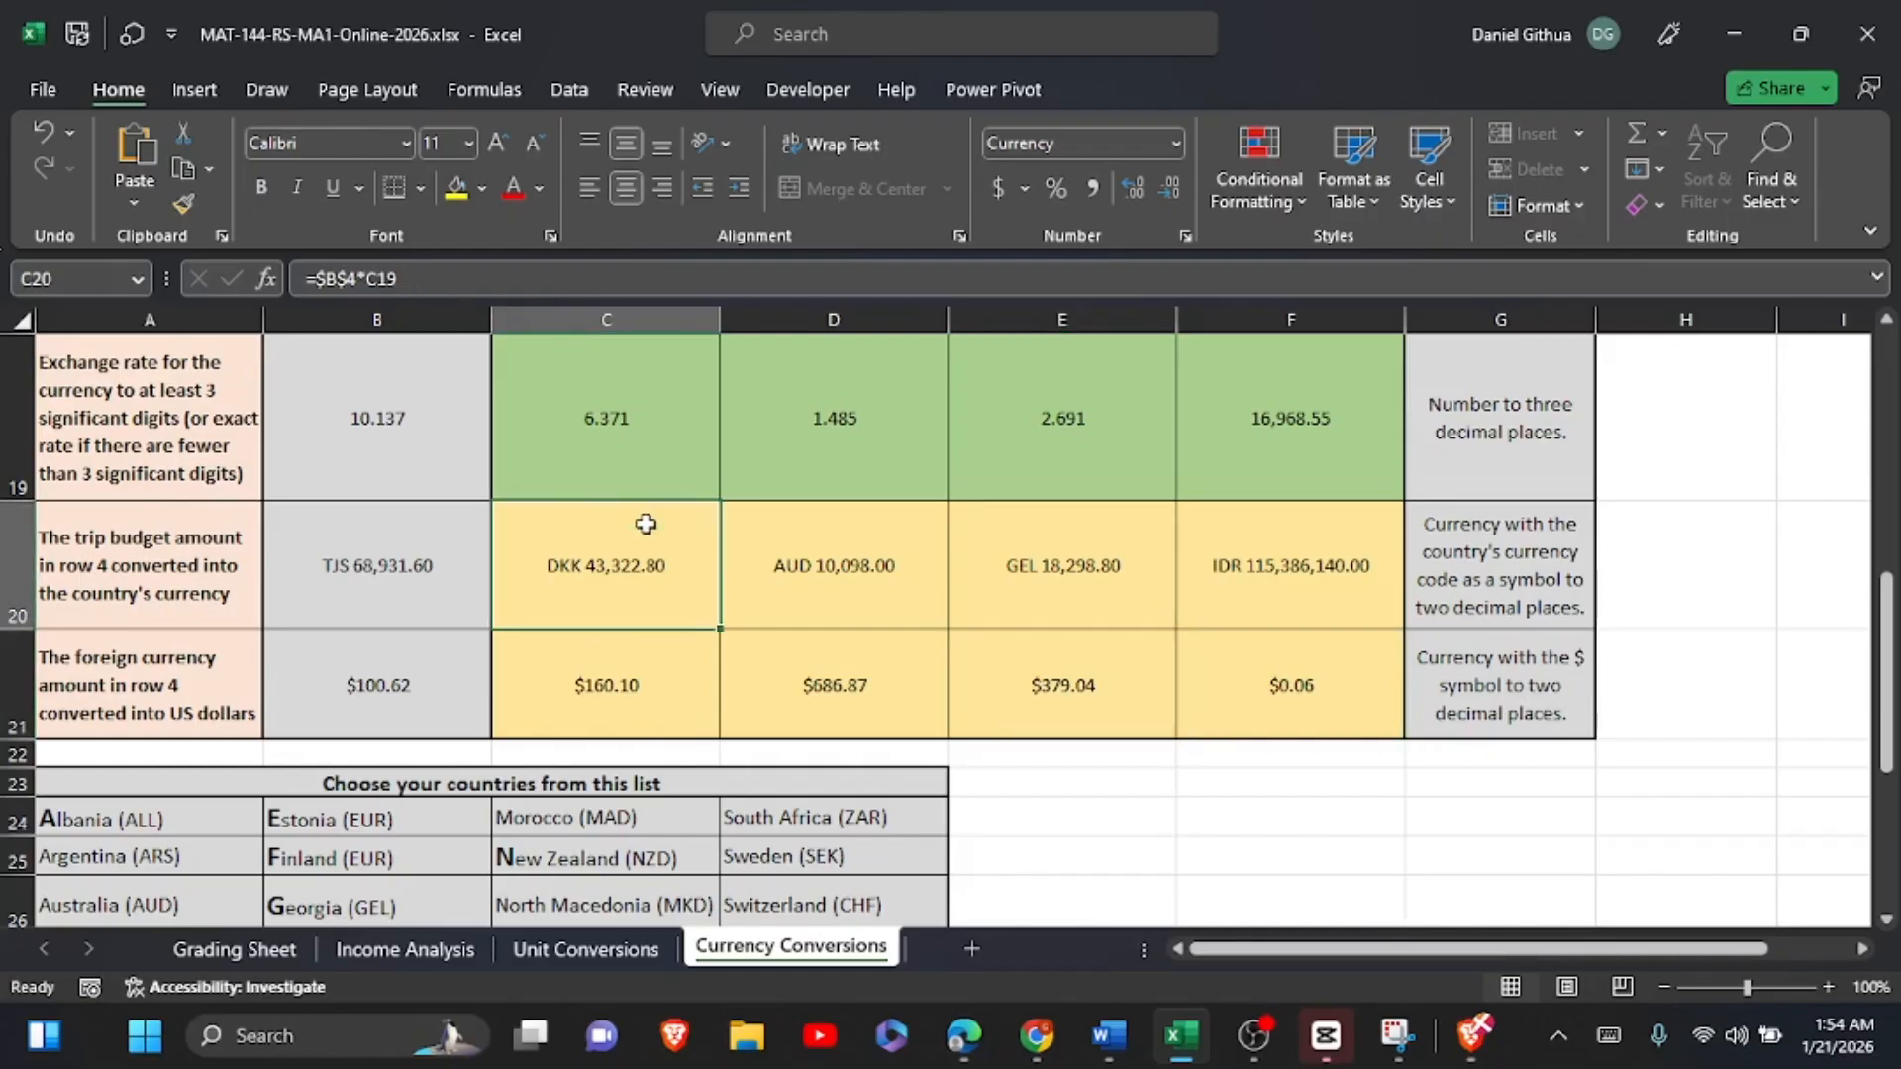
left_click(630, 644)
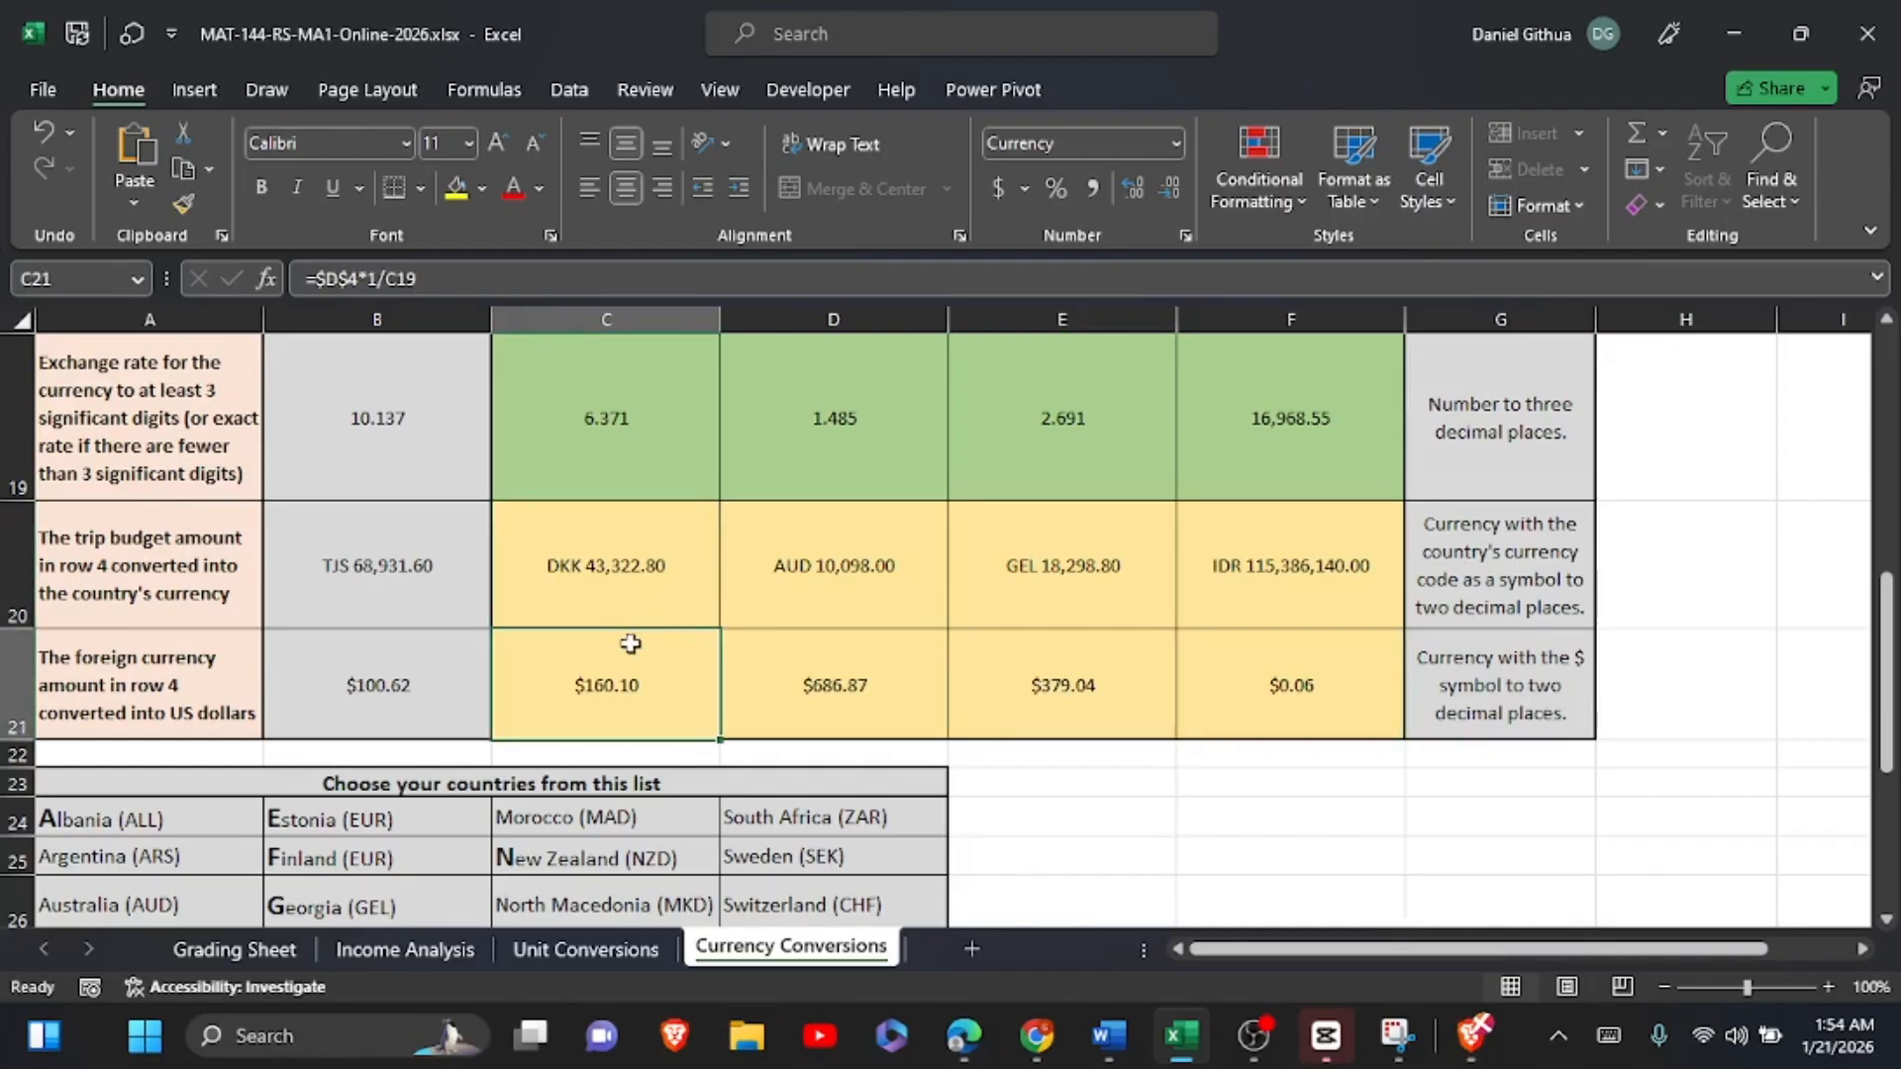
left_click(627, 571)
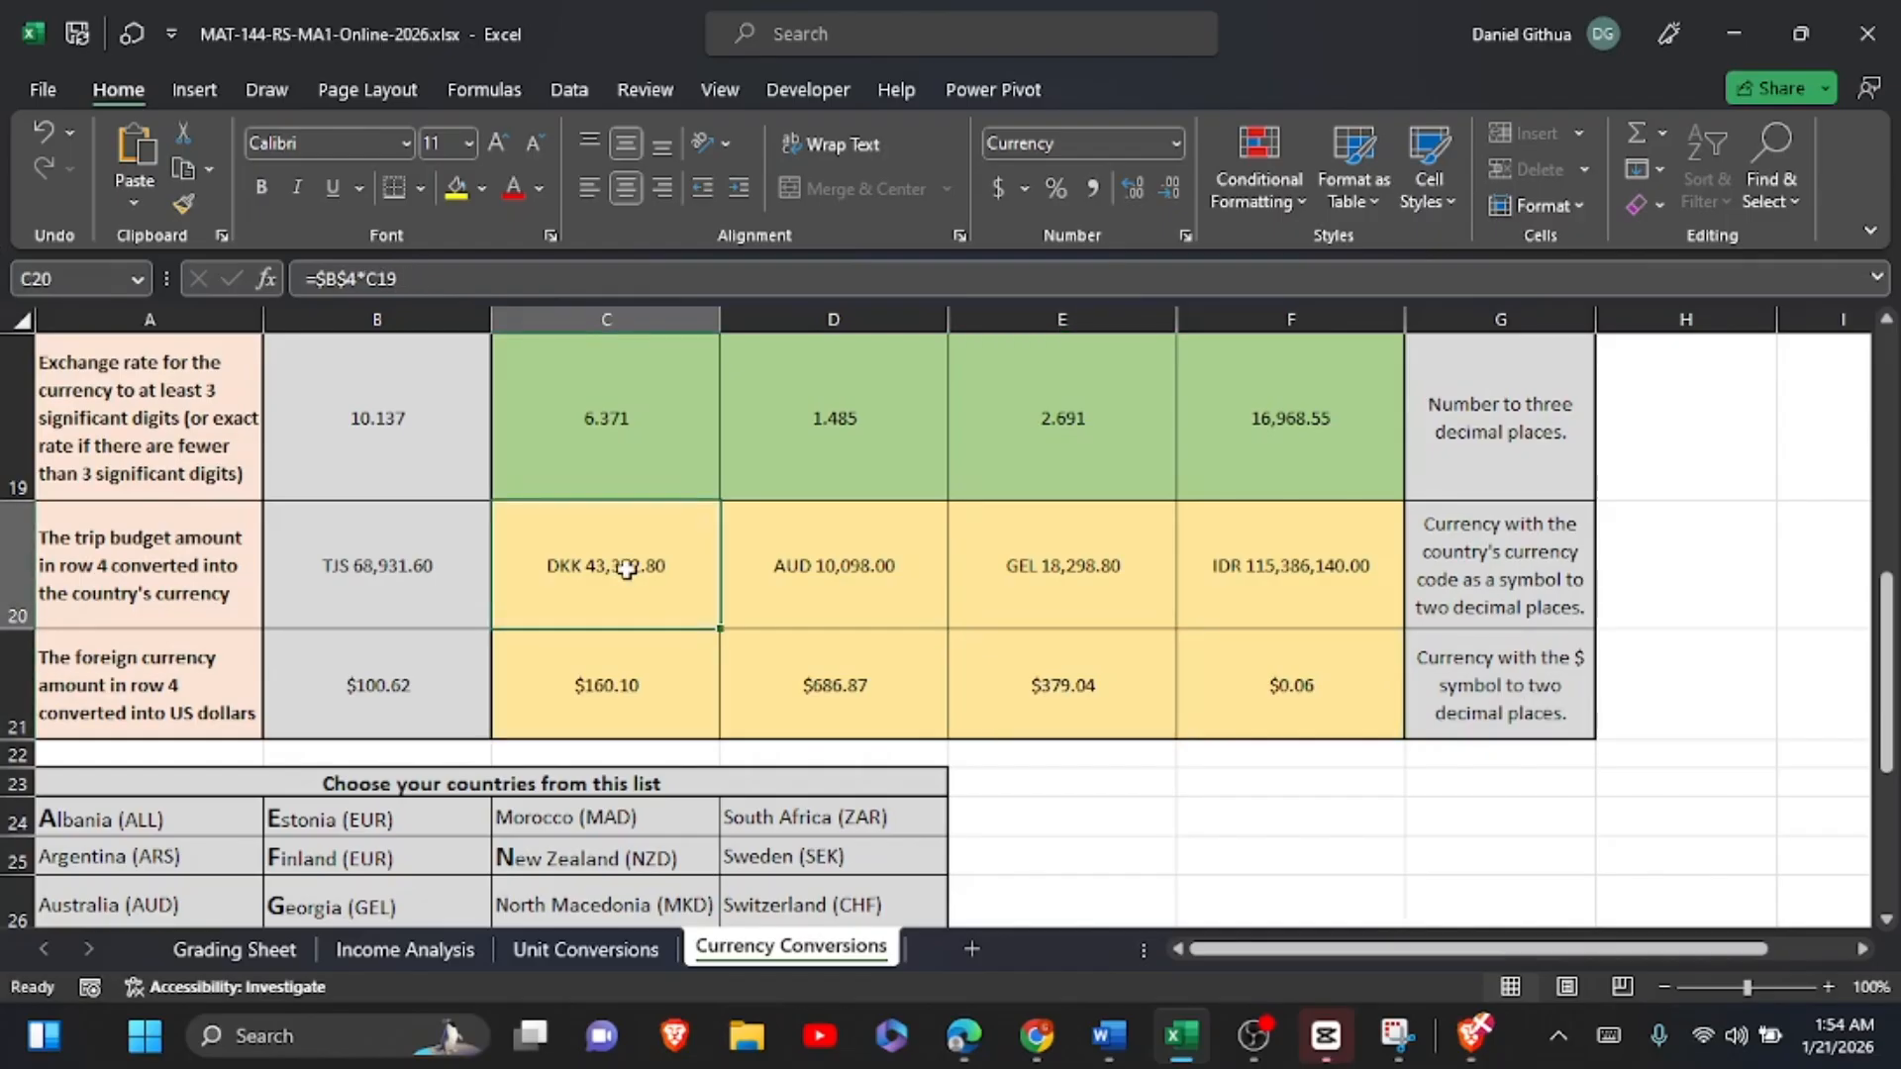